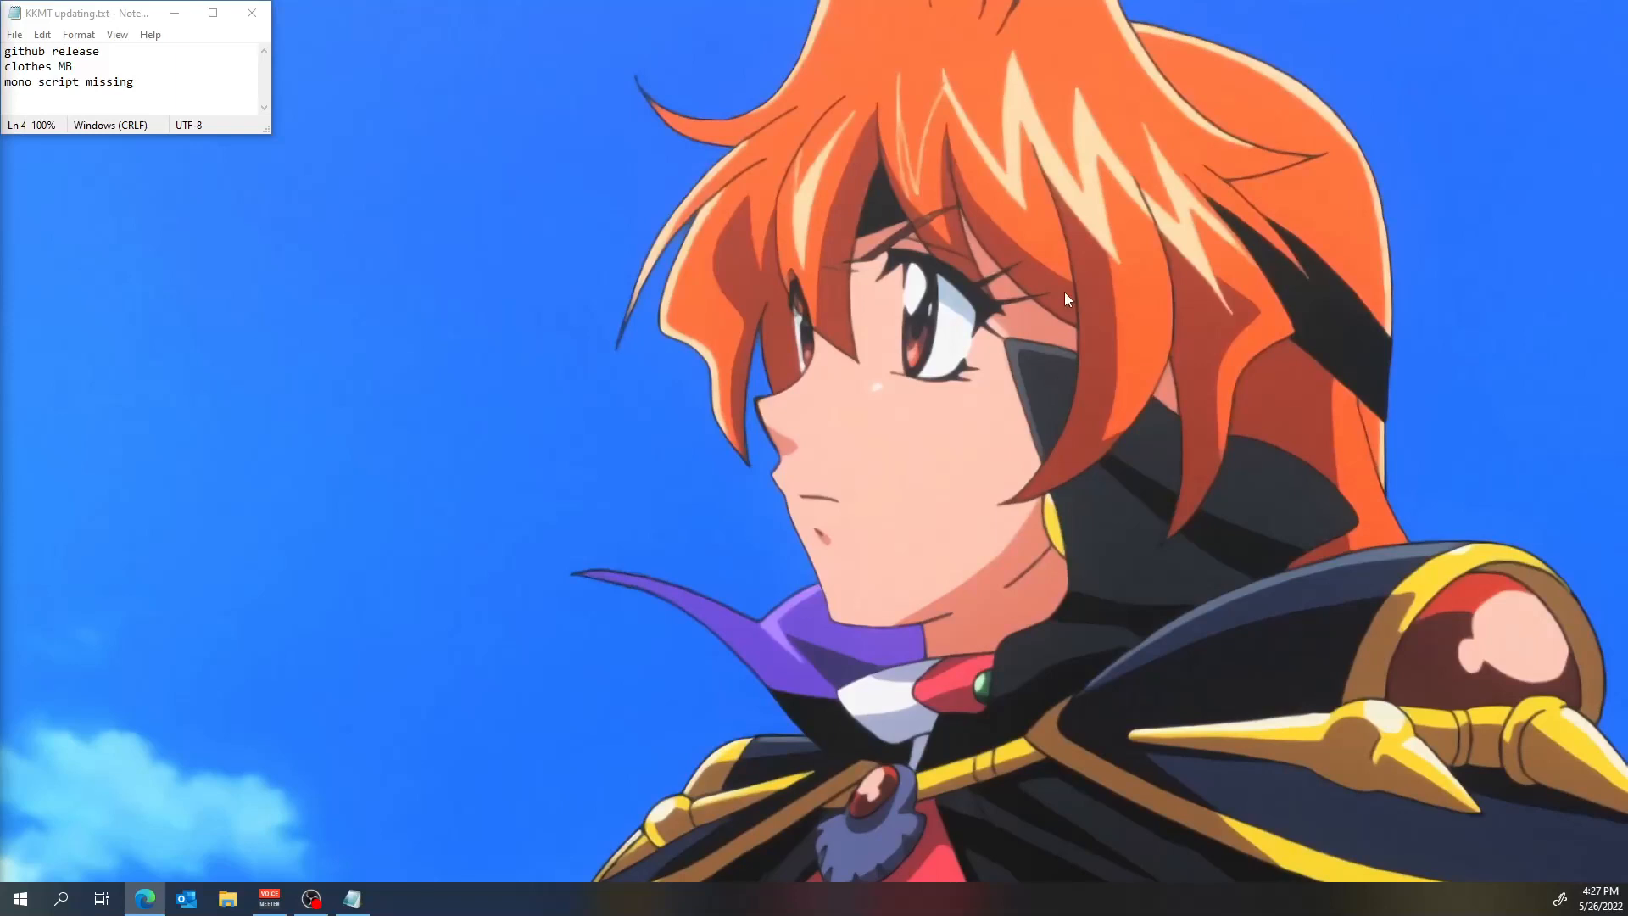
Go through the notes in KKMT updating.txt, highlighting "github release", "clothes MB" and "mono script missing" in turn.
left_click_drag(101, 53, 3, 55)
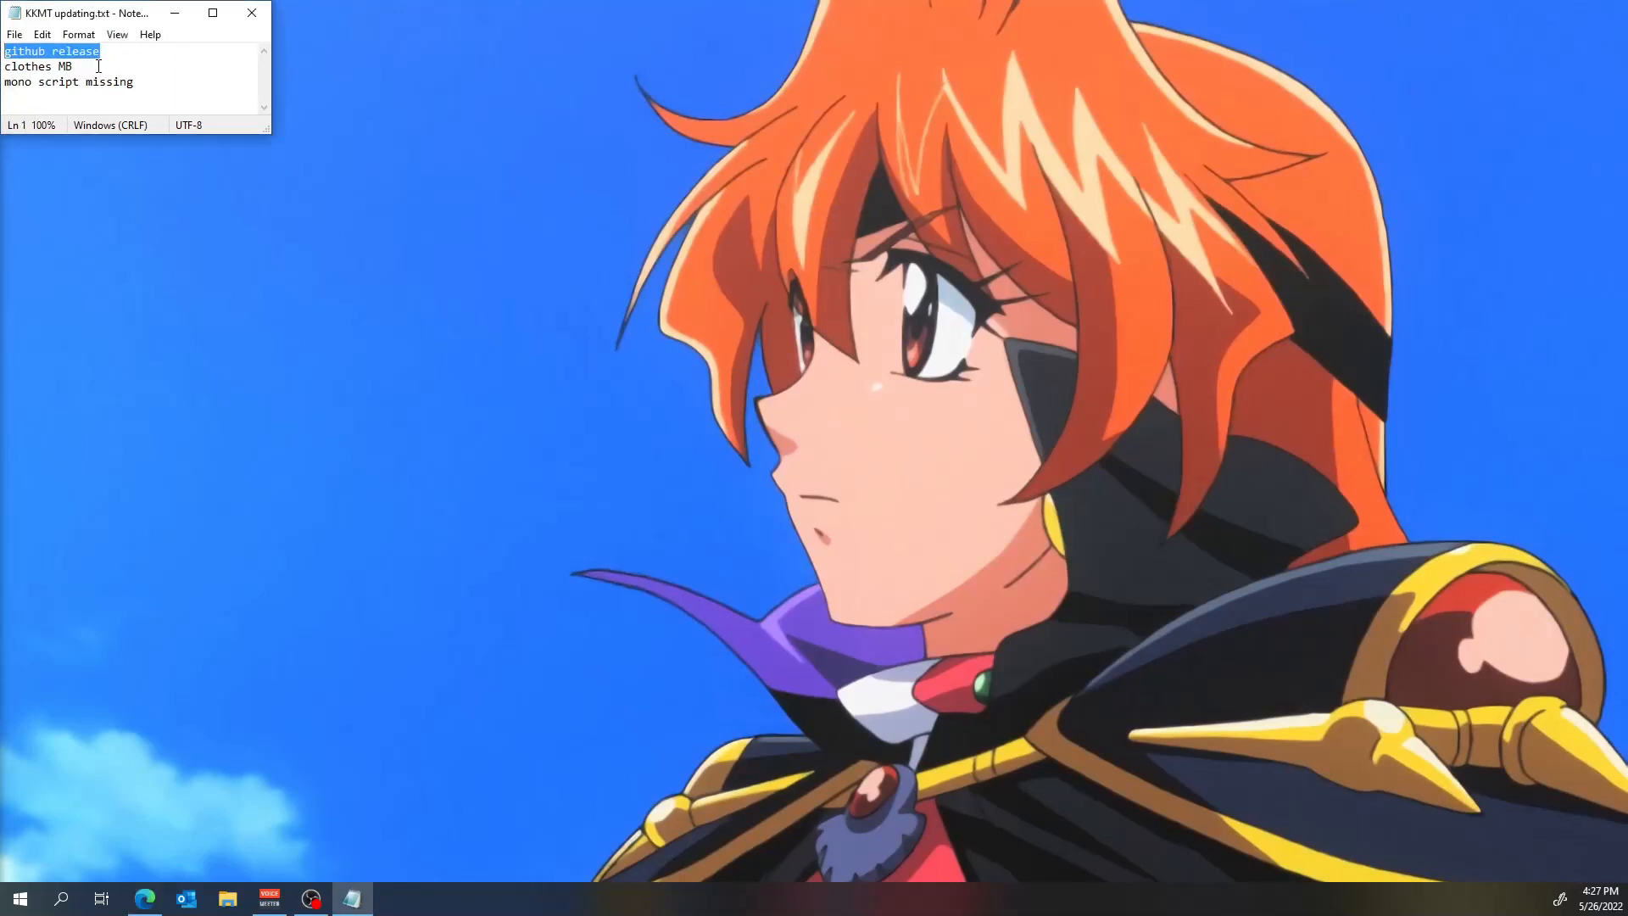
left_click_drag(99, 66, 6, 62)
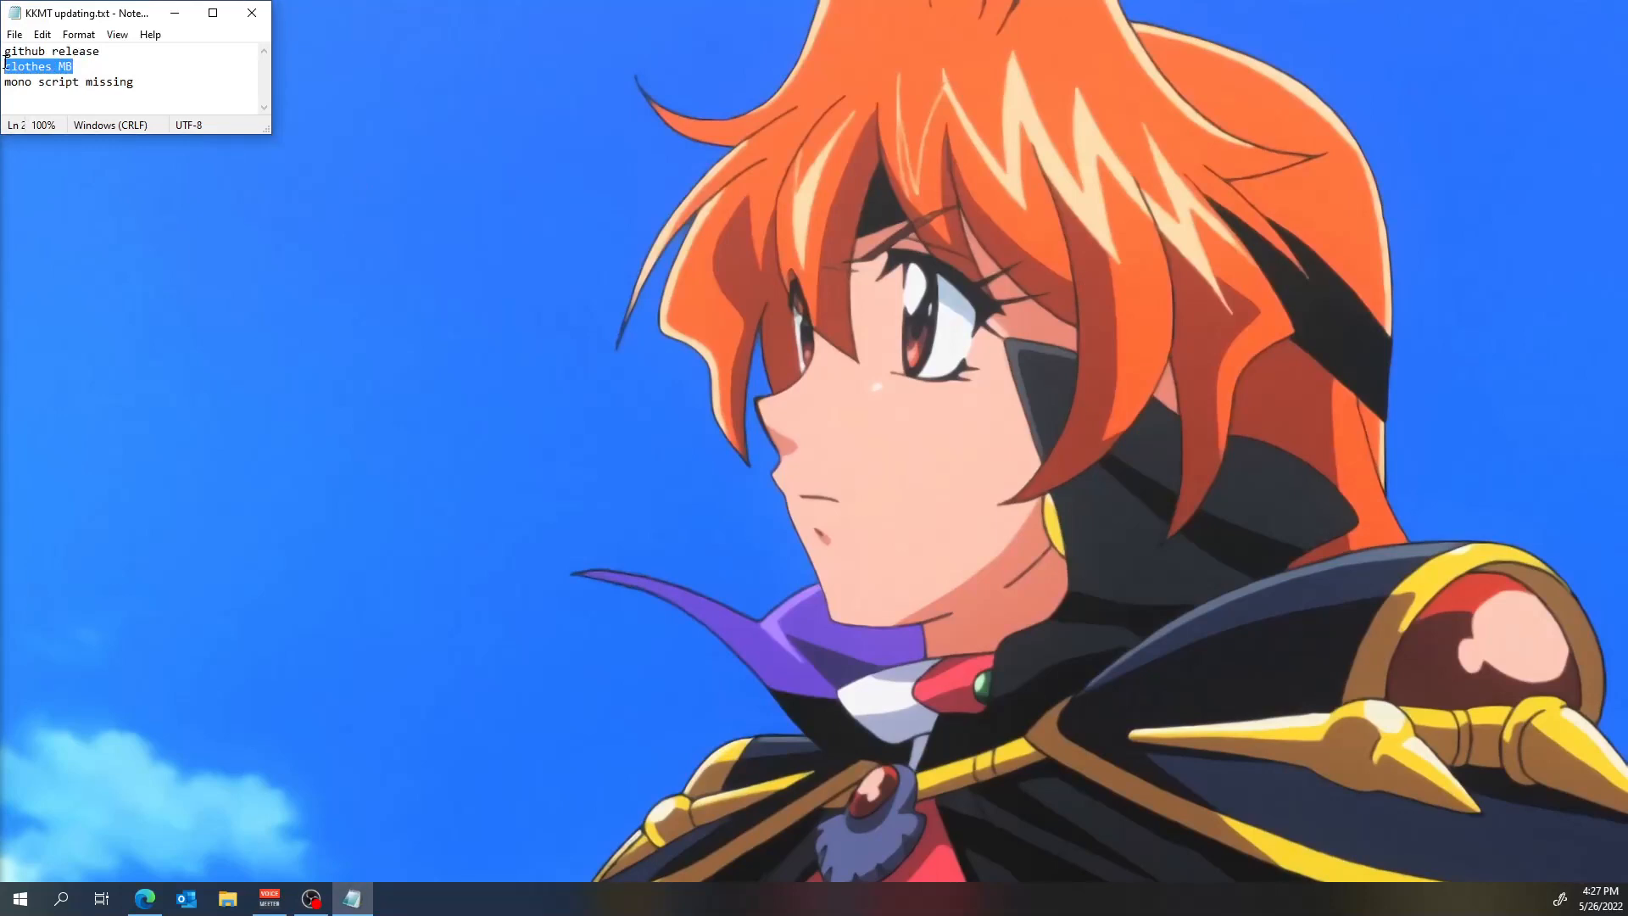
left_click(20, 65)
left_click(75, 65)
left_click_drag(81, 66, 7, 62)
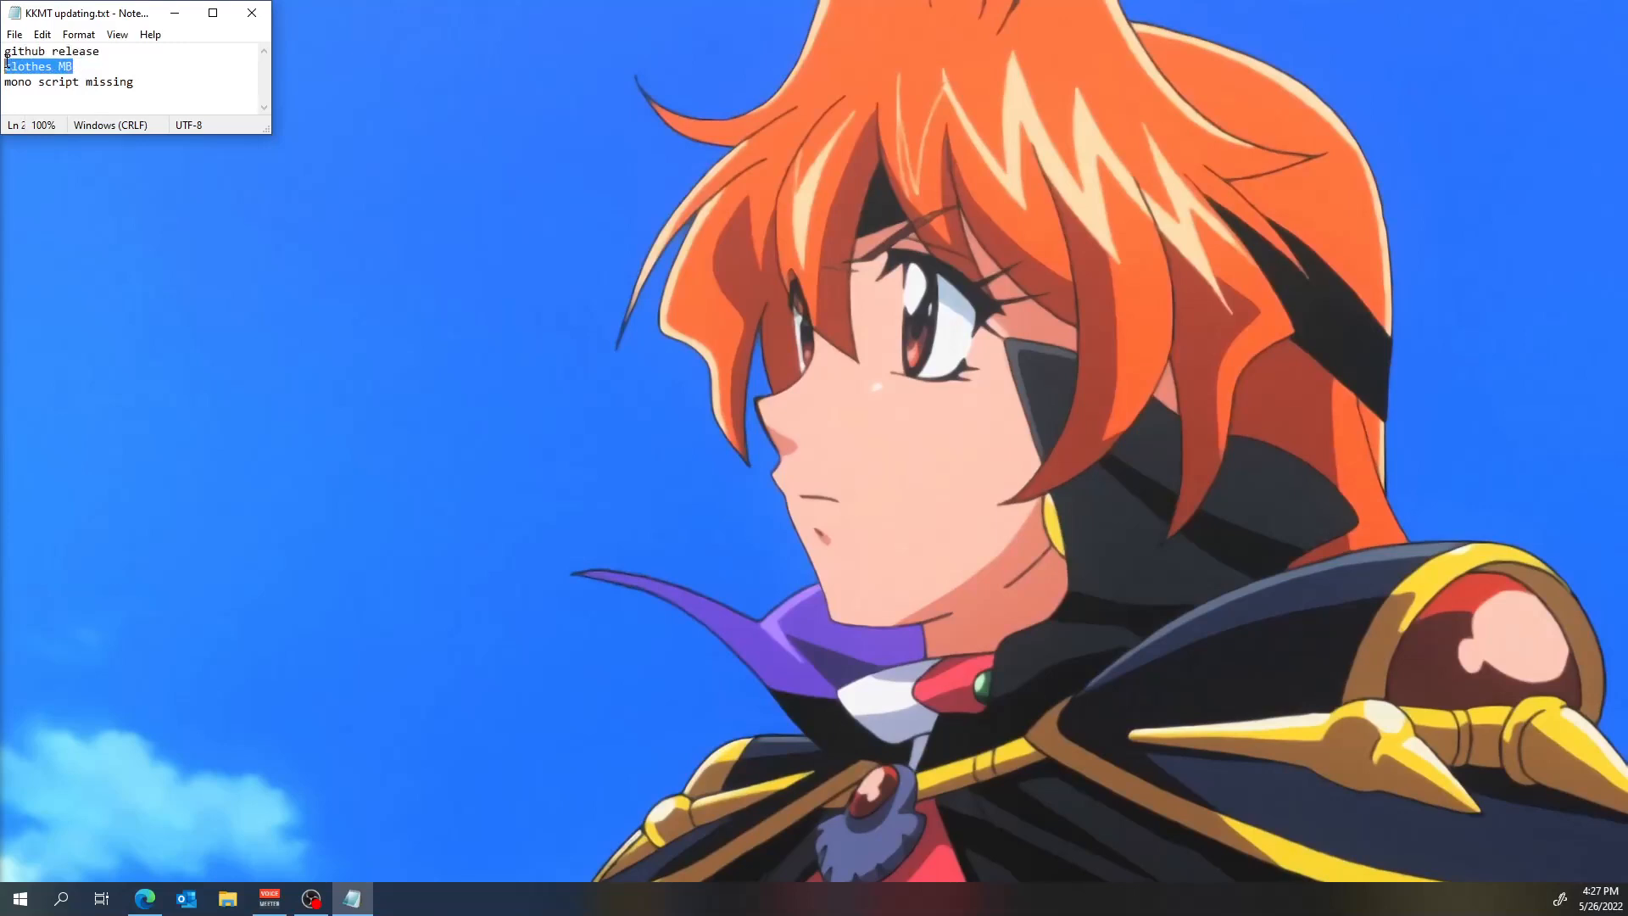
left_click(77, 63)
left_click_drag(155, 84, 4, 85)
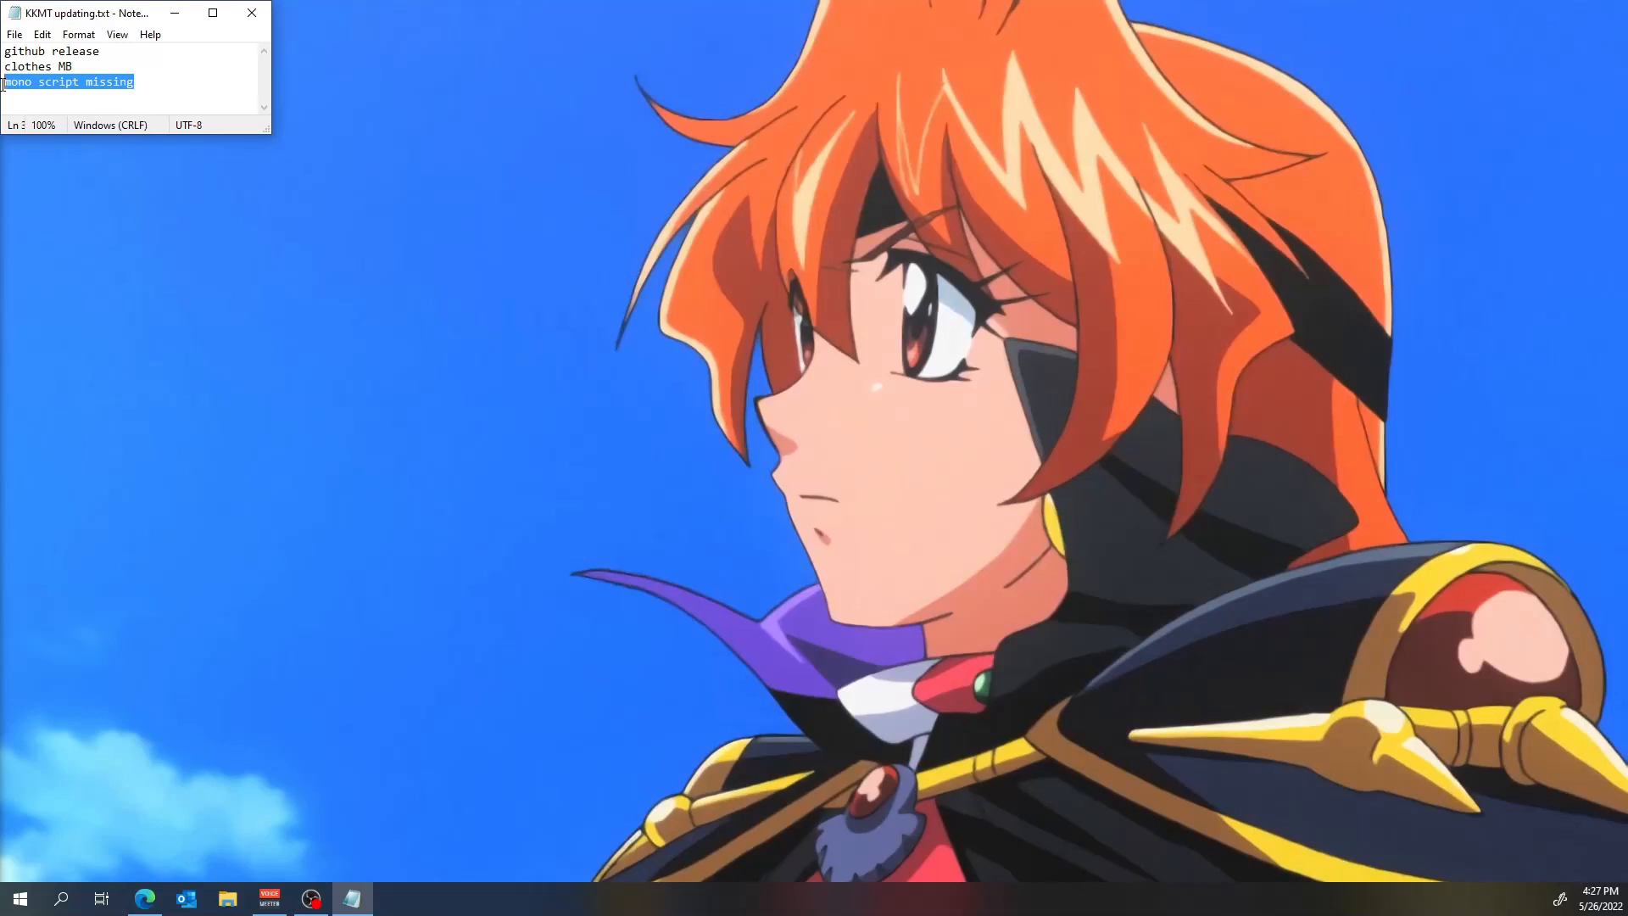
left_click(150, 78)
key("ctrl+shift+Left")
key("ctrl+shift+Left")
key("ctrl+shift+Left")
left_click(162, 83)
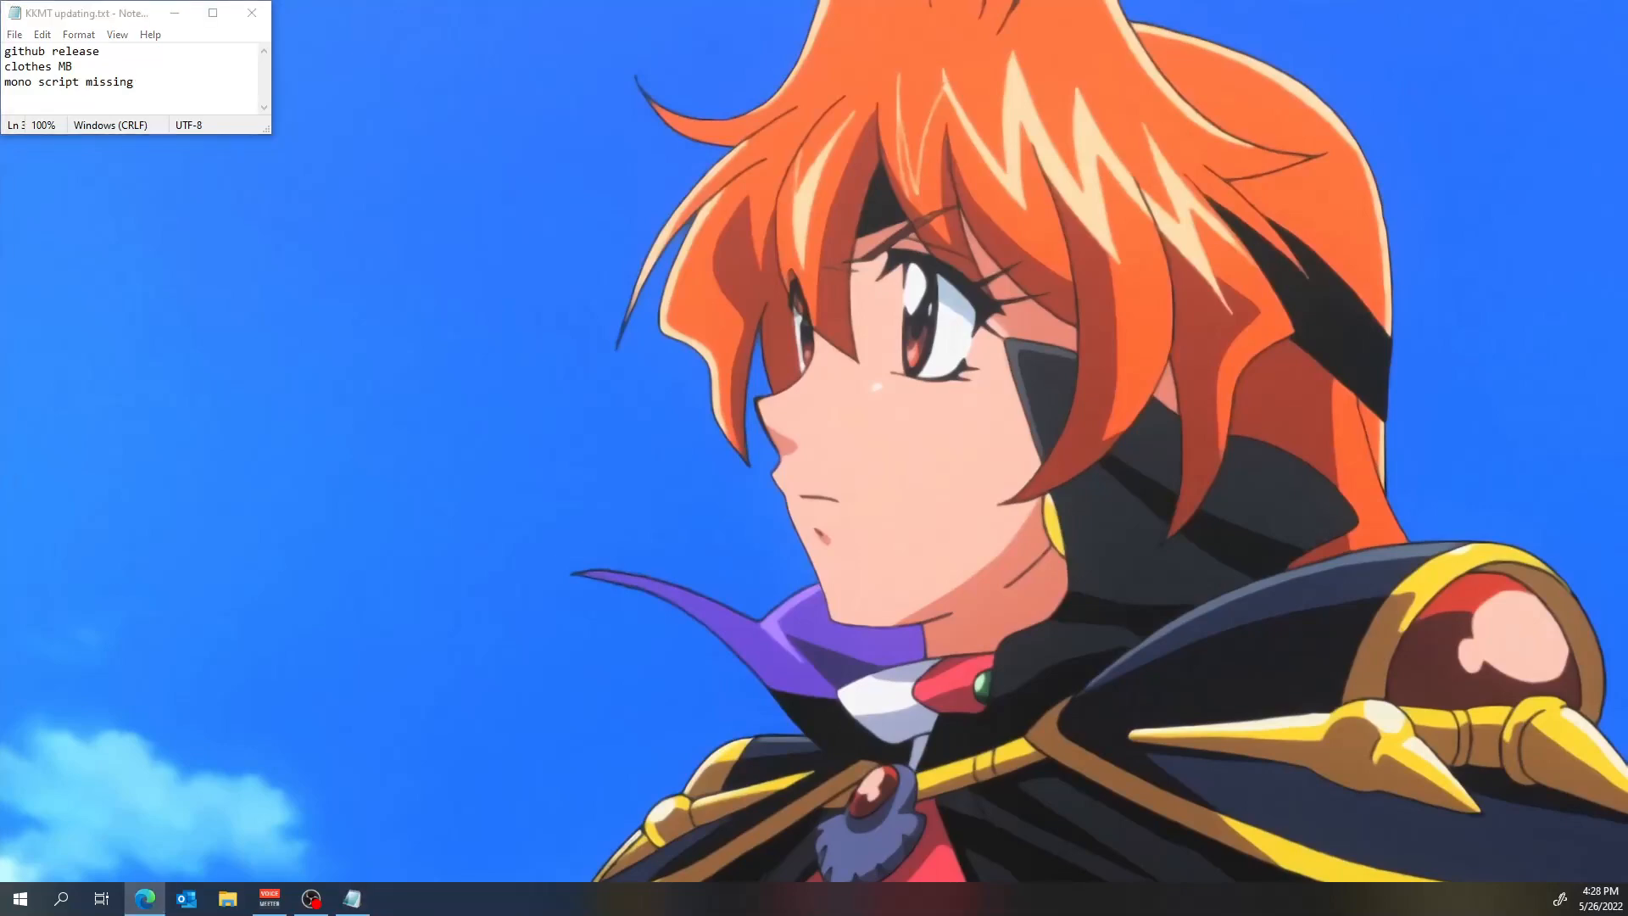
Switch to Microsoft Edge, view the open pull requests of IllusionMods/KoikatsuModdingTools, and return to the repository's main page.
left_click_drag(502, 915, 797, 3)
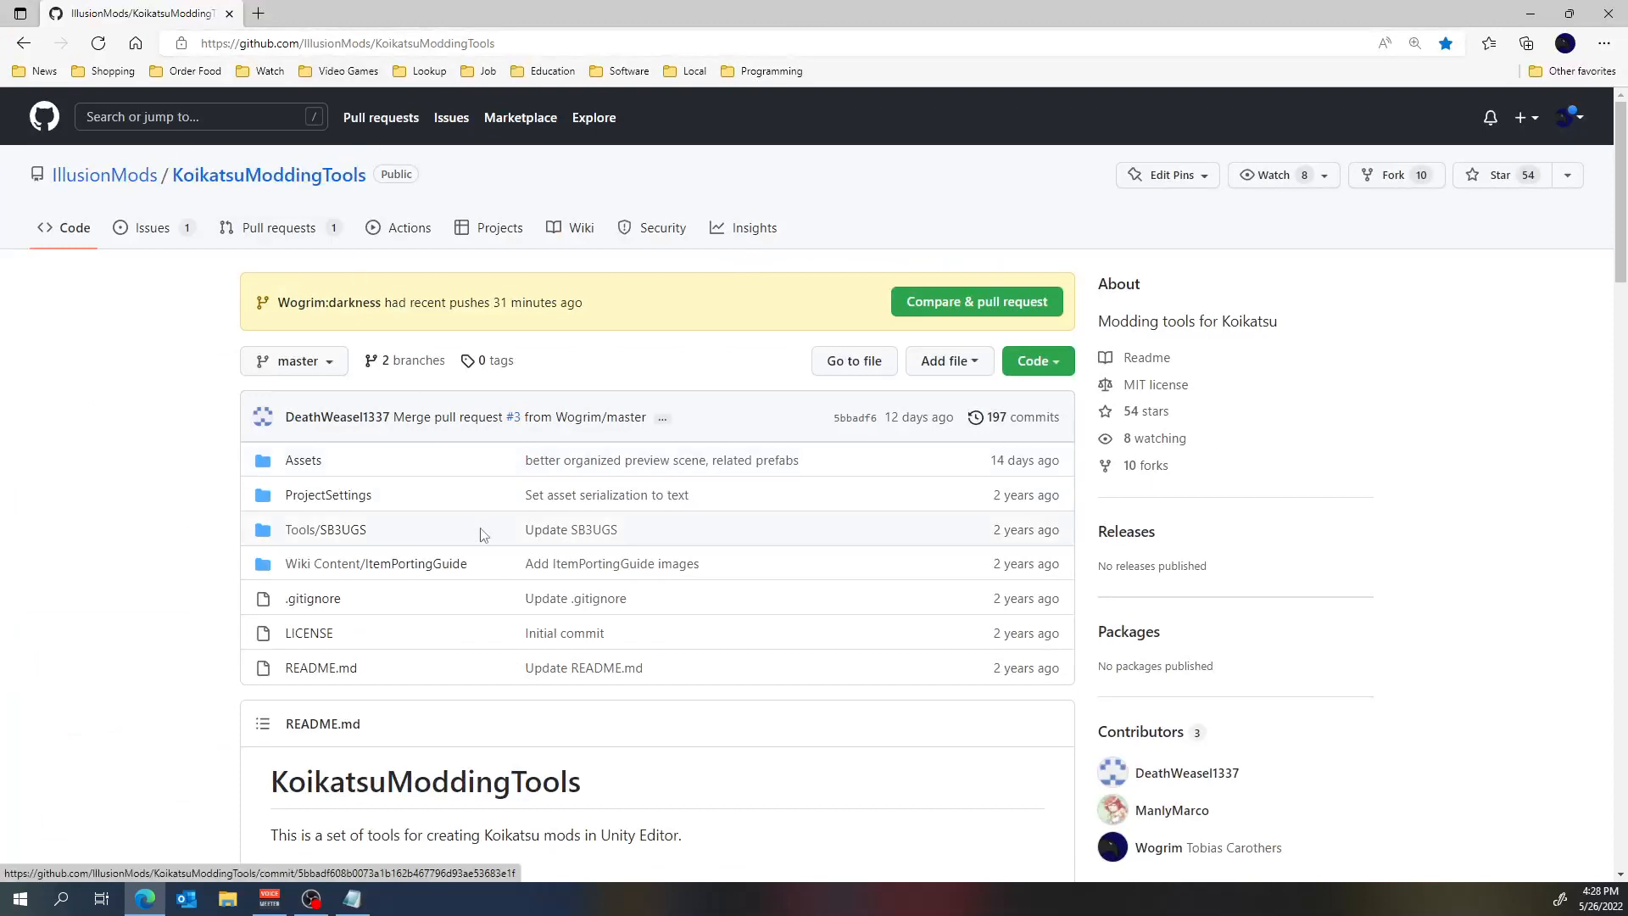
left_click(252, 229)
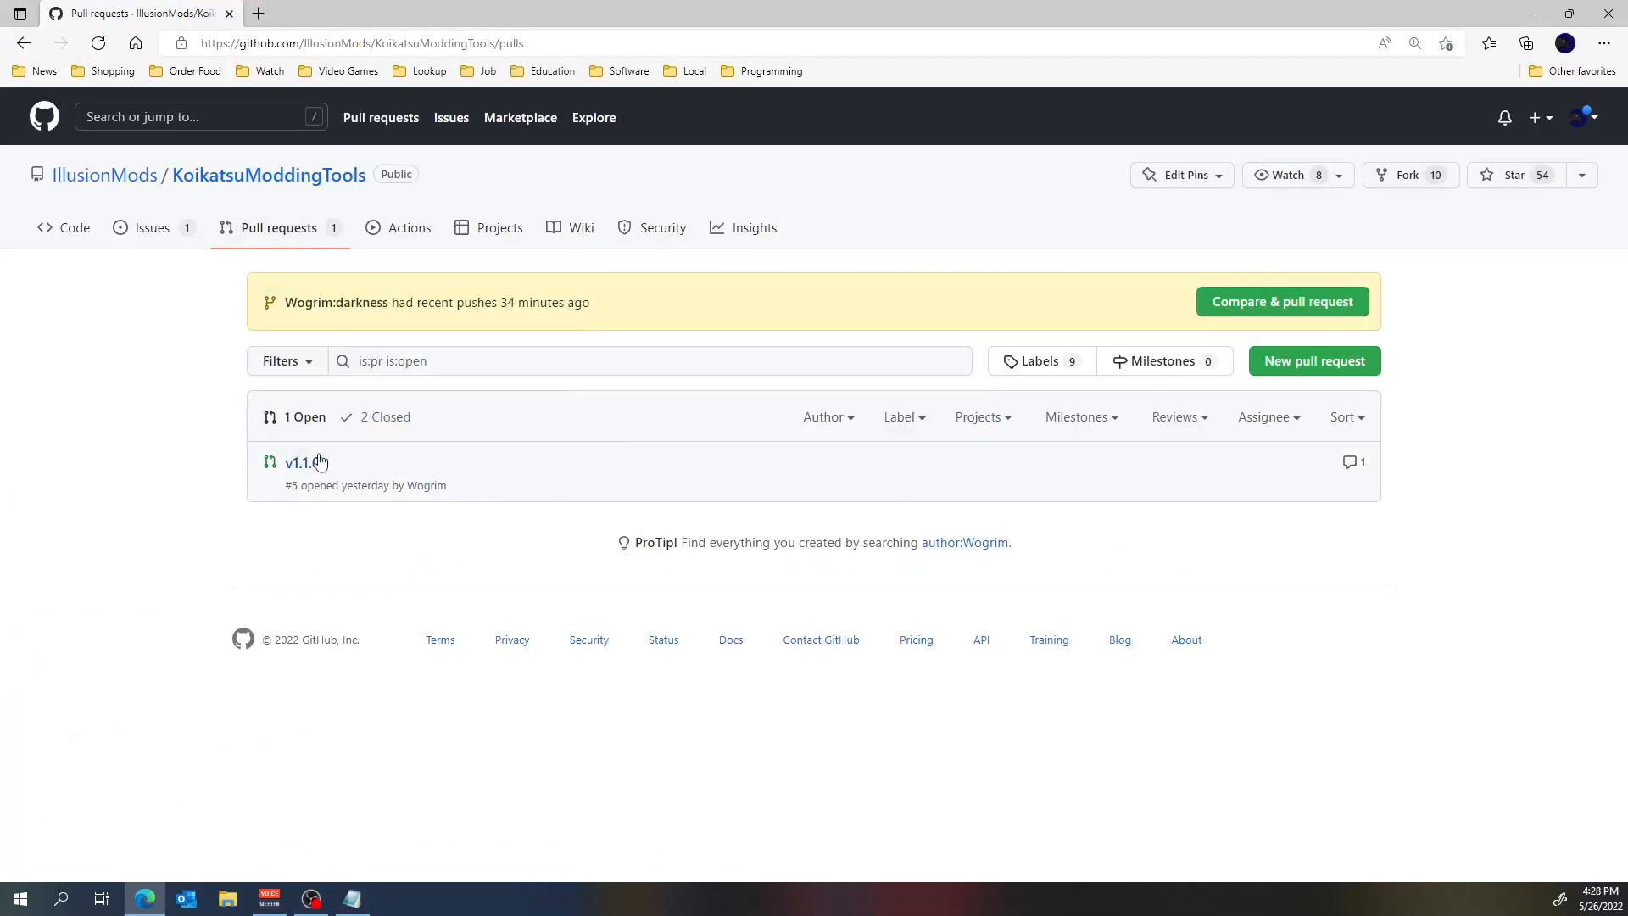
left_click(280, 176)
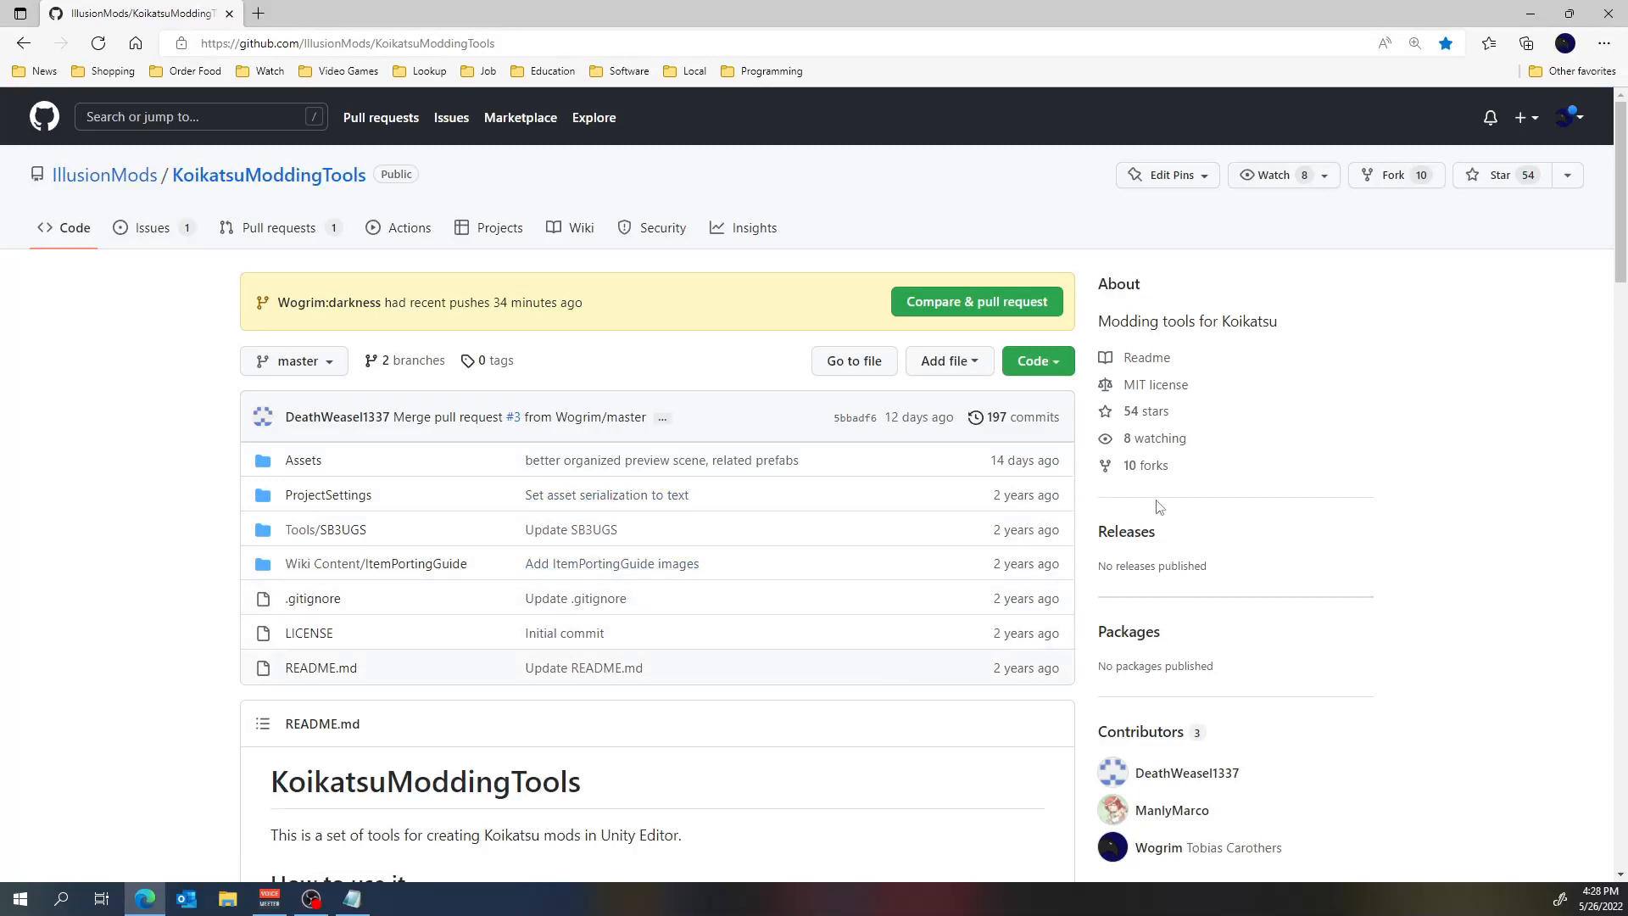
Open the Wogrim/KoikatsuModdingTools fork from the original repository's list of forks and look over its main page.
left_click(1156, 466)
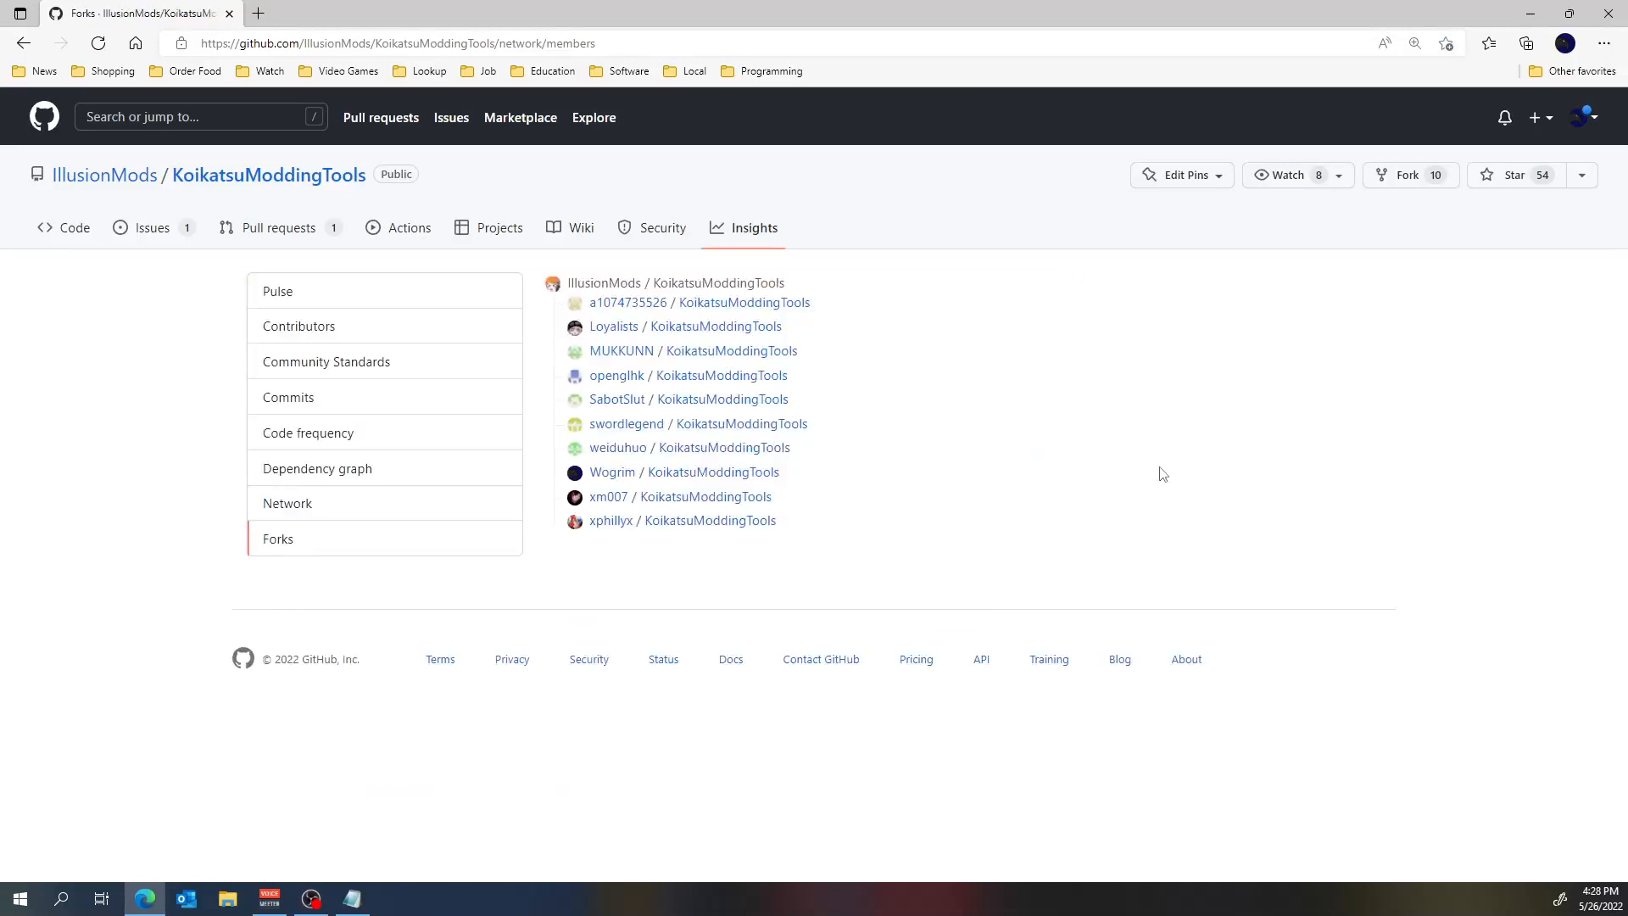
left_click(699, 478)
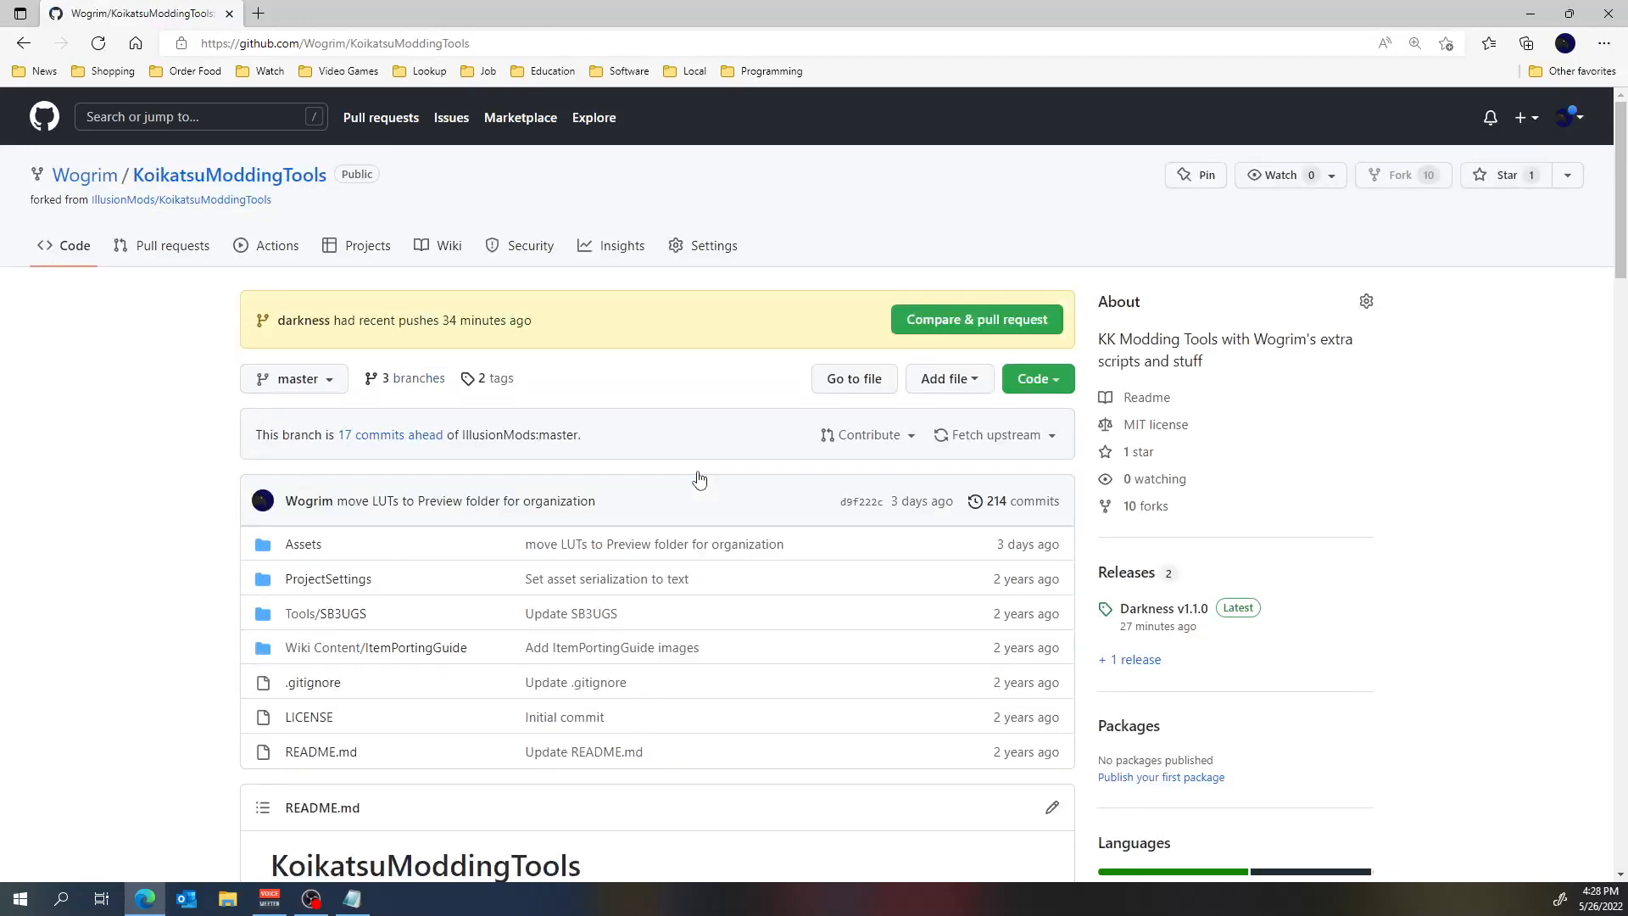
scroll(585, 367, "down", 1)
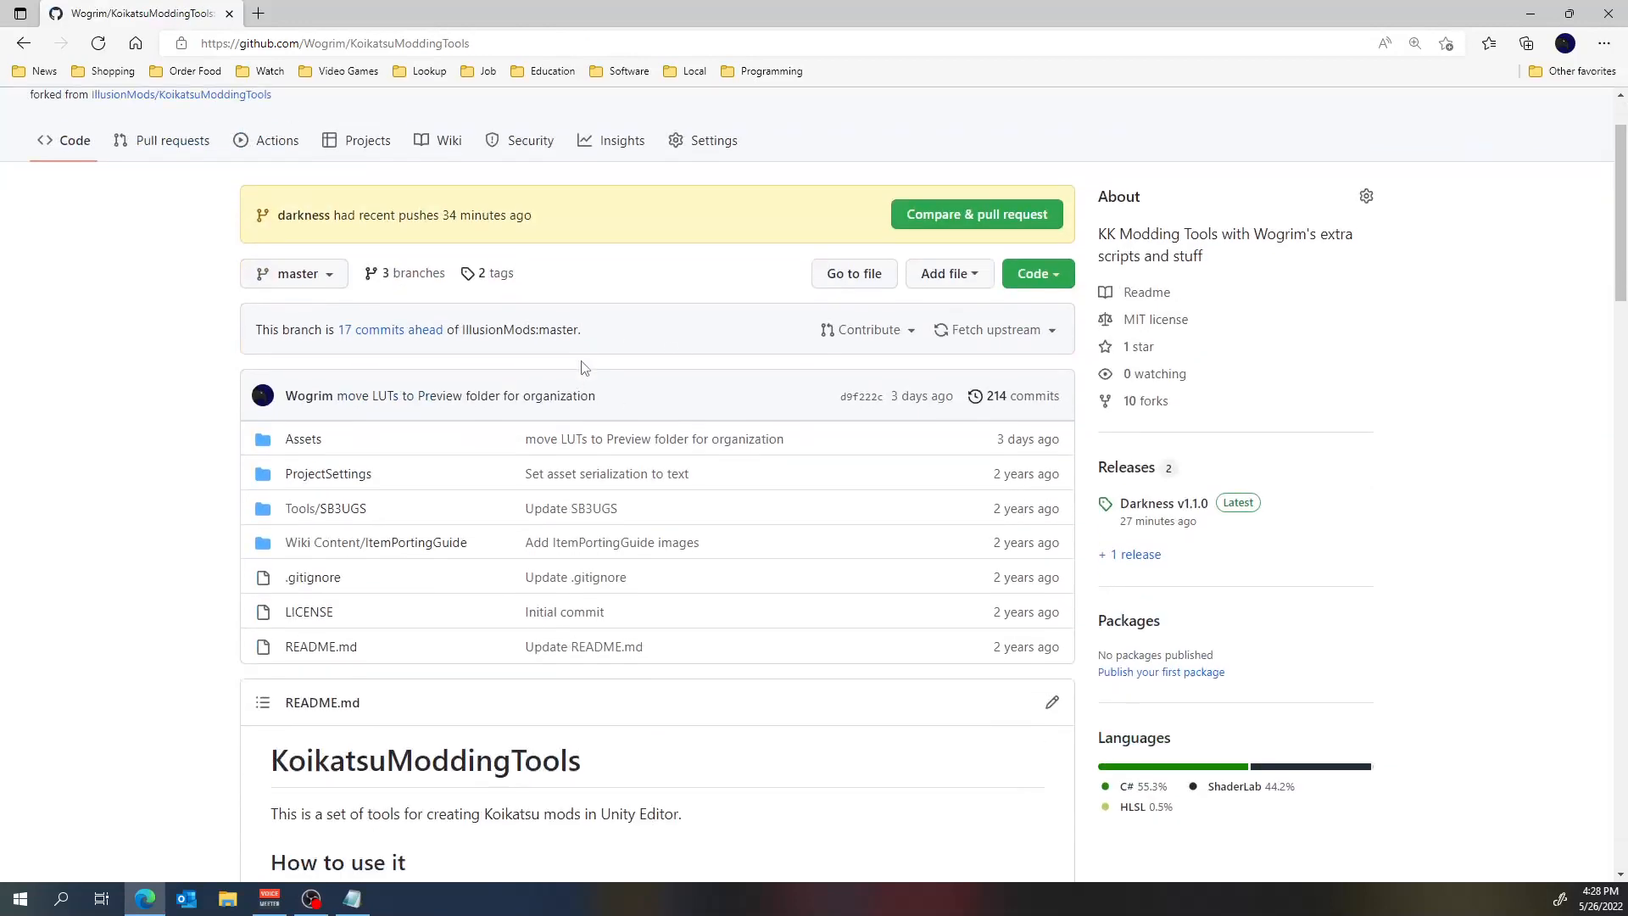
scroll(584, 367, "down", 2)
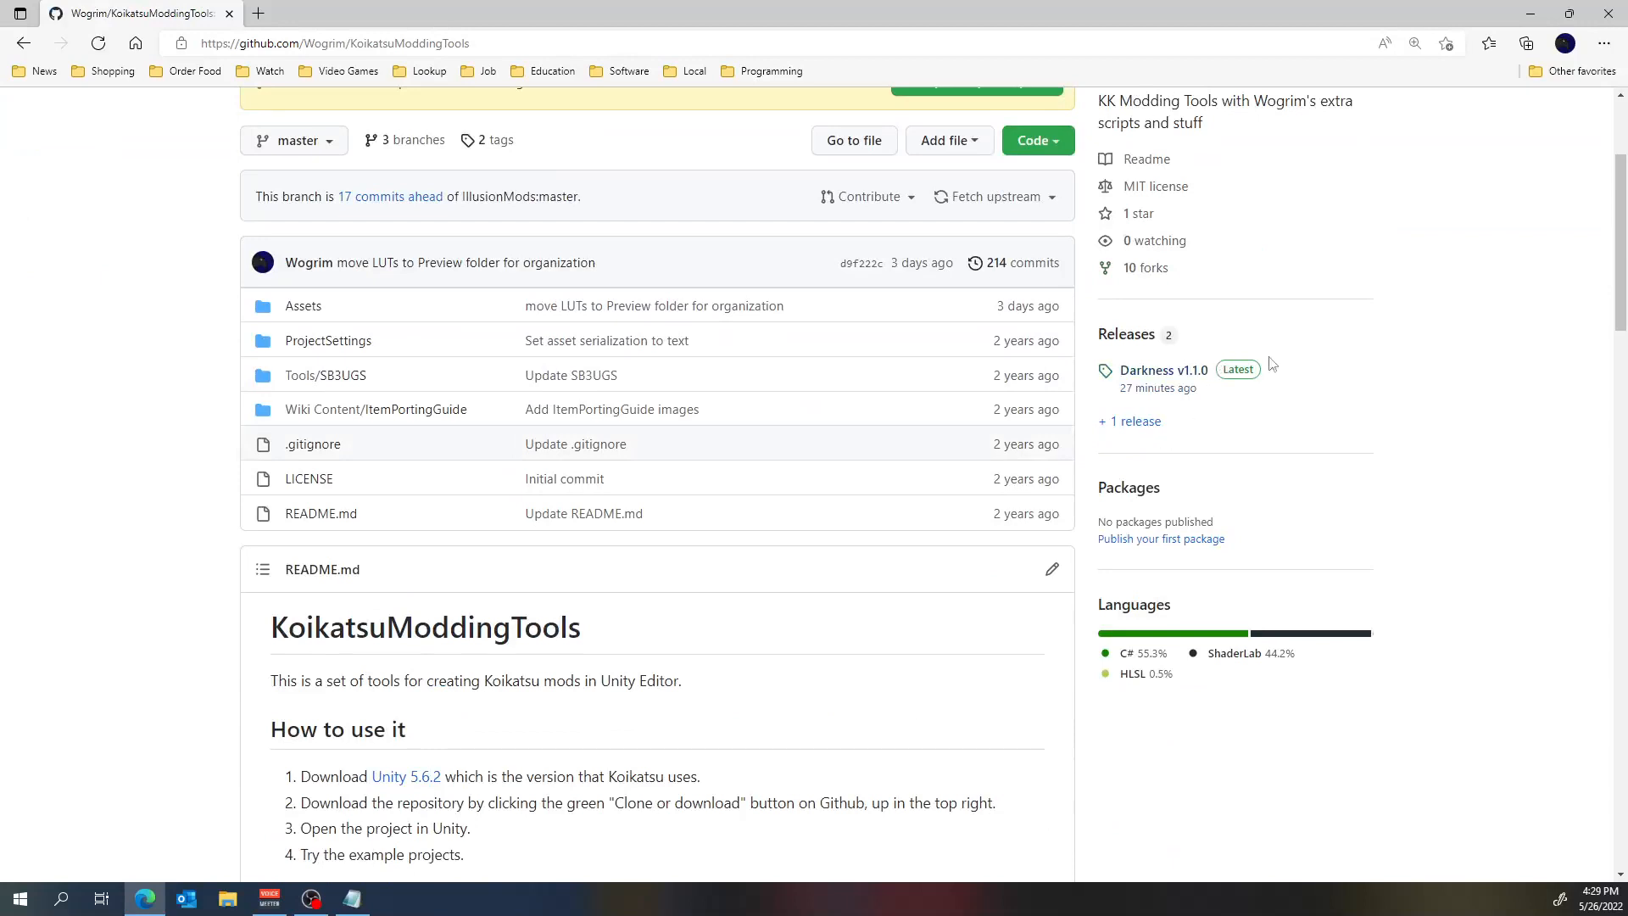
Open the fork's releases and examine the Darkness v1.1.0 and Master v1.1.0 entries.
left_click(1134, 339)
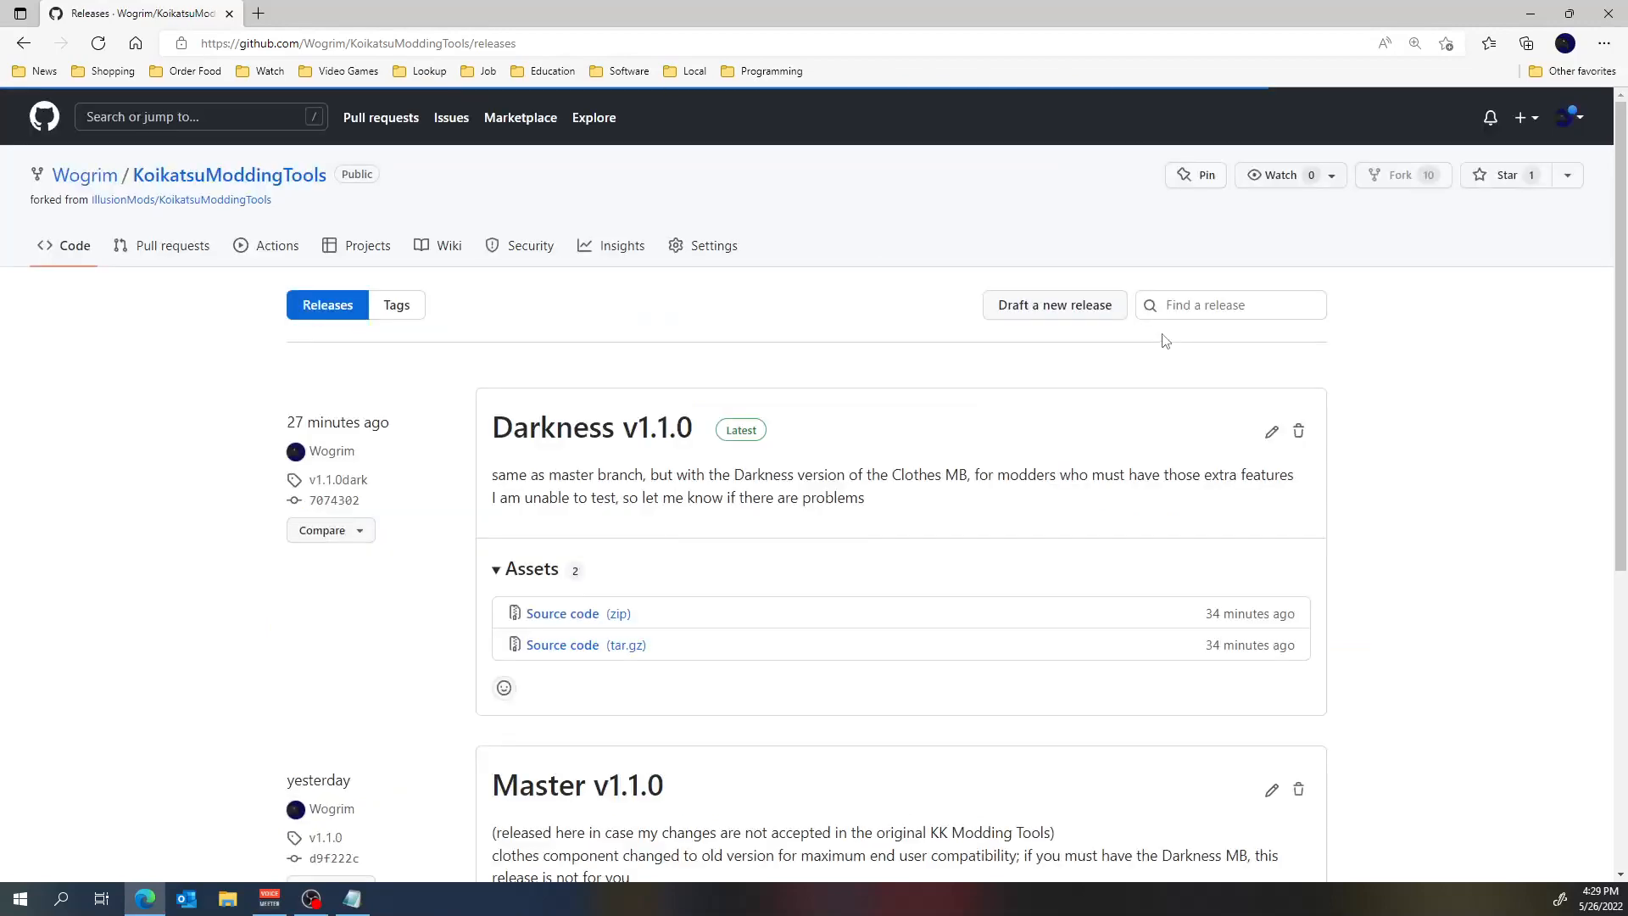
scroll(939, 423, "down", 4)
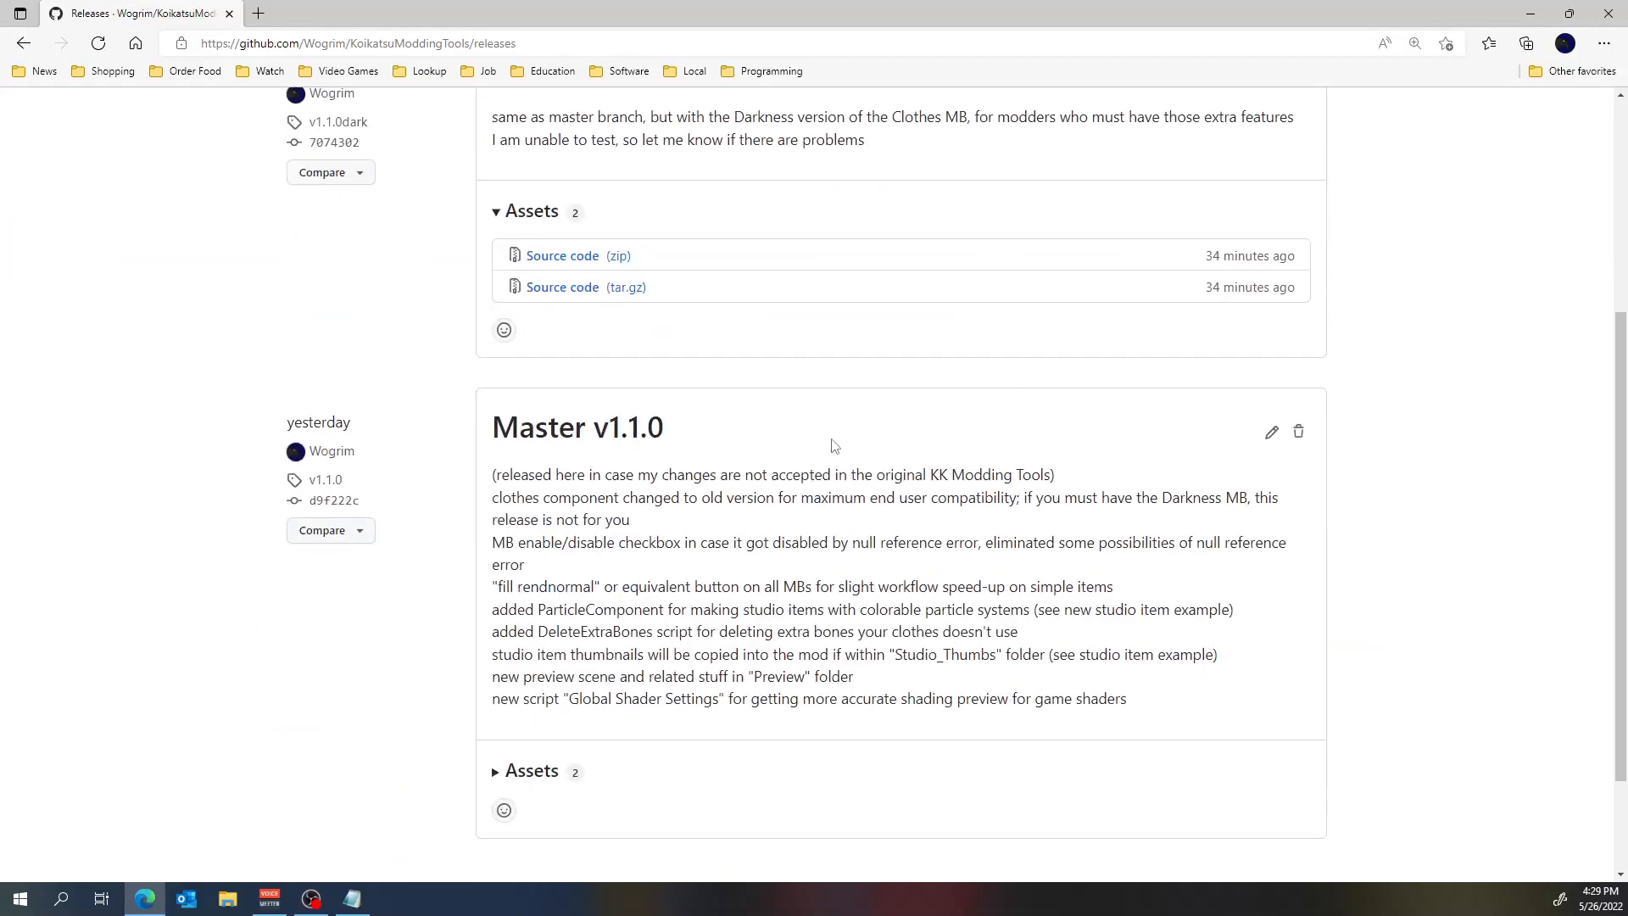
scroll(939, 424, "up", 4)
scroll(549, 398, "down", 2)
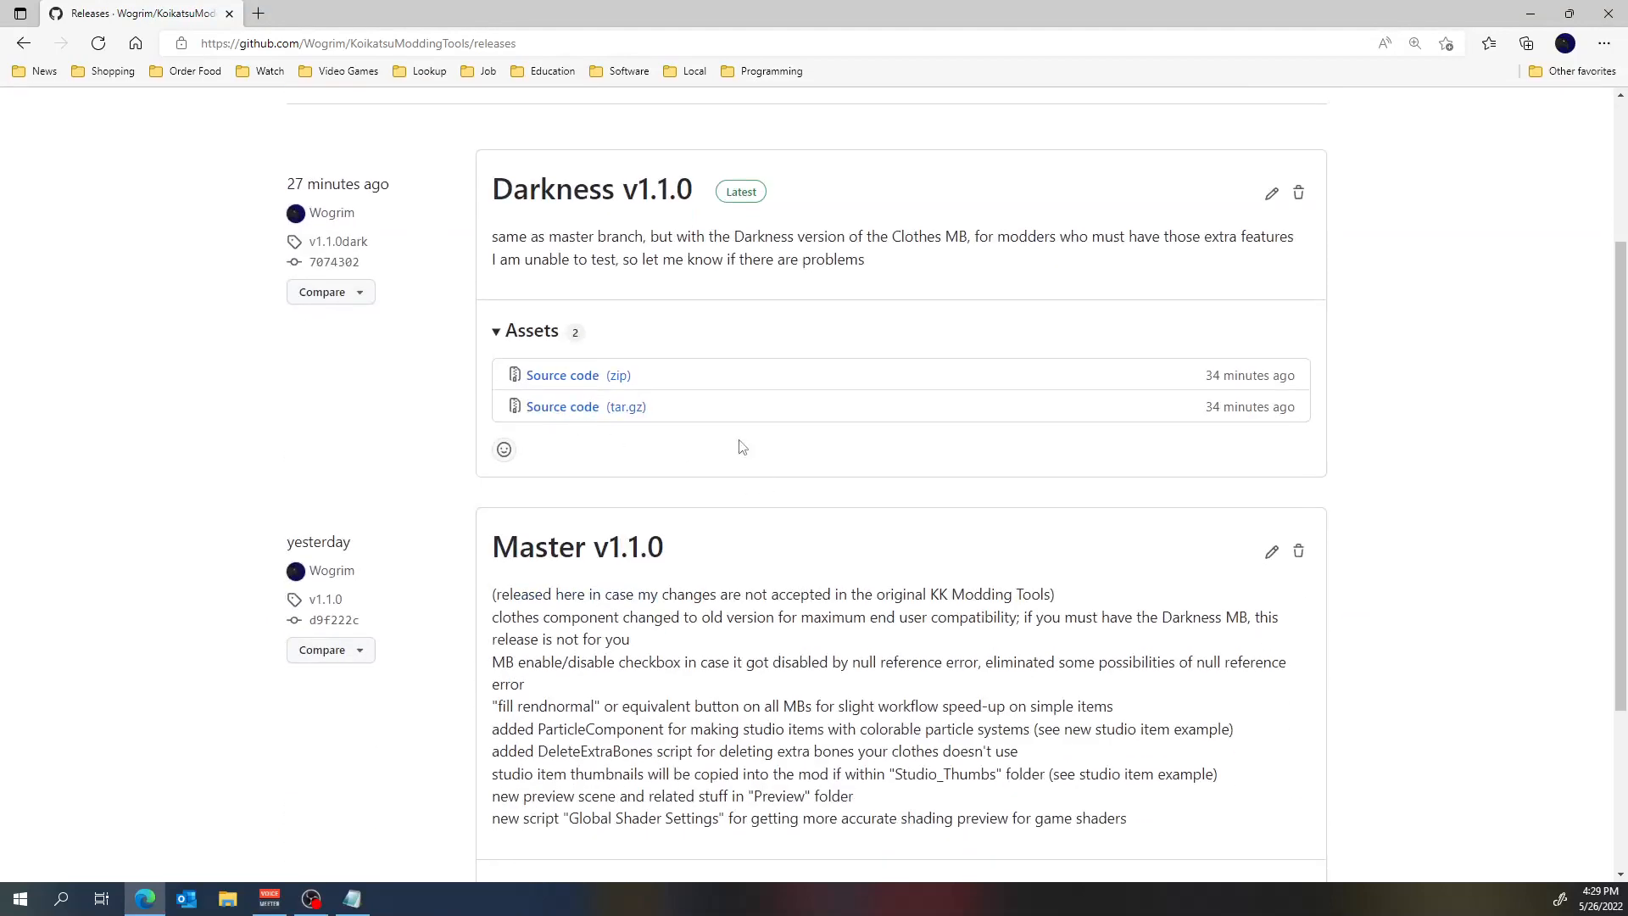
scroll(621, 401, "up", 3)
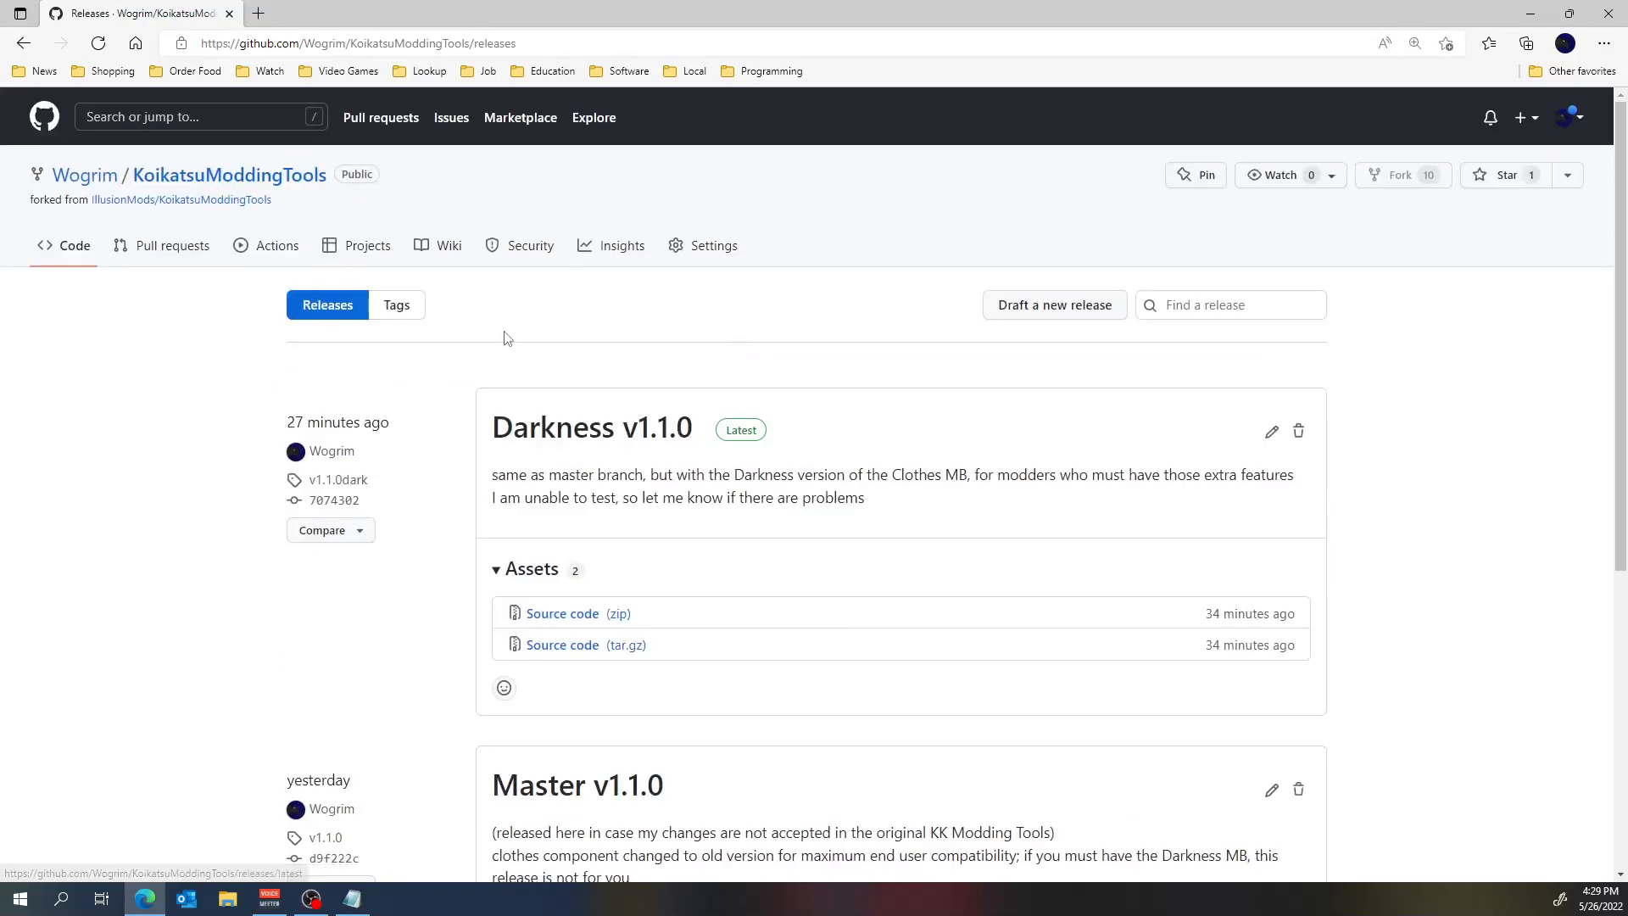
Show the code download options of the Wogrim fork and of the original IllusionMods/KoikatsuModdingTools repository.
left_click(191, 176)
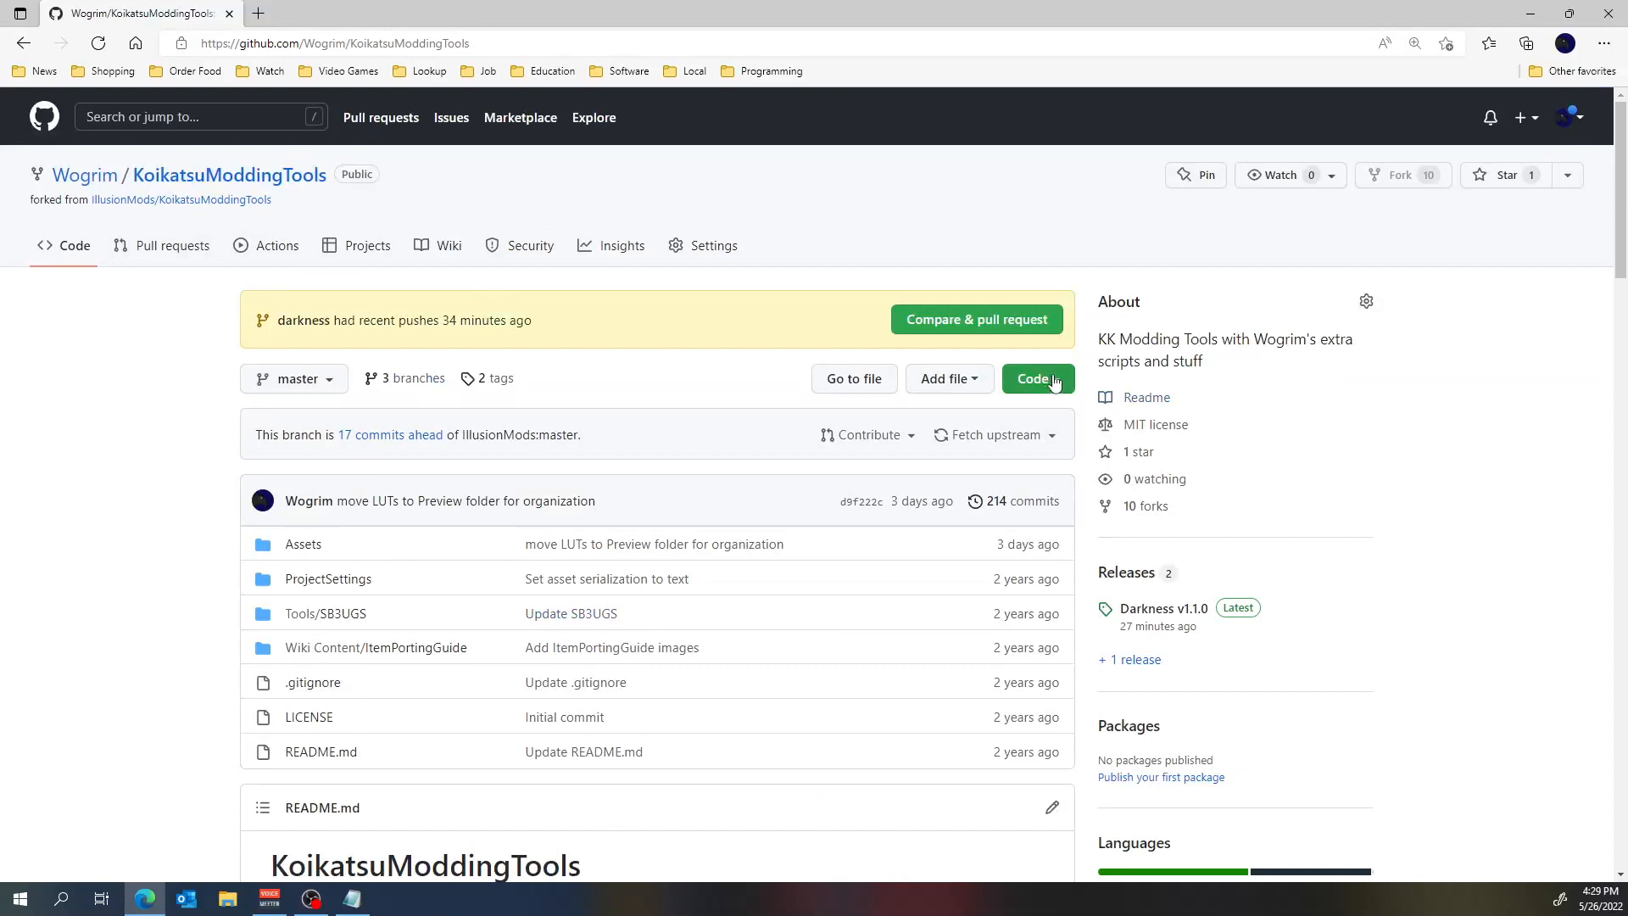
left_click(1058, 384)
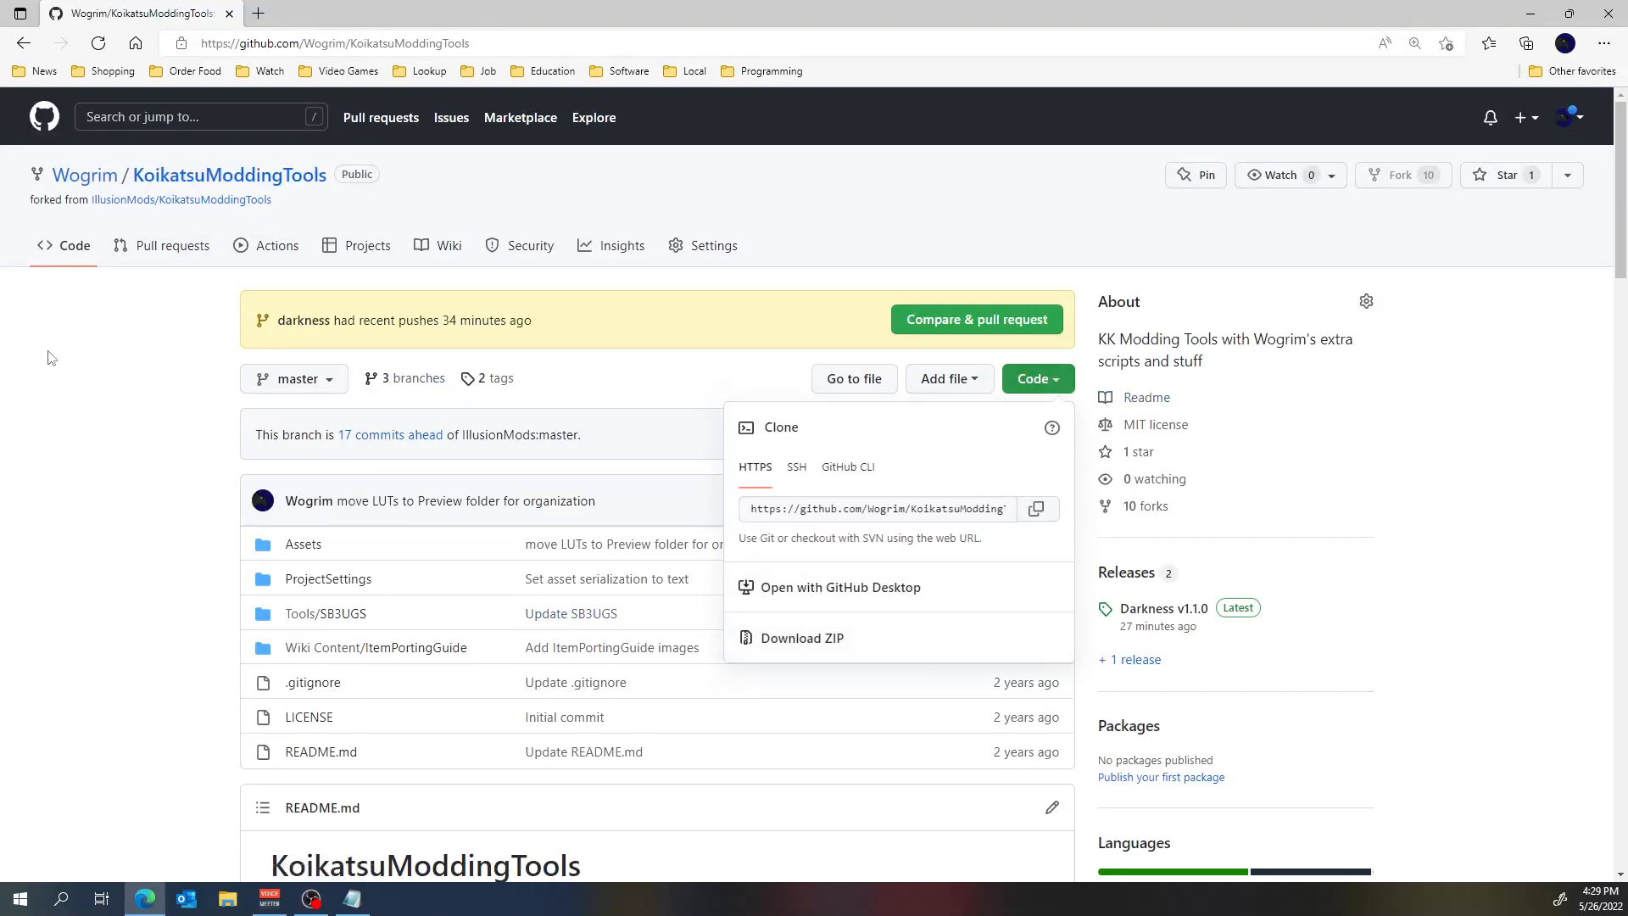
left_click(207, 202)
left_click(209, 201)
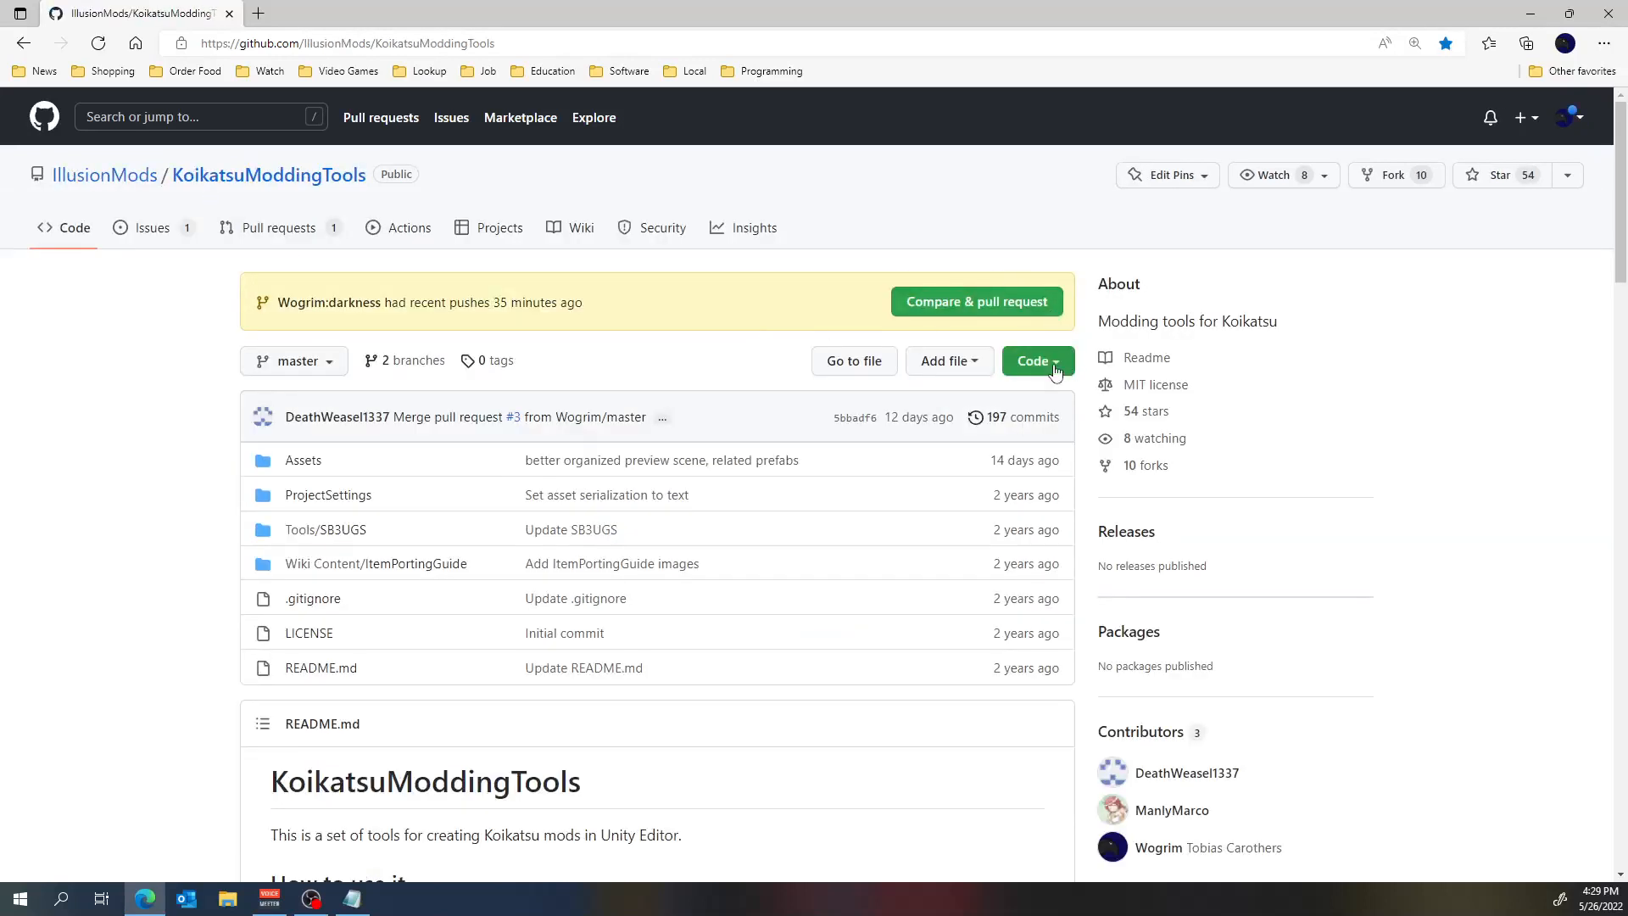
left_click(1055, 367)
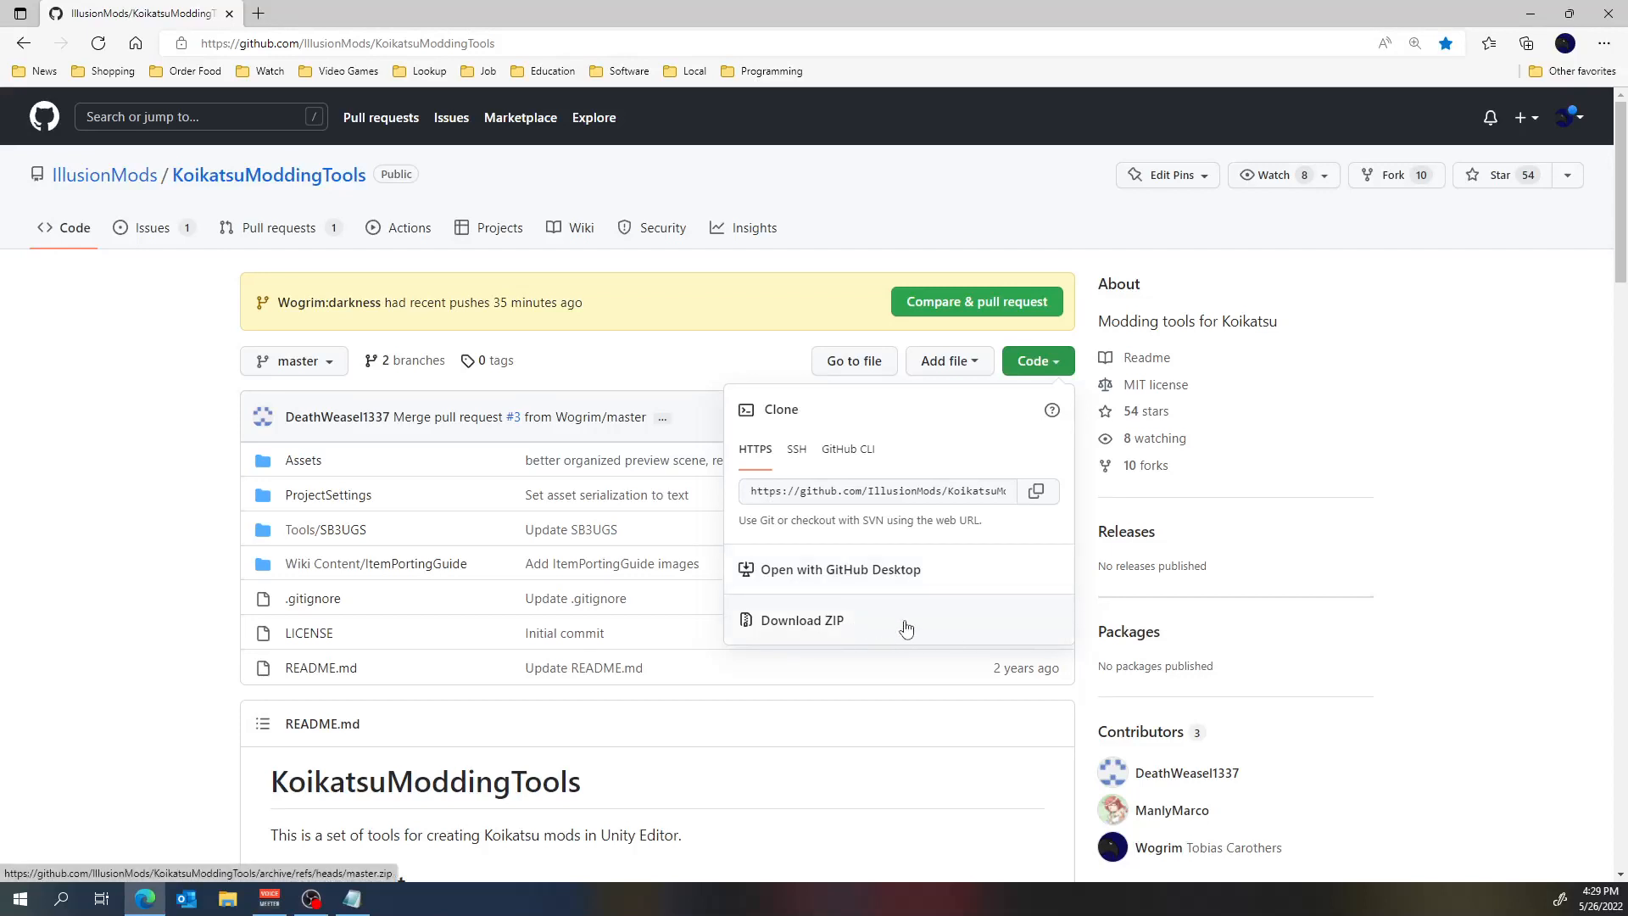
Close the download options and check the original IllusionMods repository's releases page.
left_click(1497, 579)
mouse_move(1092, 567)
left_mouse_down()
mouse_move(1222, 571)
mouse_move(1109, 550)
left_mouse_up()
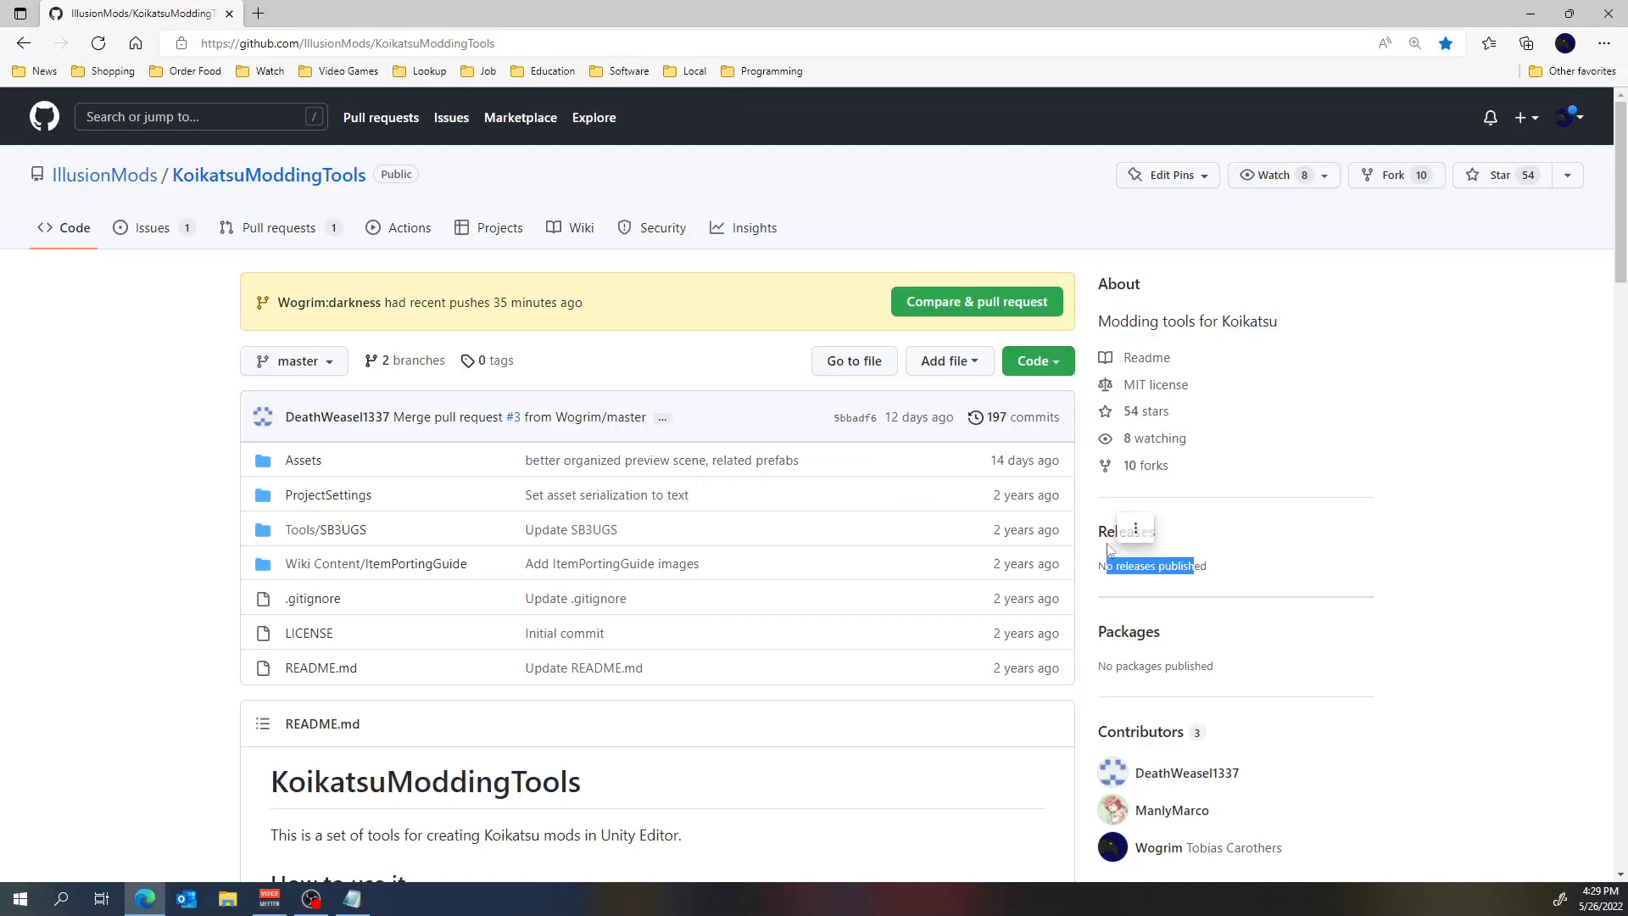
left_click(1114, 533)
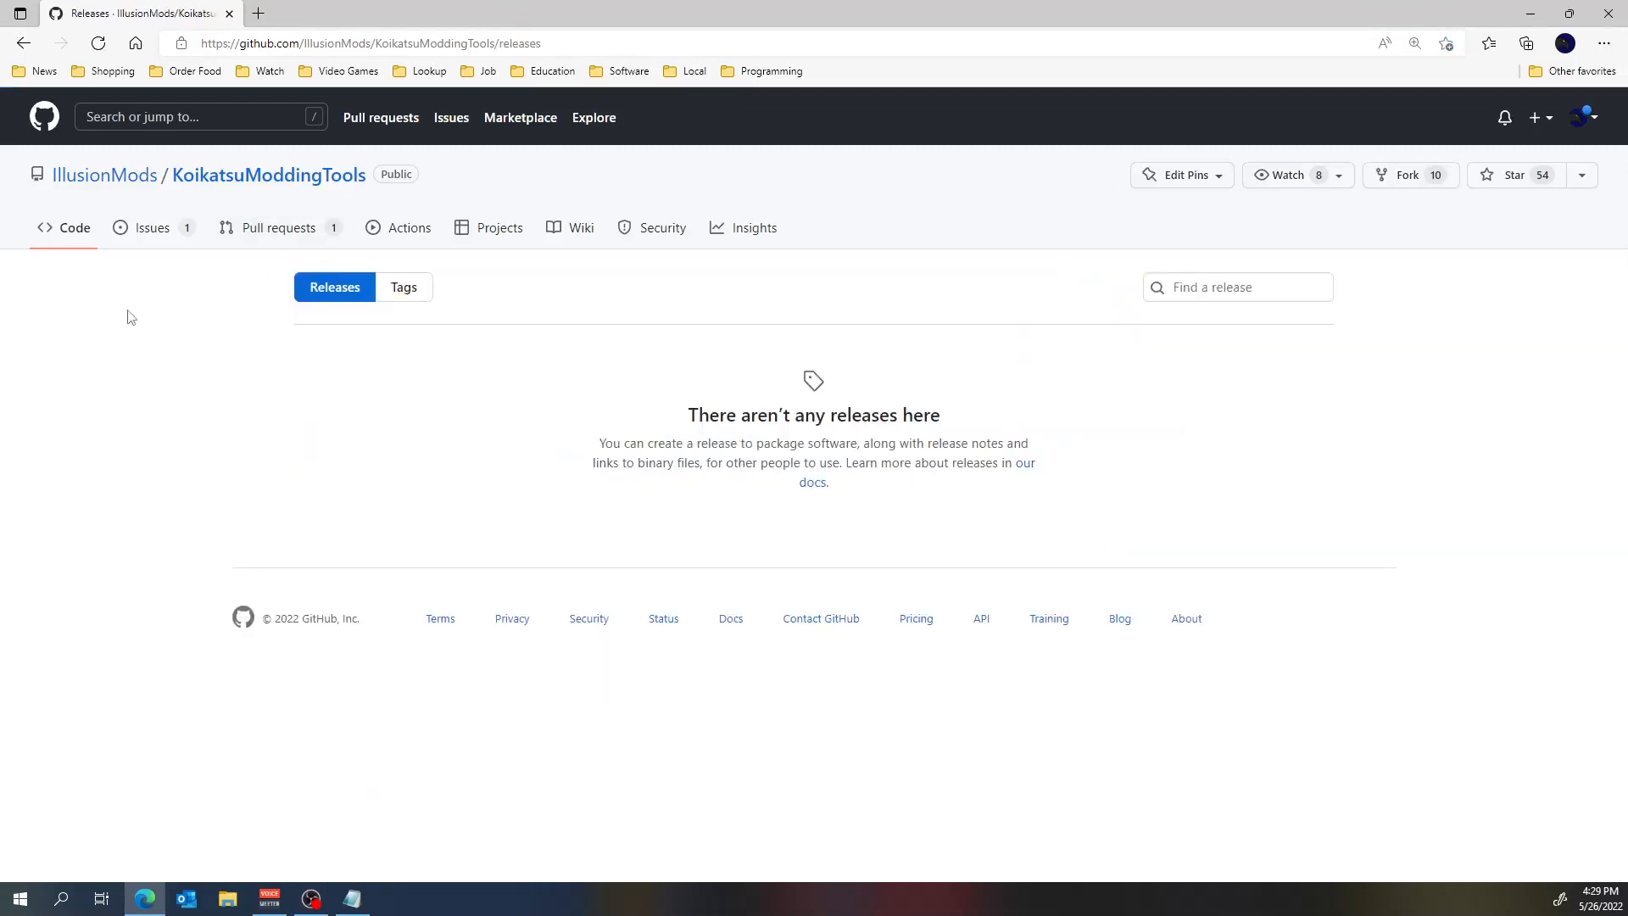
Return to the Wogrim fork and reopen its releases page with the Darkness and Master v1.1.0 releases.
left_click(23, 44)
left_click(23, 44)
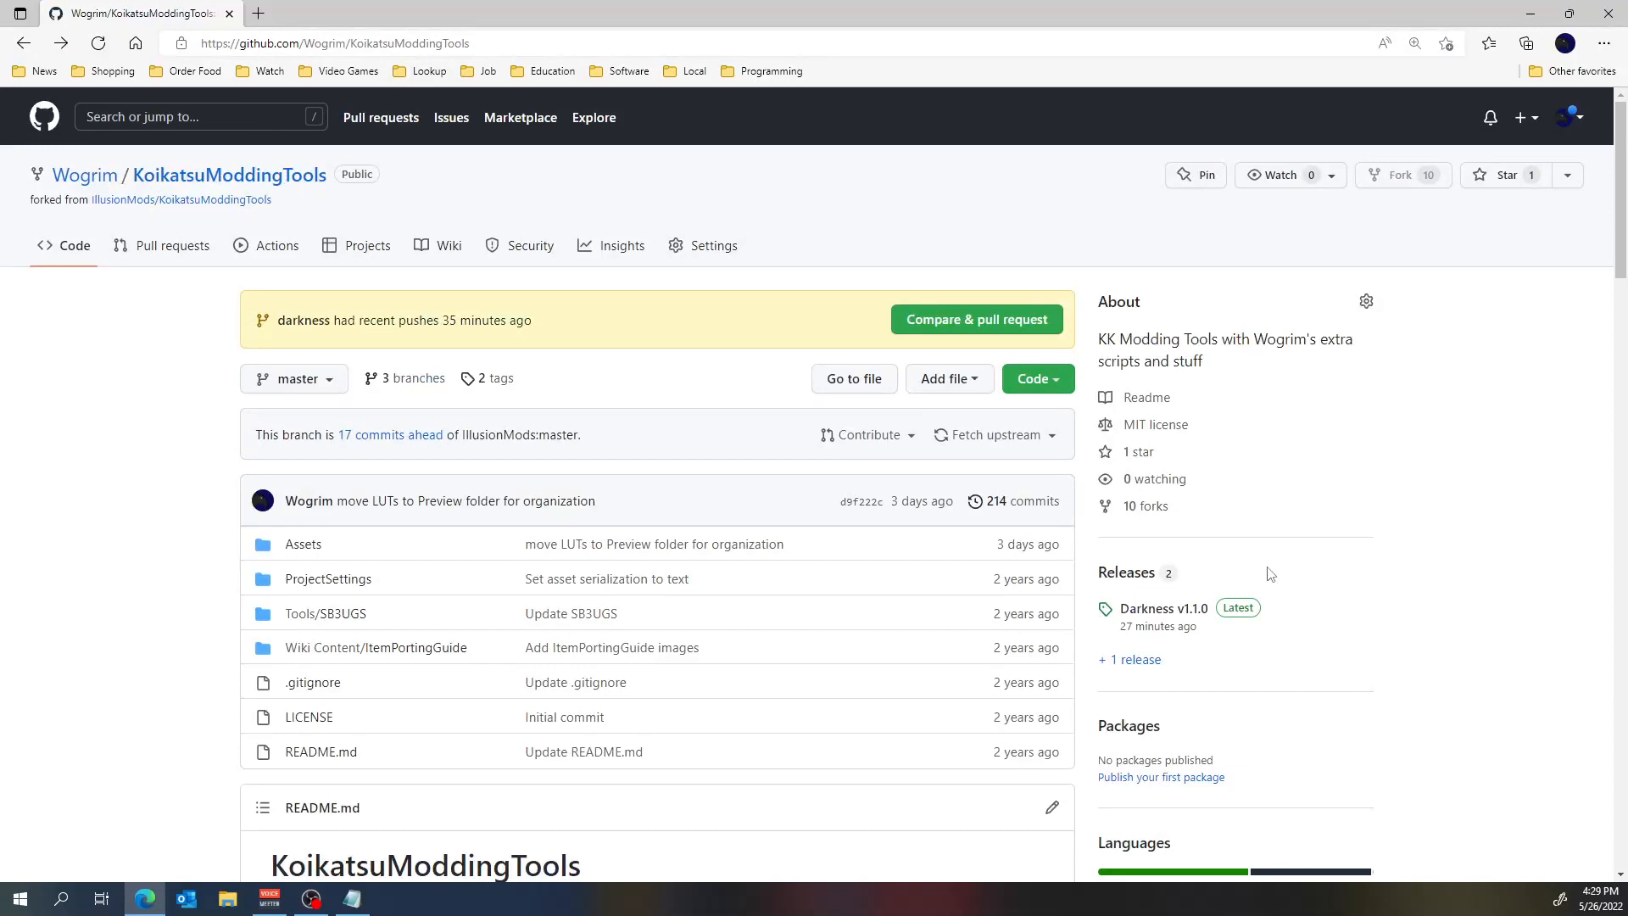
left_click(1127, 573)
scroll(945, 556, "down", 5)
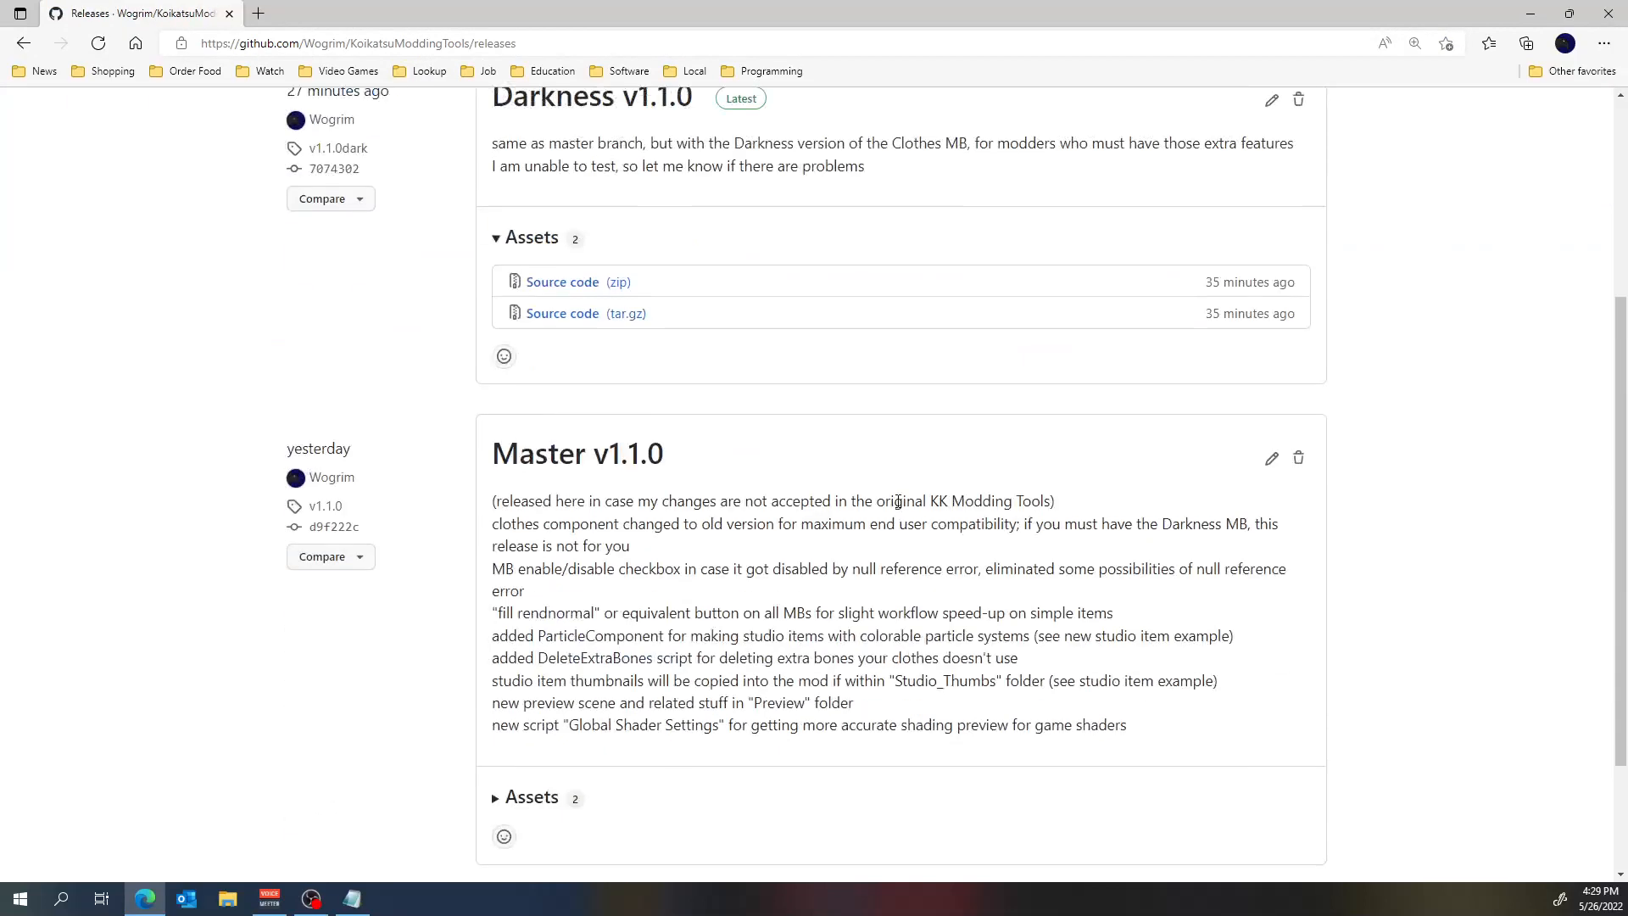
scroll(593, 437, "up", 3)
scroll(626, 454, "up", 3)
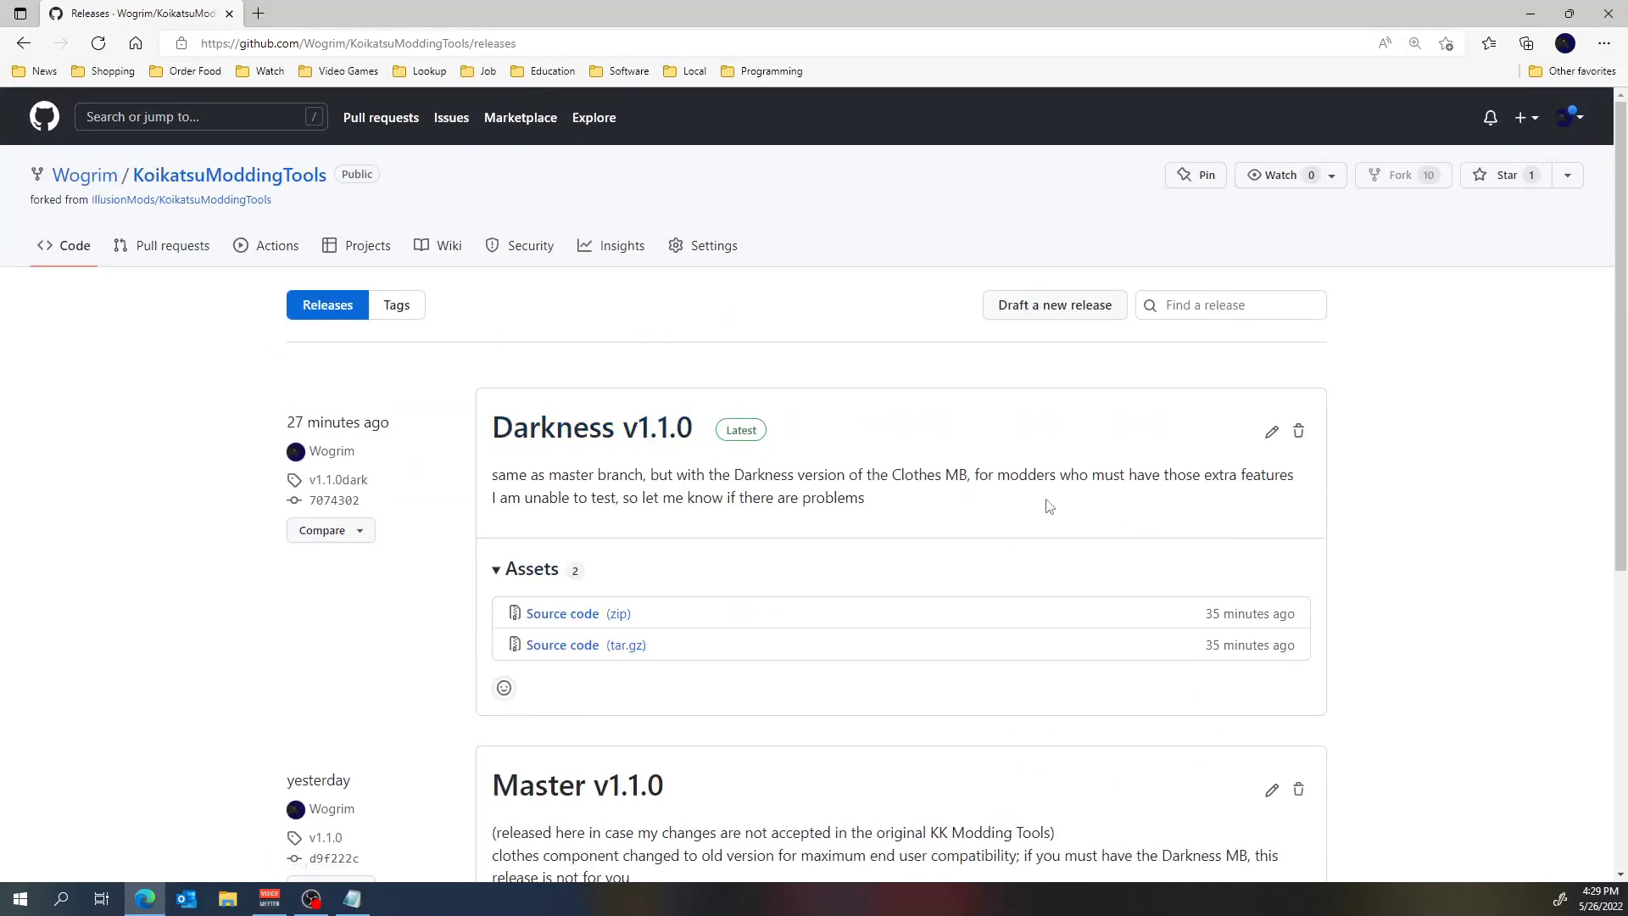
Un-maximize the browser window and fit it beside the Notepad notes, widened to the Notepad window's edge.
left_click_drag(498, 27, 1626, 195)
left_click(764, 248)
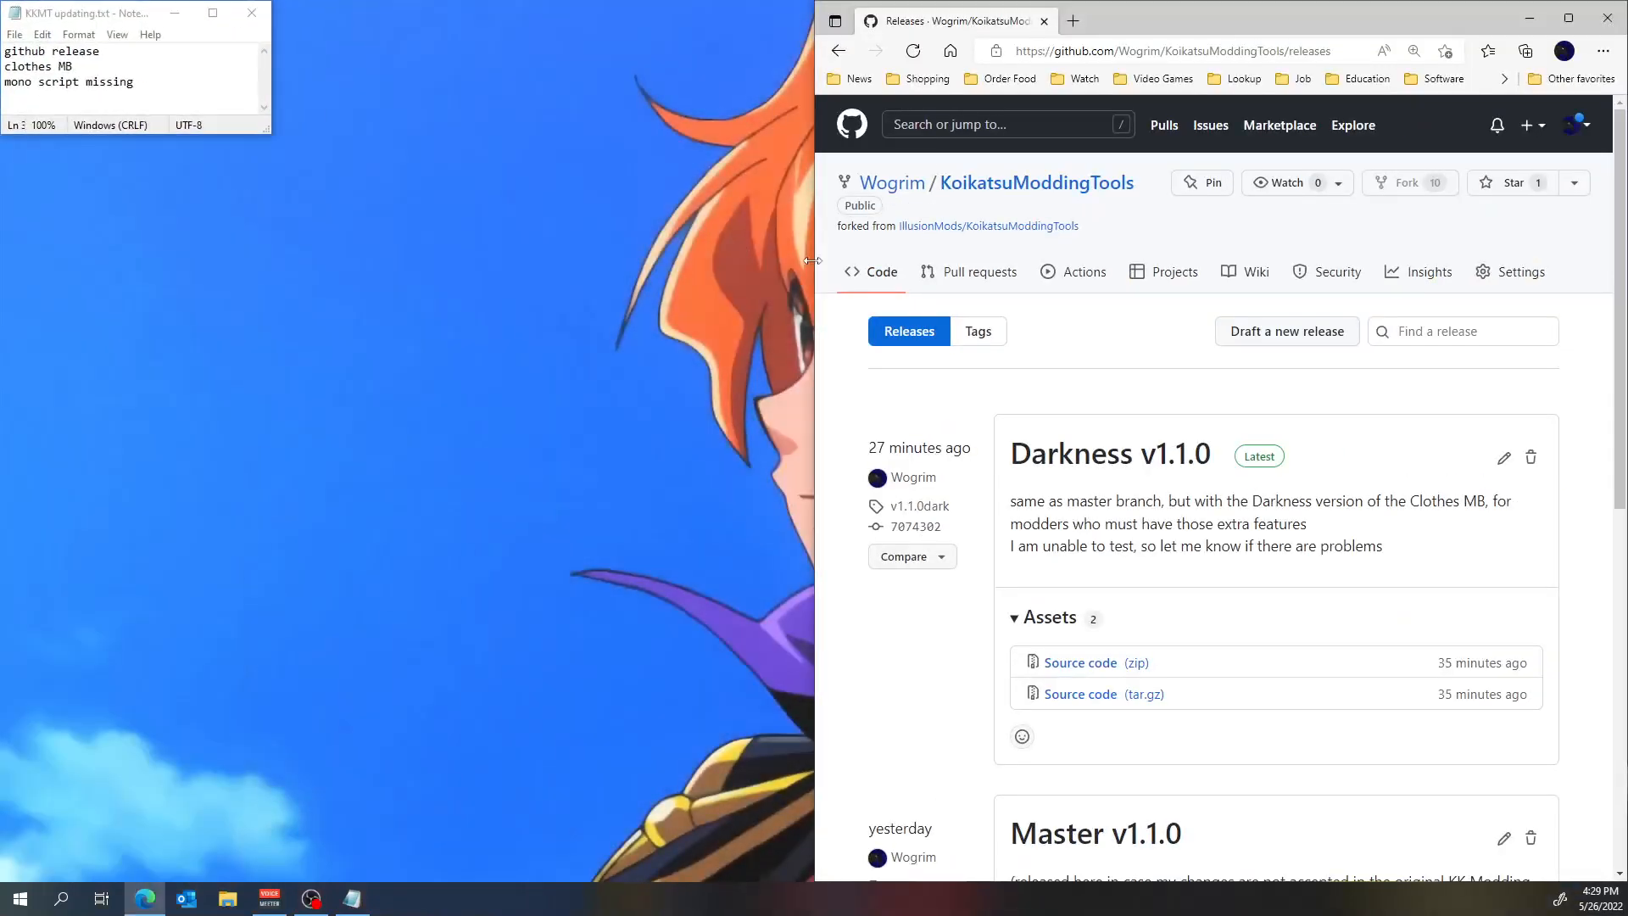
left_click_drag(815, 237, 274, 238)
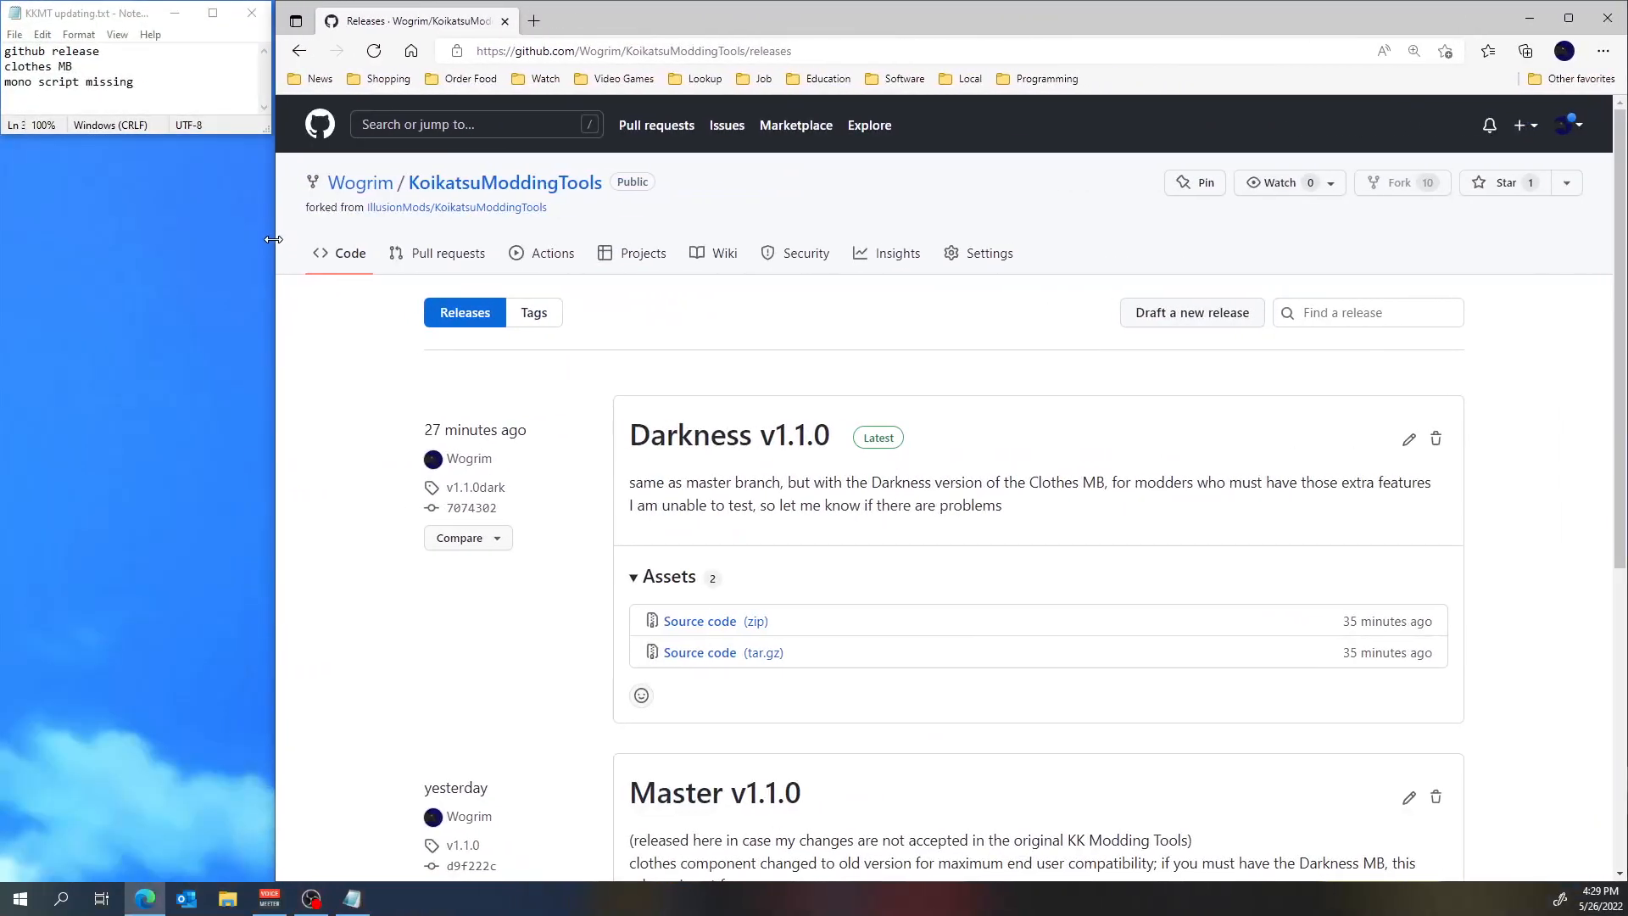
Read the Master v1.1.0 release notes, highlighting "clothes component", and compare them with the Darkness v1.1.0 entry.
scroll(1035, 407, "down", 4)
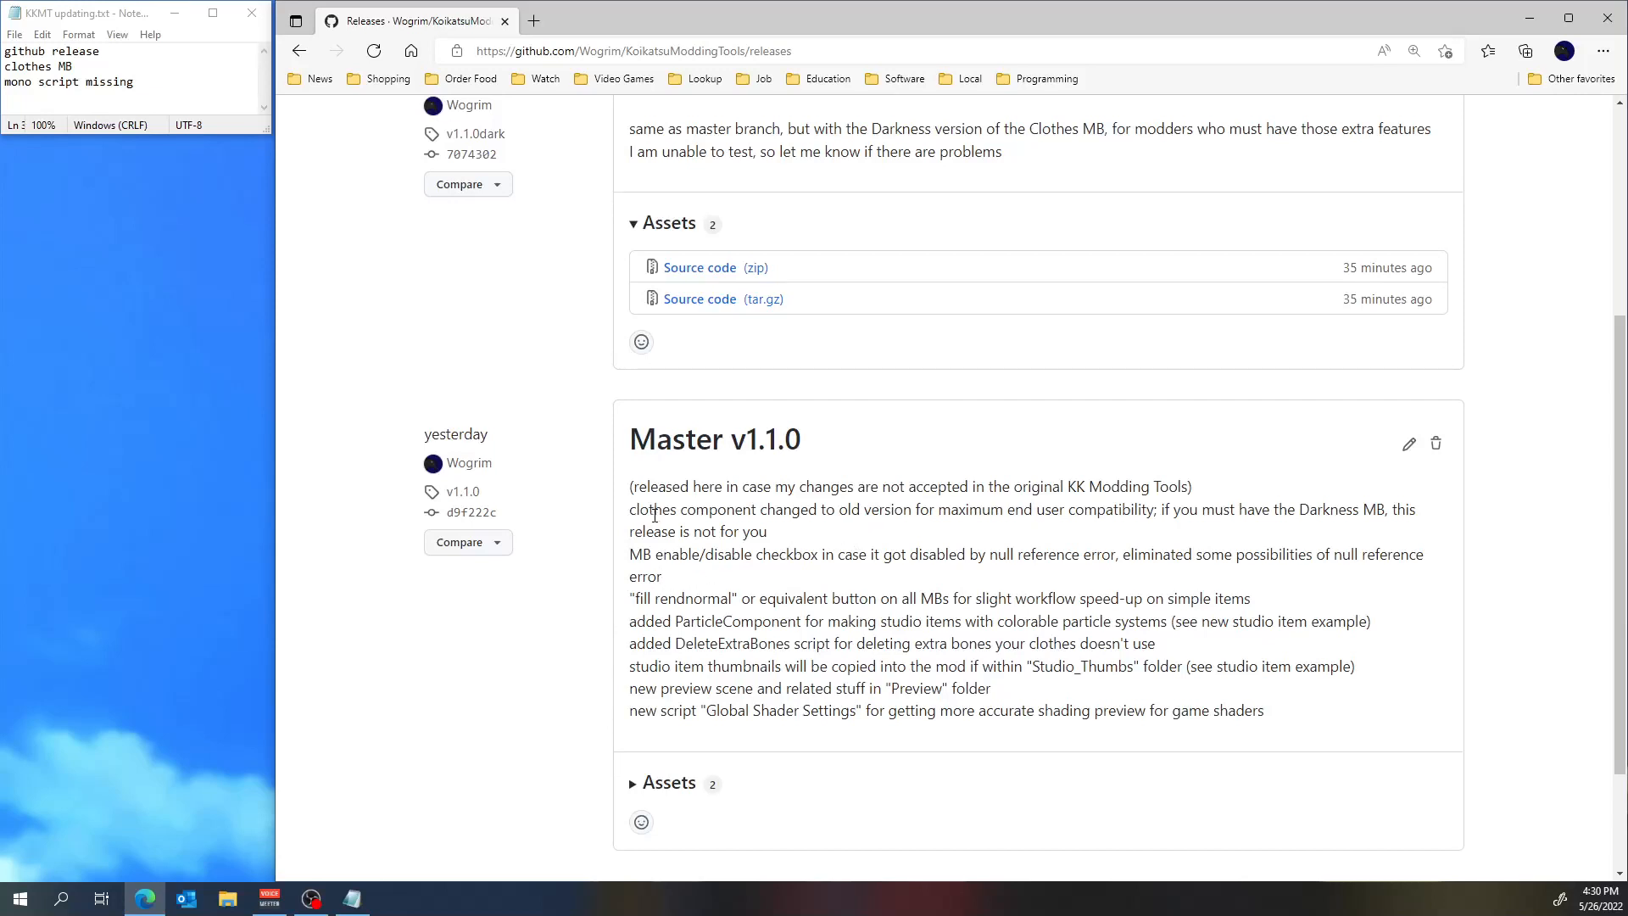
left_click_drag(629, 510, 757, 520)
scroll(759, 525, "up", 4)
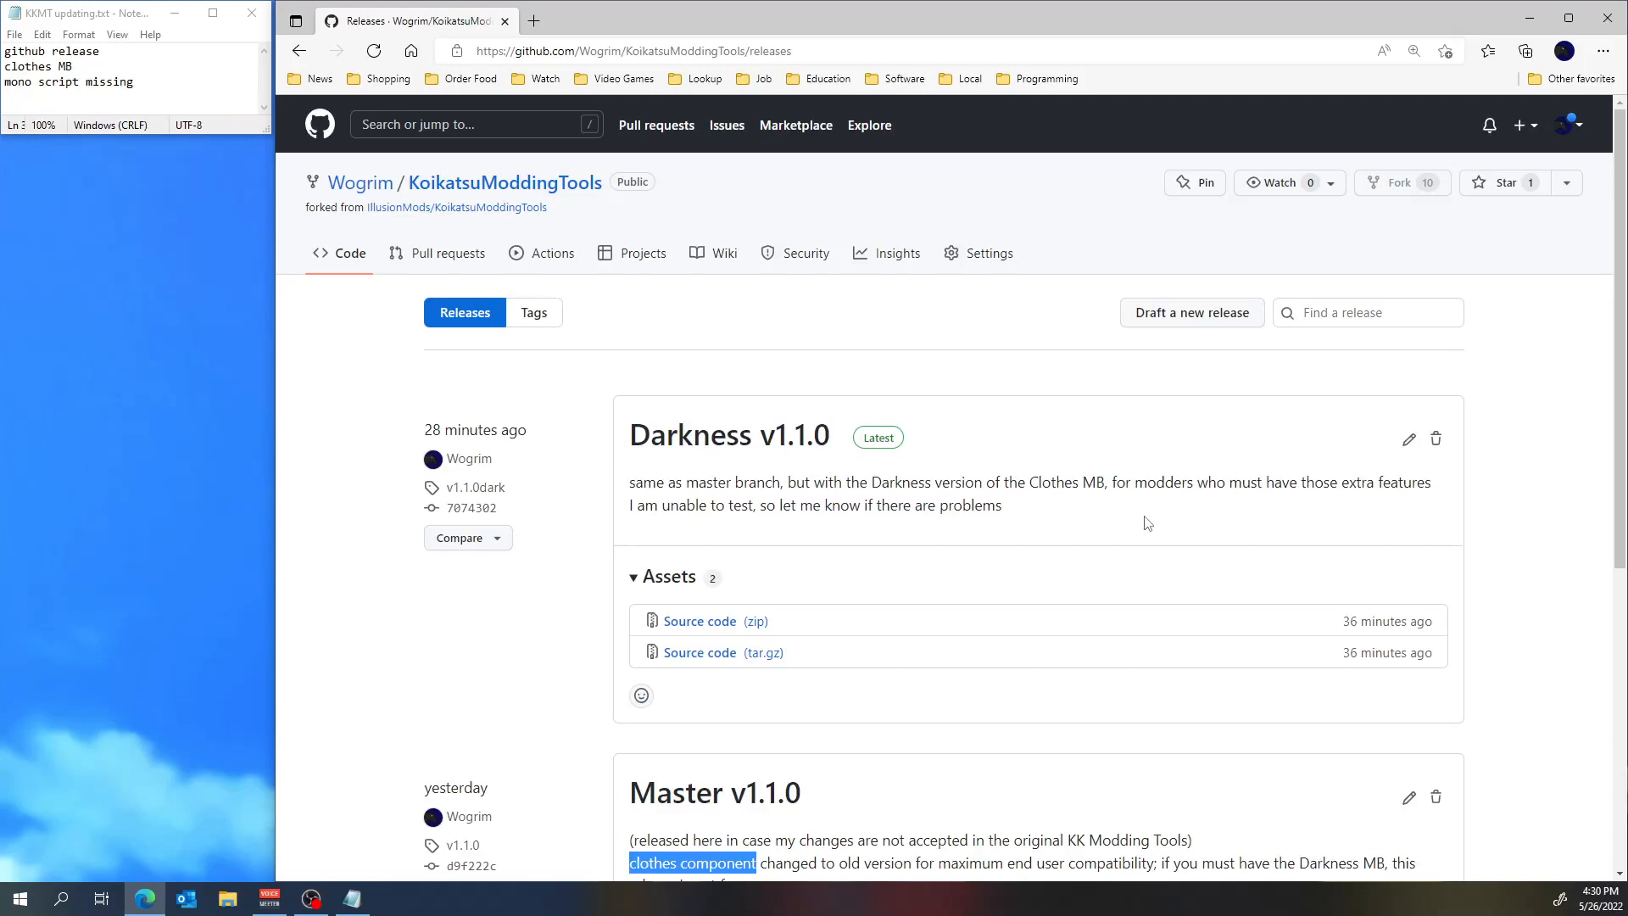
scroll(1105, 498, "down", 1)
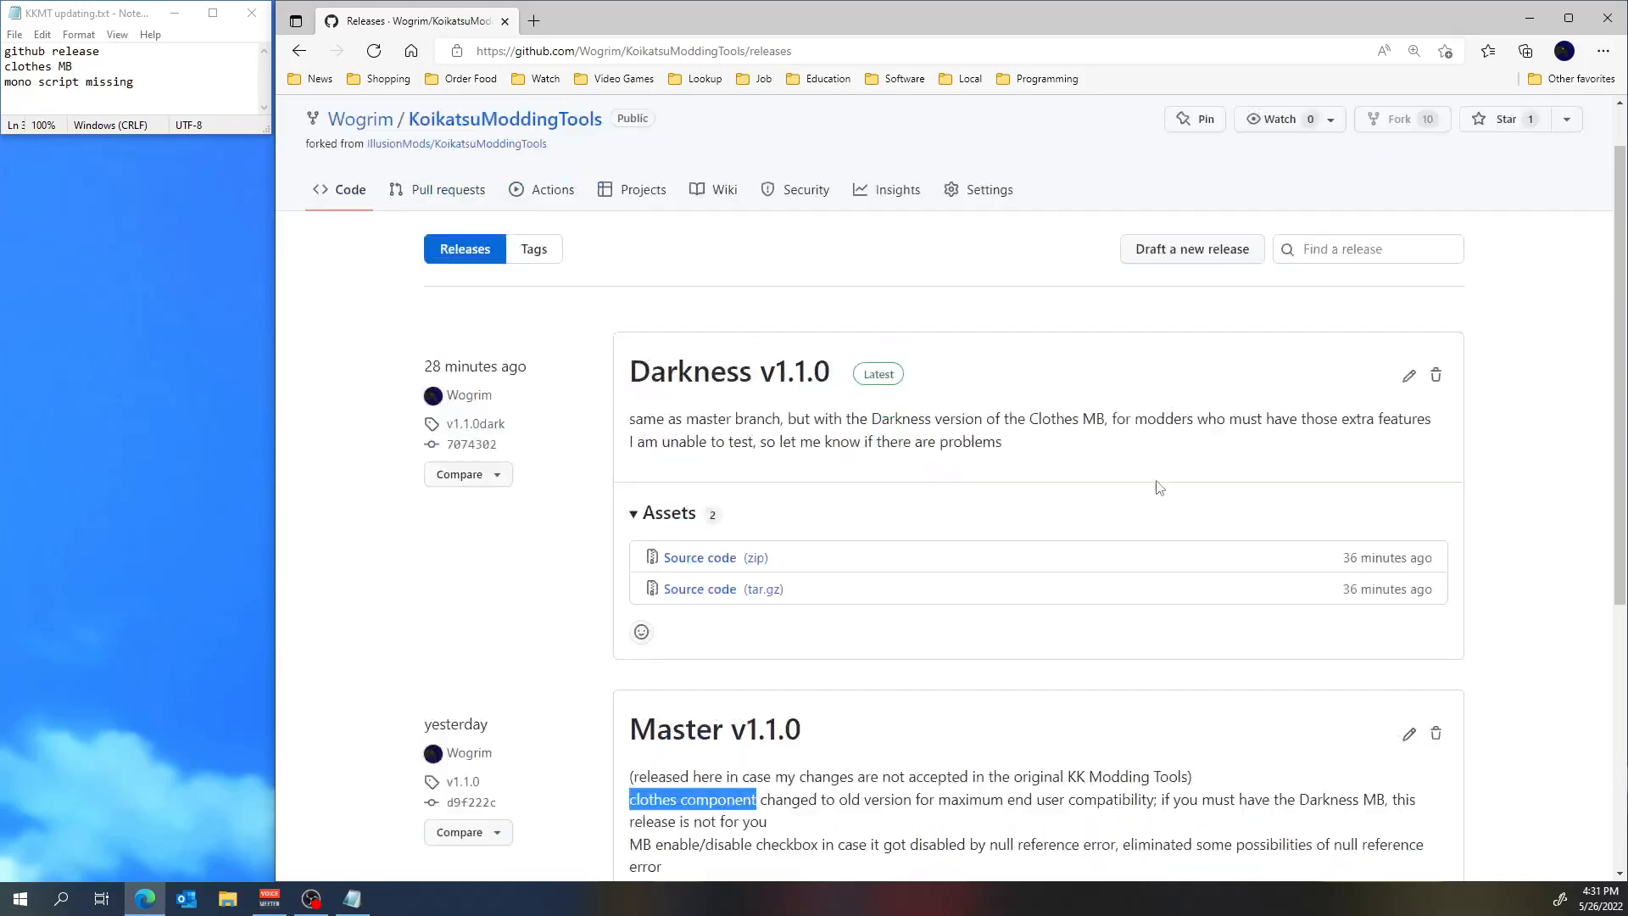
scroll(1160, 488, "up", 1)
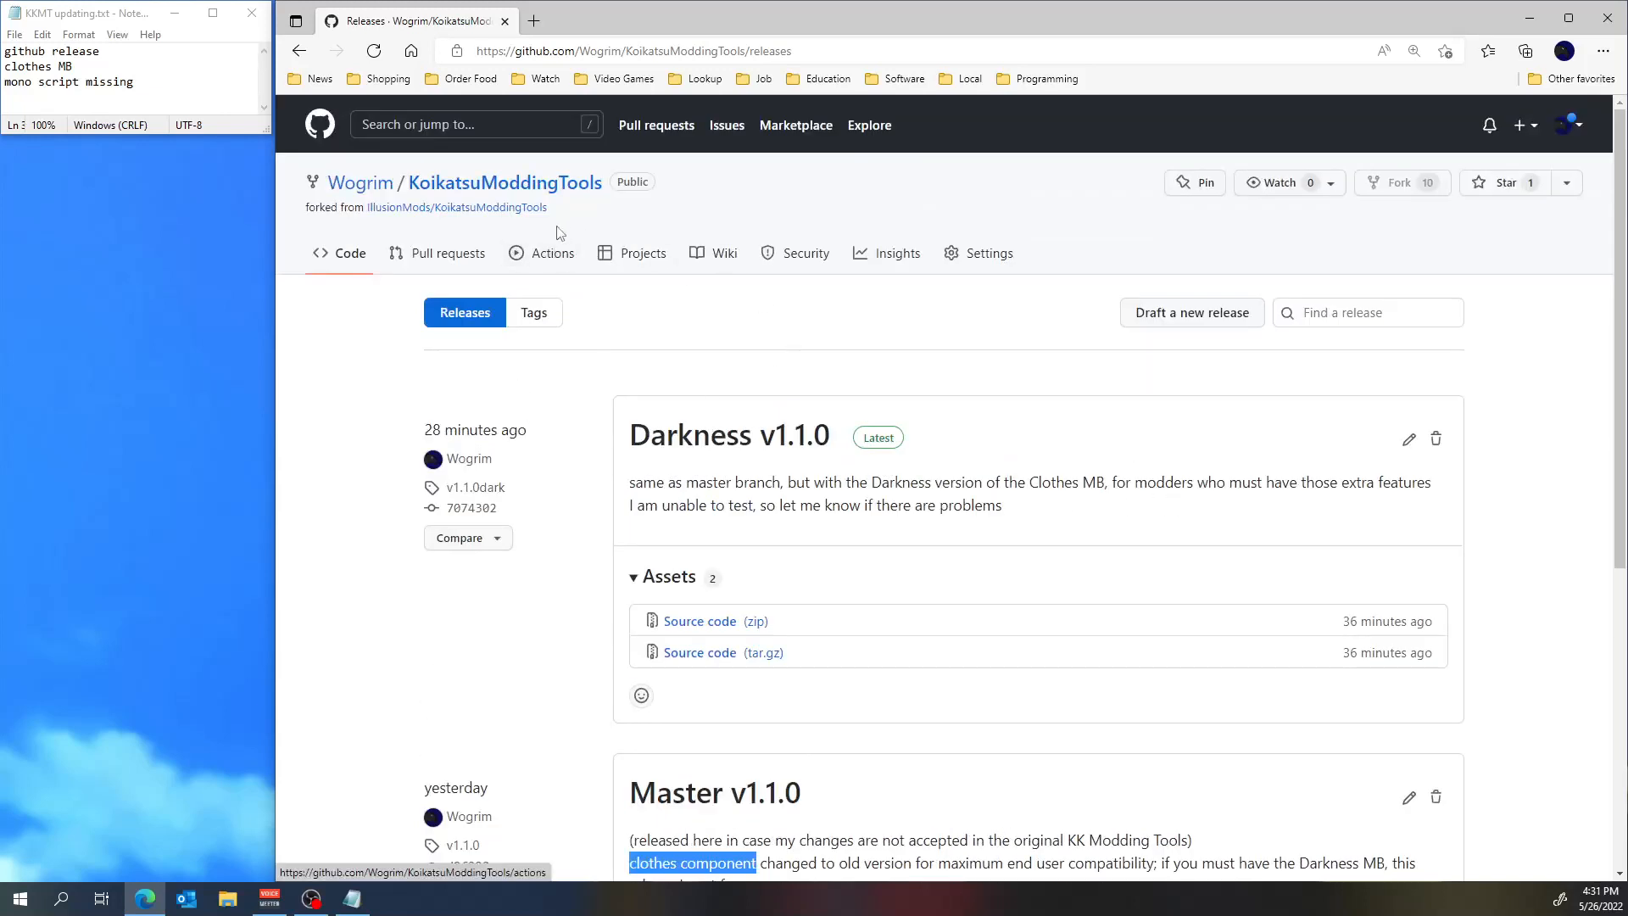
scroll(1029, 563, "down", 2)
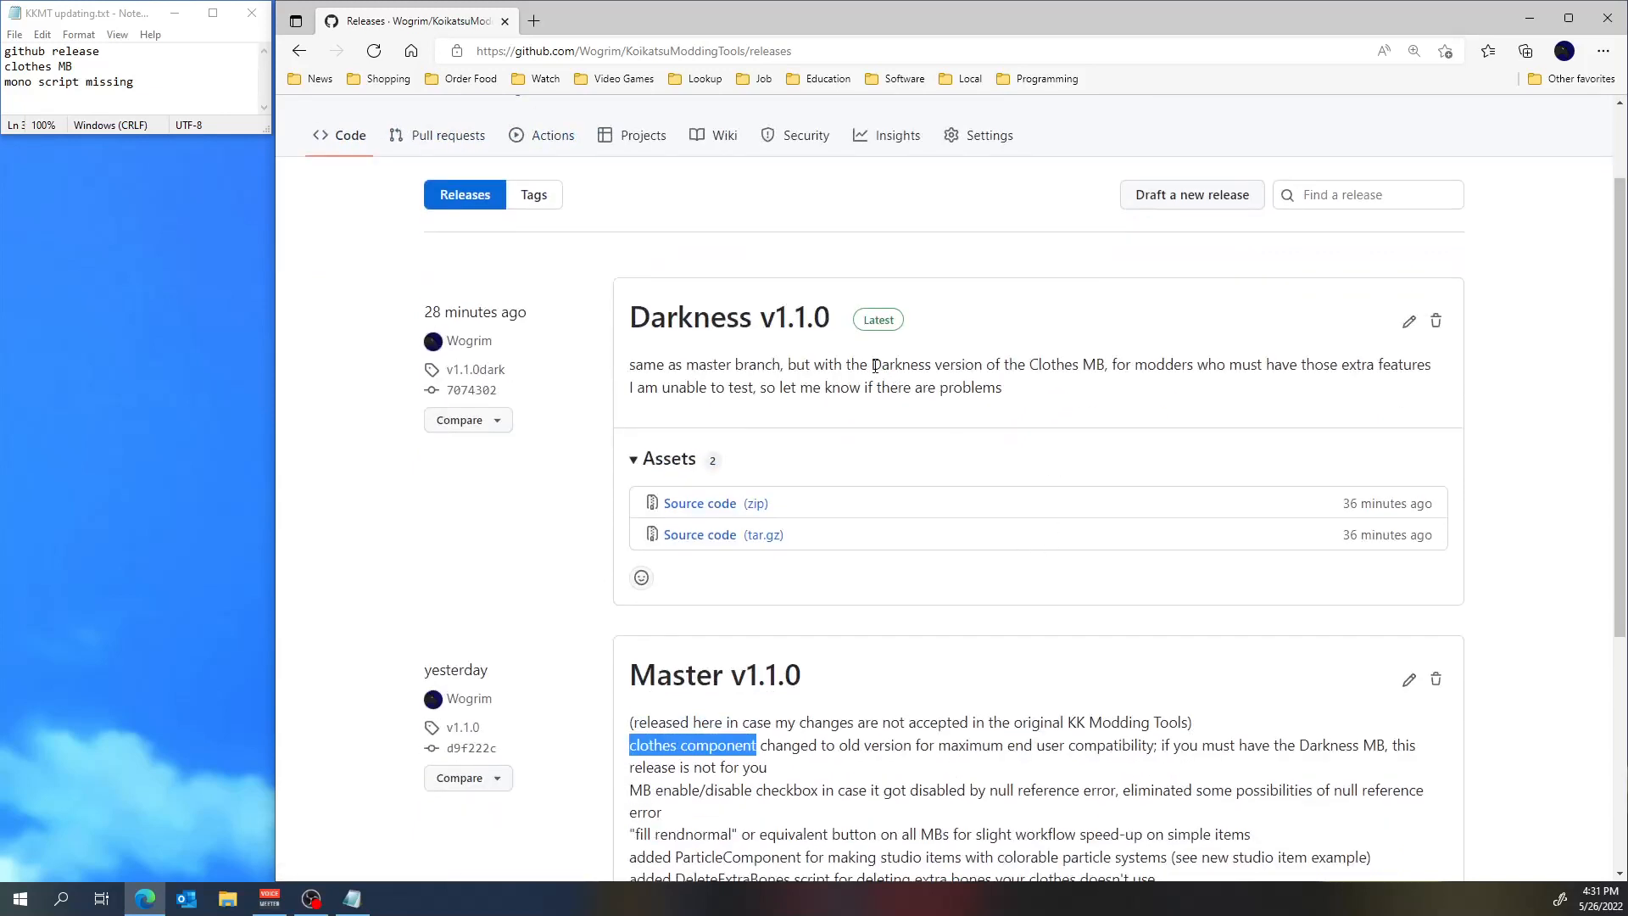
Examine the Darkness v1.1.0 description, highlighting the phrase about the Darkness version of the Clothes MB.
left_click_drag(875, 366, 711, 337)
left_click(1096, 371)
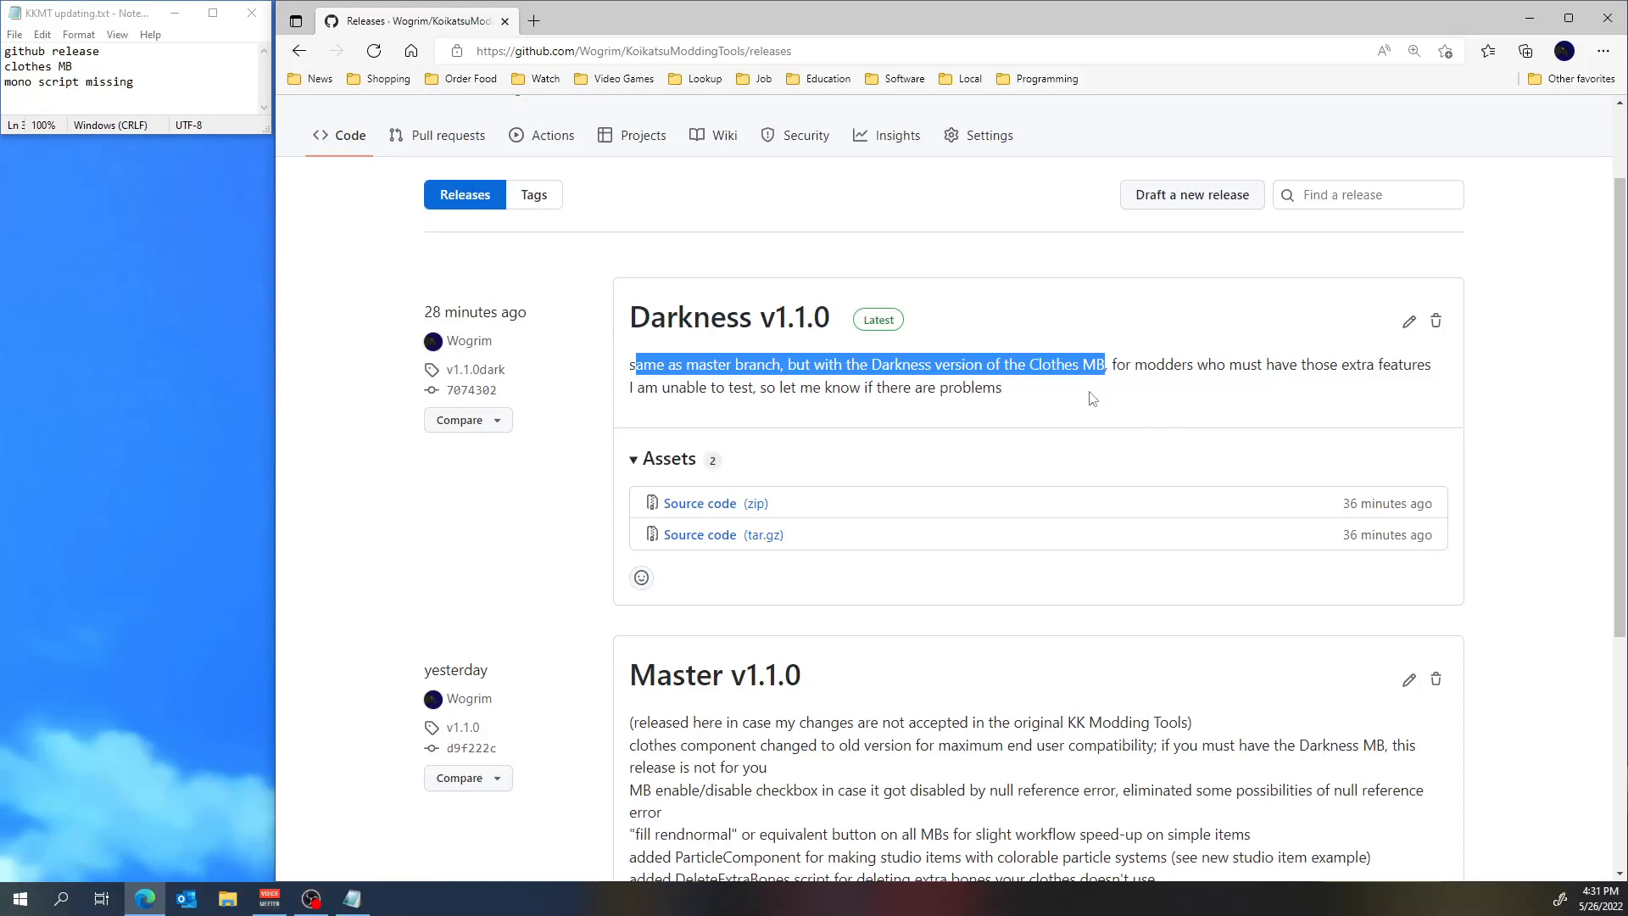
left_click(1050, 367)
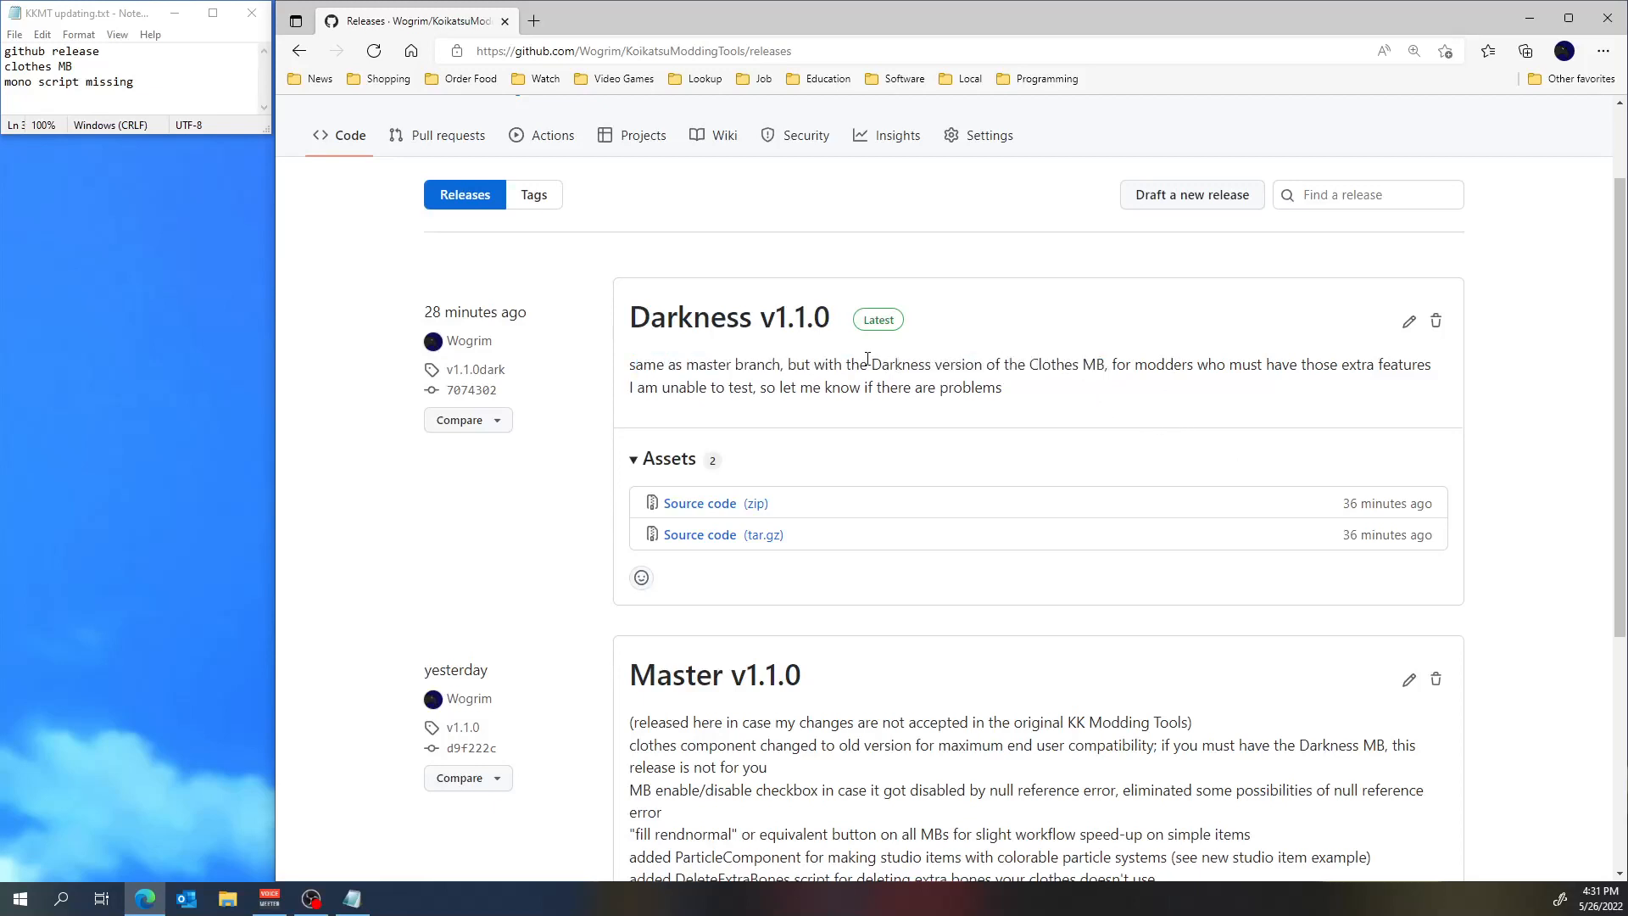
left_click_drag(868, 359, 1096, 367)
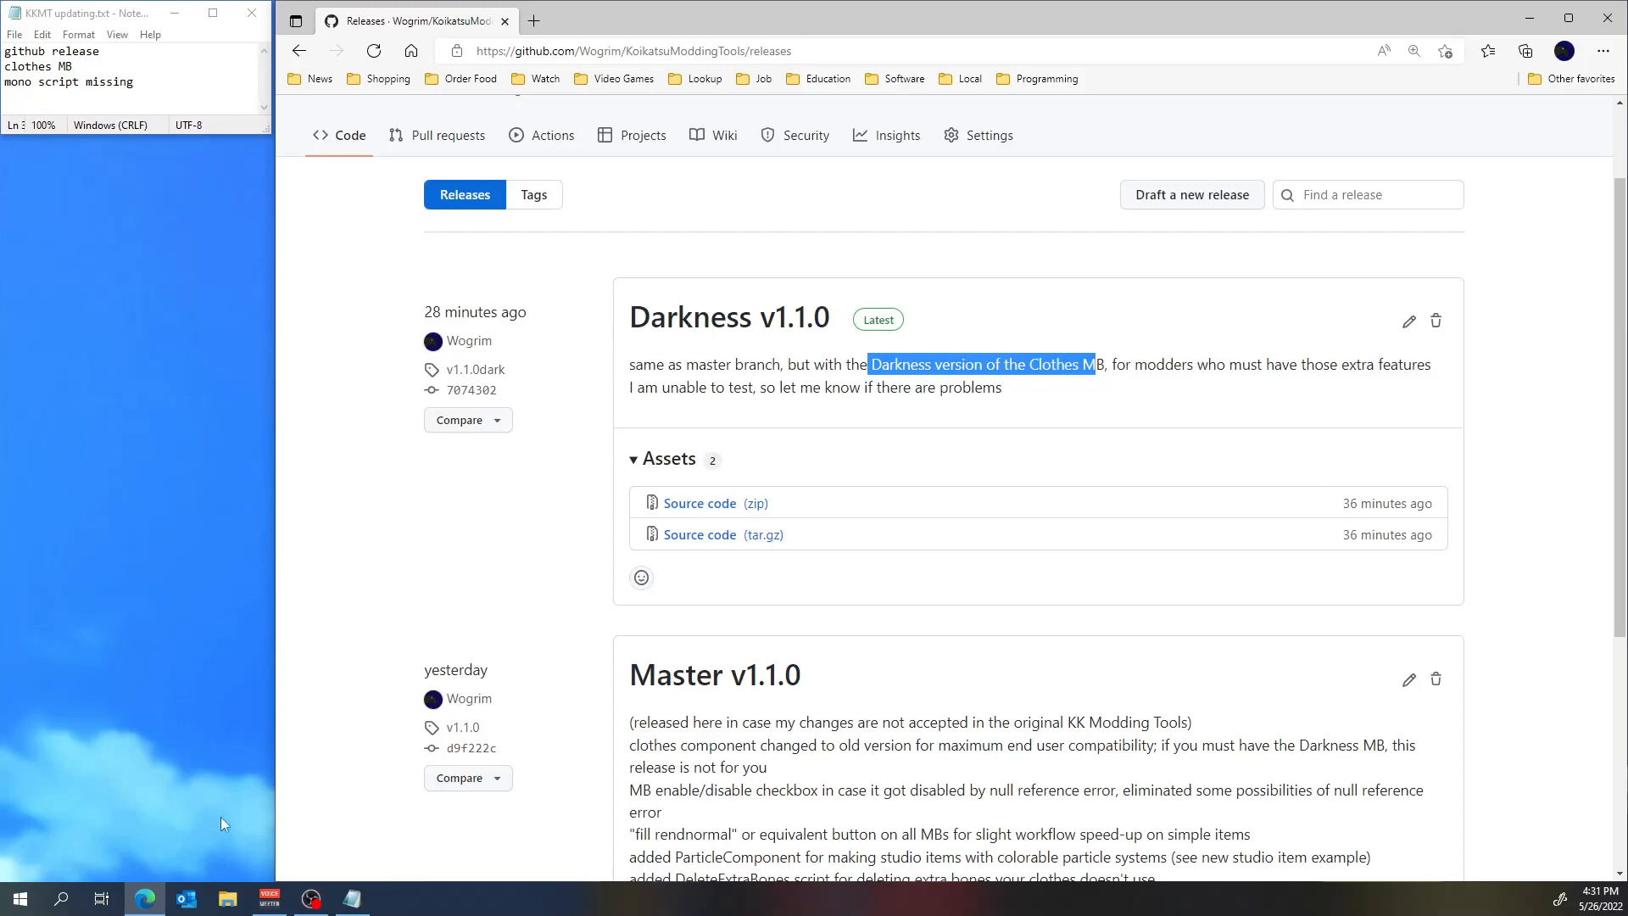
Switch to Unity with the KoikatsuModdingTools project and inspect the ChaClothesComponent script in the Scripts folder.
left_click(21, 900)
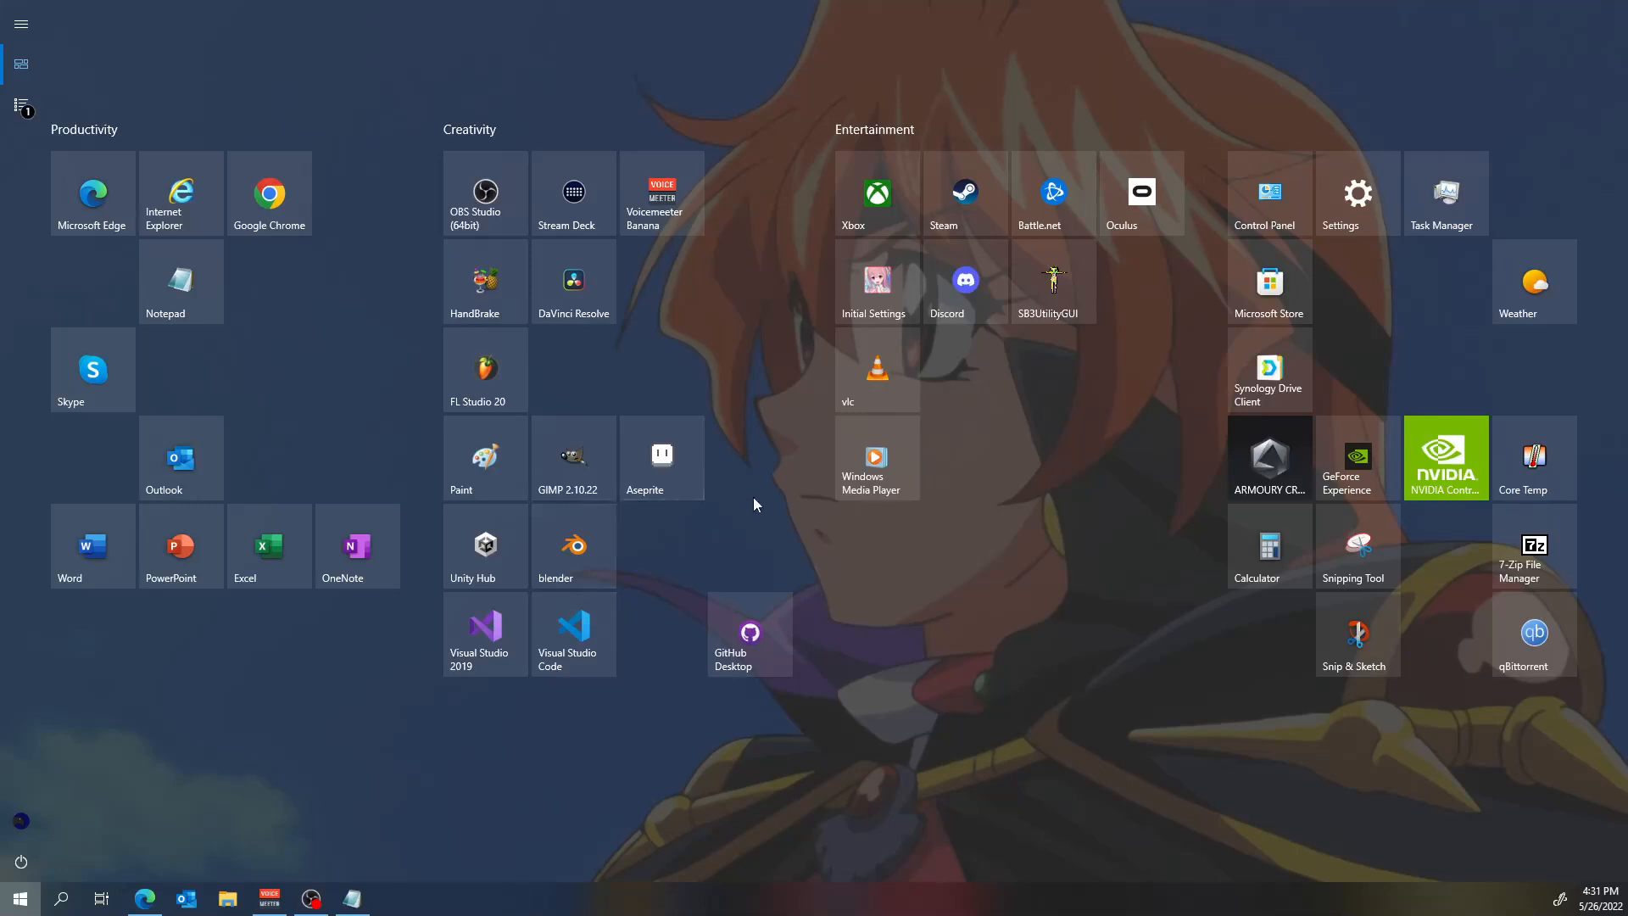
left_click(495, 545)
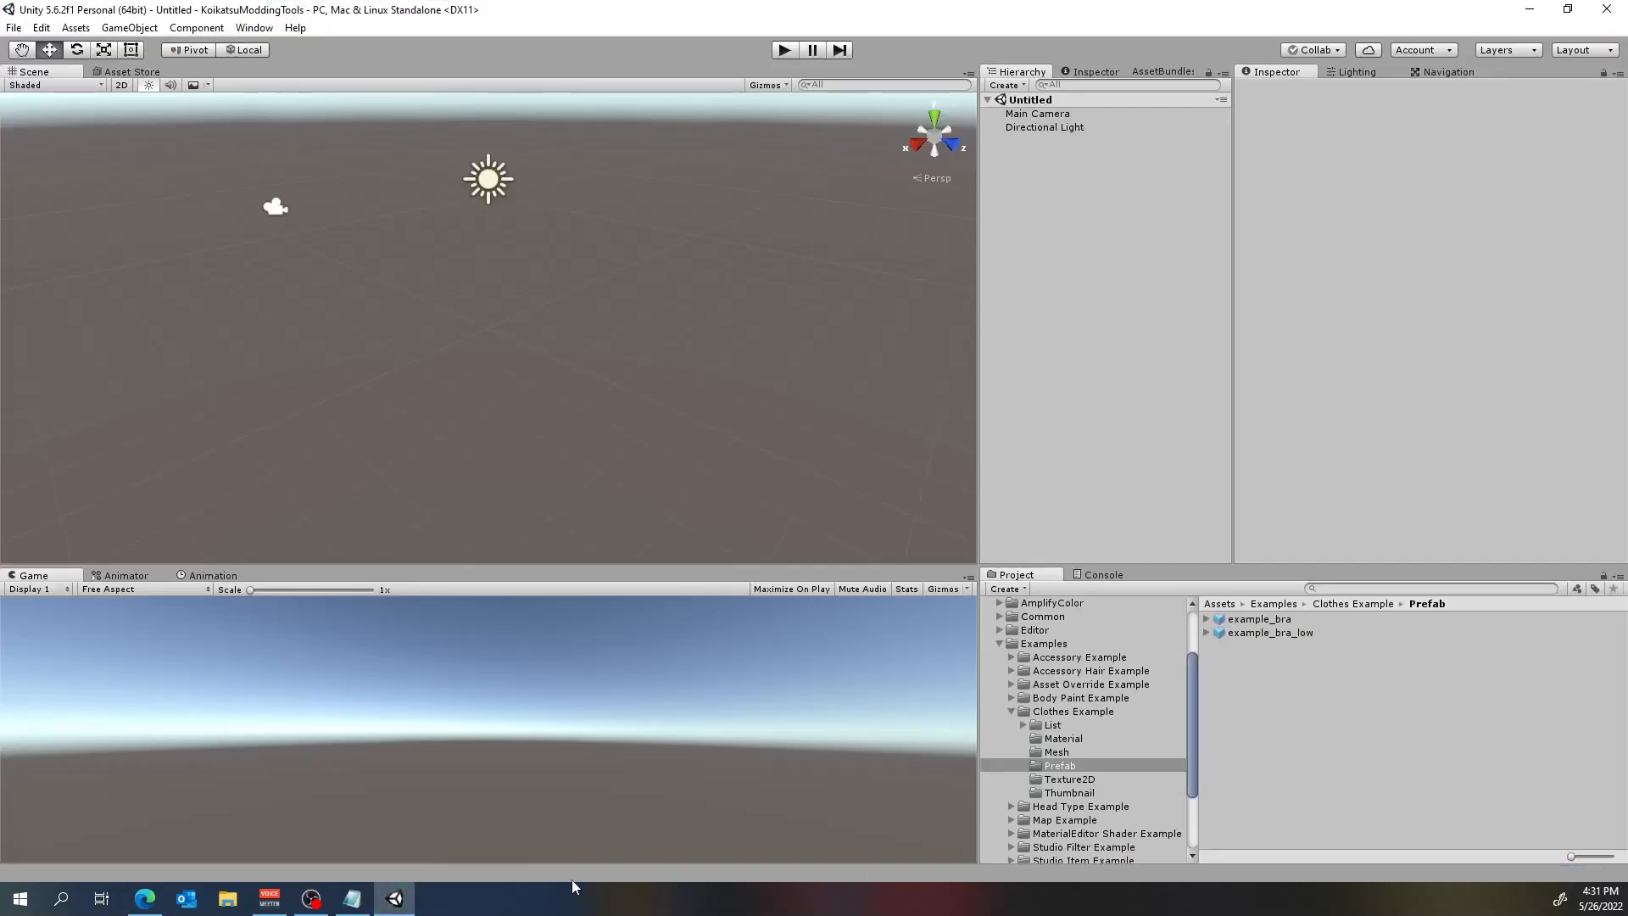
scroll(1174, 777, "down", 3)
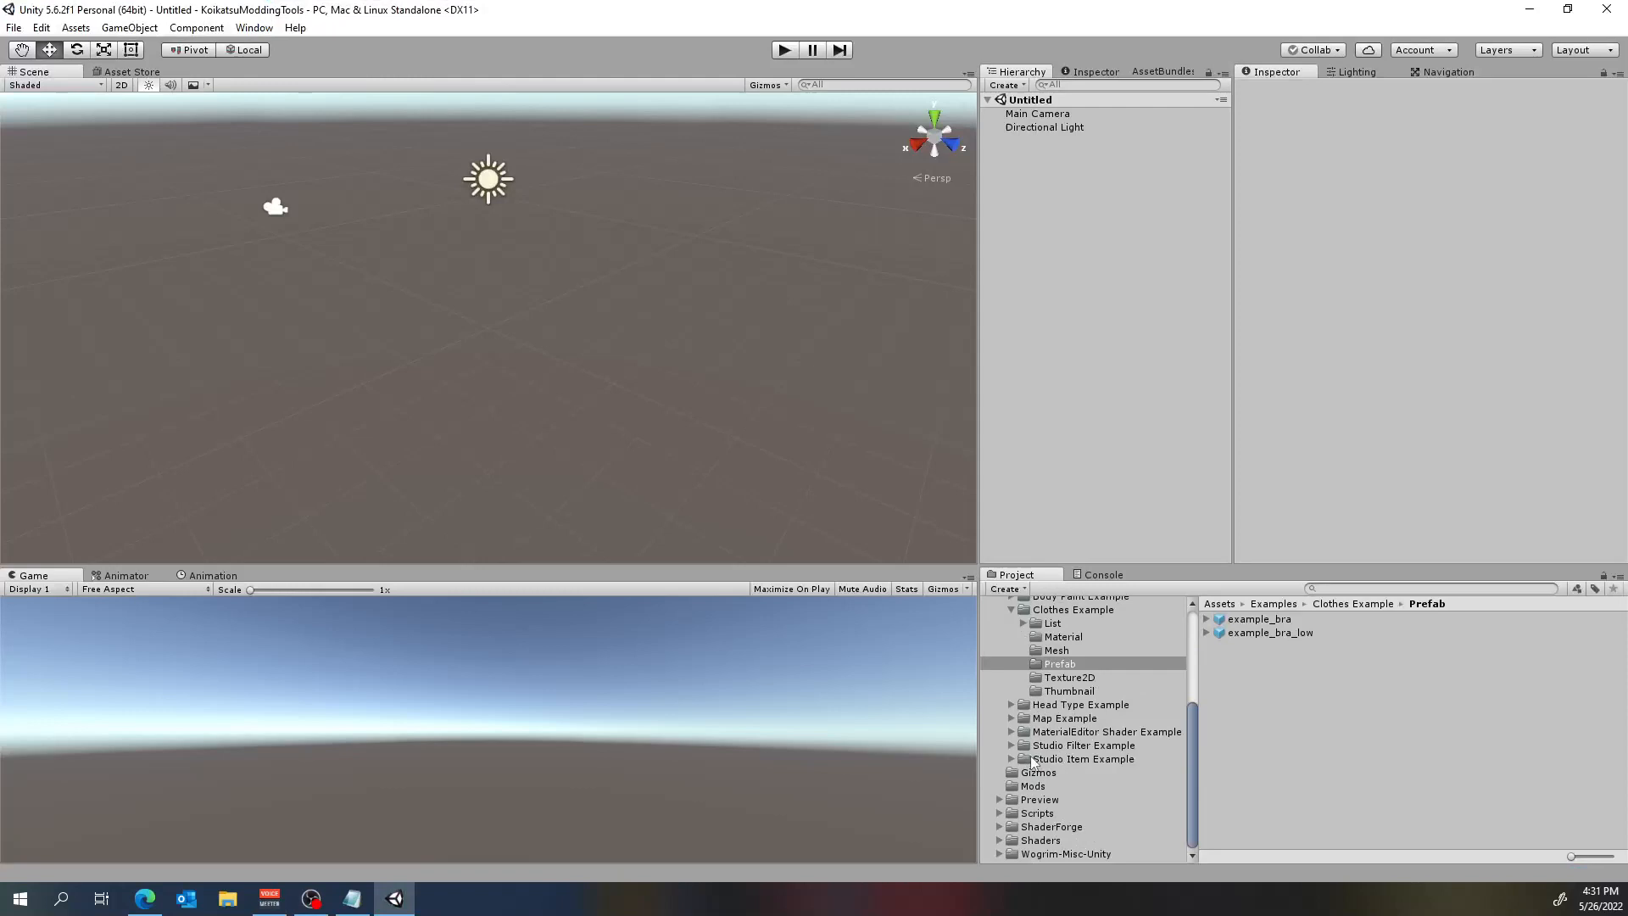
left_click(1000, 812)
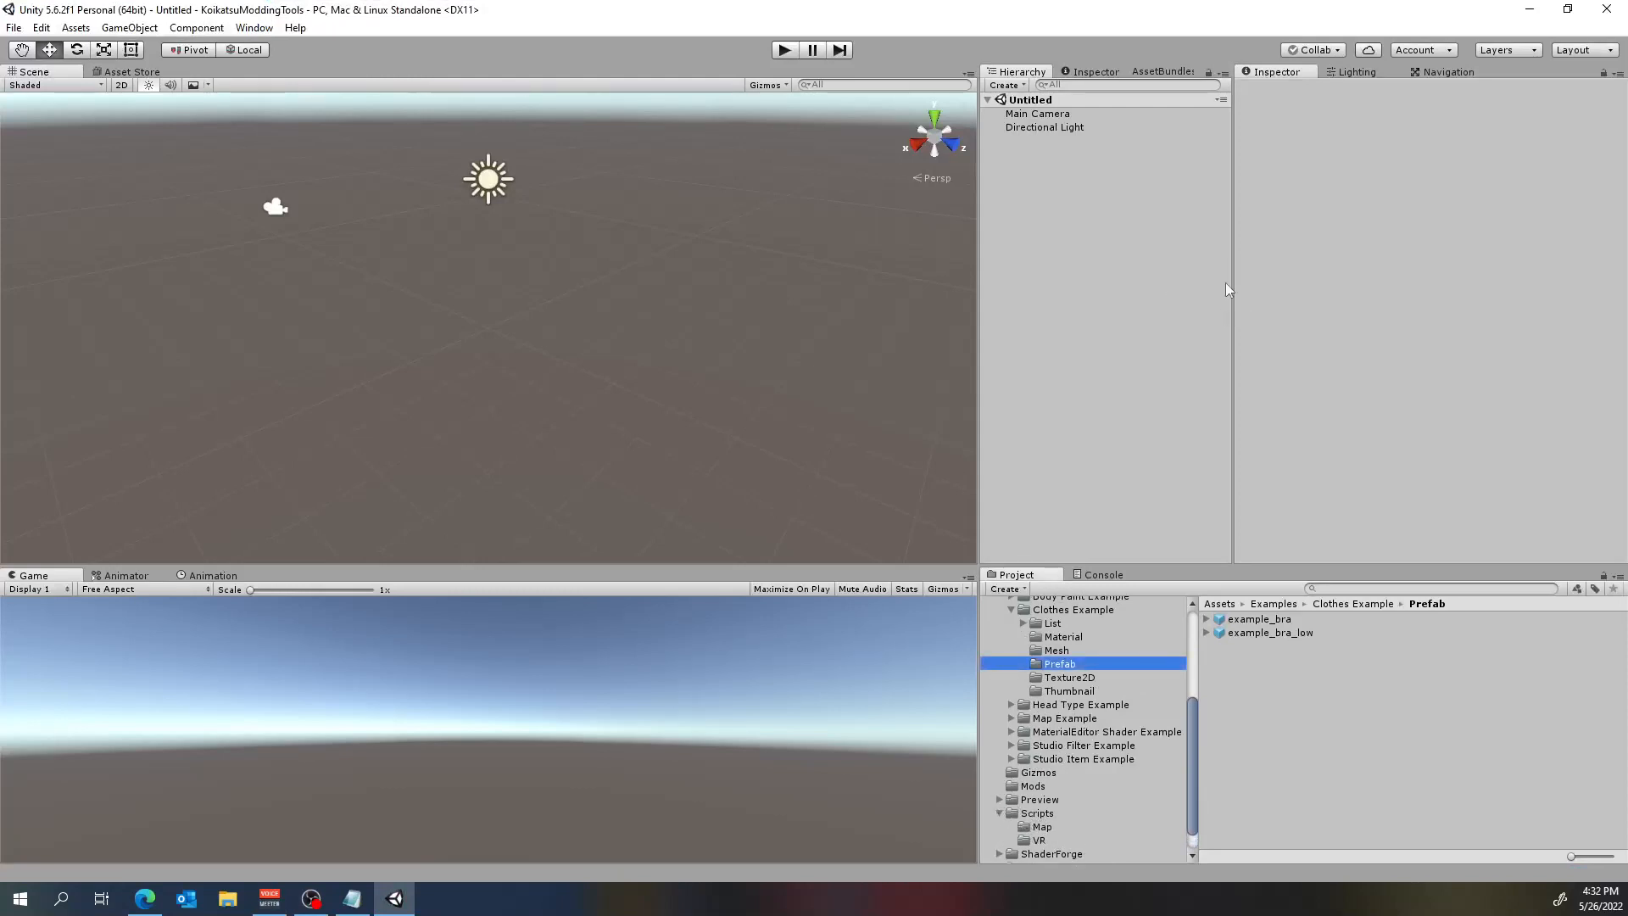
left_click(1045, 814)
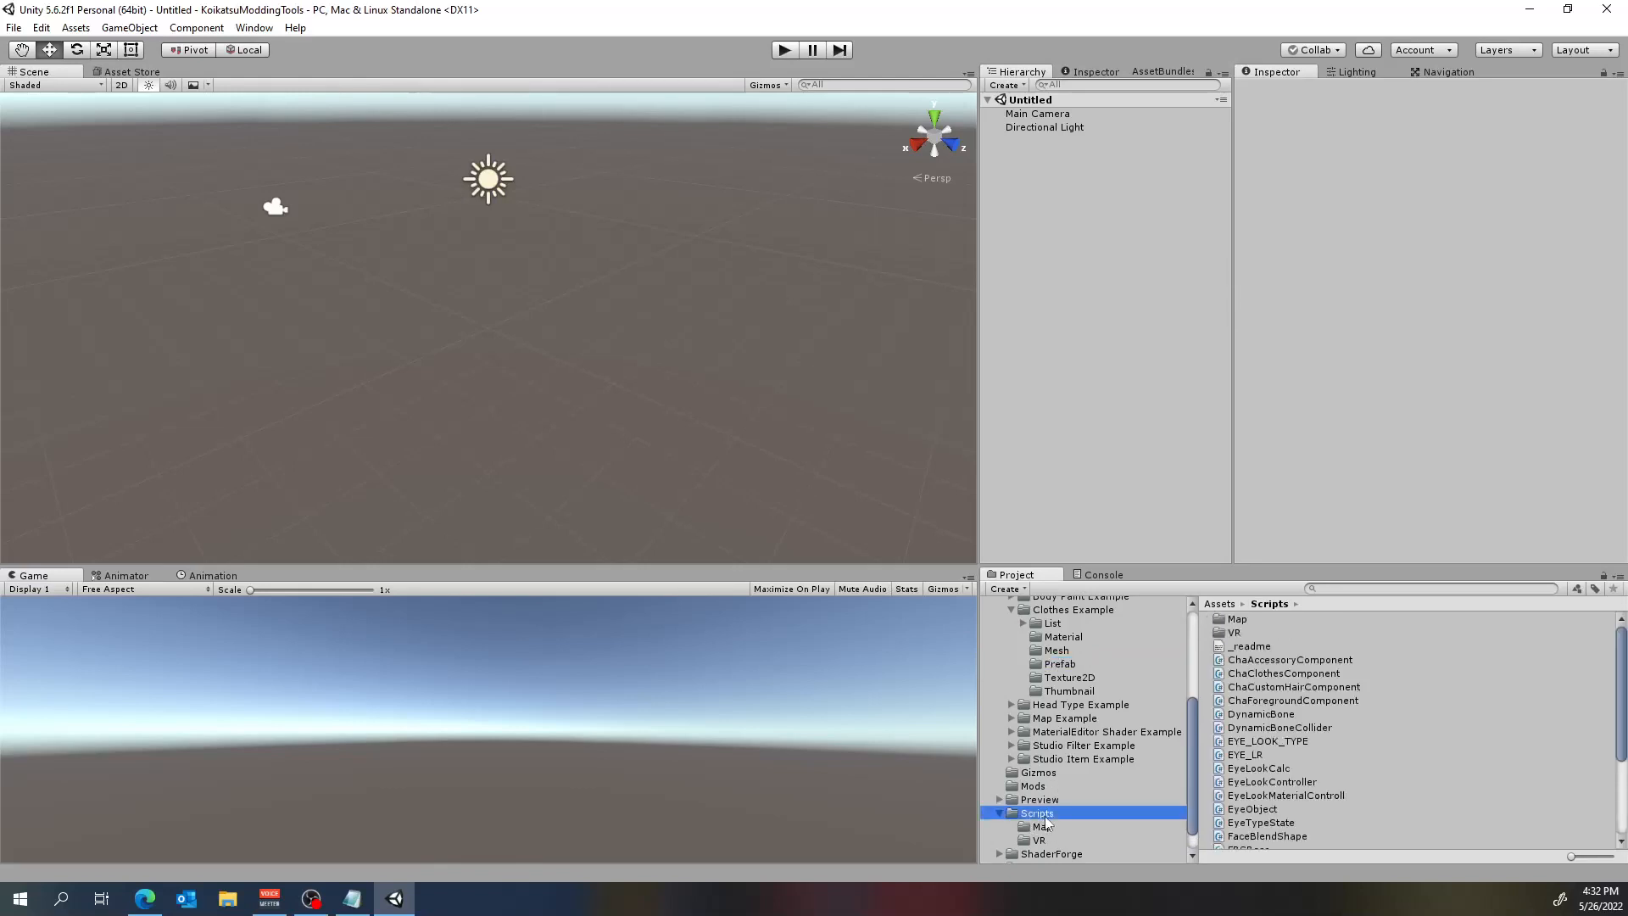
left_click(1306, 675)
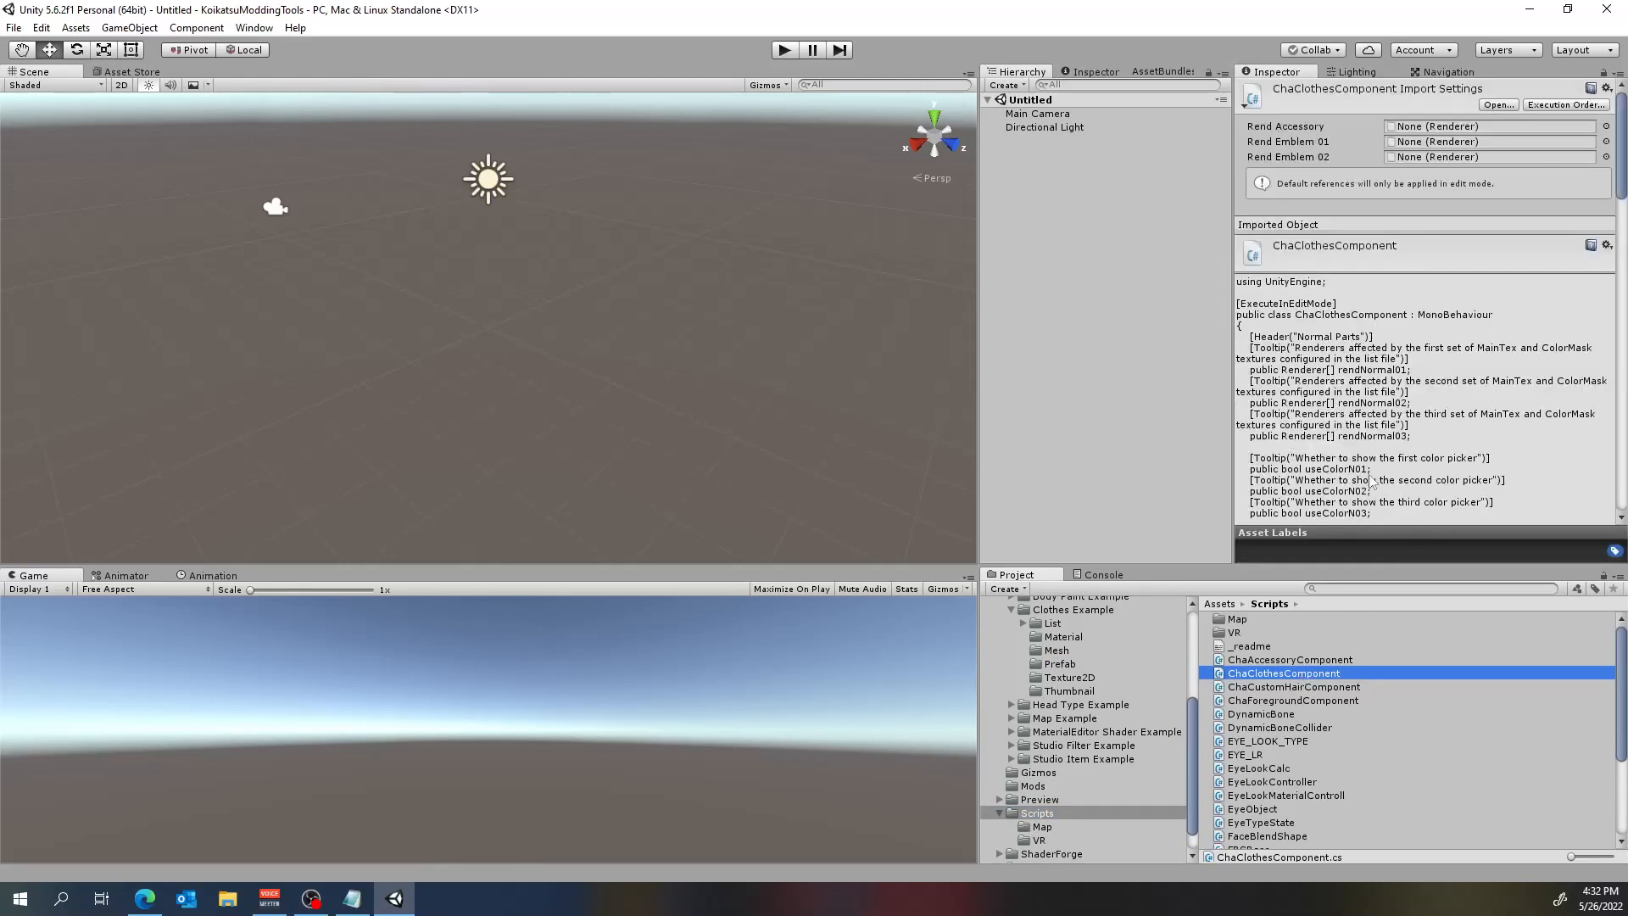
Show the example_bra prefab from the Clothes Example's Prefab folder in the Inspector and enlarge the Inspector downward.
scroll(1088, 773, "up", 3)
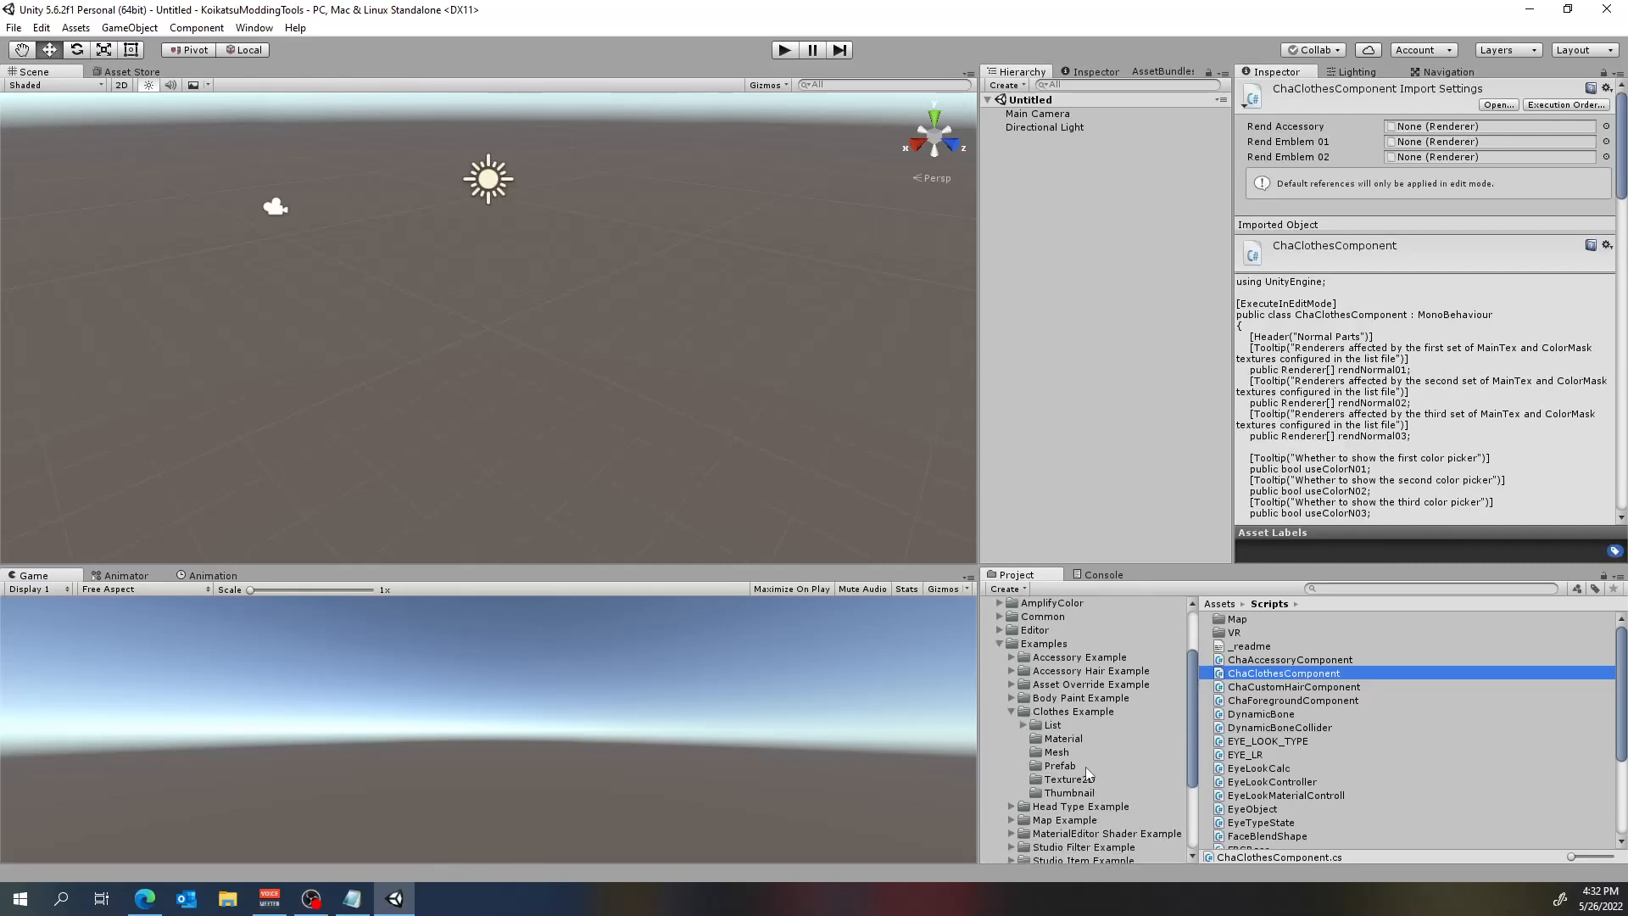
left_click(1074, 767)
left_click(1277, 626)
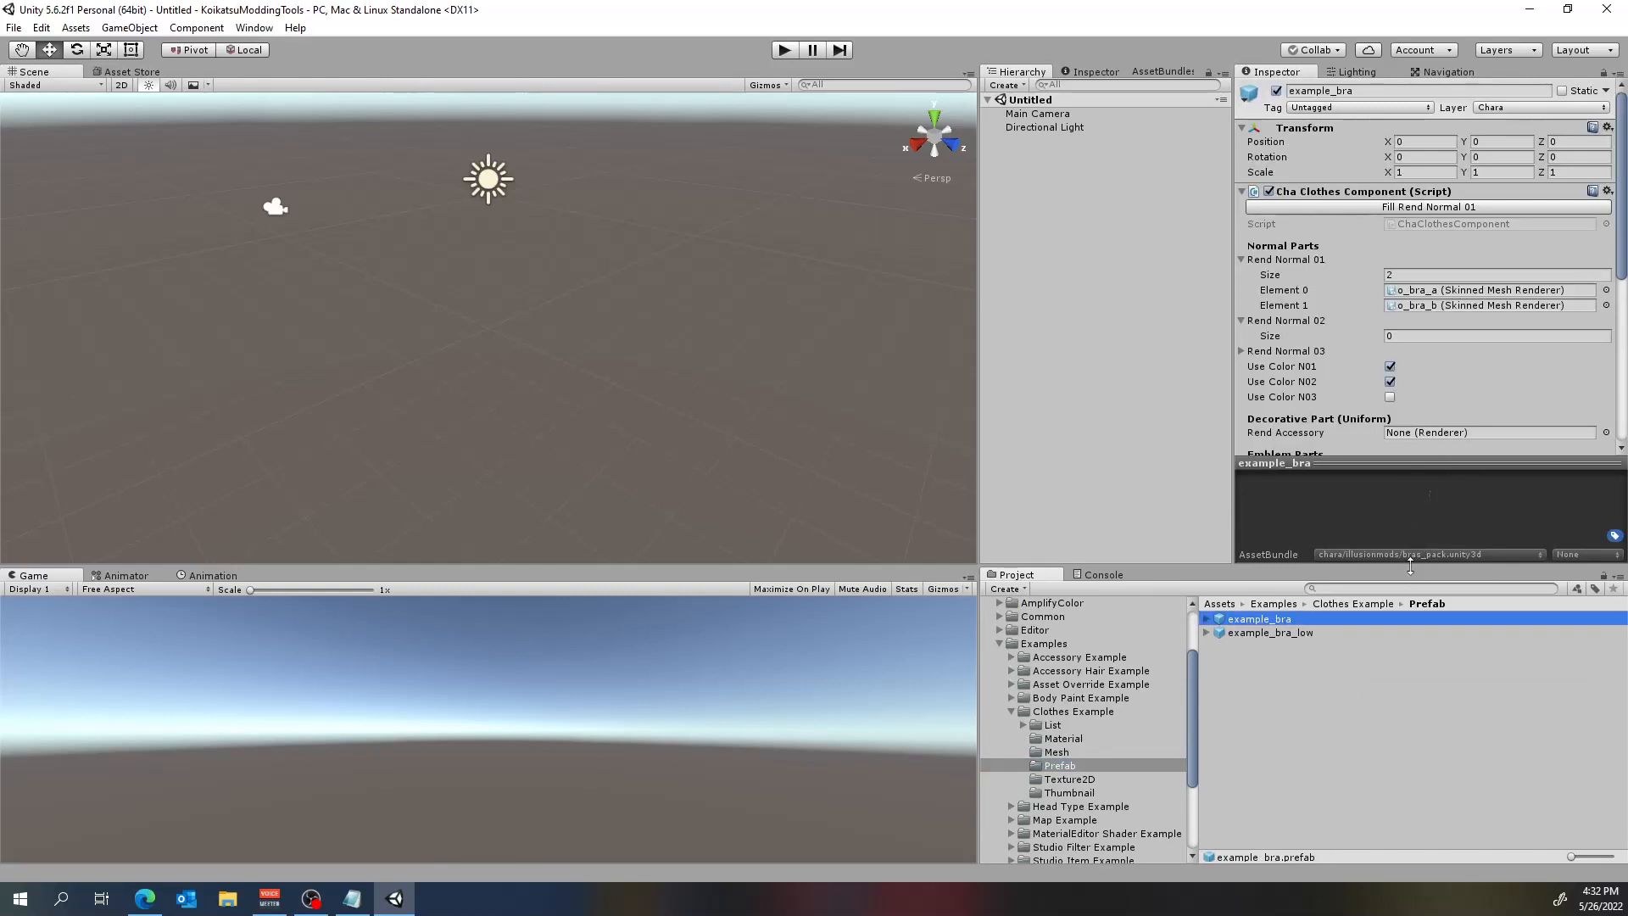
left_click_drag(1411, 567, 1411, 637)
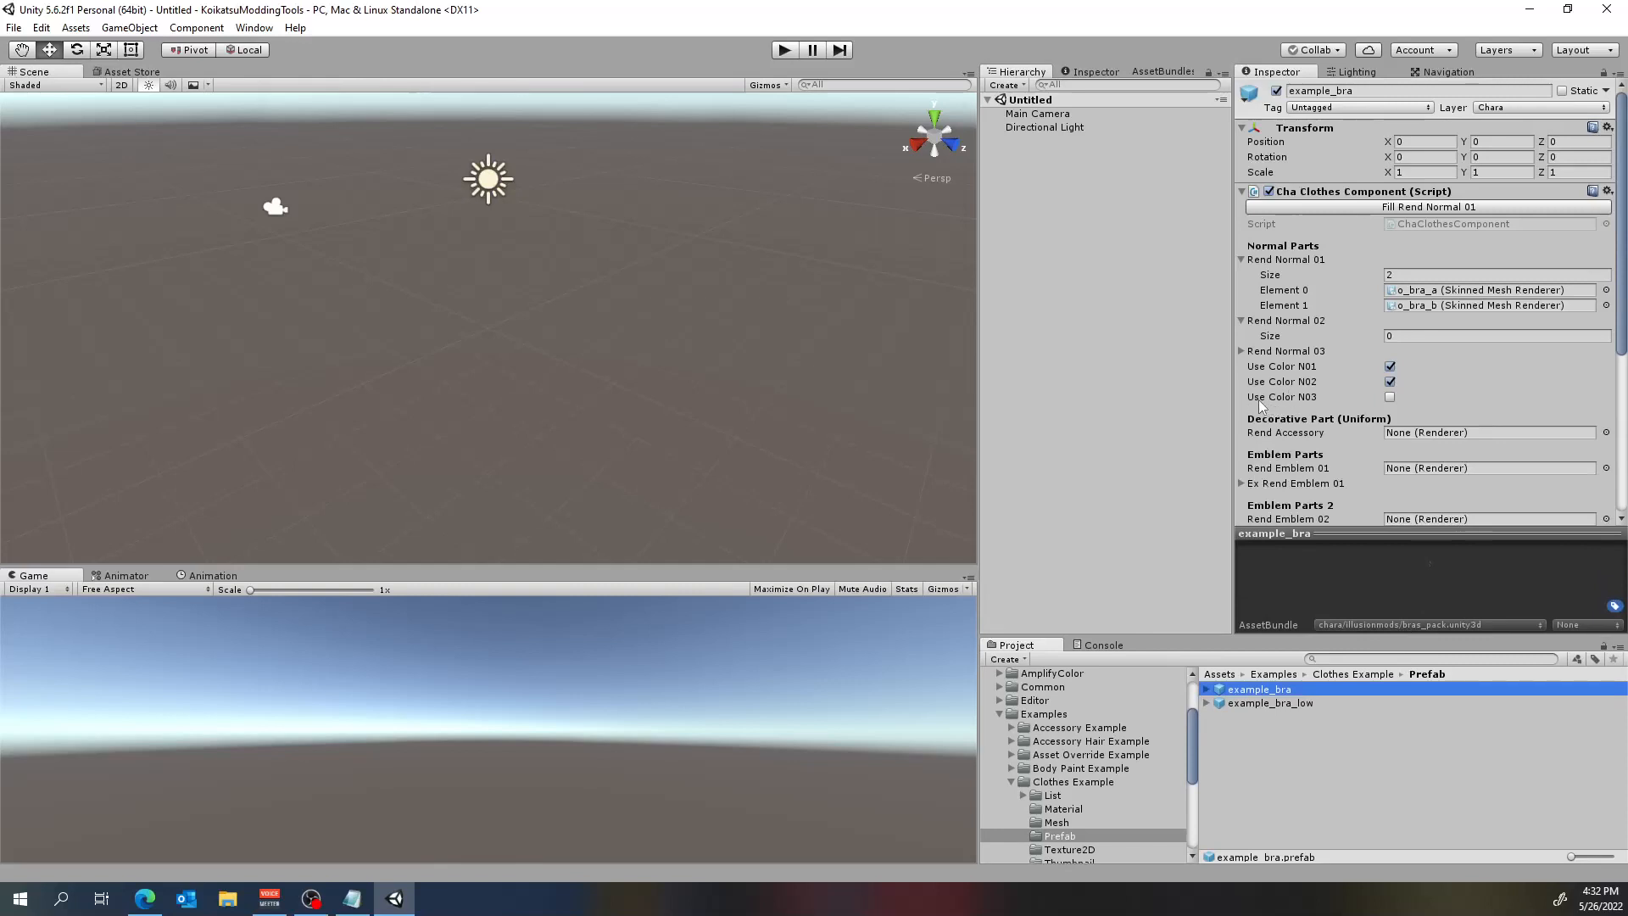
Examine the prefab's Cha Clothes Component from Normal Parts to Sleeve Parts, expanding Rend Normal 03, Obj Opt 01 and Obj Opt 02.
left_click(1242, 351)
scroll(1245, 357, "down", 3)
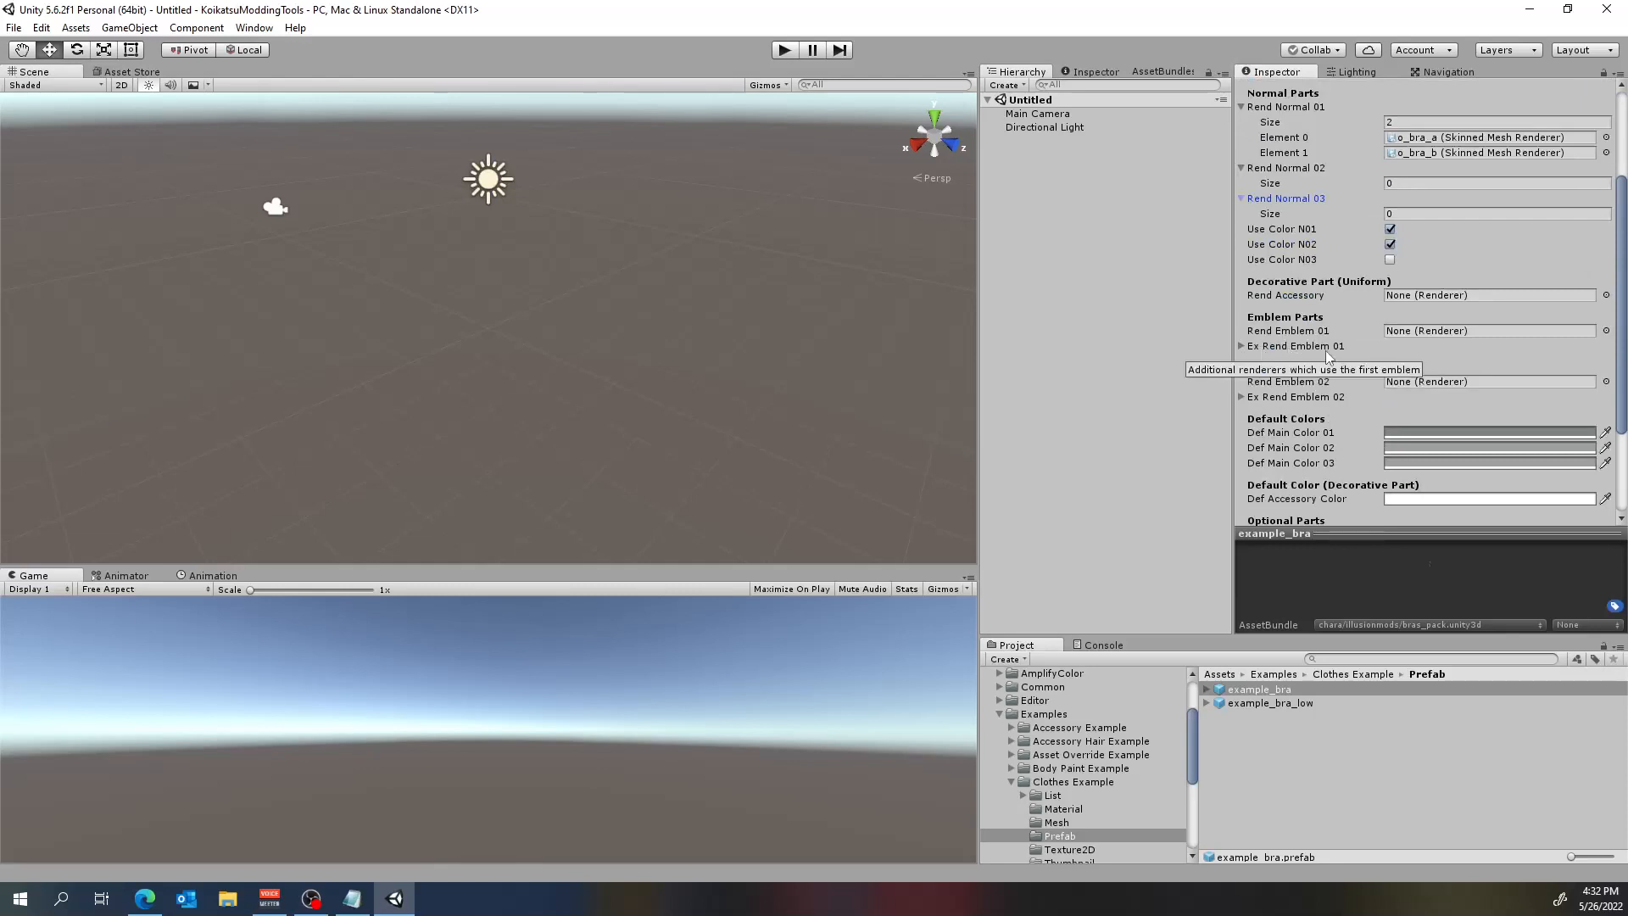
scroll(1330, 407, "down", 3)
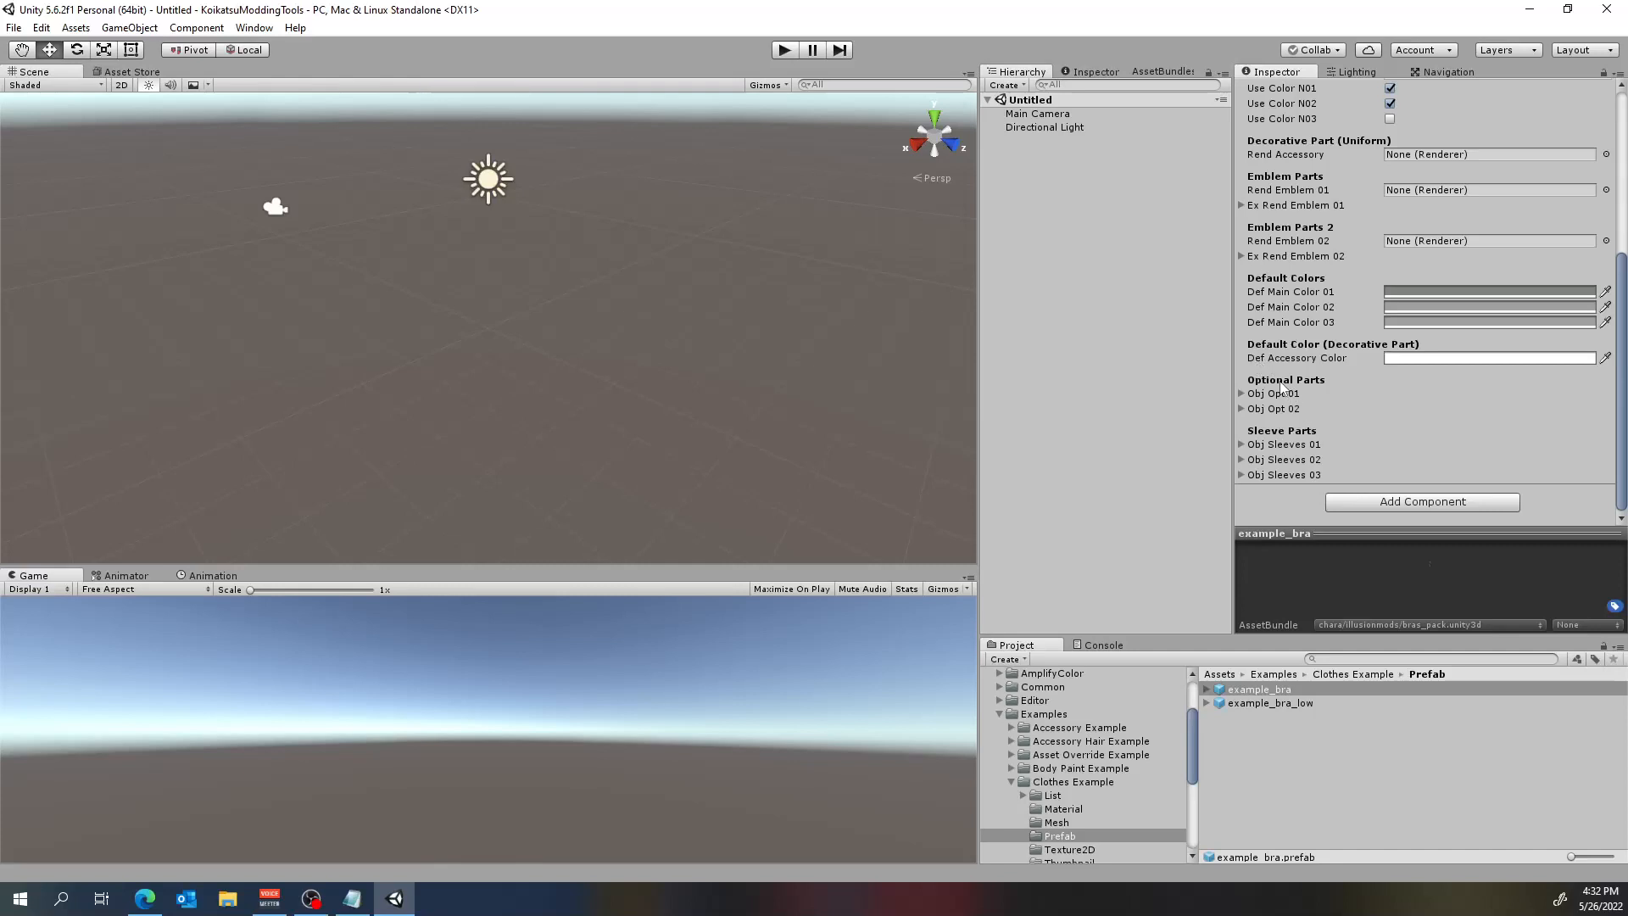
scroll(1314, 403, "up", 5)
scroll(1313, 403, "up", 1)
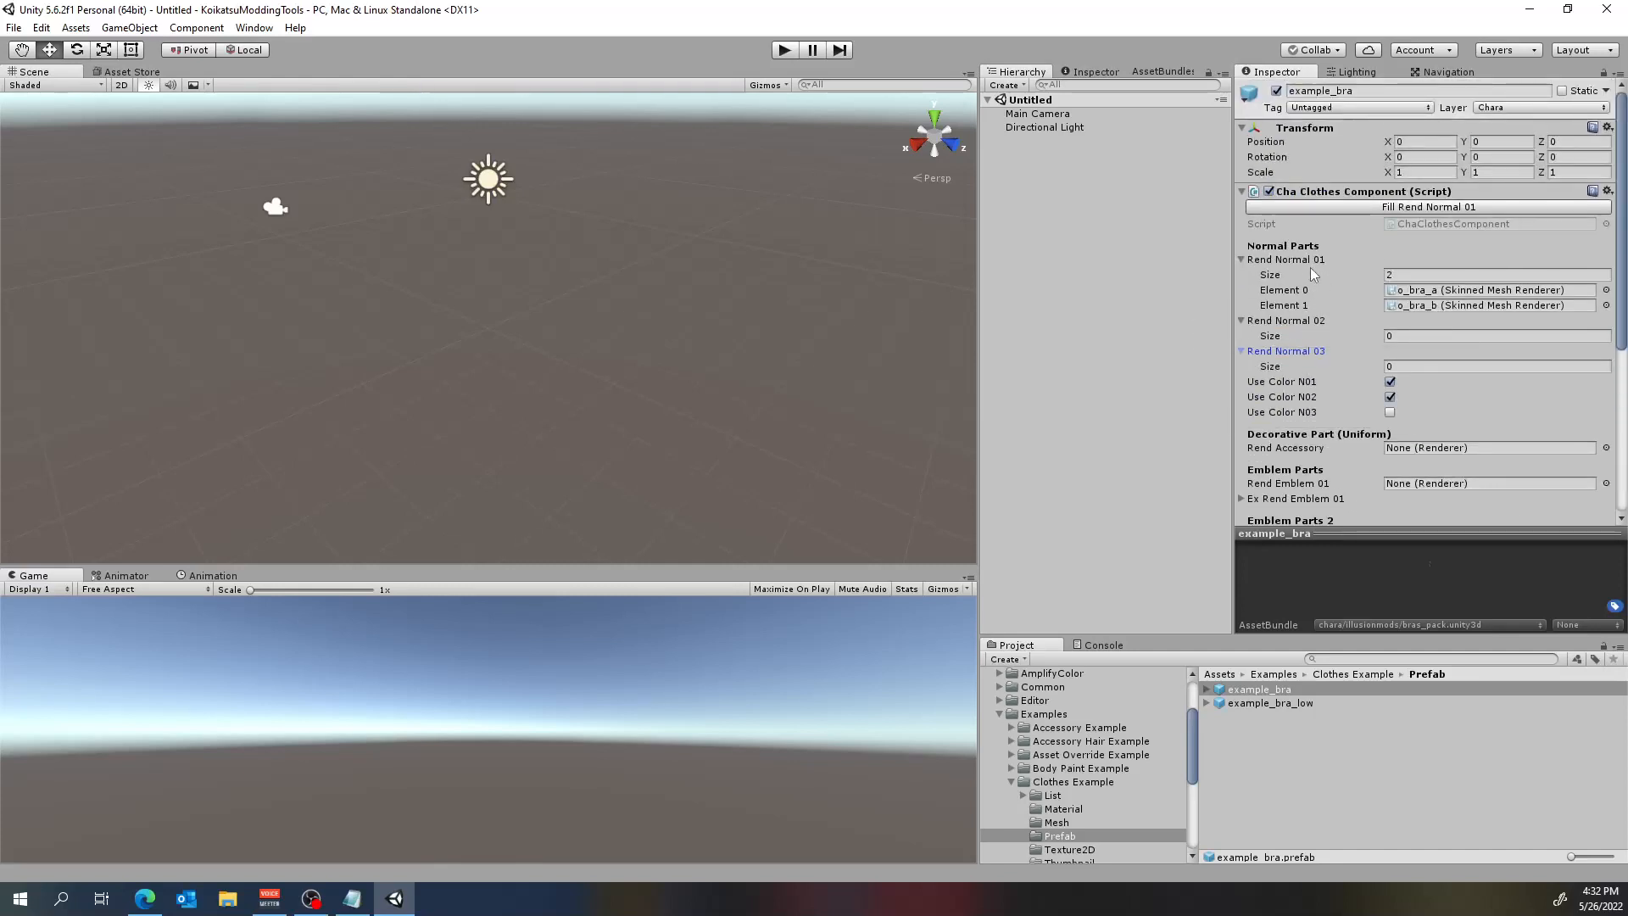
scroll(1331, 280, "down", 4)
scroll(1369, 411, "down", 2)
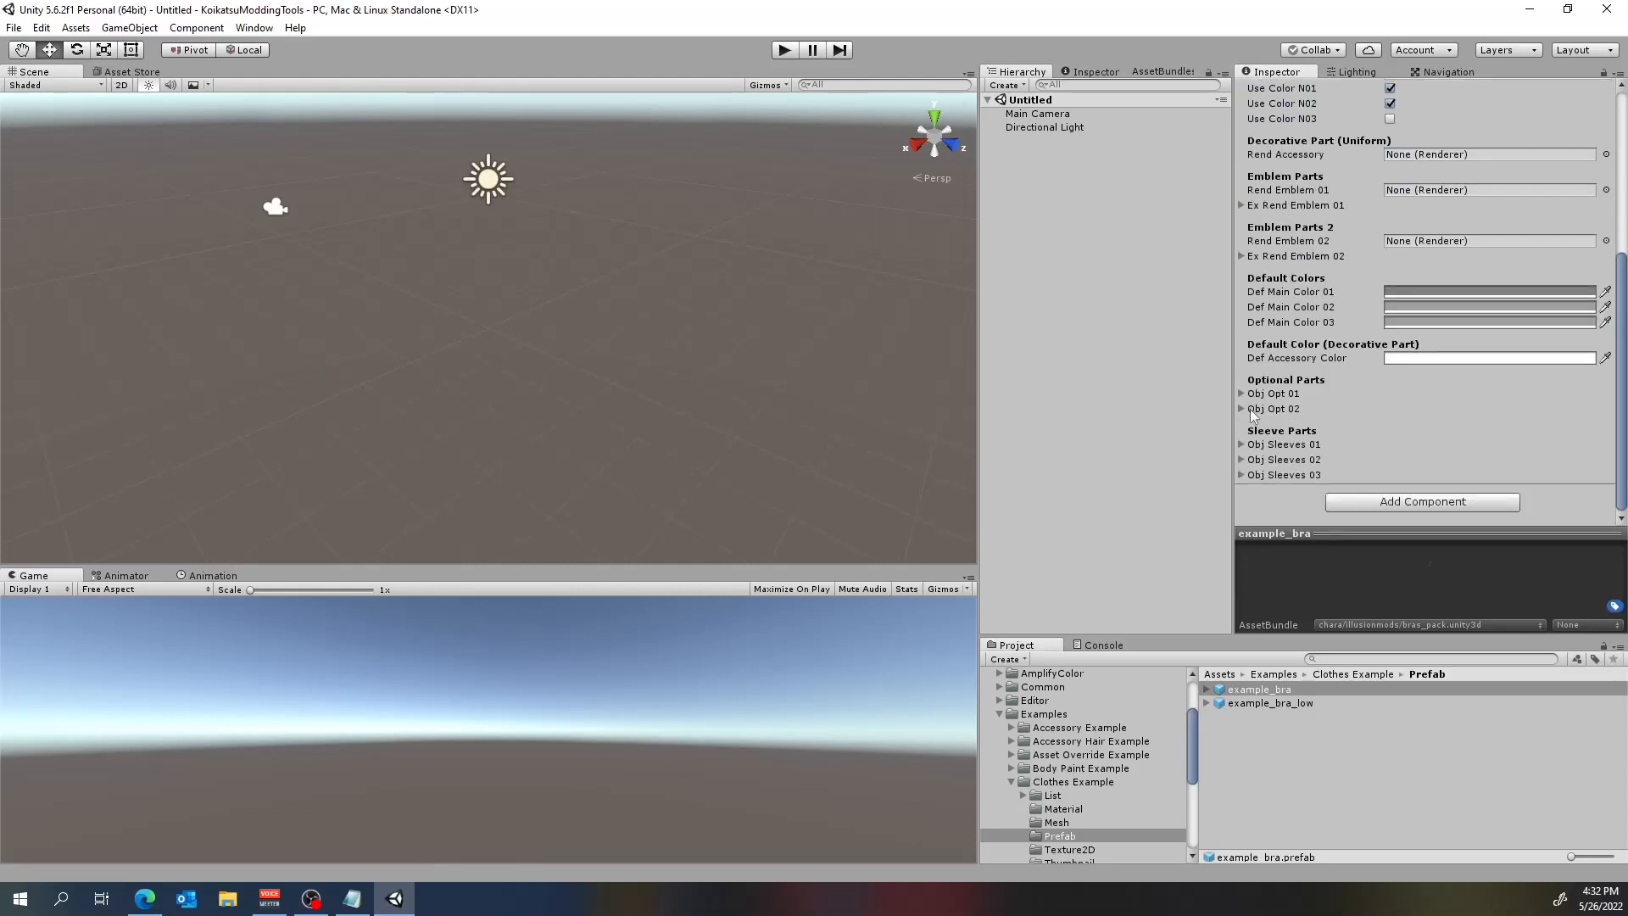
mouse_move(1249, 398)
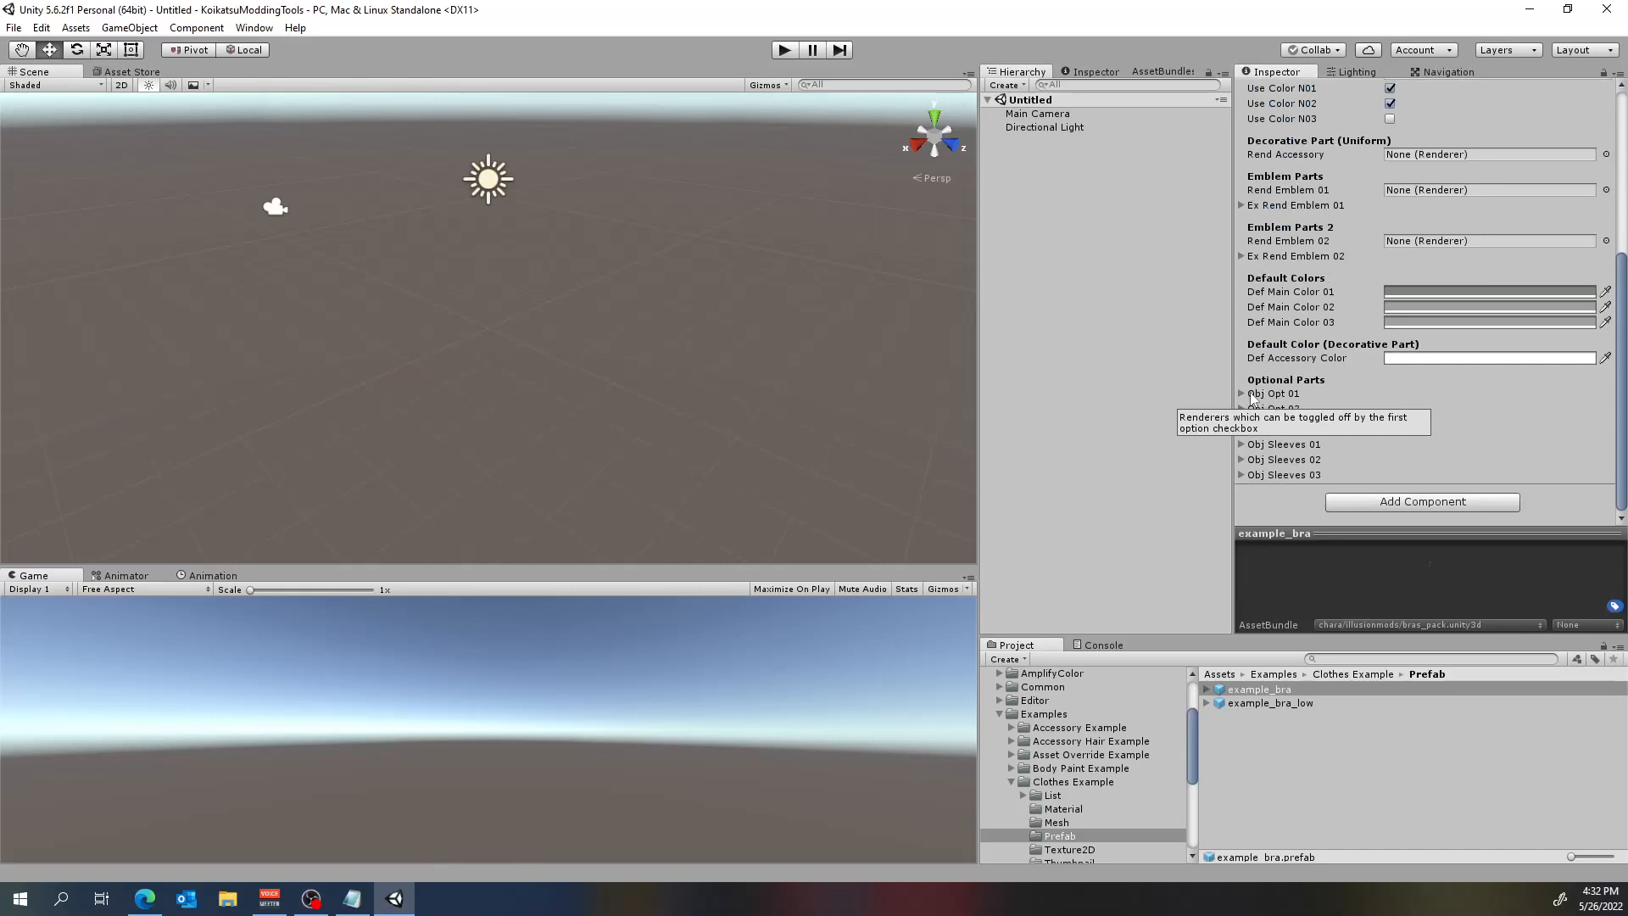
left_click(1243, 395)
left_click(1240, 424)
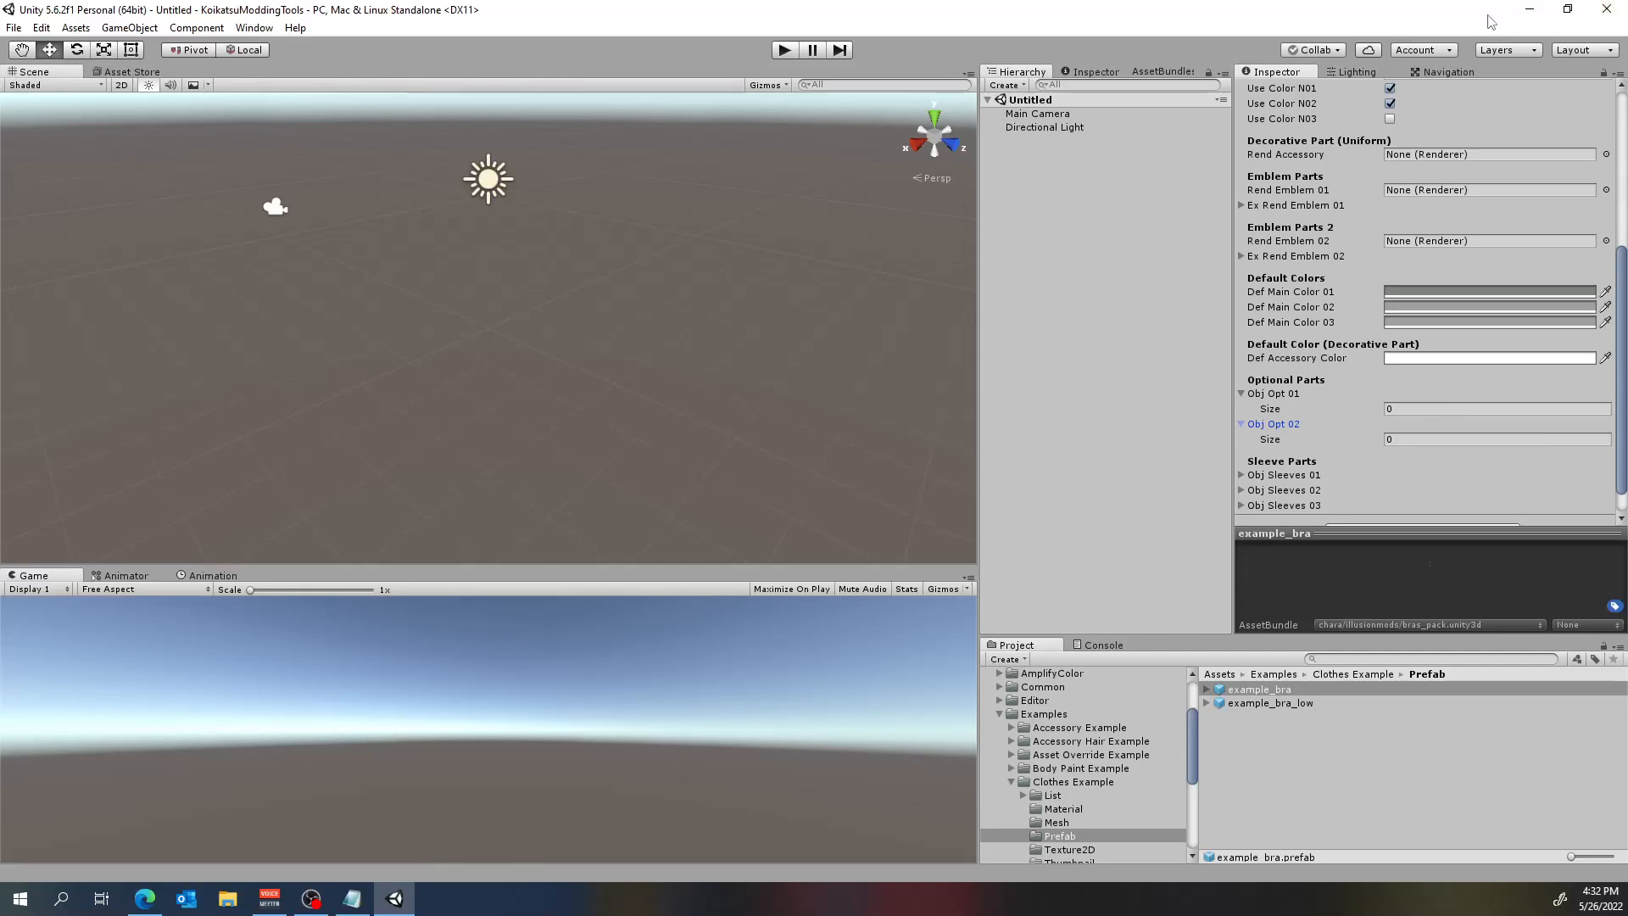
Close the Unity editor and launch Unity Hub again.
left_click(1609, 8)
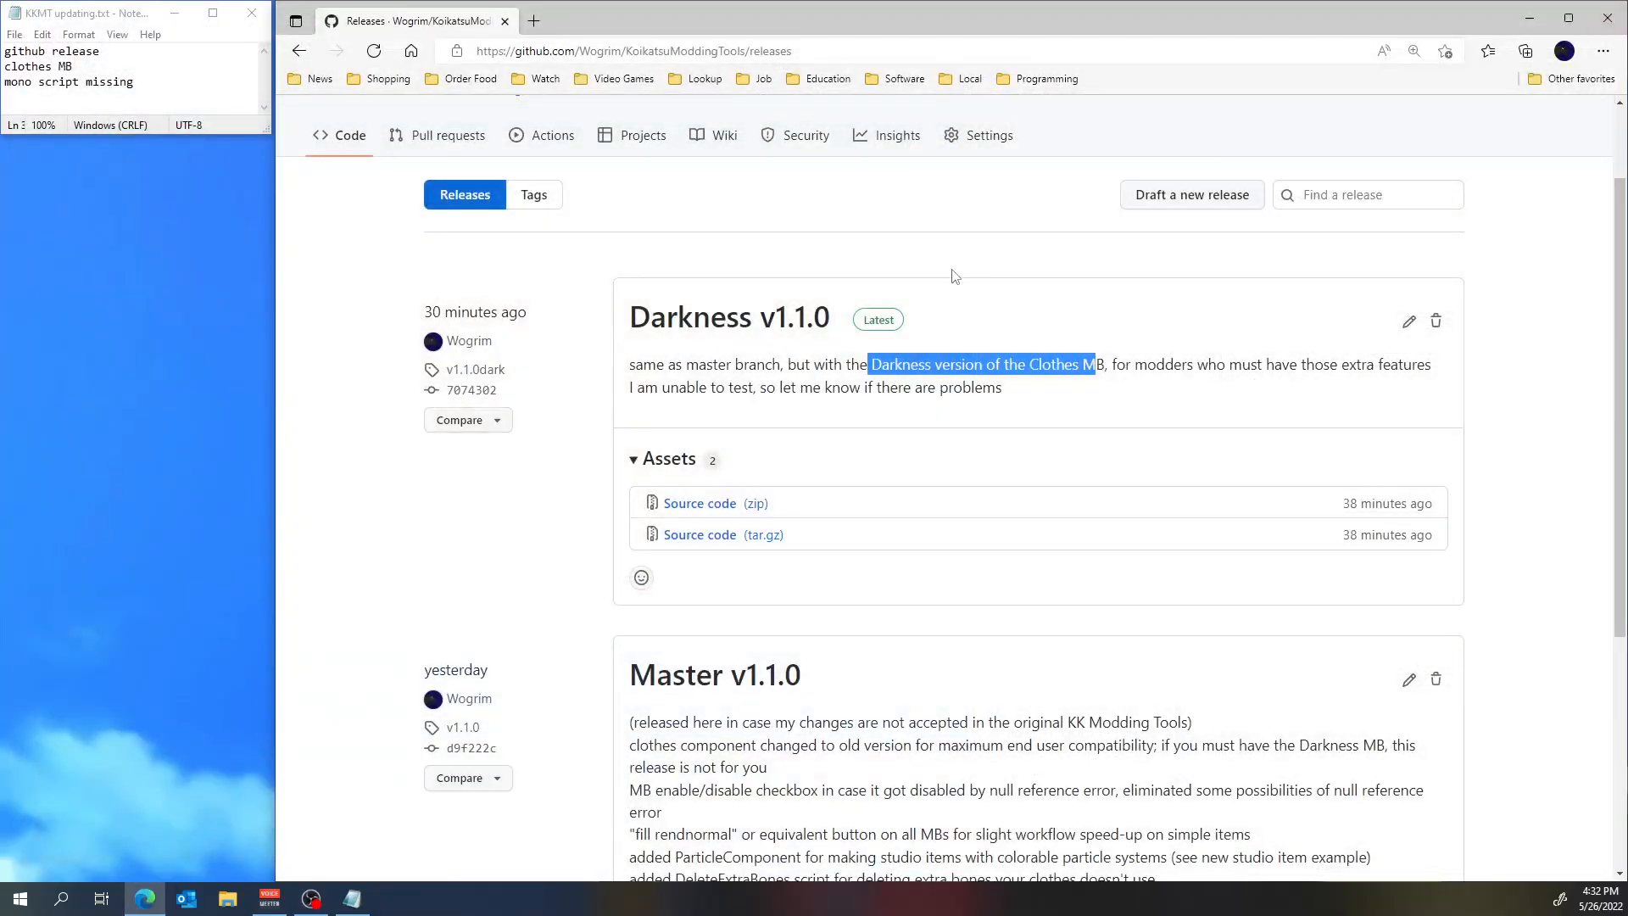
left_click(39, 906)
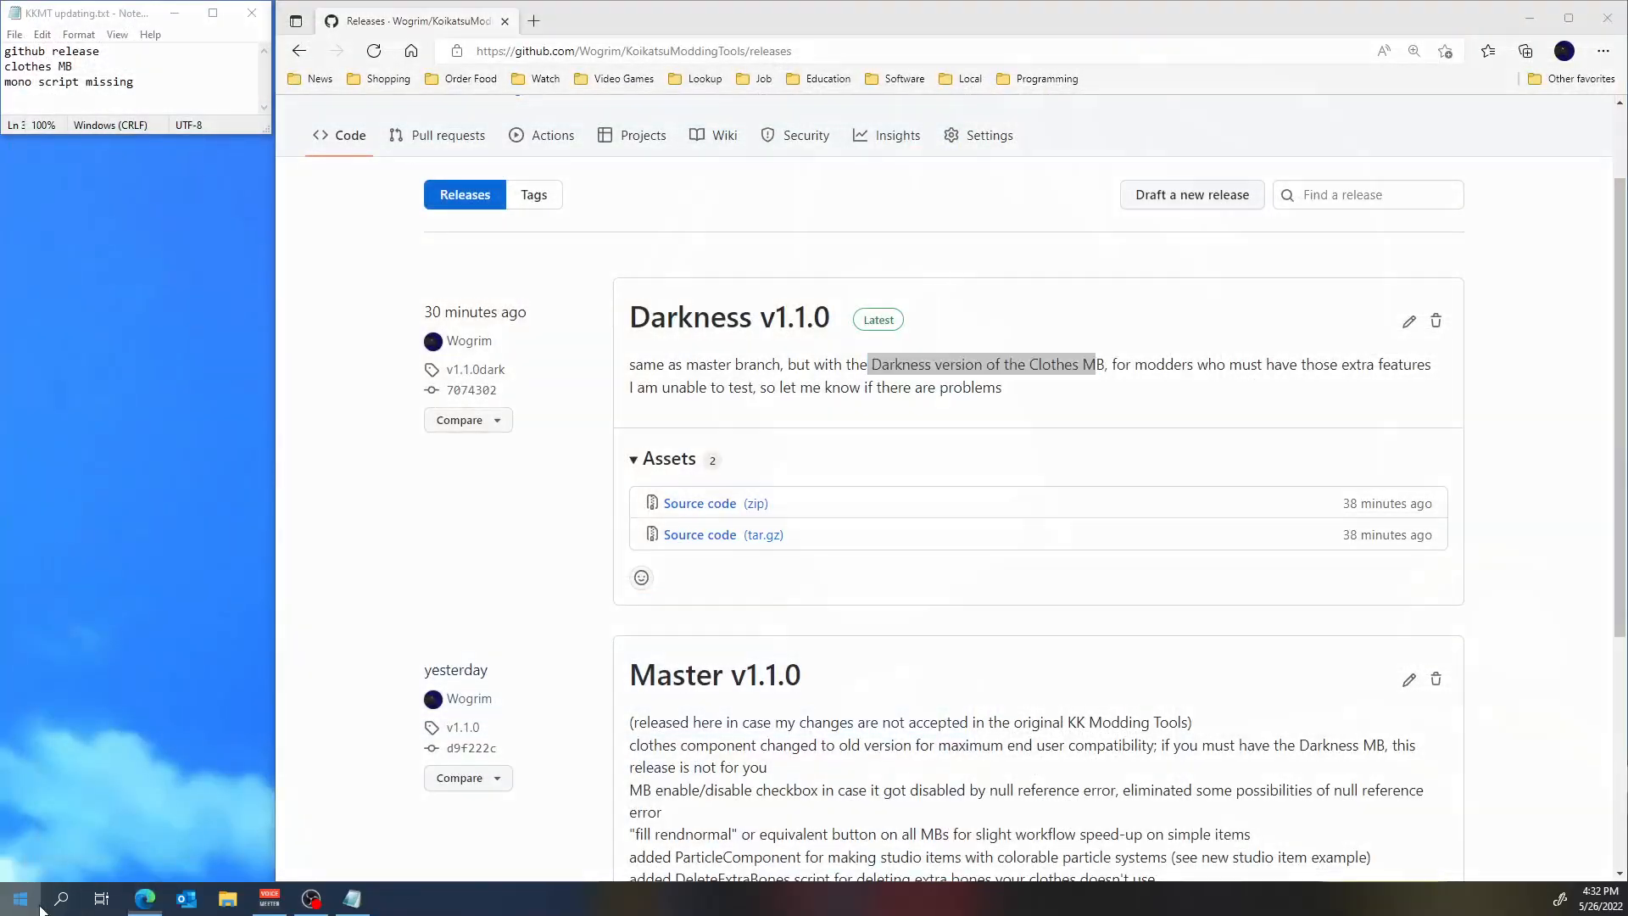
left_click(477, 552)
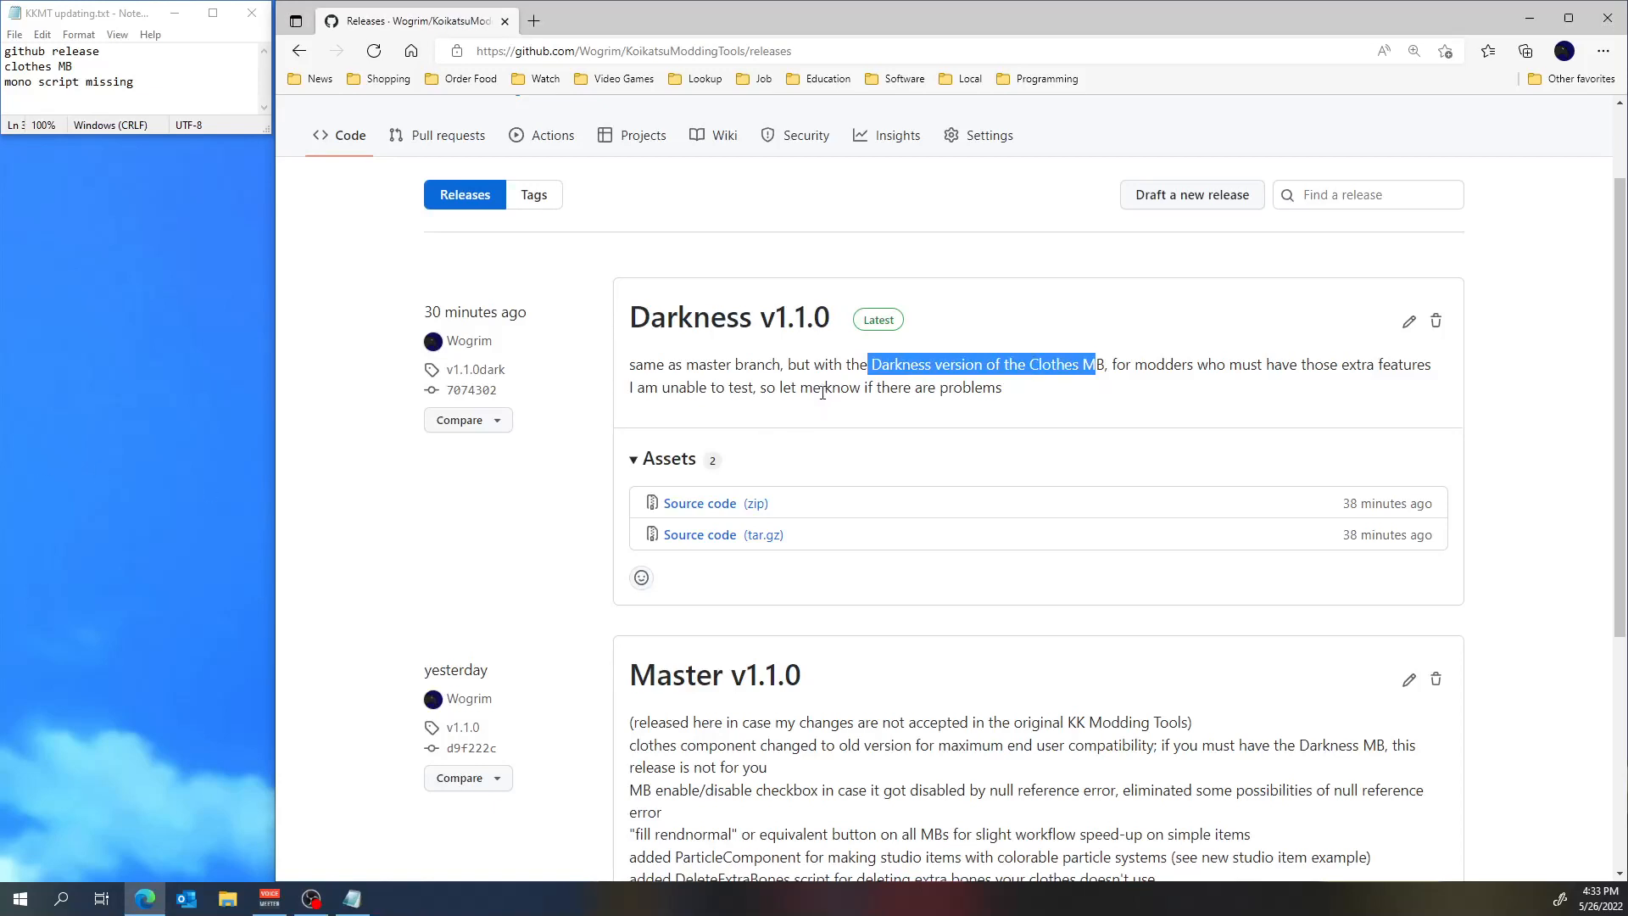
Compare the Darkness and Master v1.1.0 release notes, highlighting the line "I am unable to test, so let me know if there are problems".
left_click(644, 386)
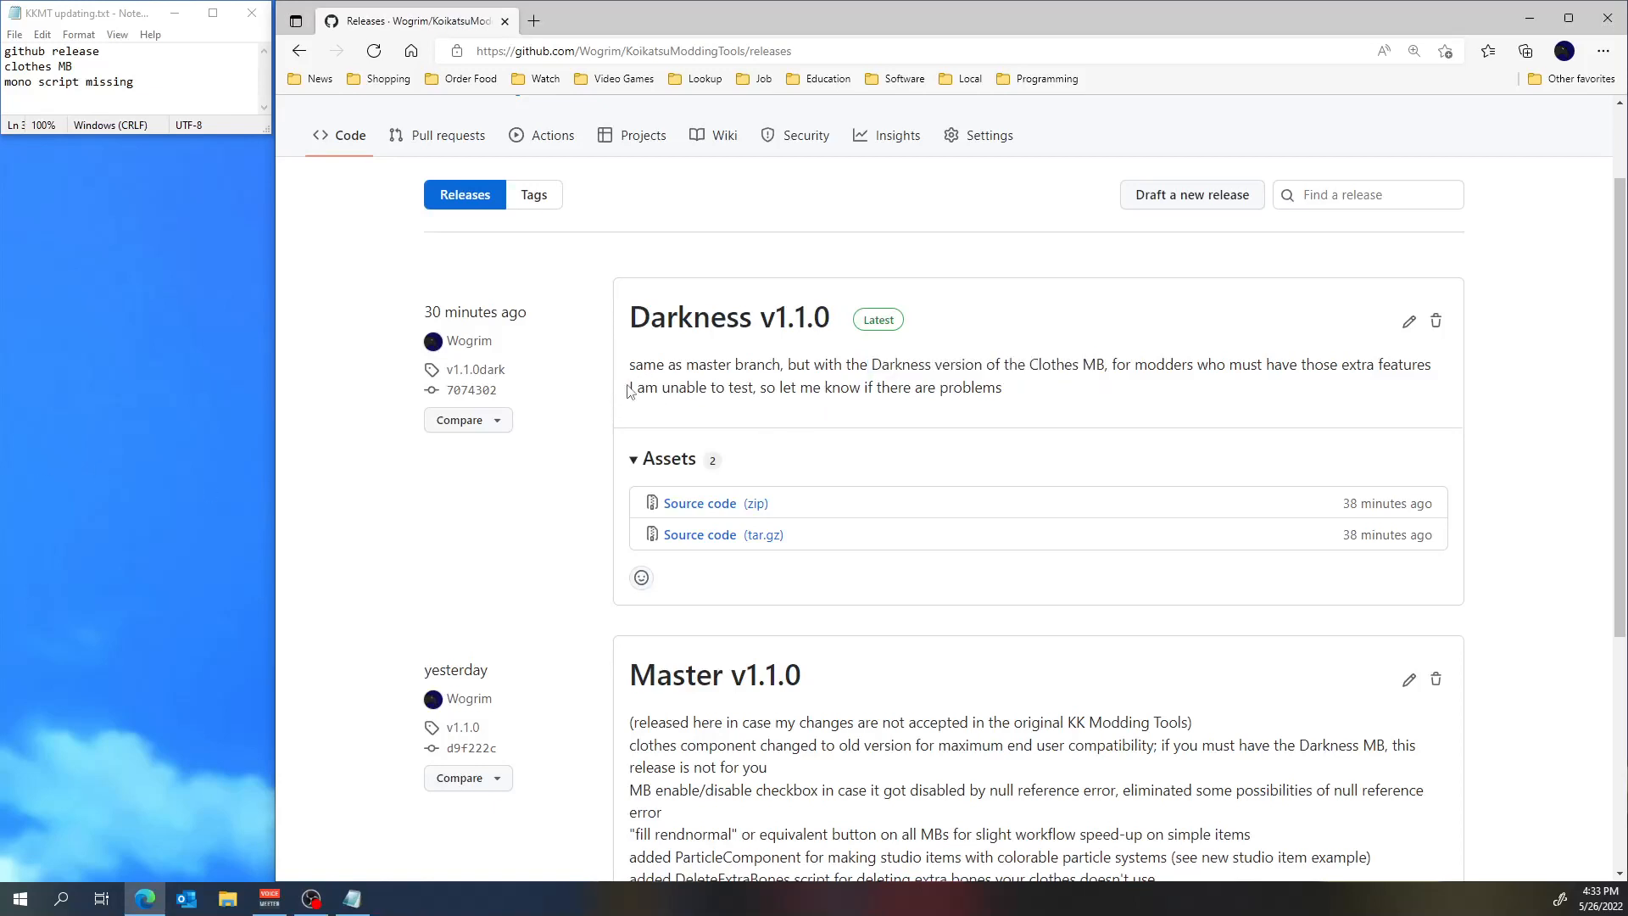
left_click_drag(628, 390, 1022, 400)
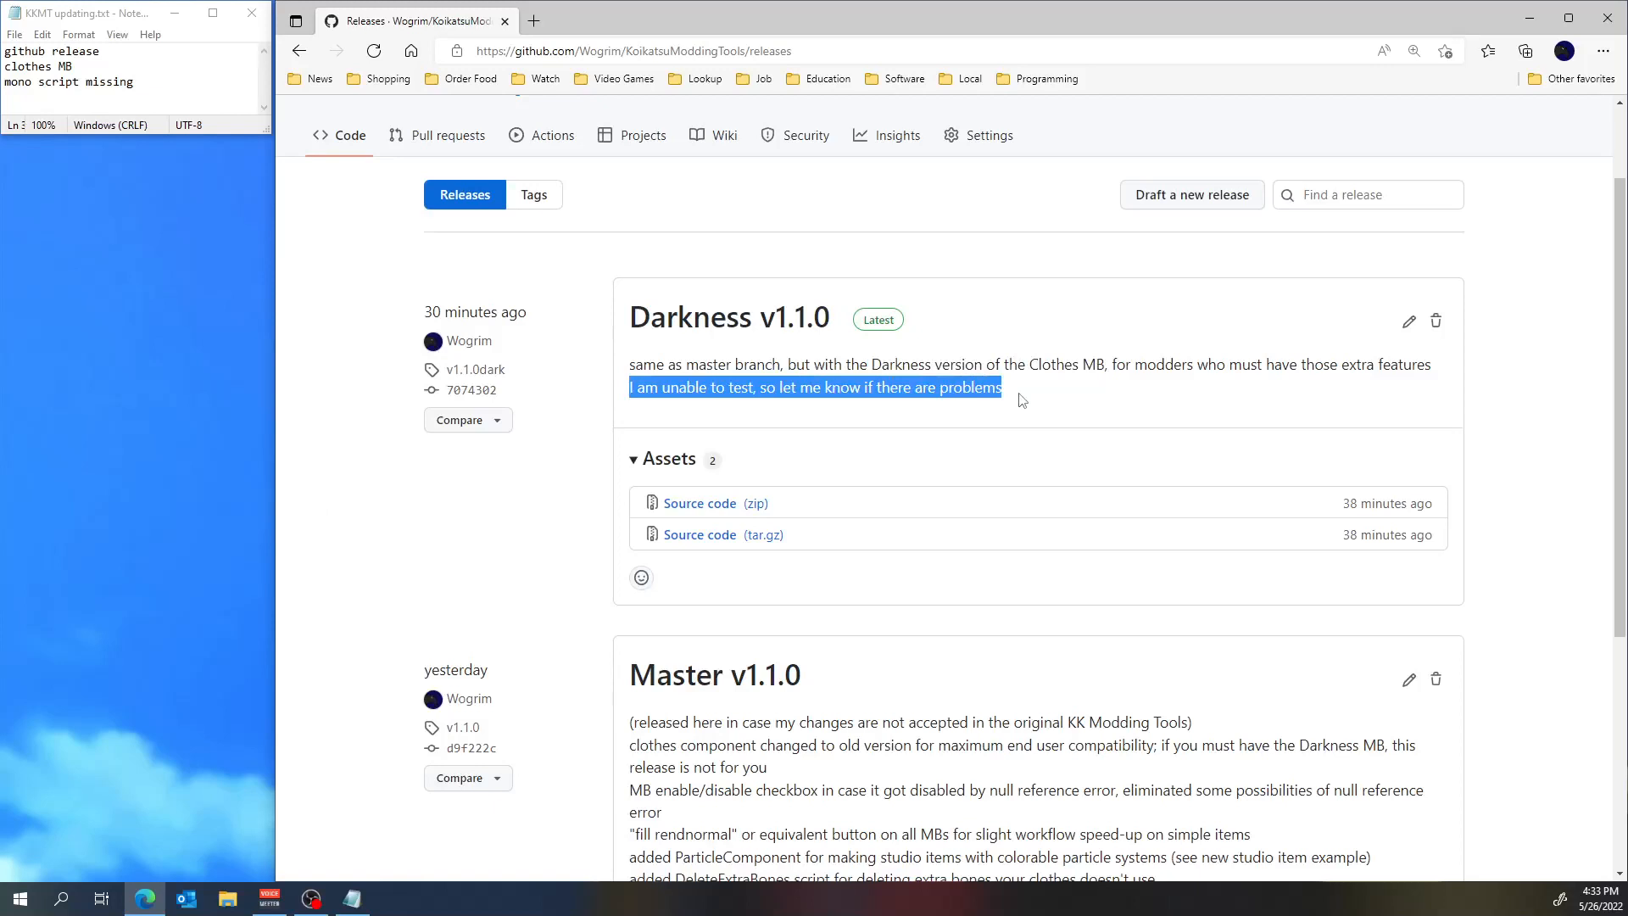
left_click(1022, 399)
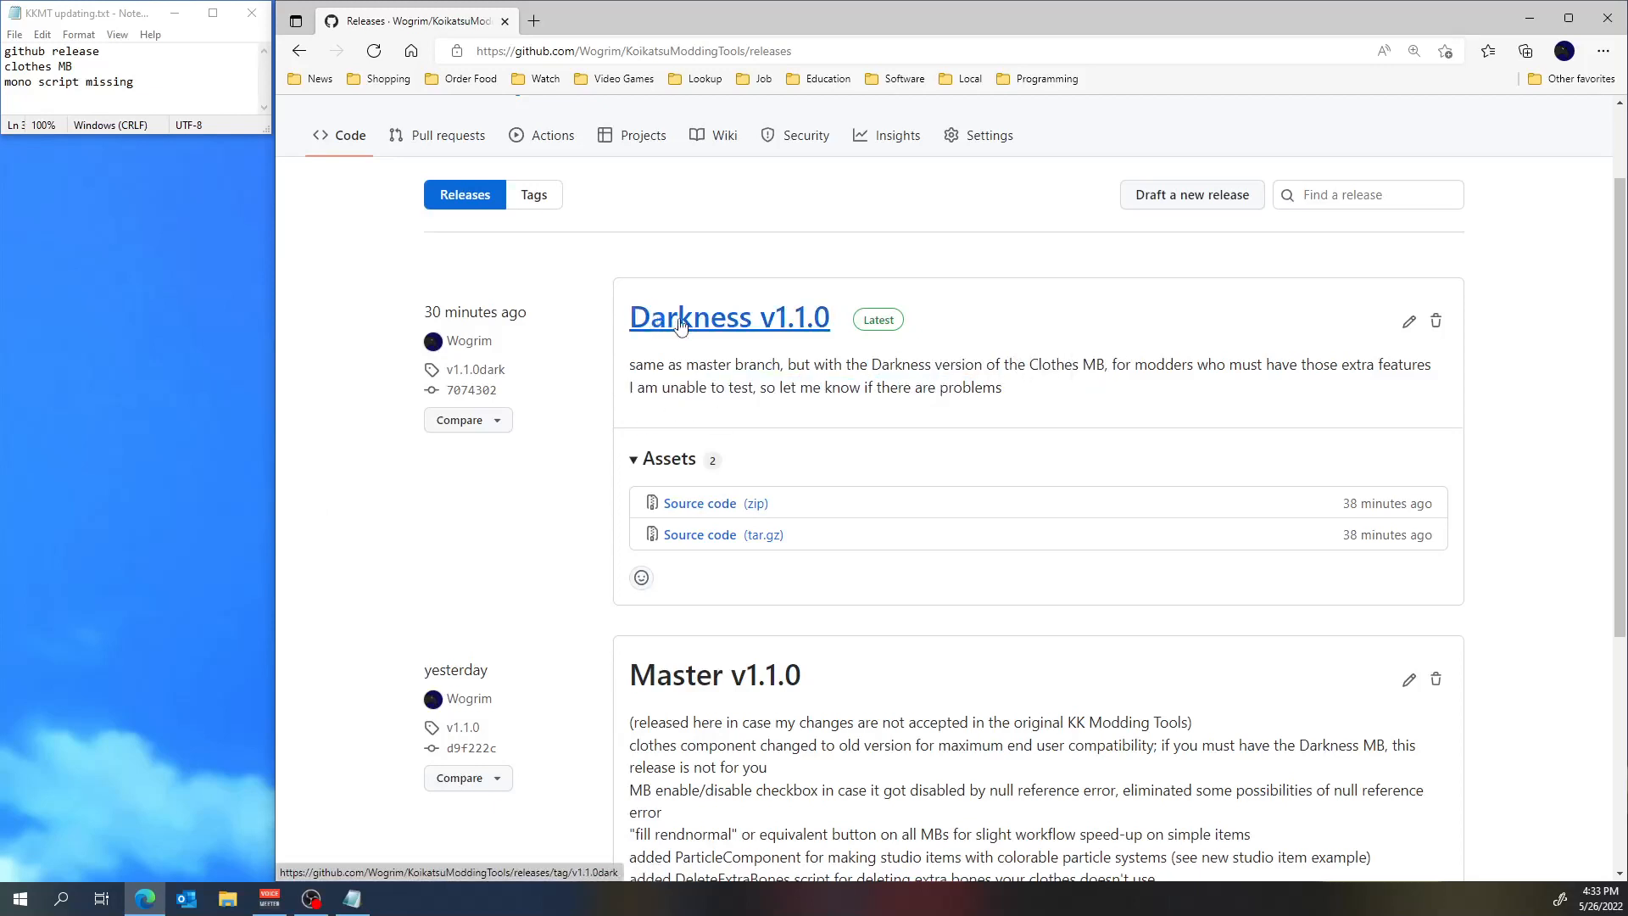
scroll(814, 511, "down", 5)
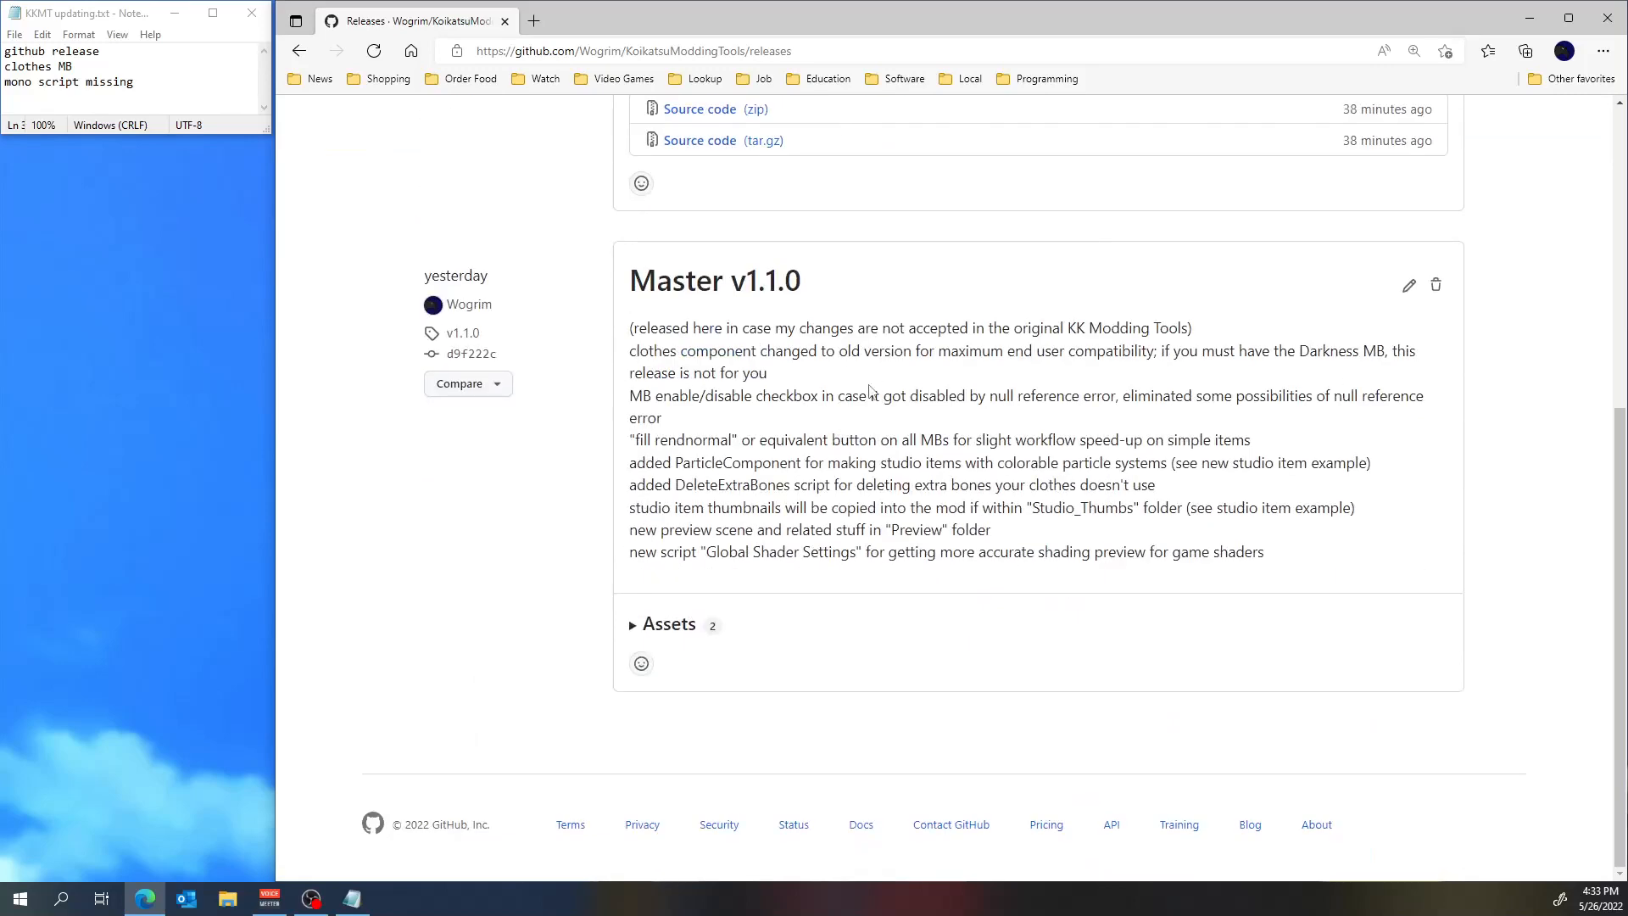
scroll(882, 431, "up", 3)
scroll(882, 431, "down", 1)
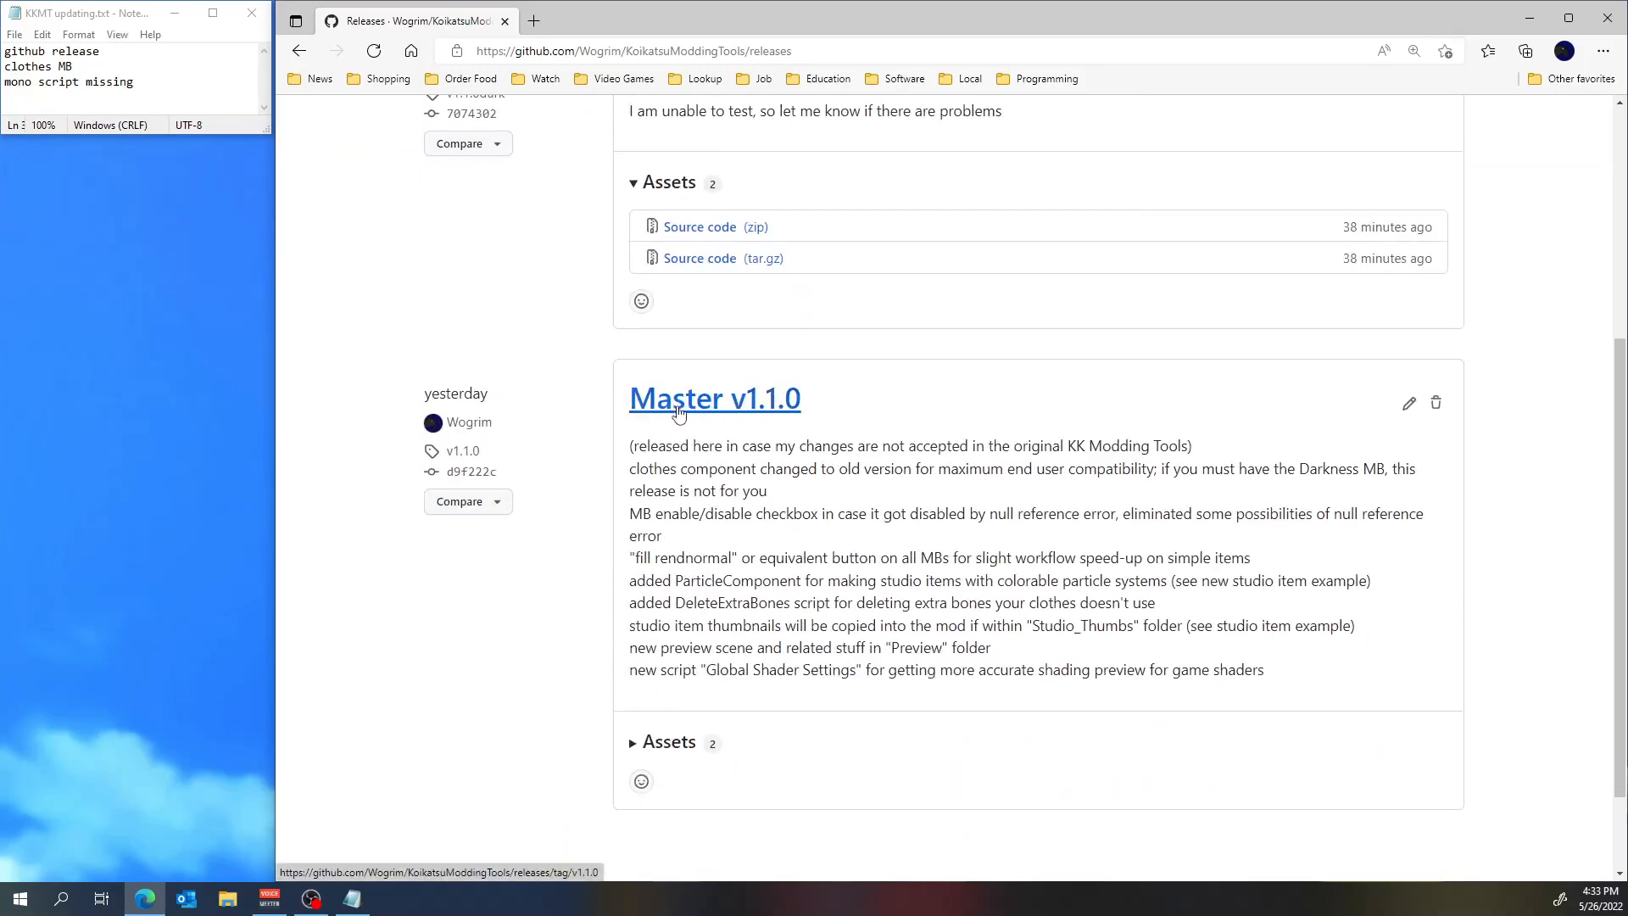
scroll(768, 412, "up", 4)
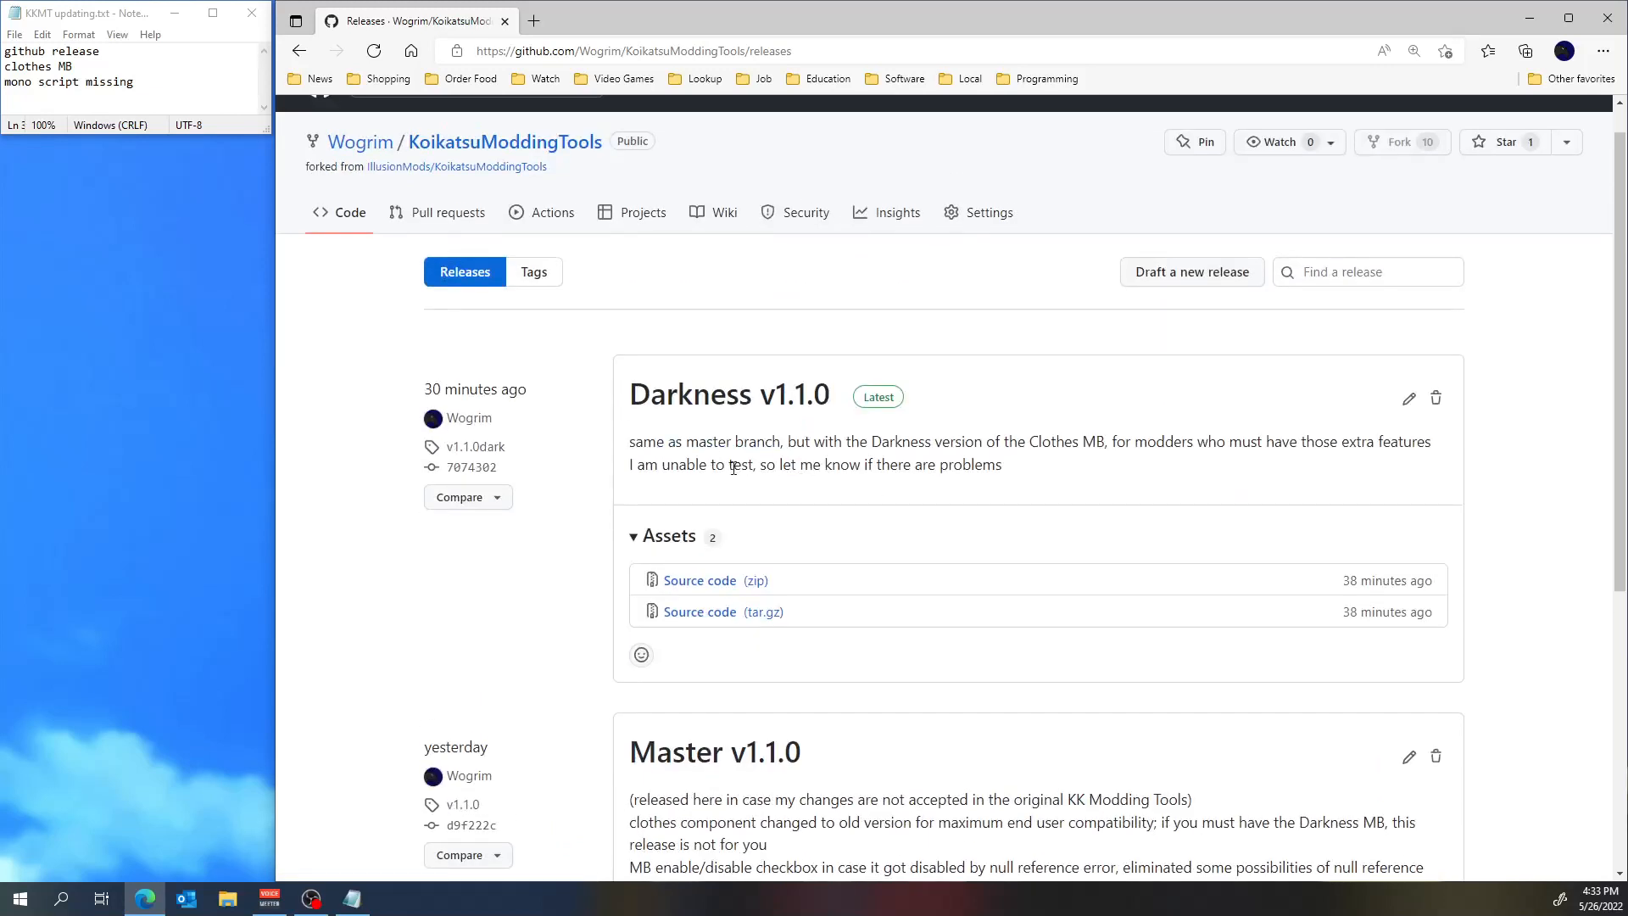
left_click_drag(632, 463, 1009, 482)
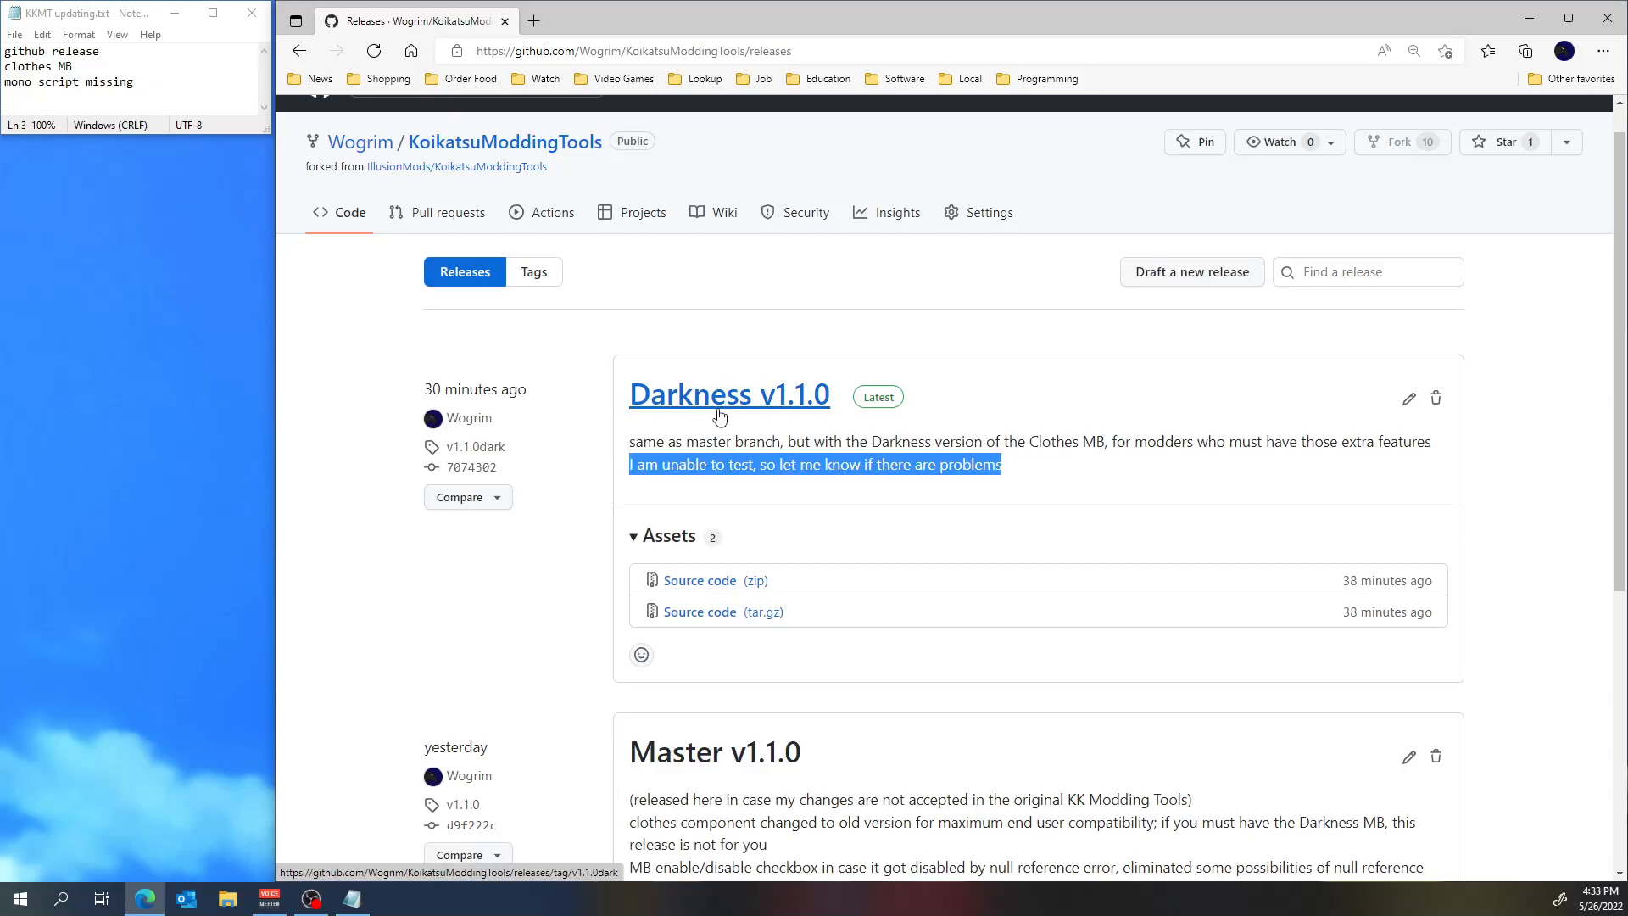
scroll(772, 428, "down", 4)
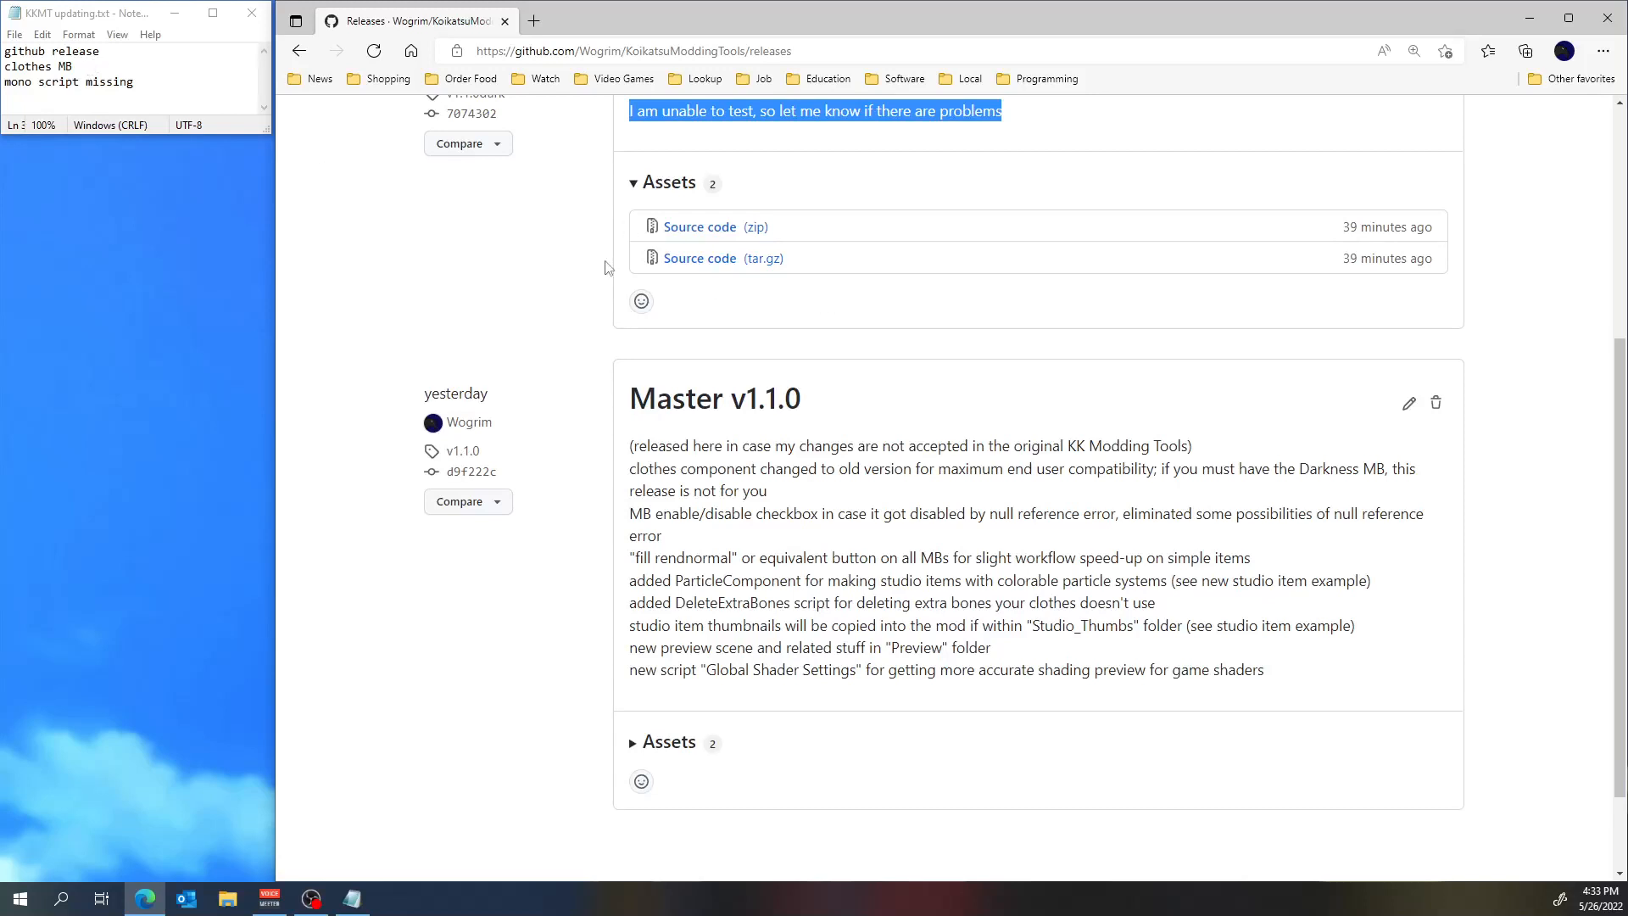
scroll(771, 344, "up", 1)
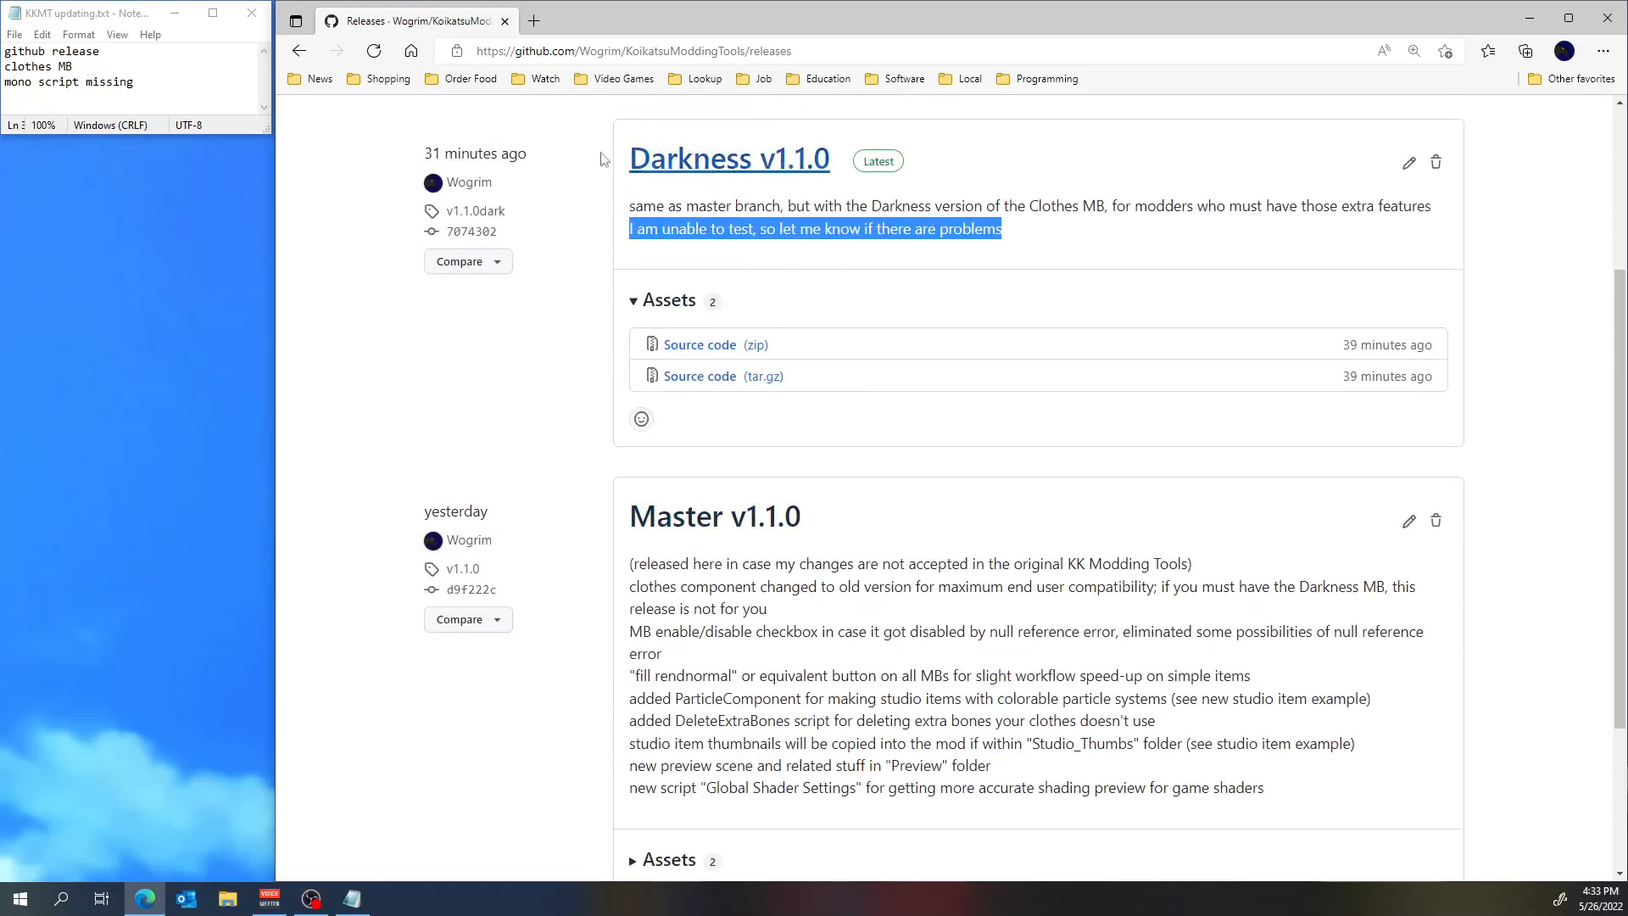
Extend the "clothes MB" line in the Notepad notes with "/ which version to get" and save the file.
left_click(121, 71)
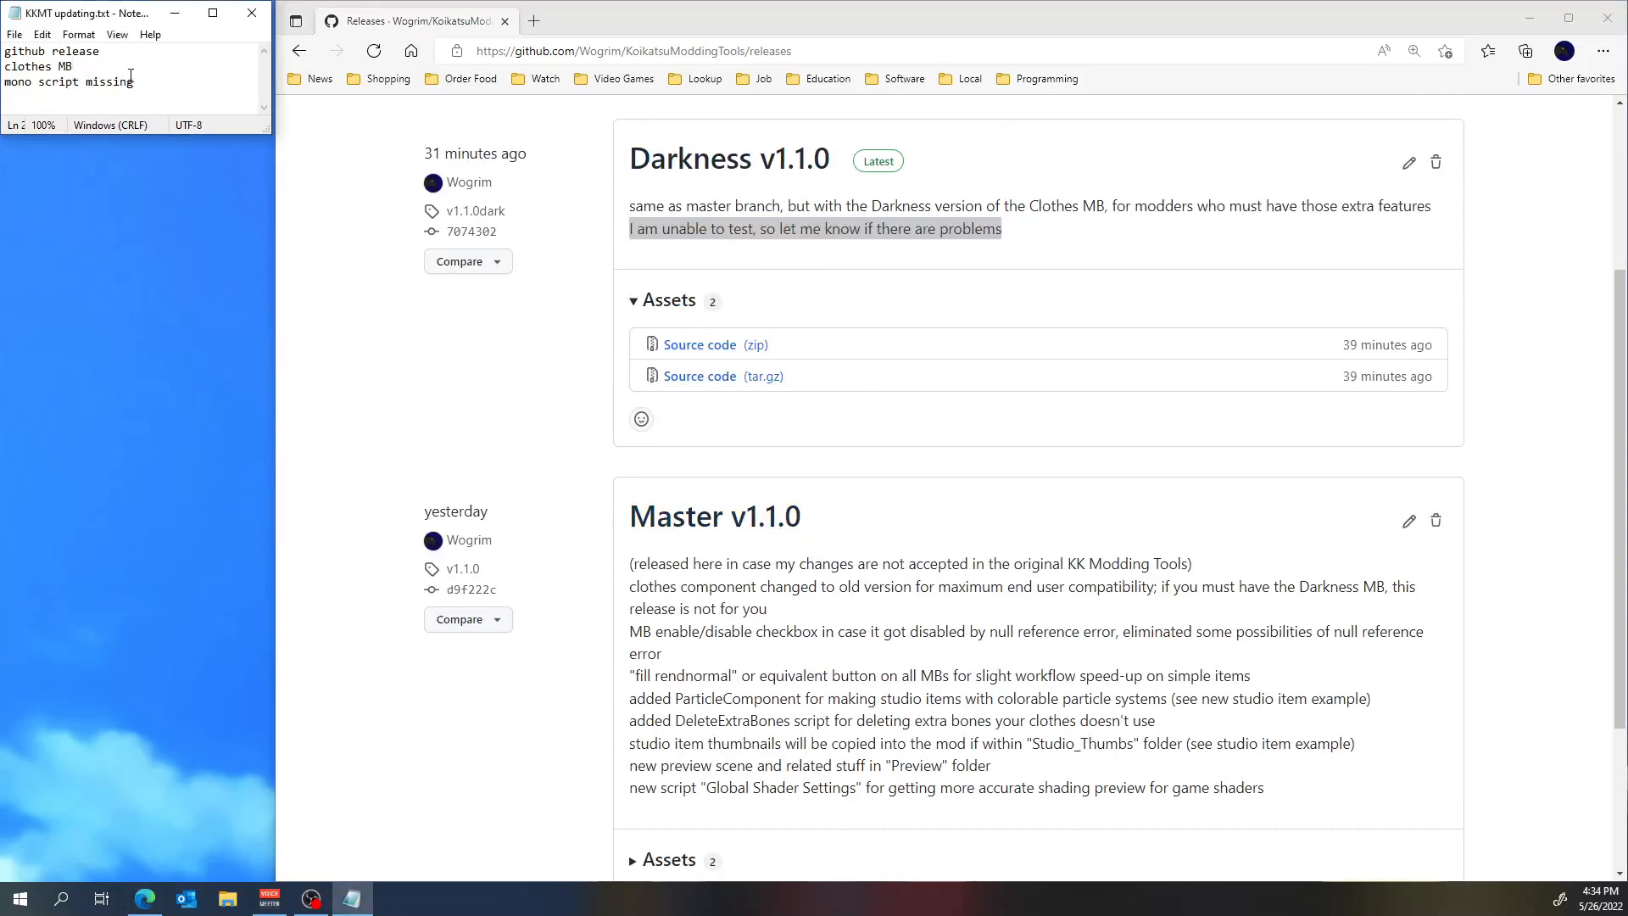
type("/ which version to get")
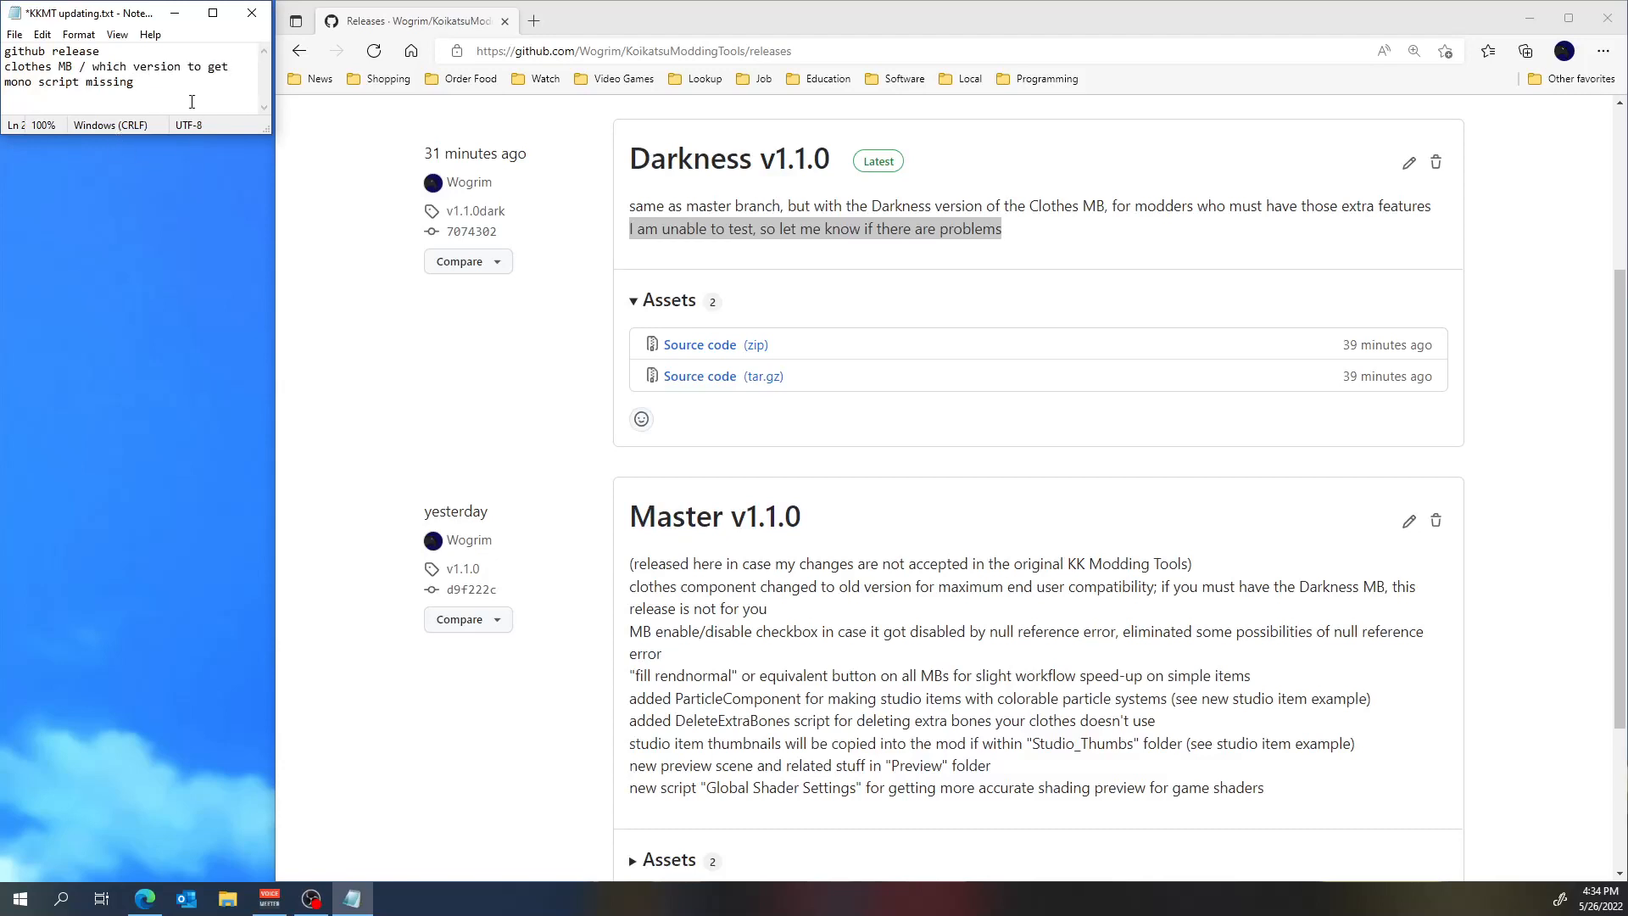
key("ctrl+s")
Expand the Master v1.1.0 release's assets and download its source code as a zip.
scroll(1083, 444, "down", 3)
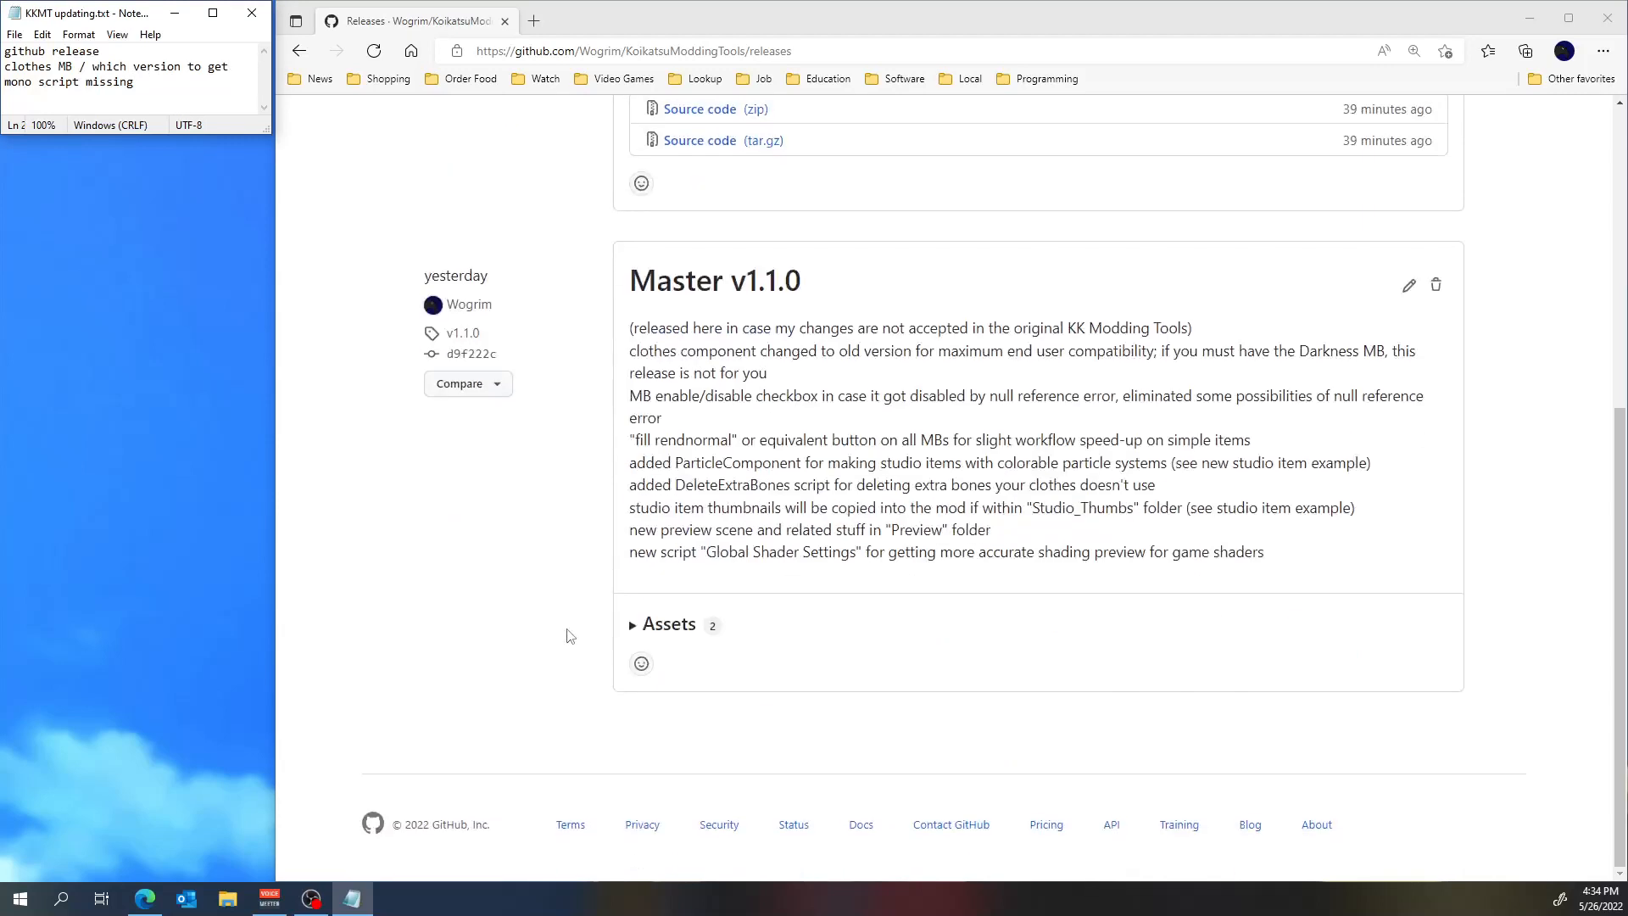
left_click(636, 629)
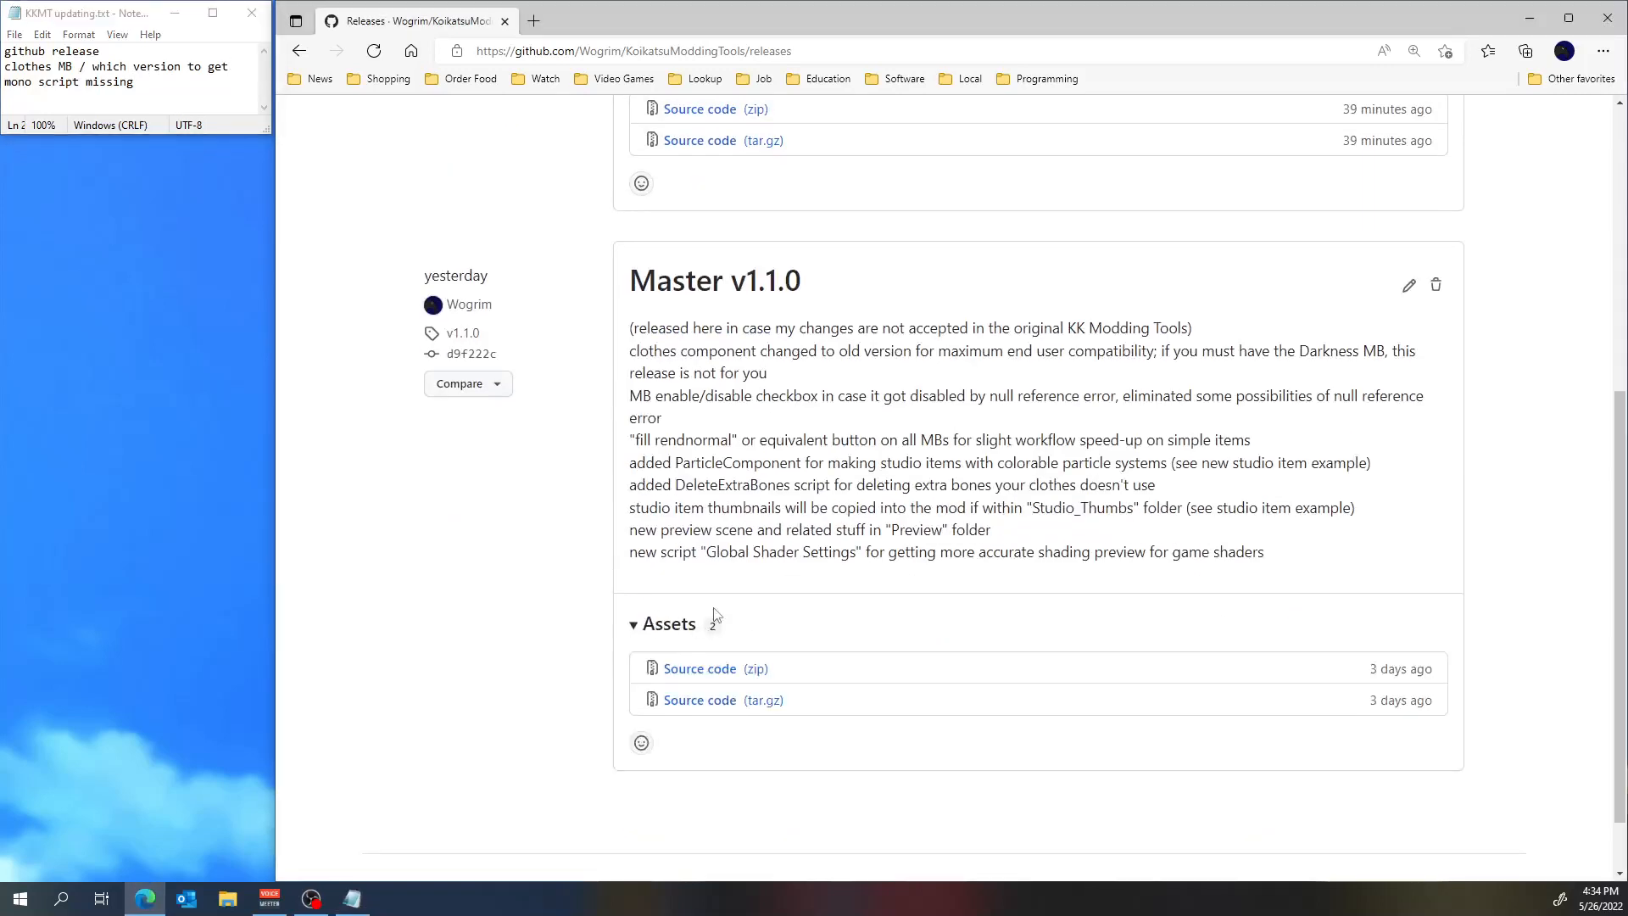
left_click(755, 668)
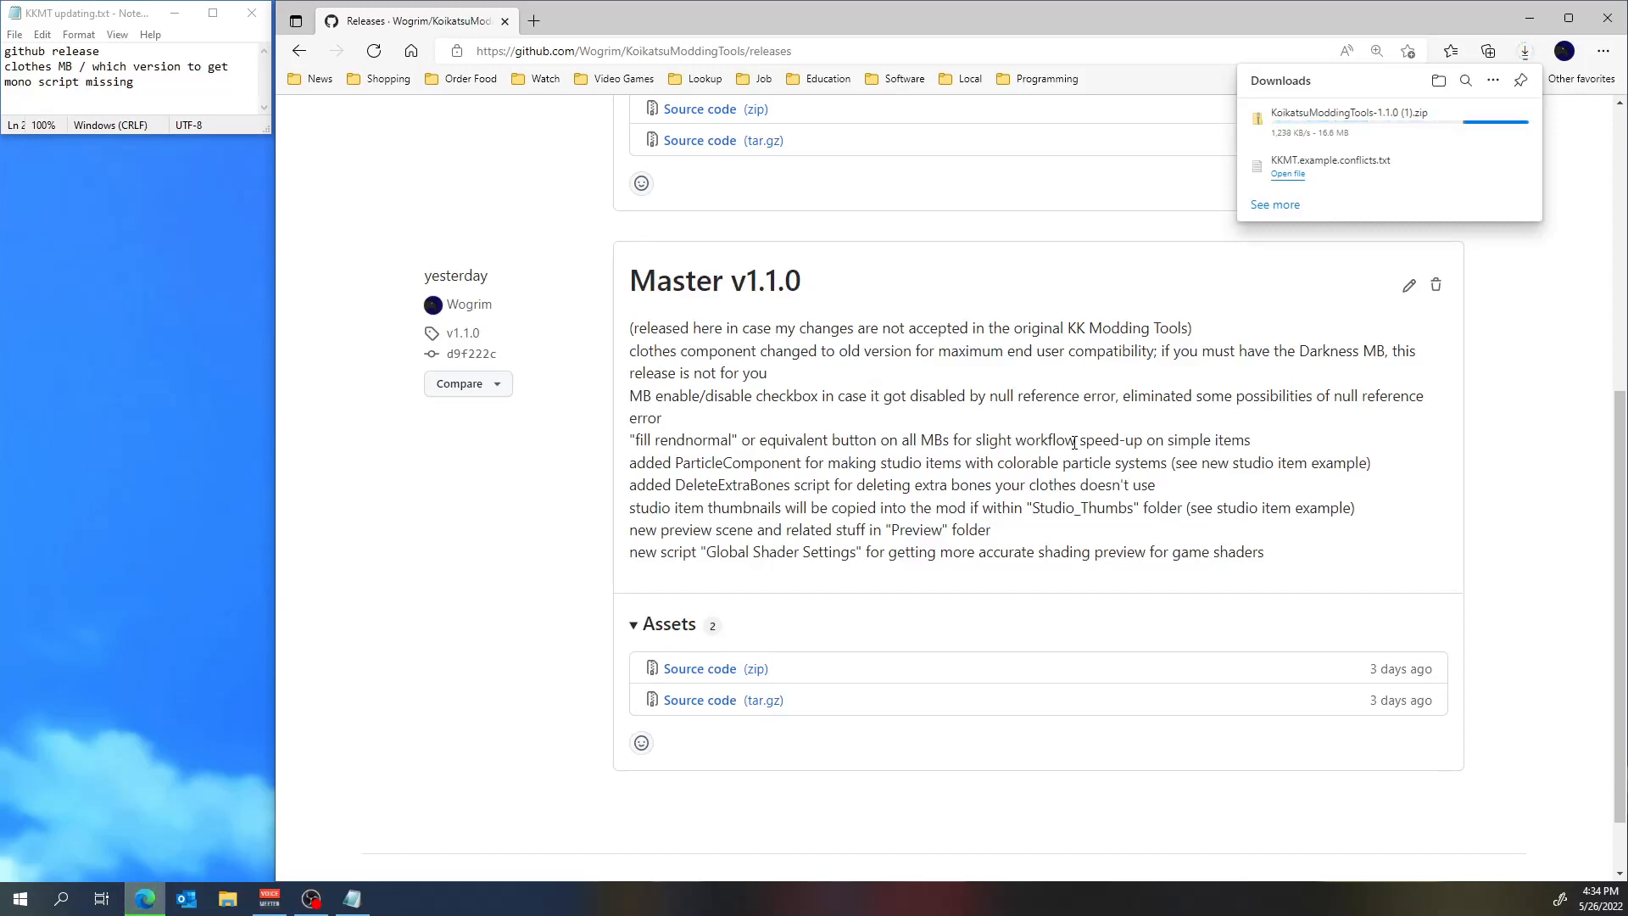
Open the Downloads folder in File Explorer and place its window over the browser, below the Notepad notes.
left_click(227, 902)
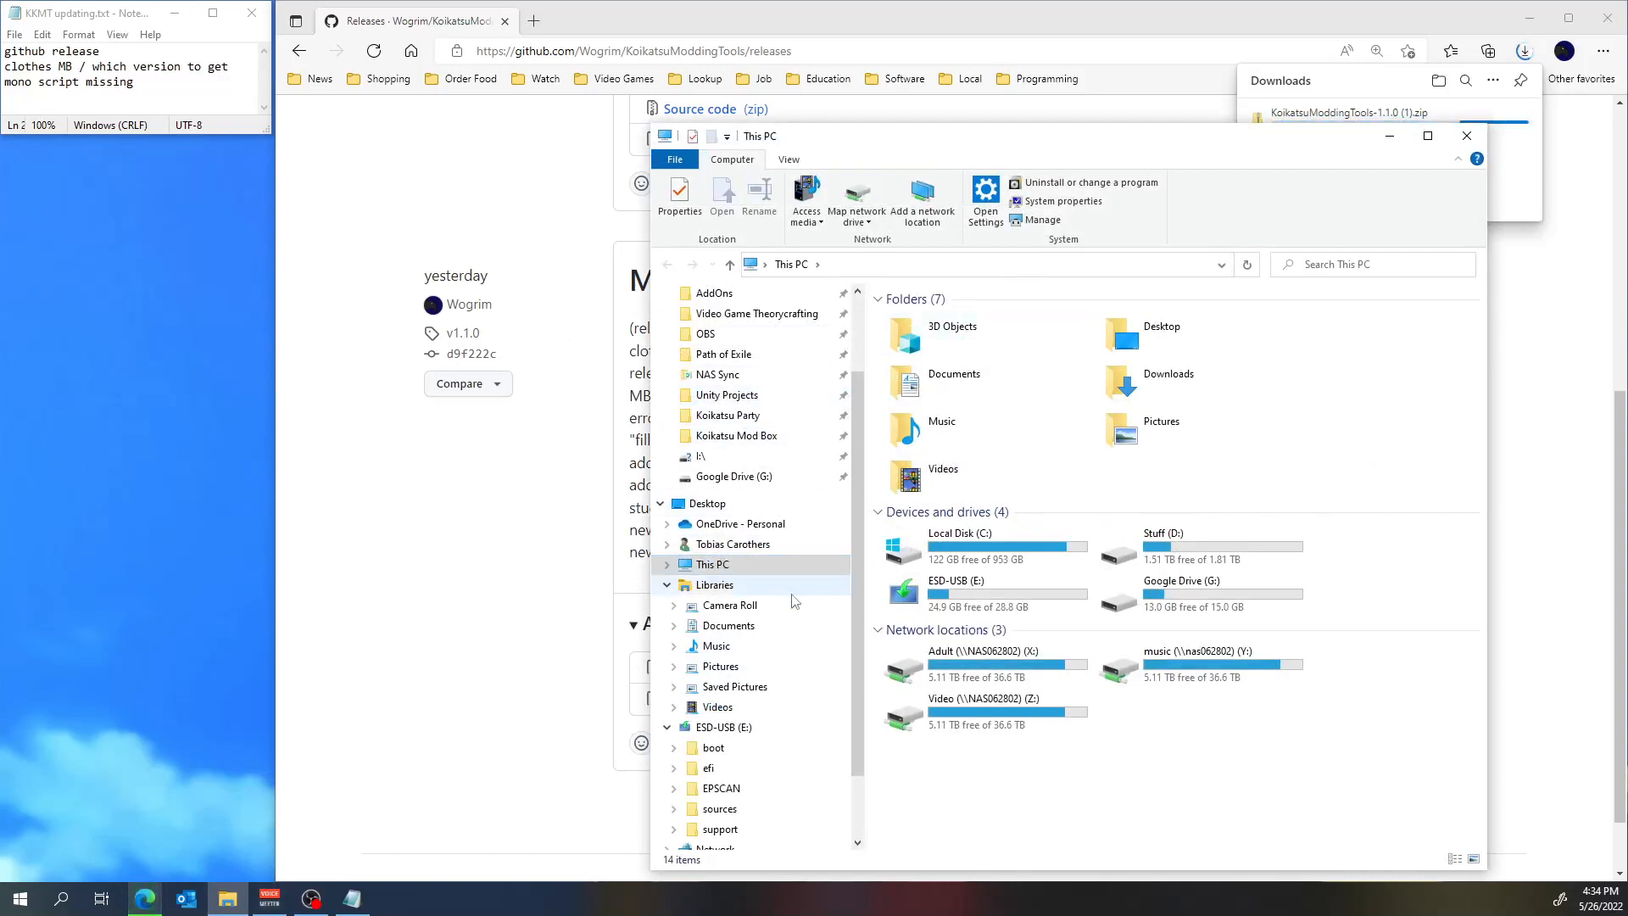
left_click_drag(1136, 157, 0, 131)
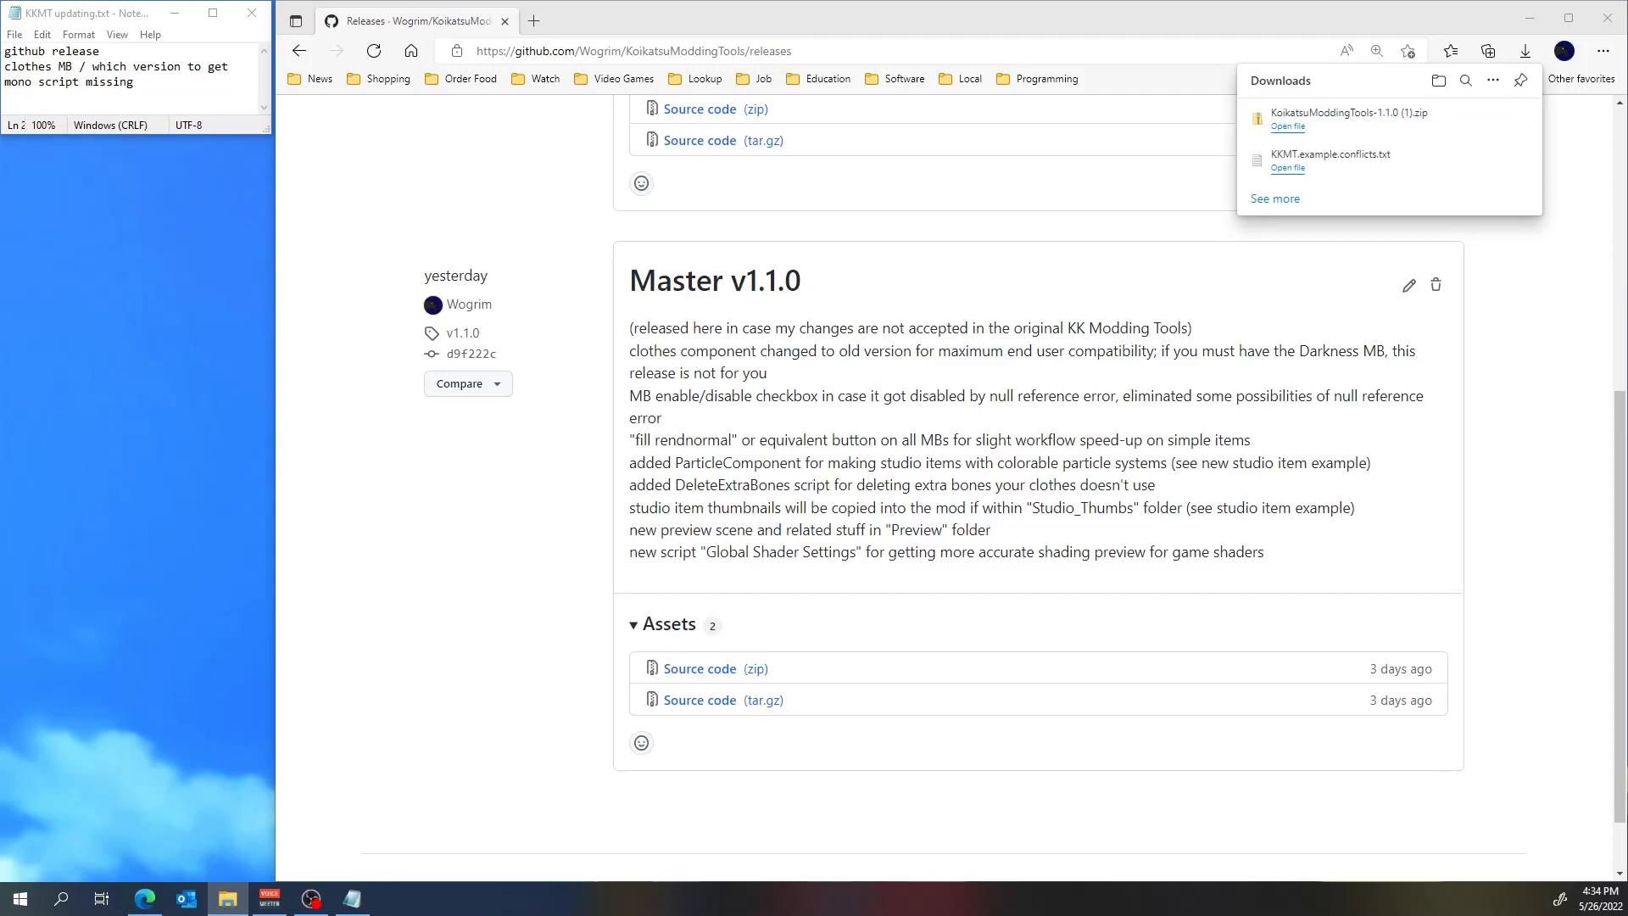
left_click_drag(0, 314, 644, 154)
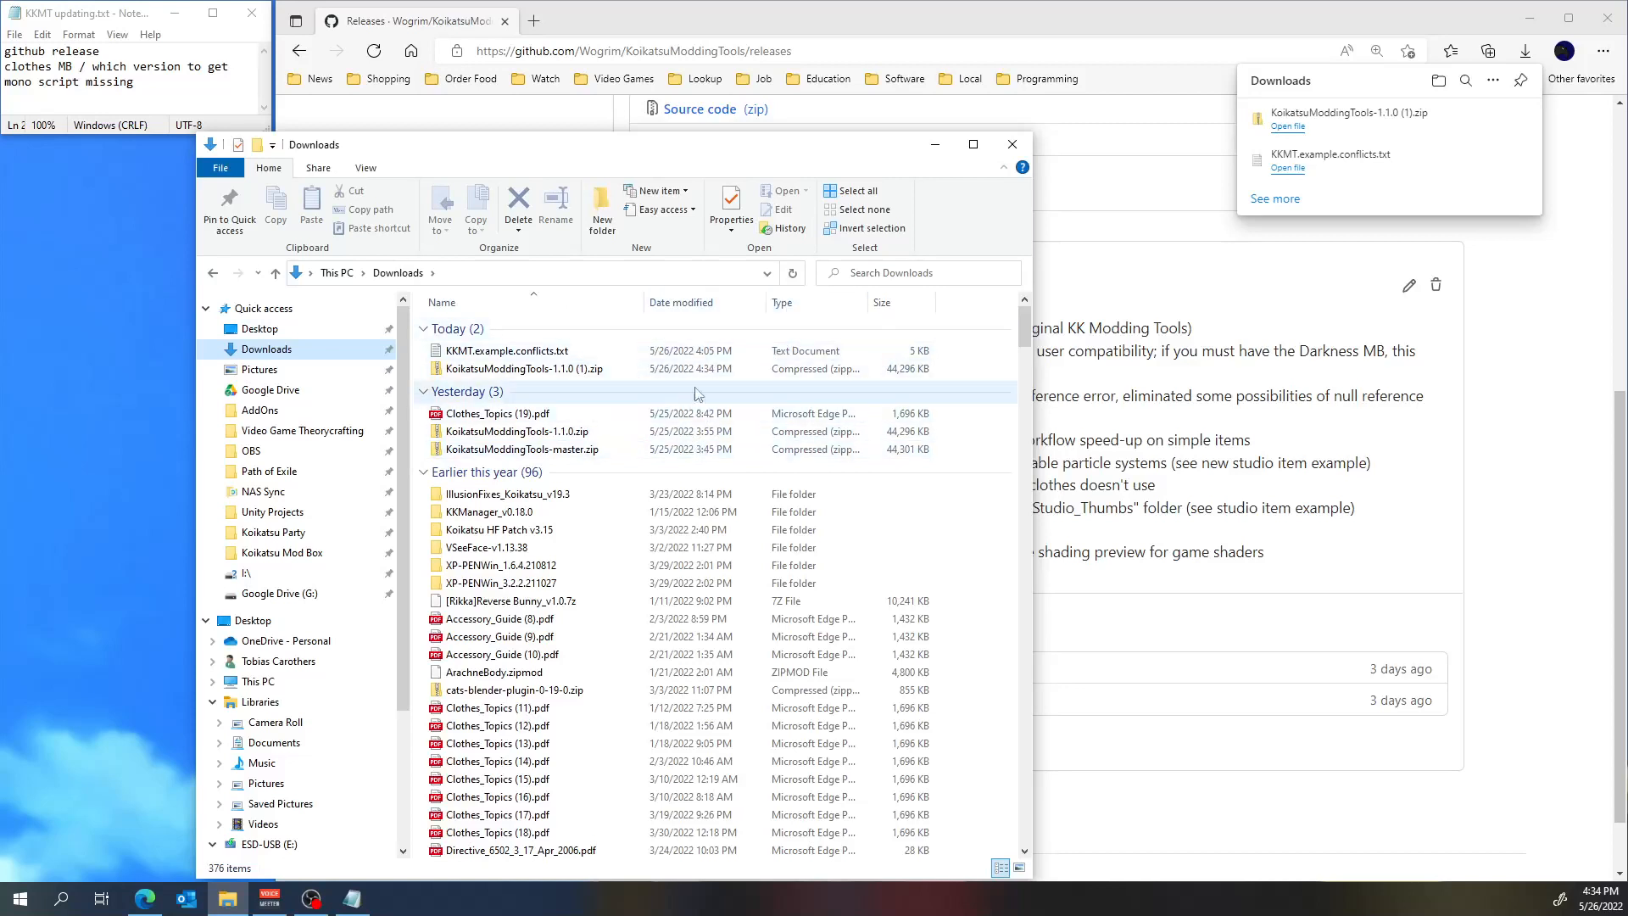
Extract KoikatsuModdingTools-1.1.0 (1).zip with 7-Zip into its own folder and check the project folder inside it.
left_click(560, 374)
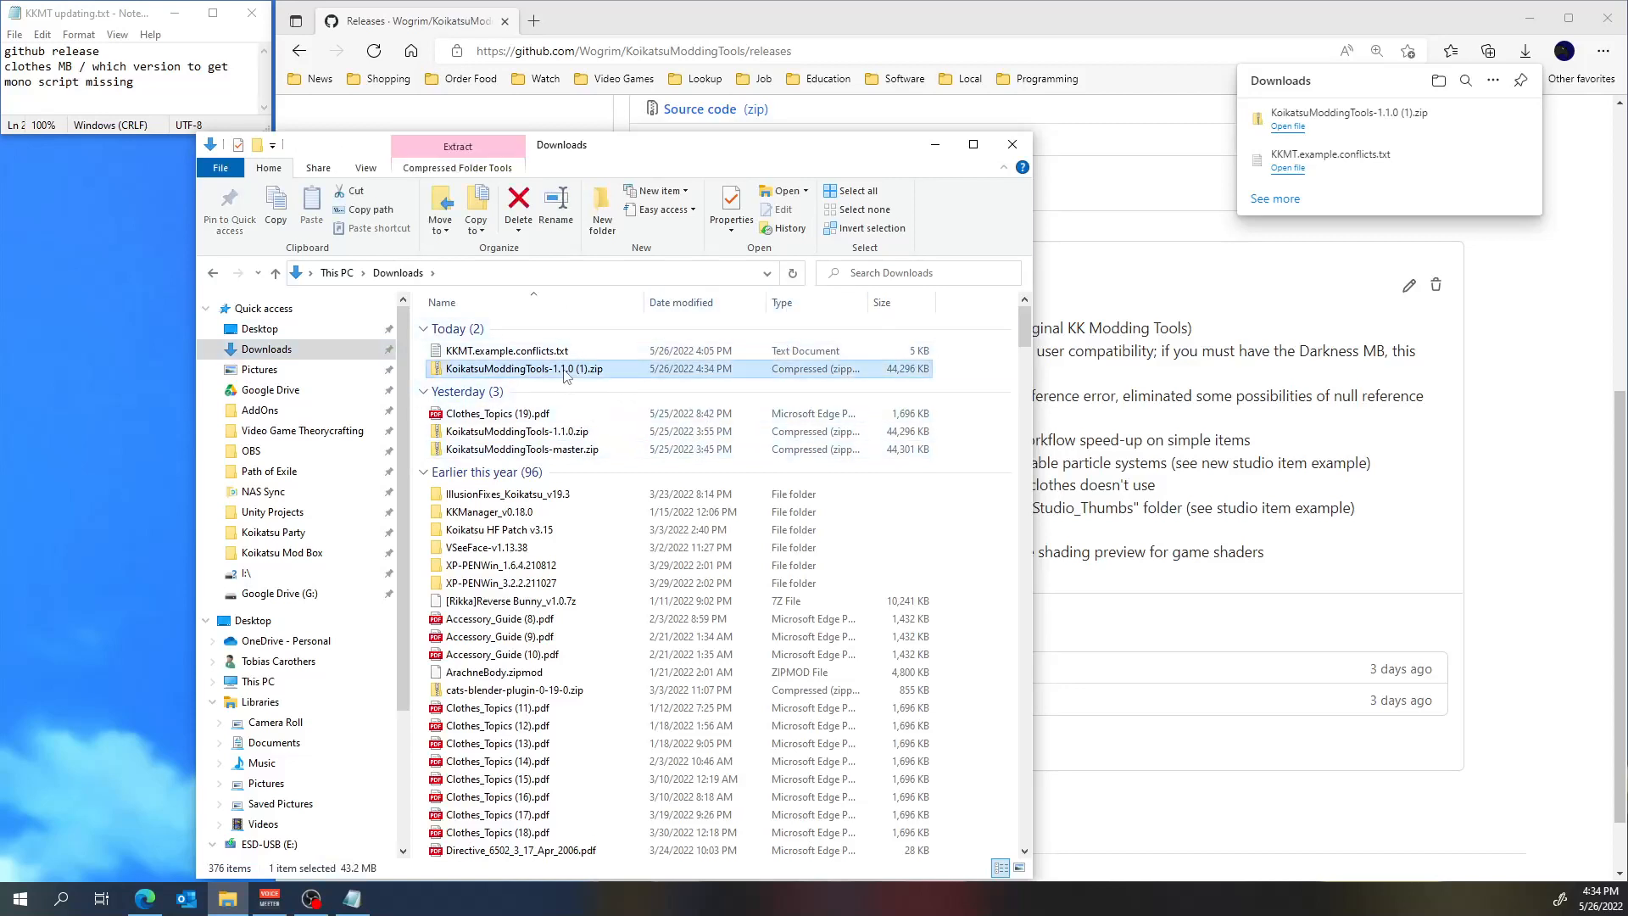
right_click(567, 375)
mouse_move(743, 481)
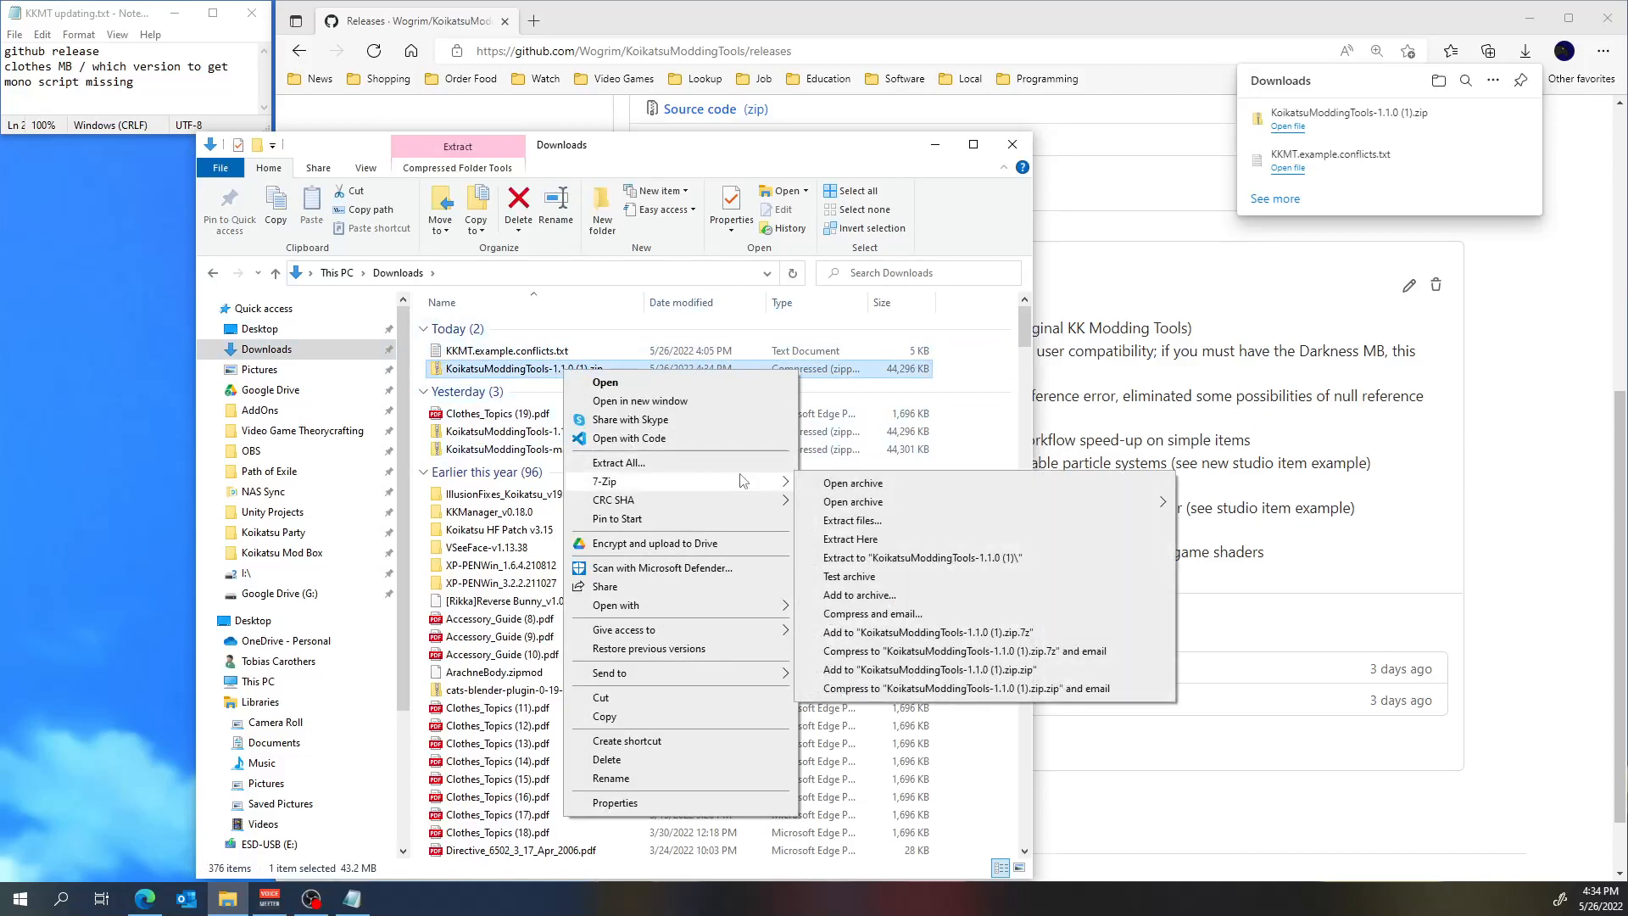
left_click(1031, 562)
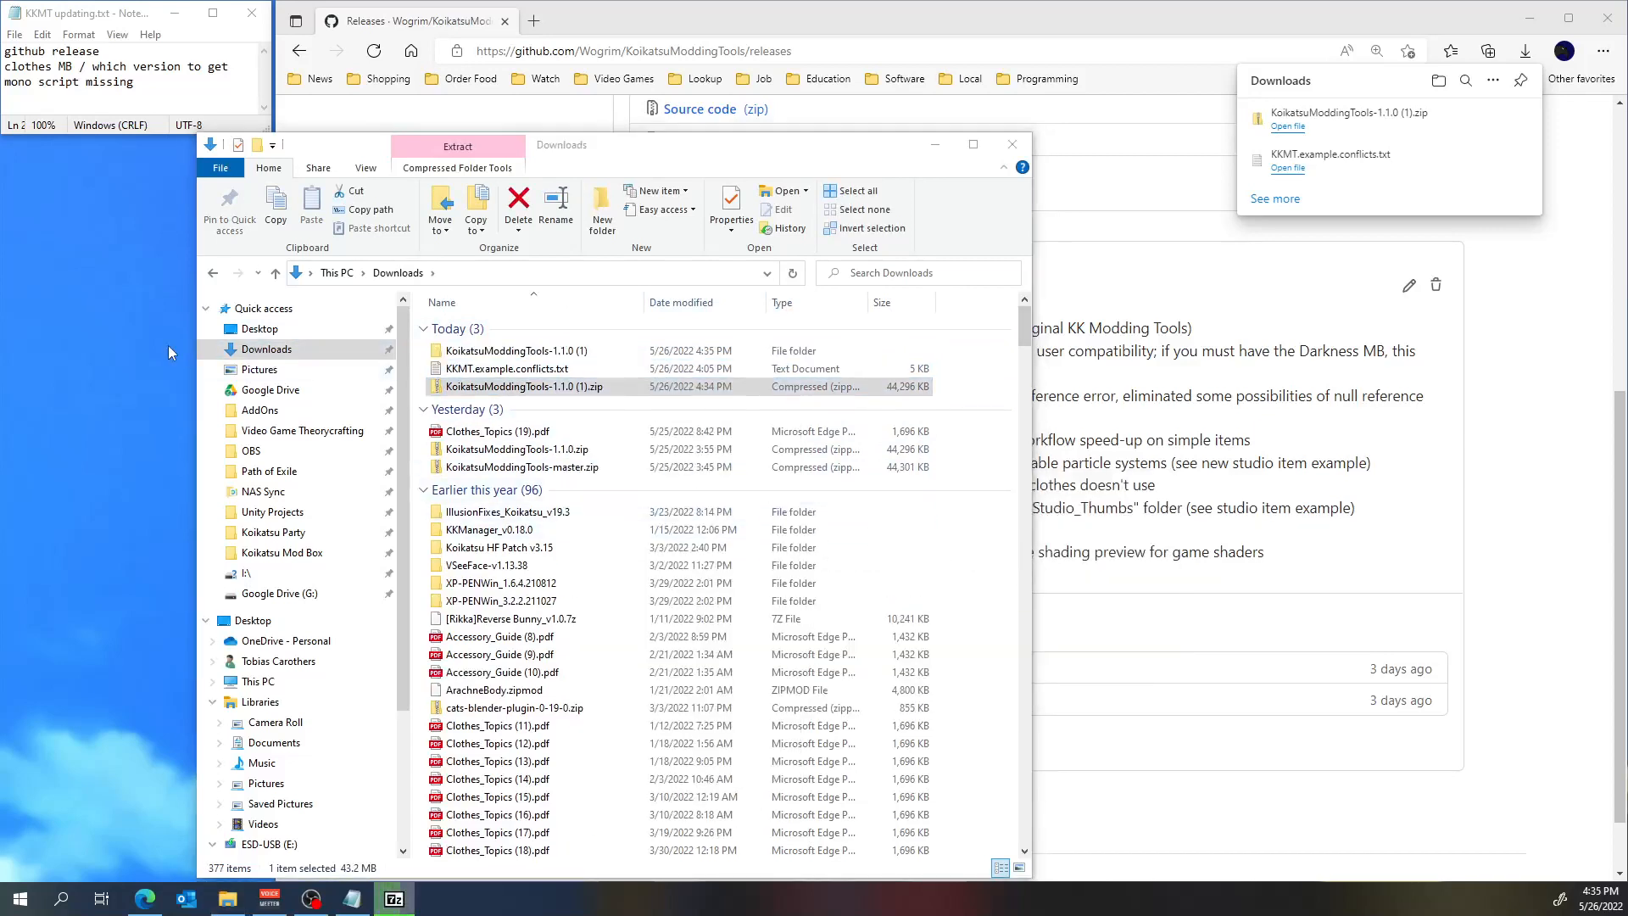
double_click(593, 357)
double_click(543, 327)
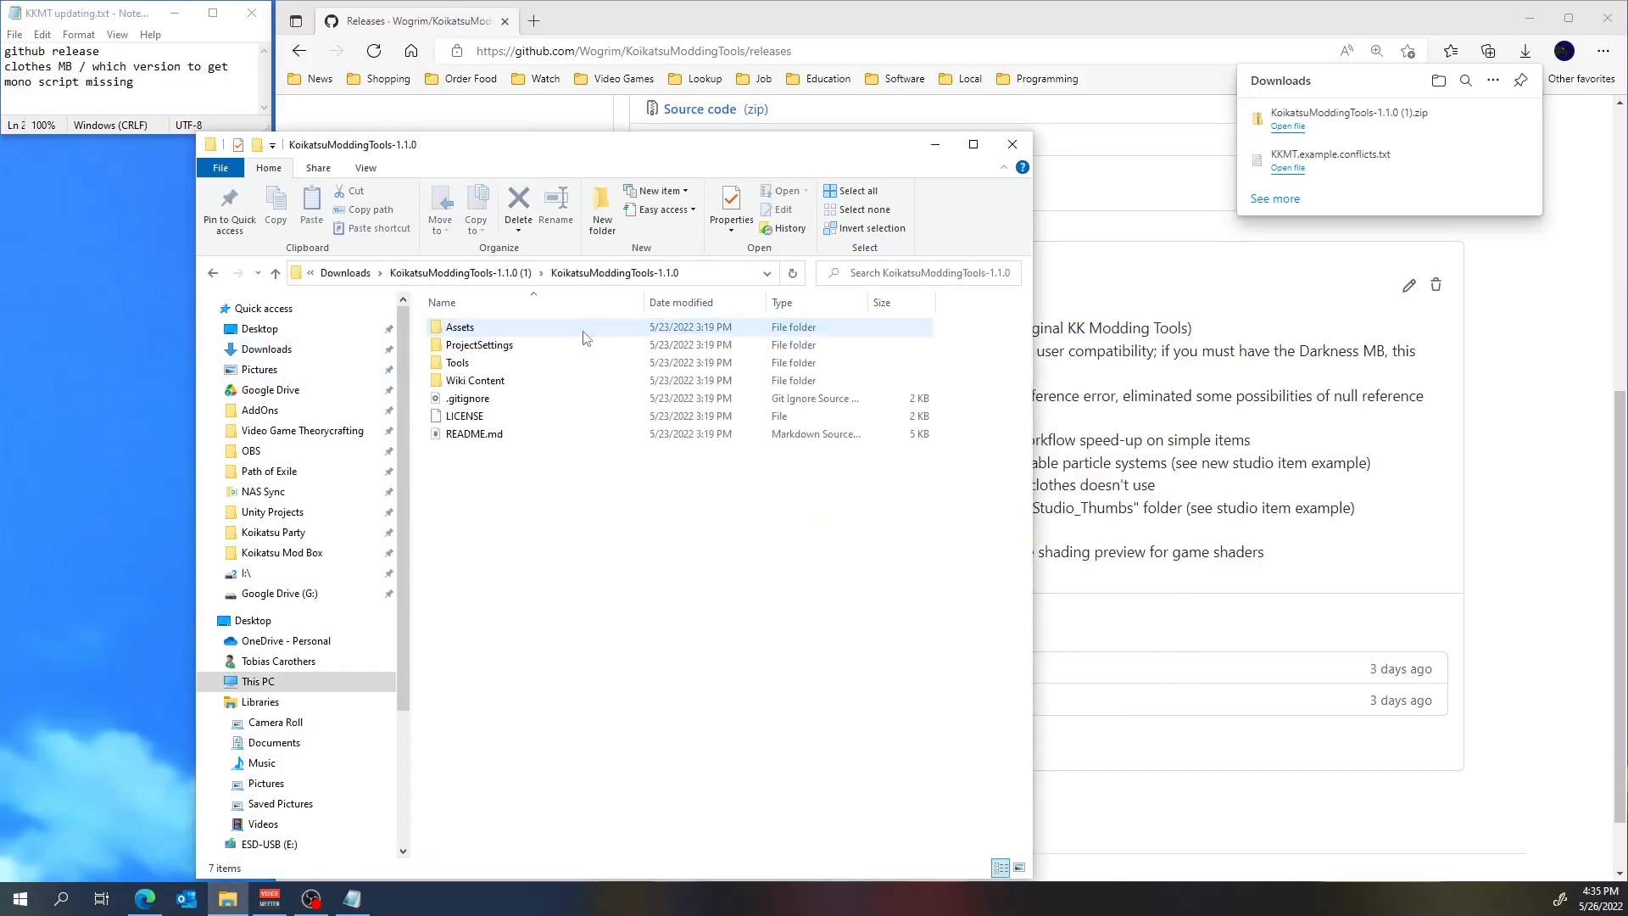
left_click(500, 273)
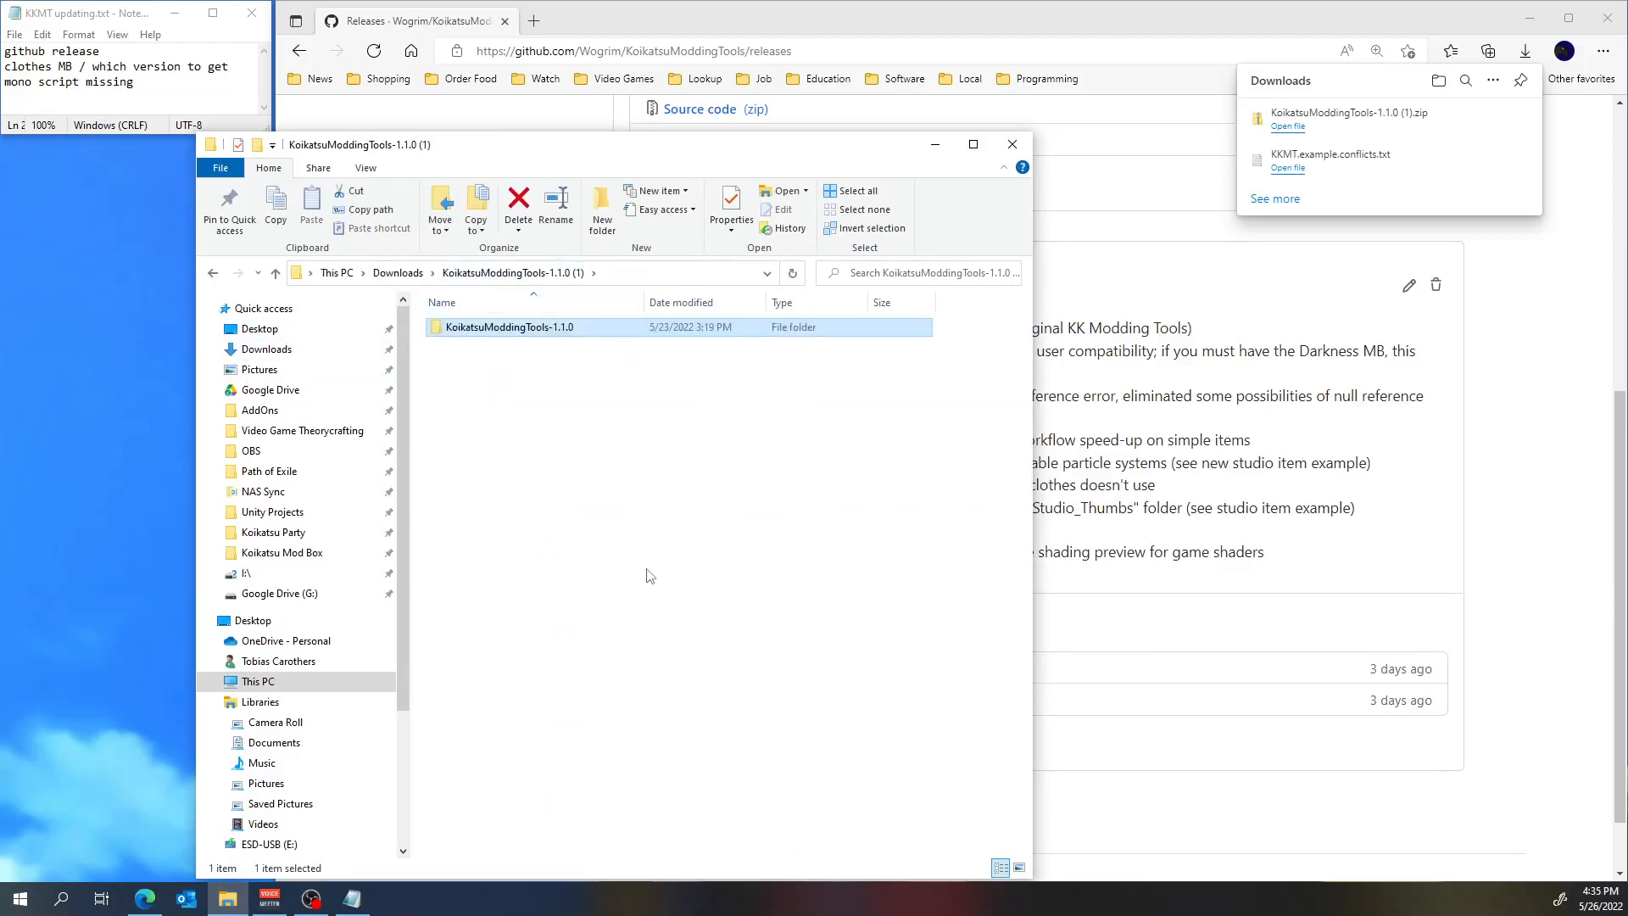
Open the Unity Projects folder in a second File Explorer window and arrange it so the extracted folder stays reachable.
key("ctrl+n")
left_click_drag(731, 18, 1405, 129)
left_click(975, 491)
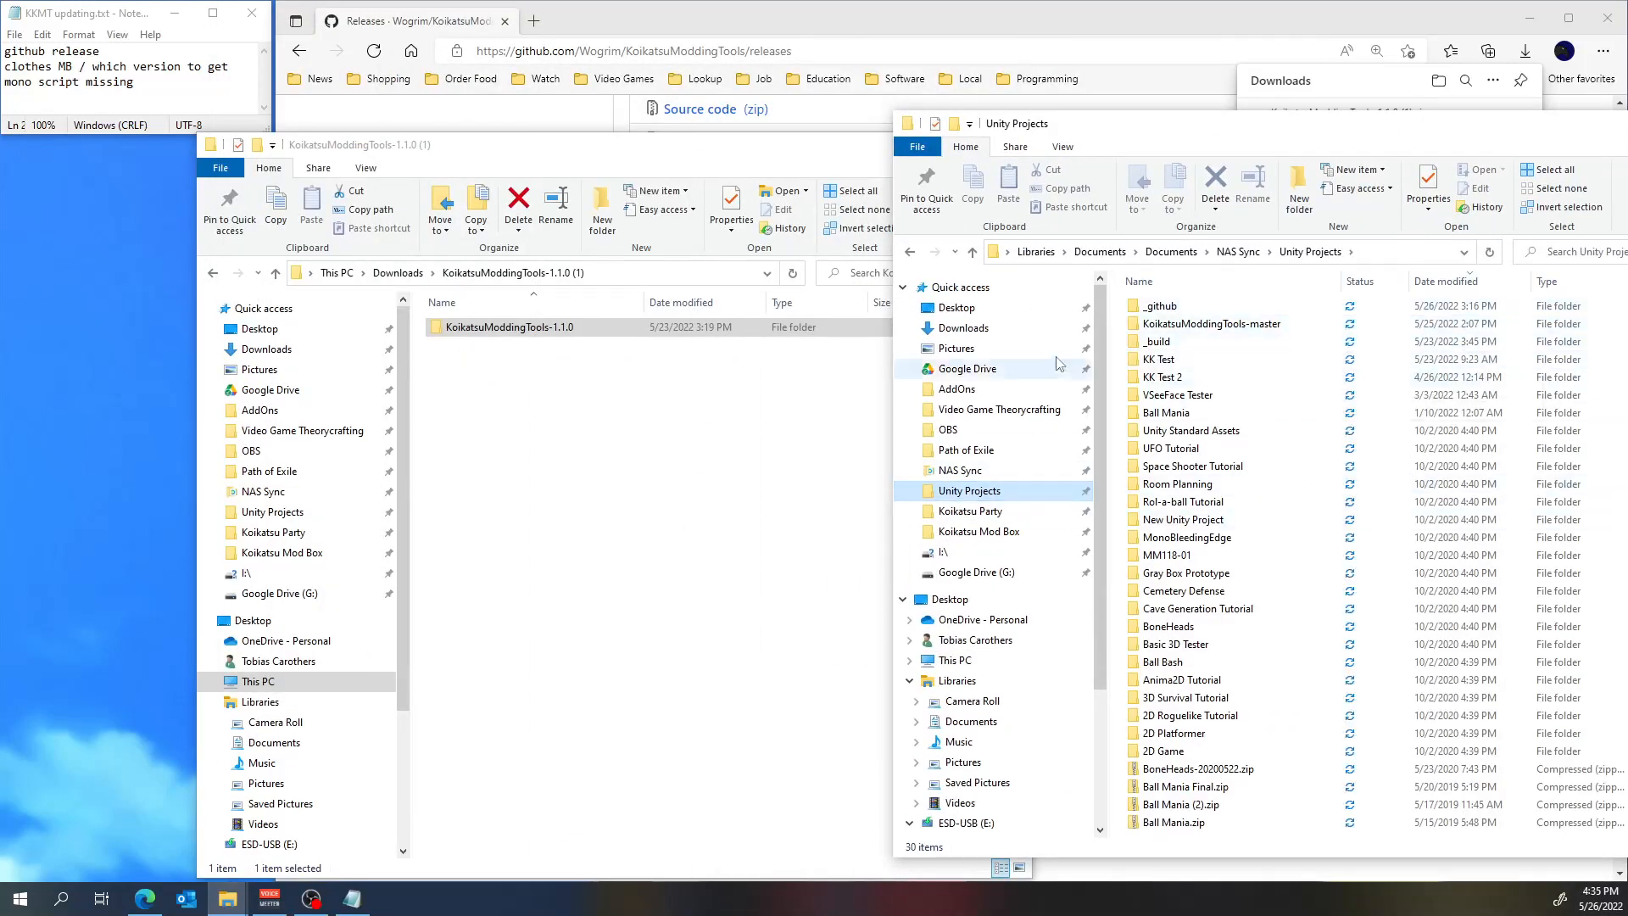
left_click(466, 333)
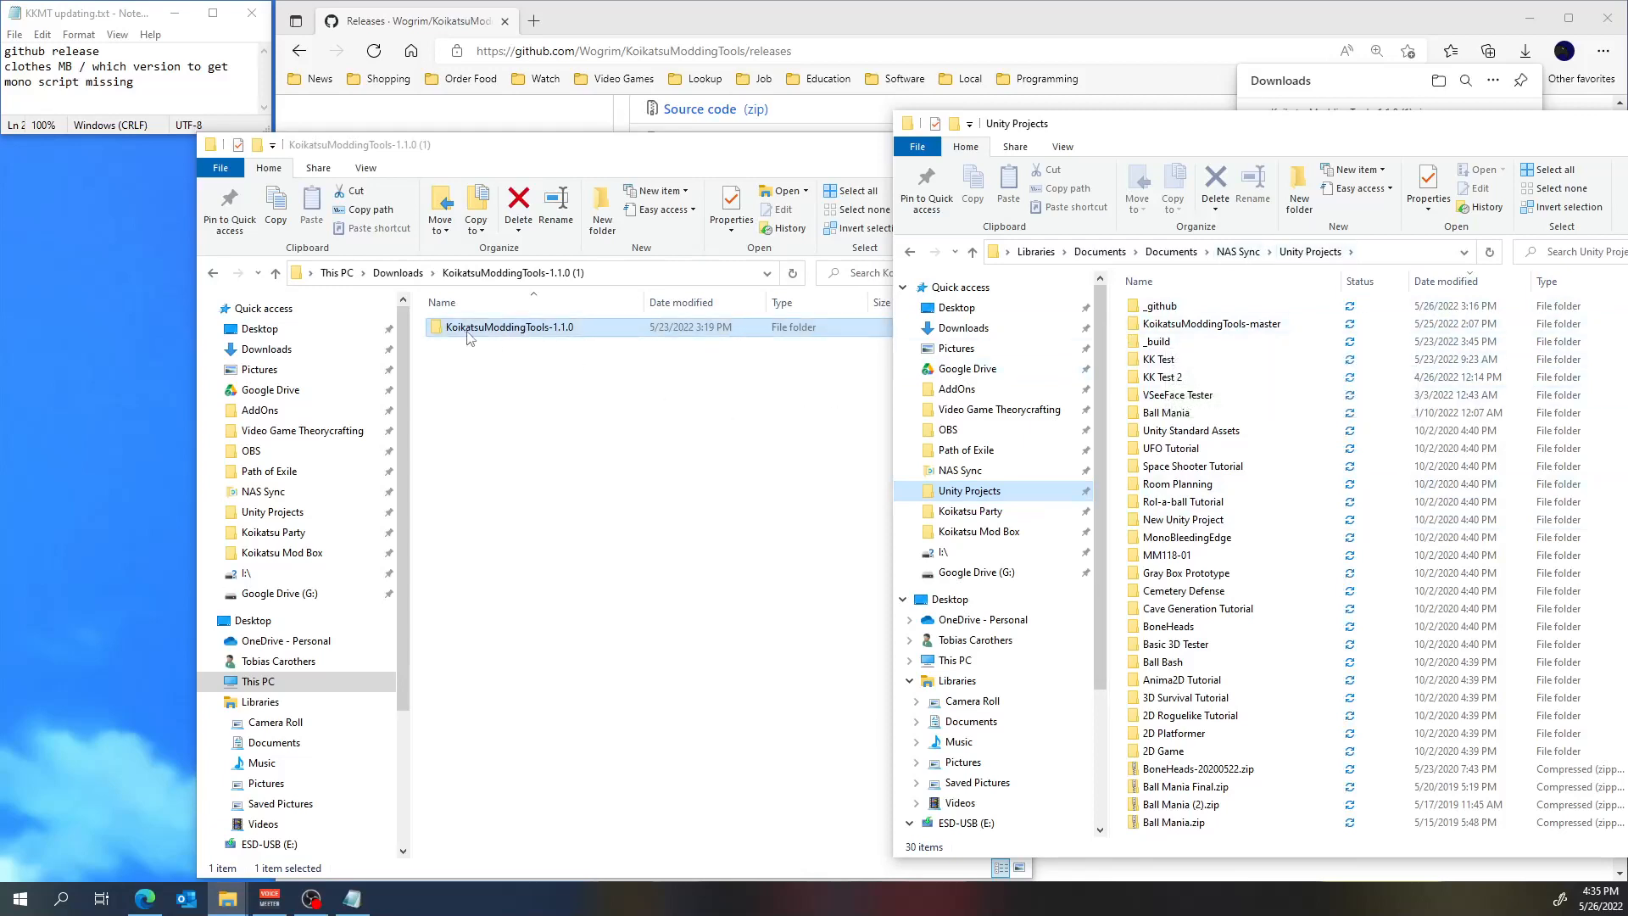
left_click_drag(1474, 153, 1067, 94)
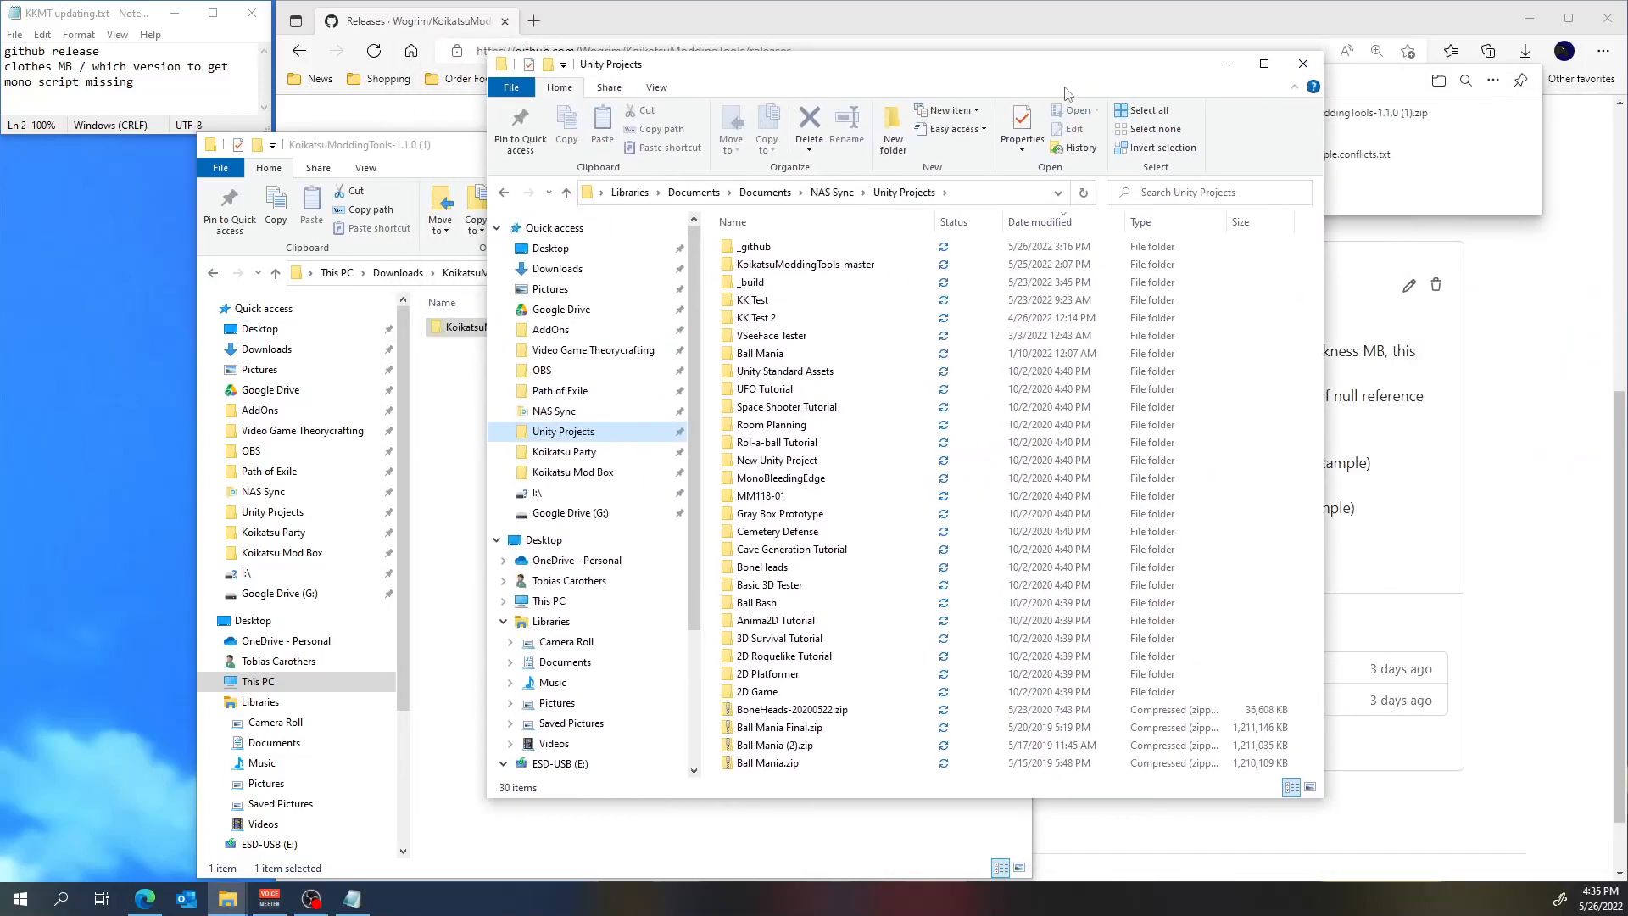
left_click_drag(1183, 799, 1186, 882)
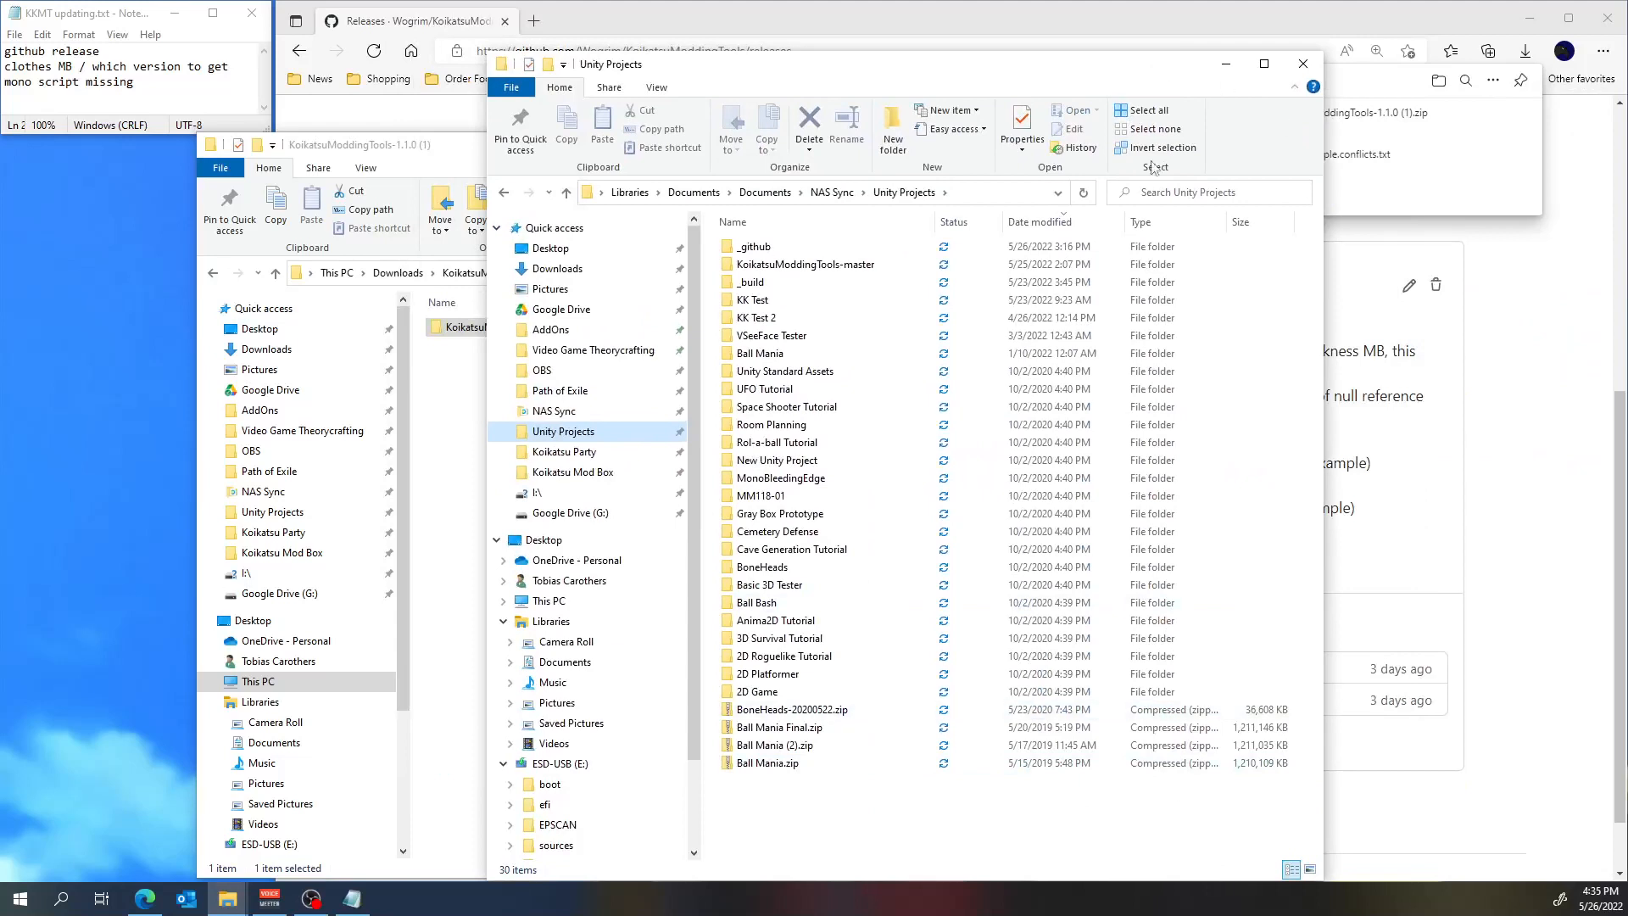
Copy the extracted KoikatsuModdingTools-1.1.0 folder into Unity Projects, and close both File Explorer windows and the browser.
left_click(475, 151)
left_click_drag(534, 330, 1105, 821)
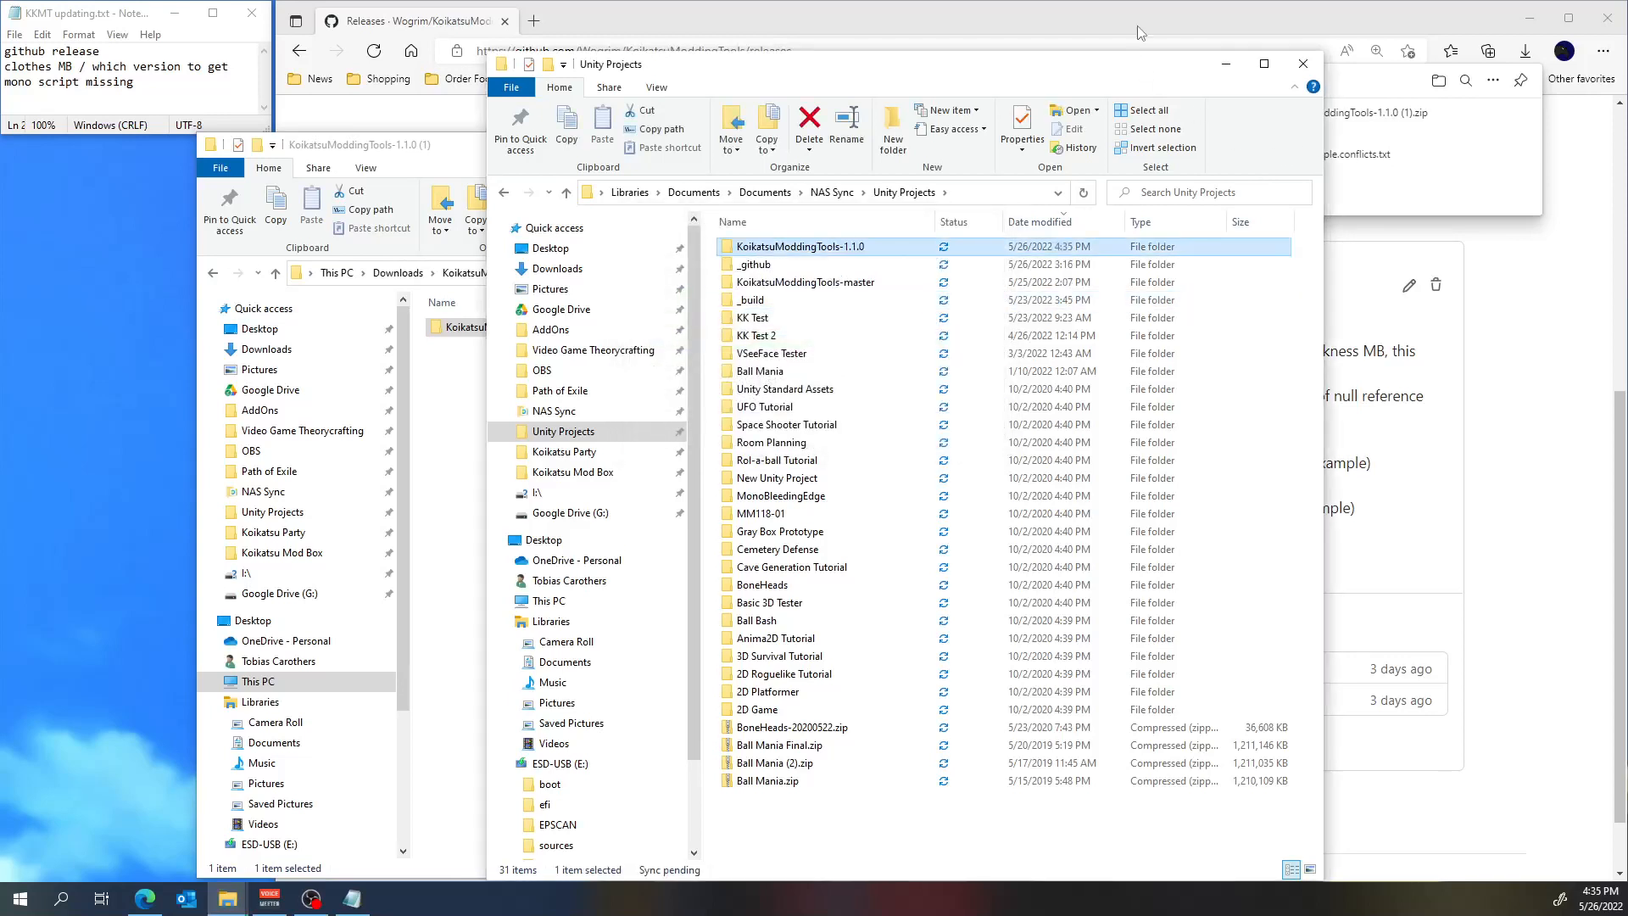
left_click(1304, 64)
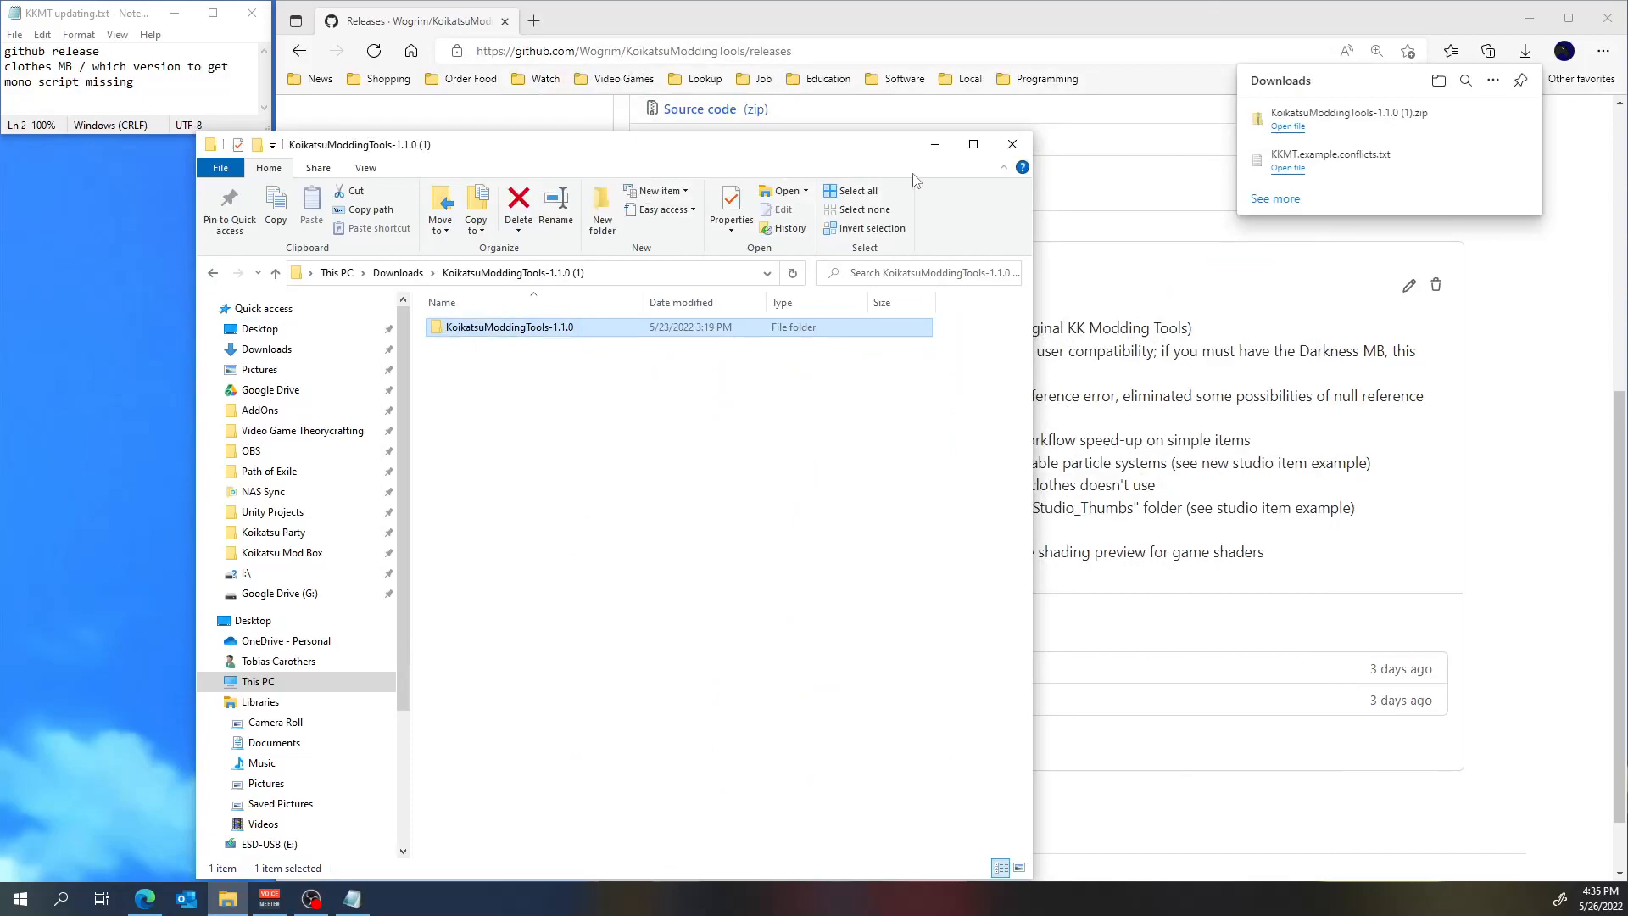
left_click(1013, 144)
left_click(1607, 17)
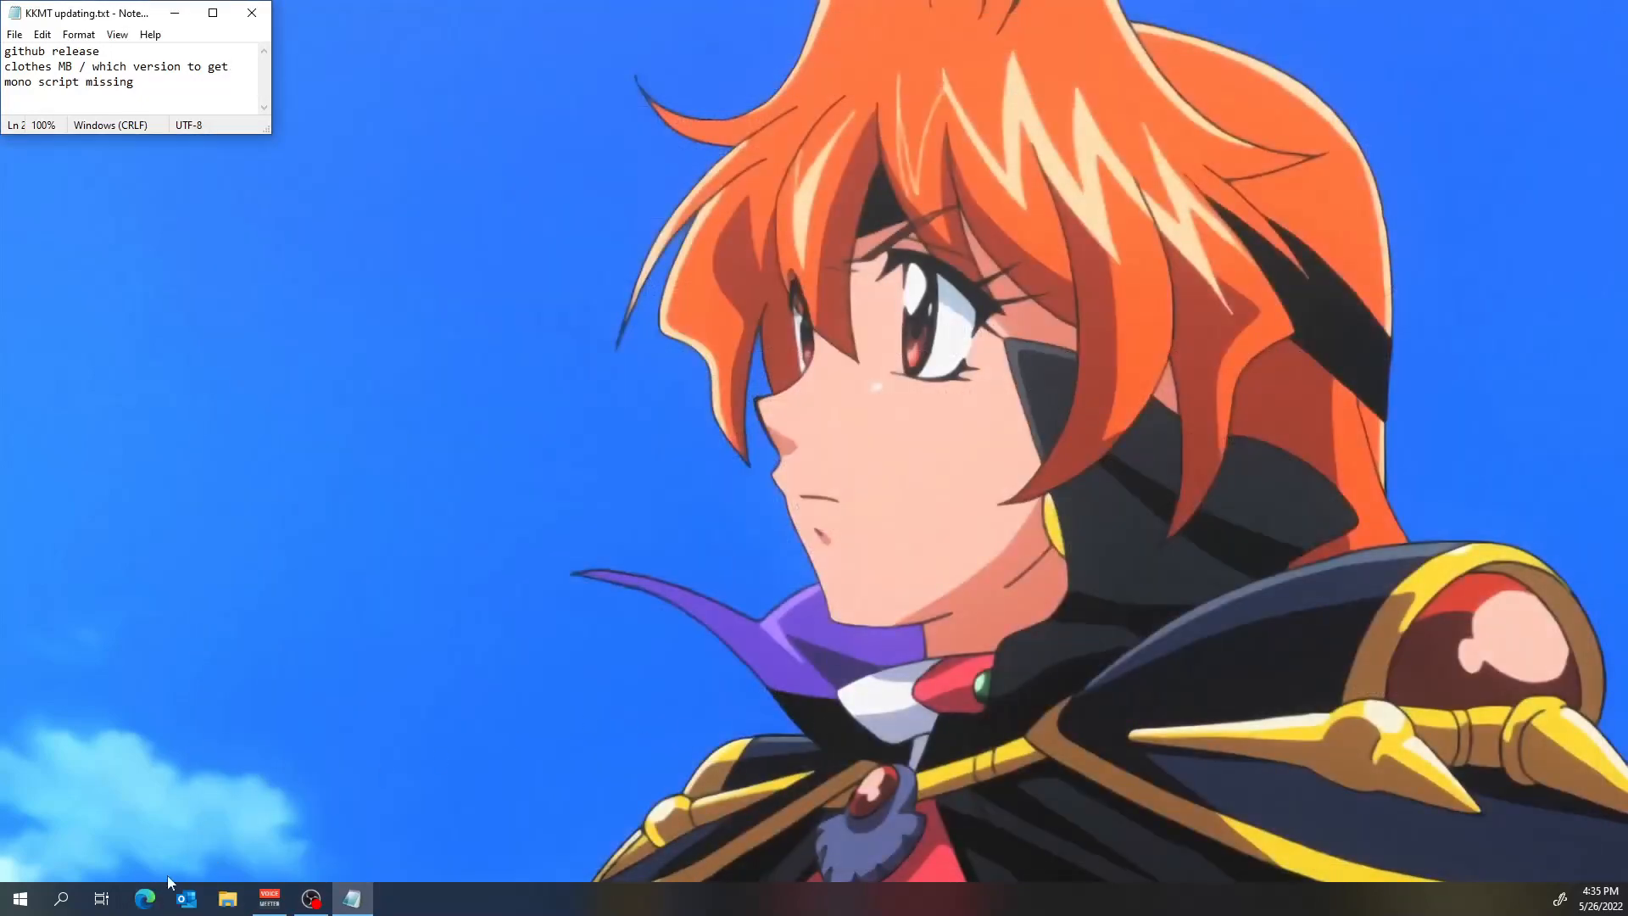
Open KoikatsuModdingTools-1.1.0 from Unity Projects as a project through Unity Hub, and close the editor once it has loaded.
left_click(18, 909)
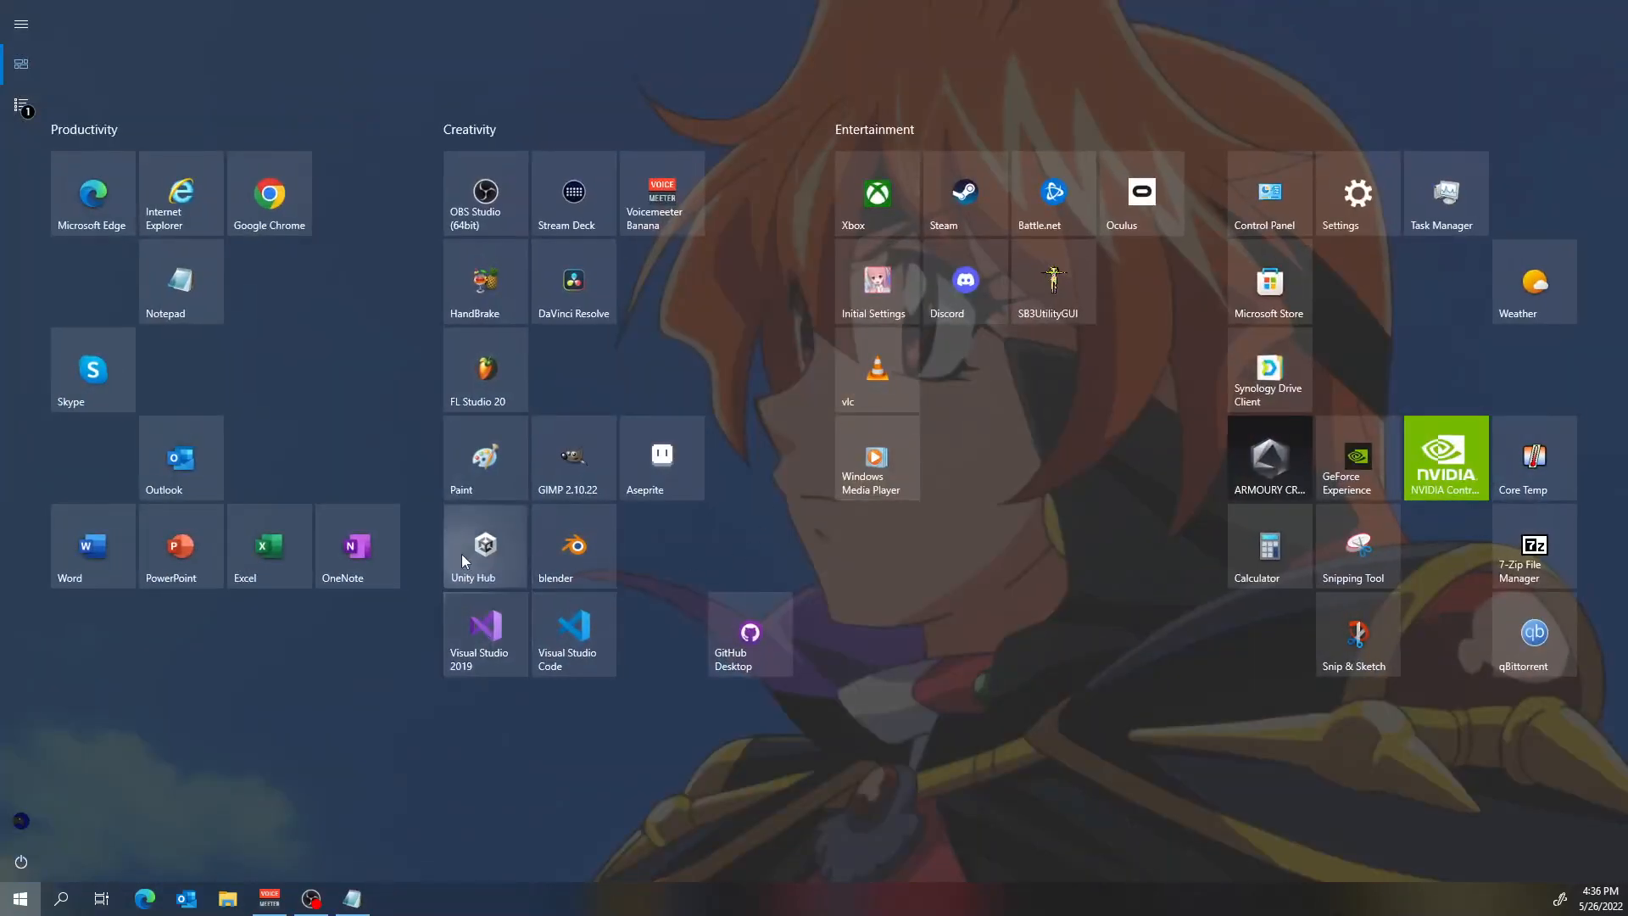
left_click(463, 558)
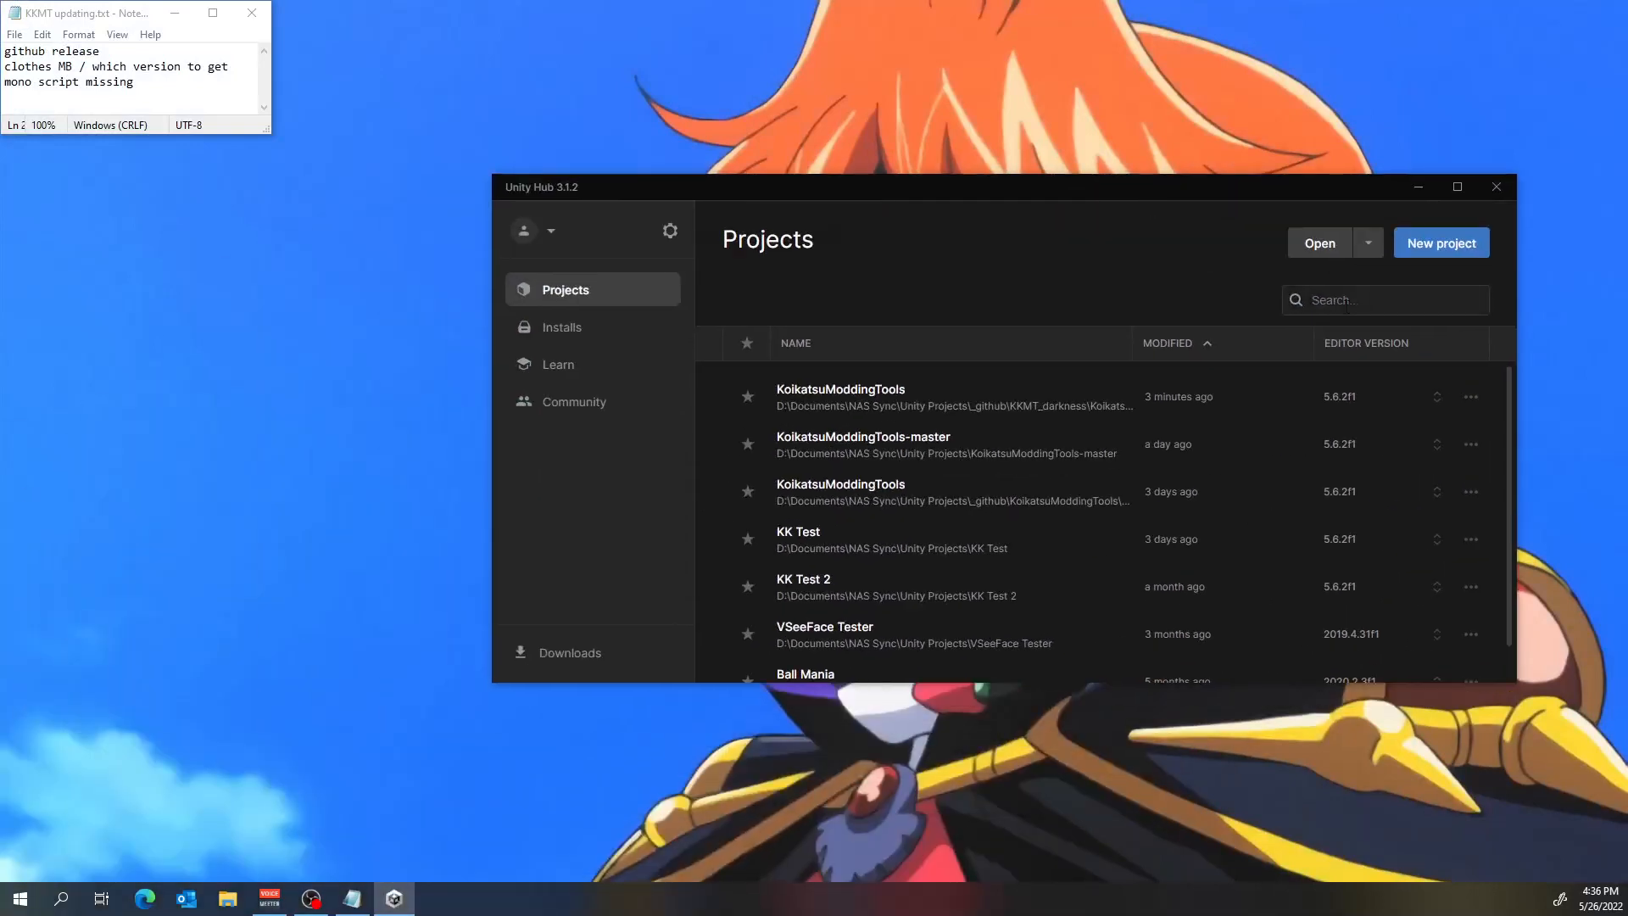
left_click(1318, 246)
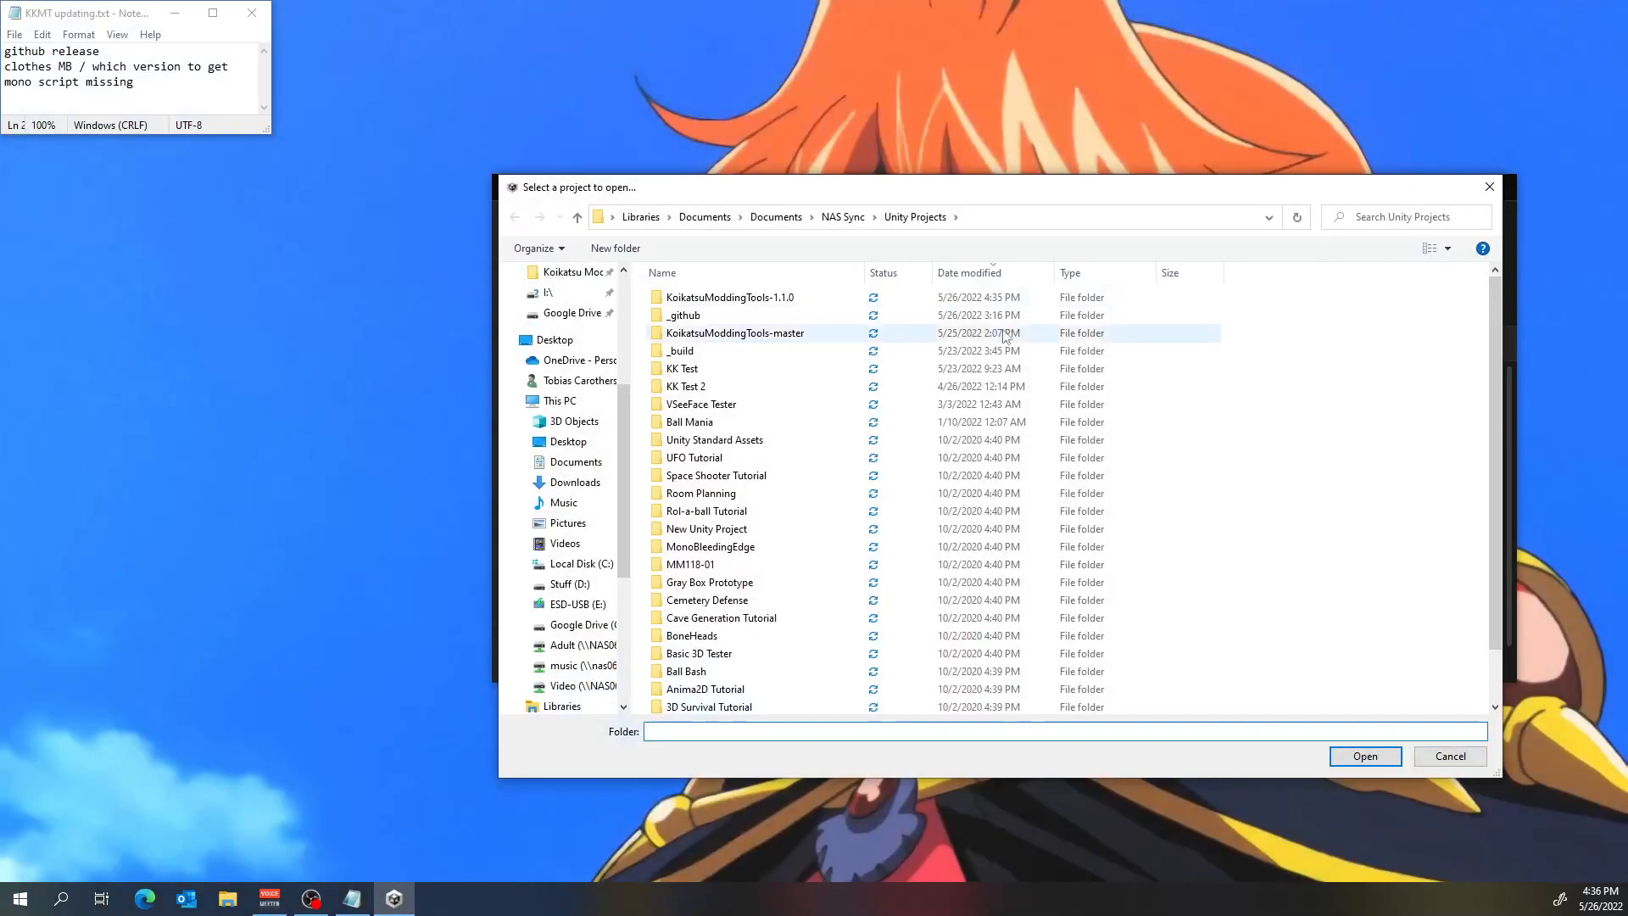
left_click(781, 301)
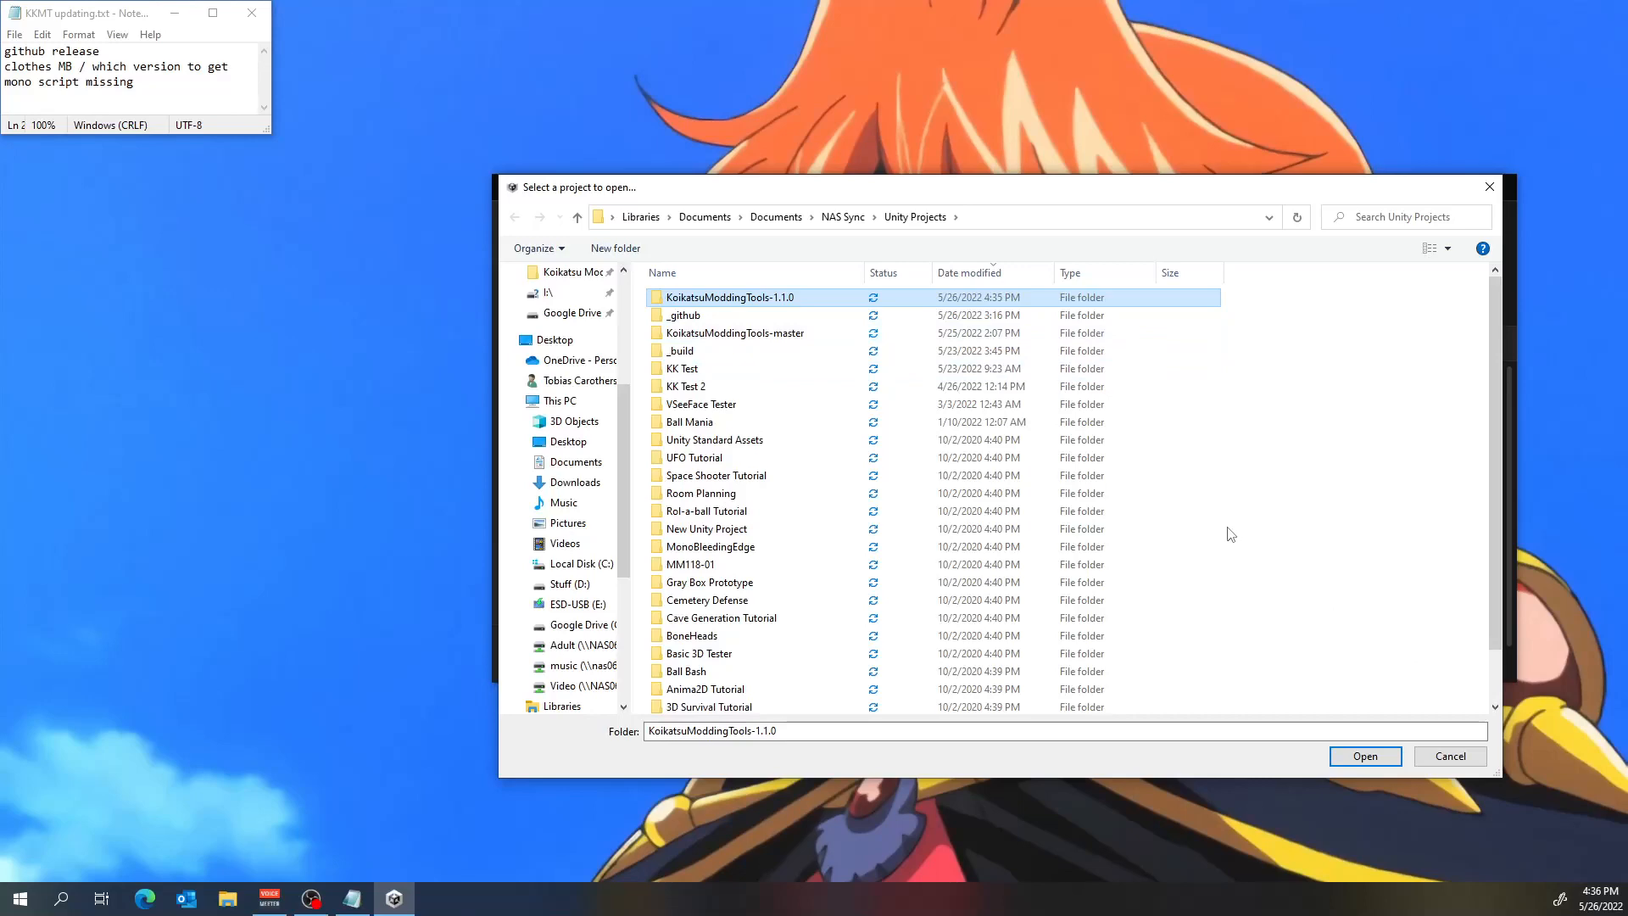
left_click(1365, 755)
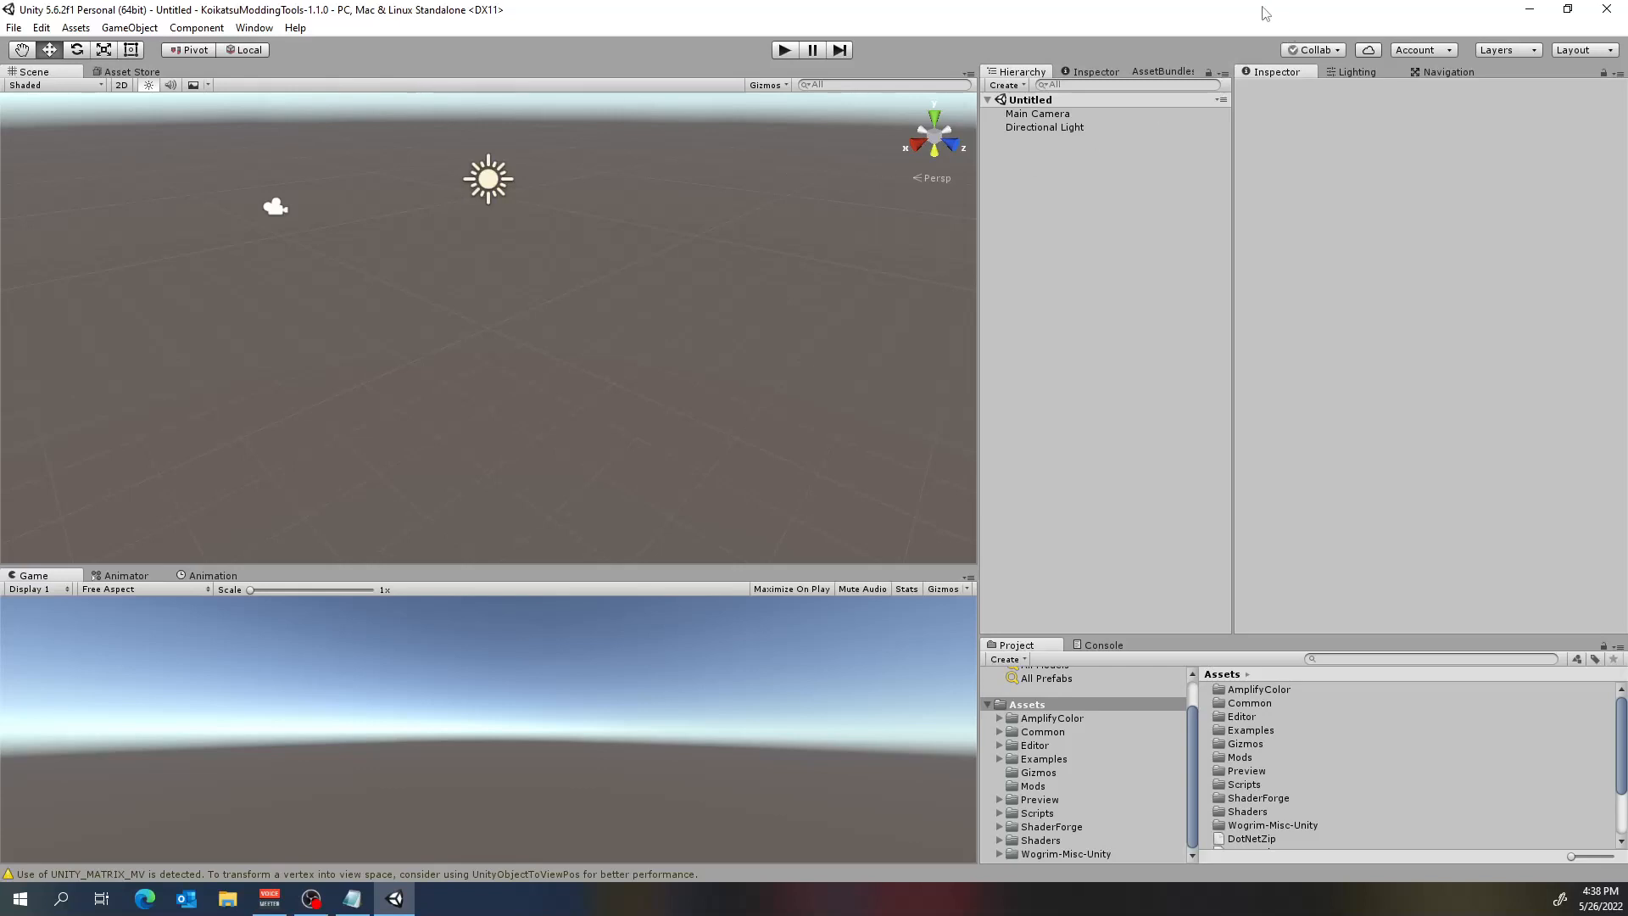
left_click(1607, 10)
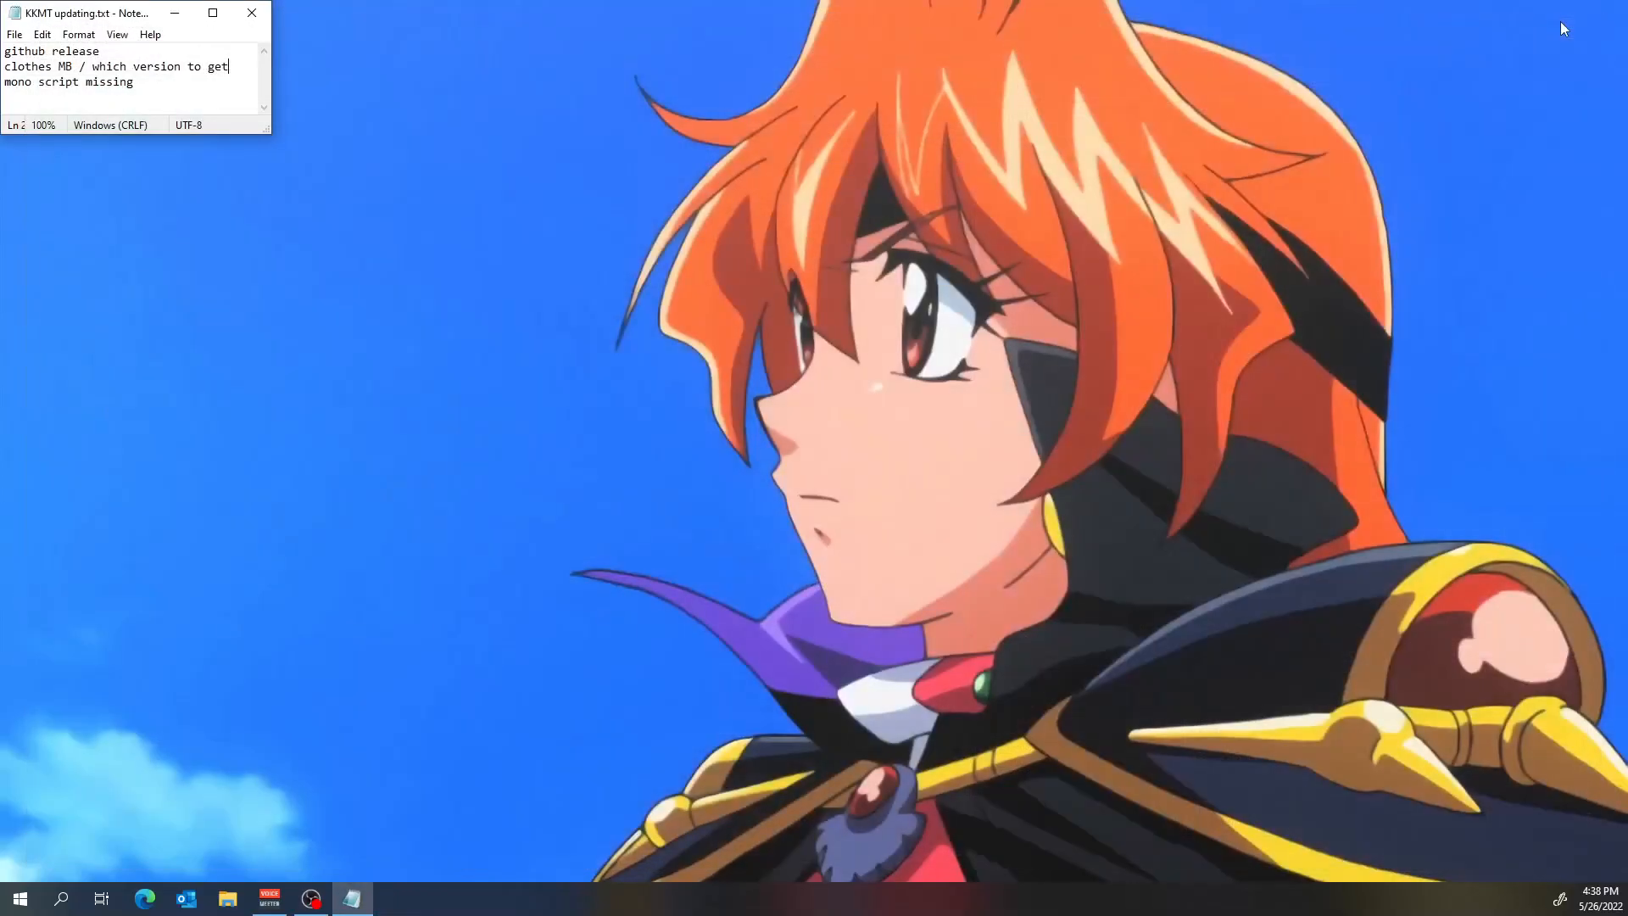
Open two File Explorer windows and bring one to Assets\Mods of KoikatsuModdingTools-1.1.0 in Unity Projects.
left_click(227, 898)
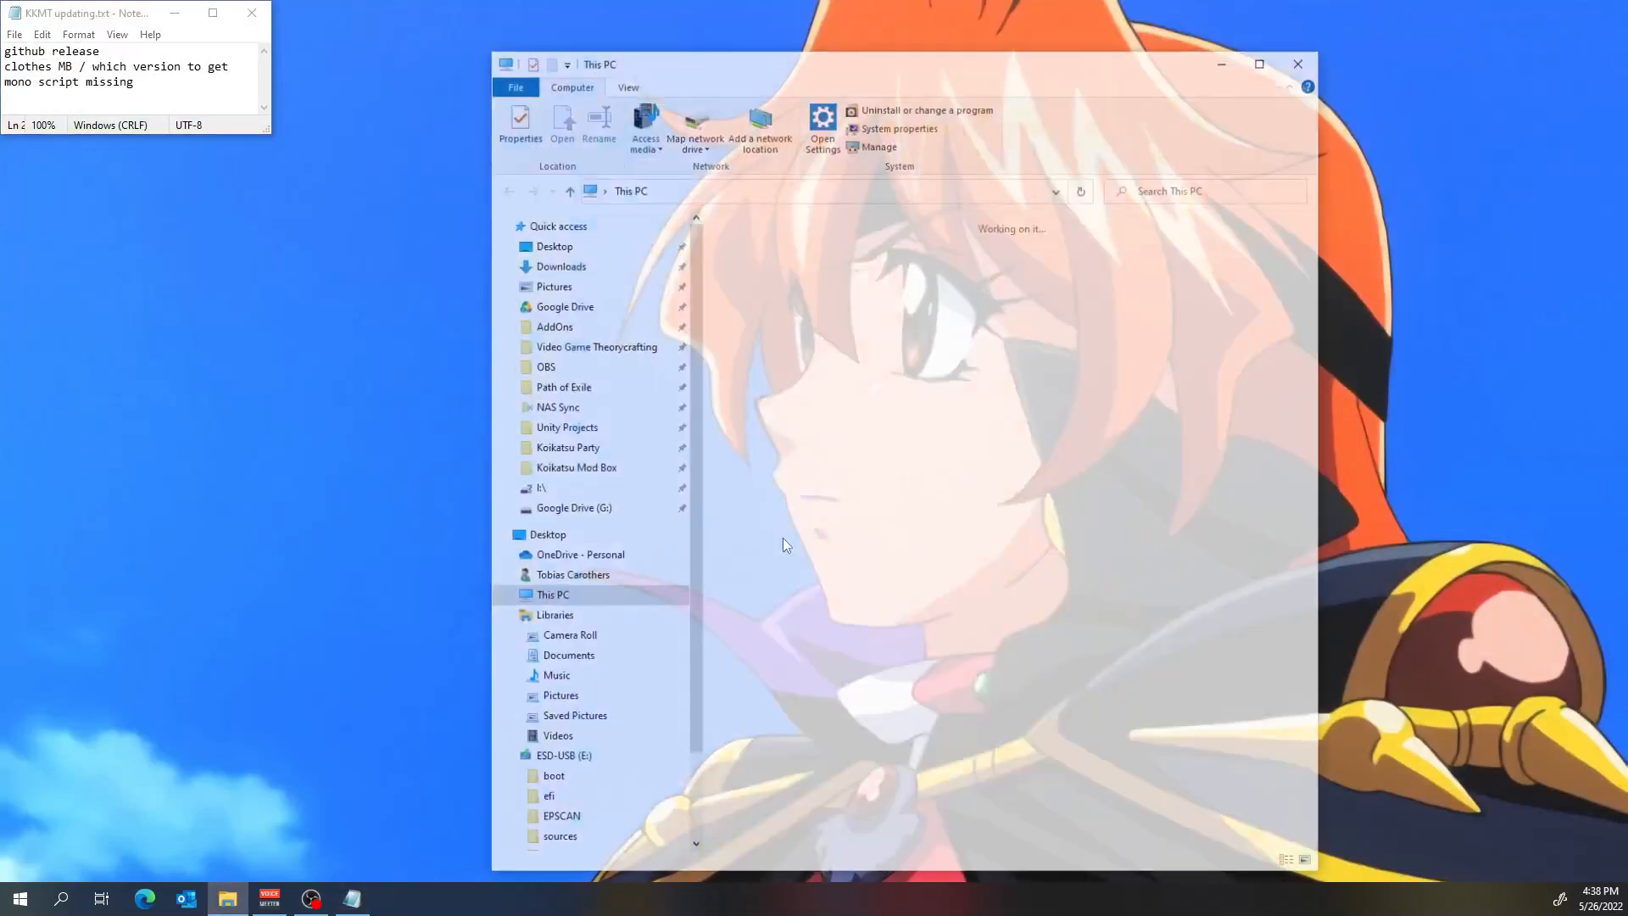
left_click_drag(1103, 67, 1352, 61)
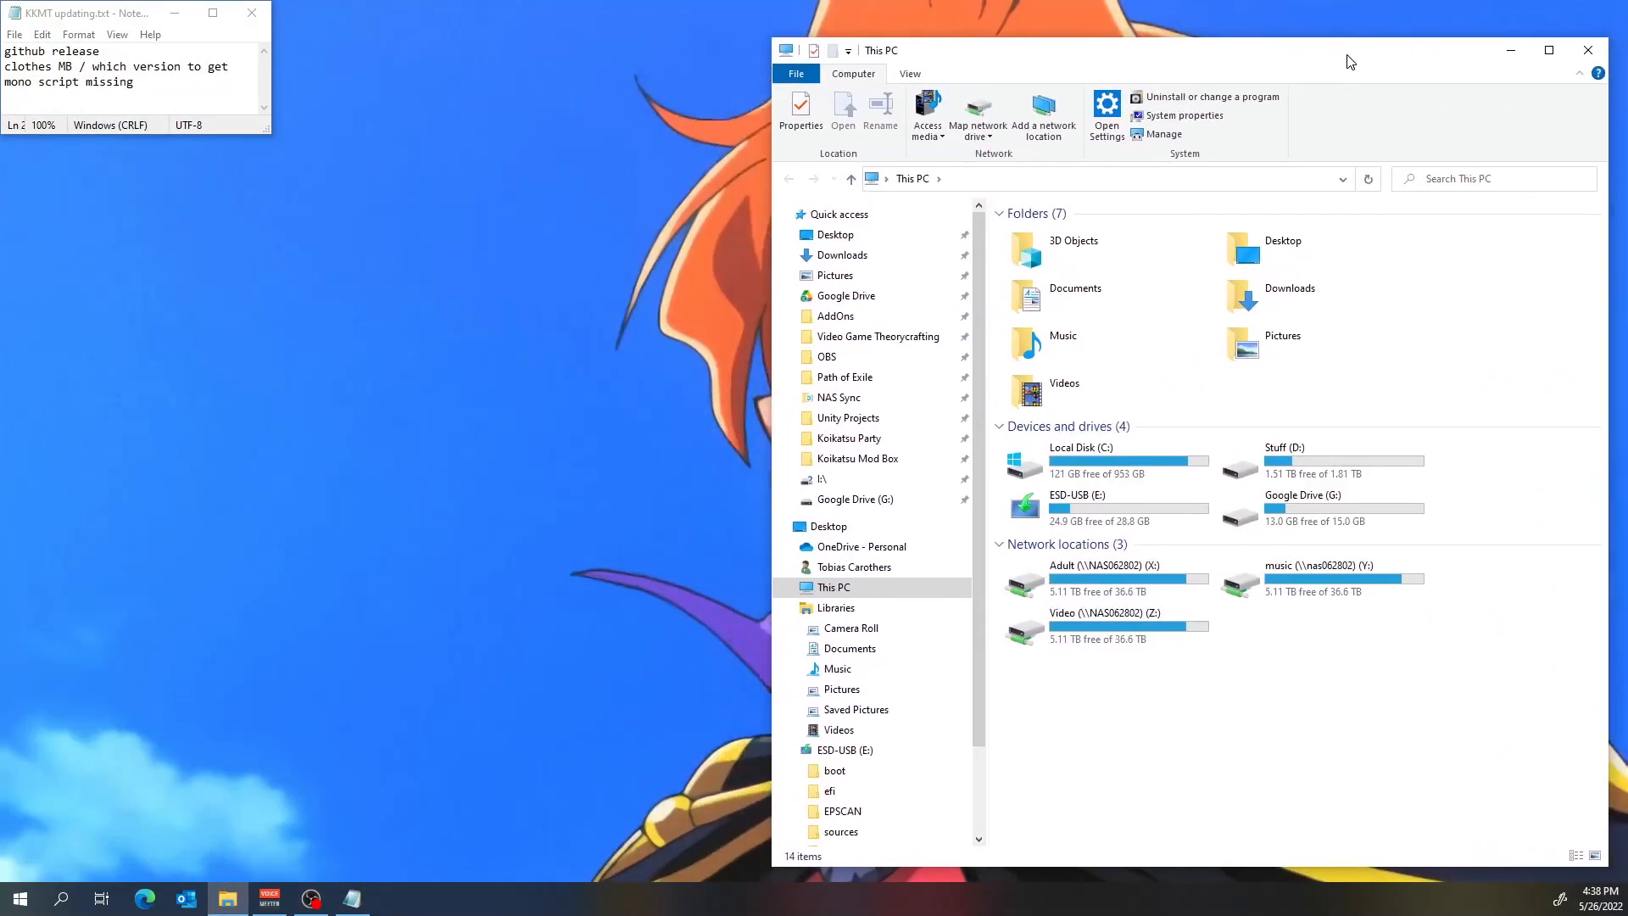
middle_click(227, 900)
left_click(874, 418)
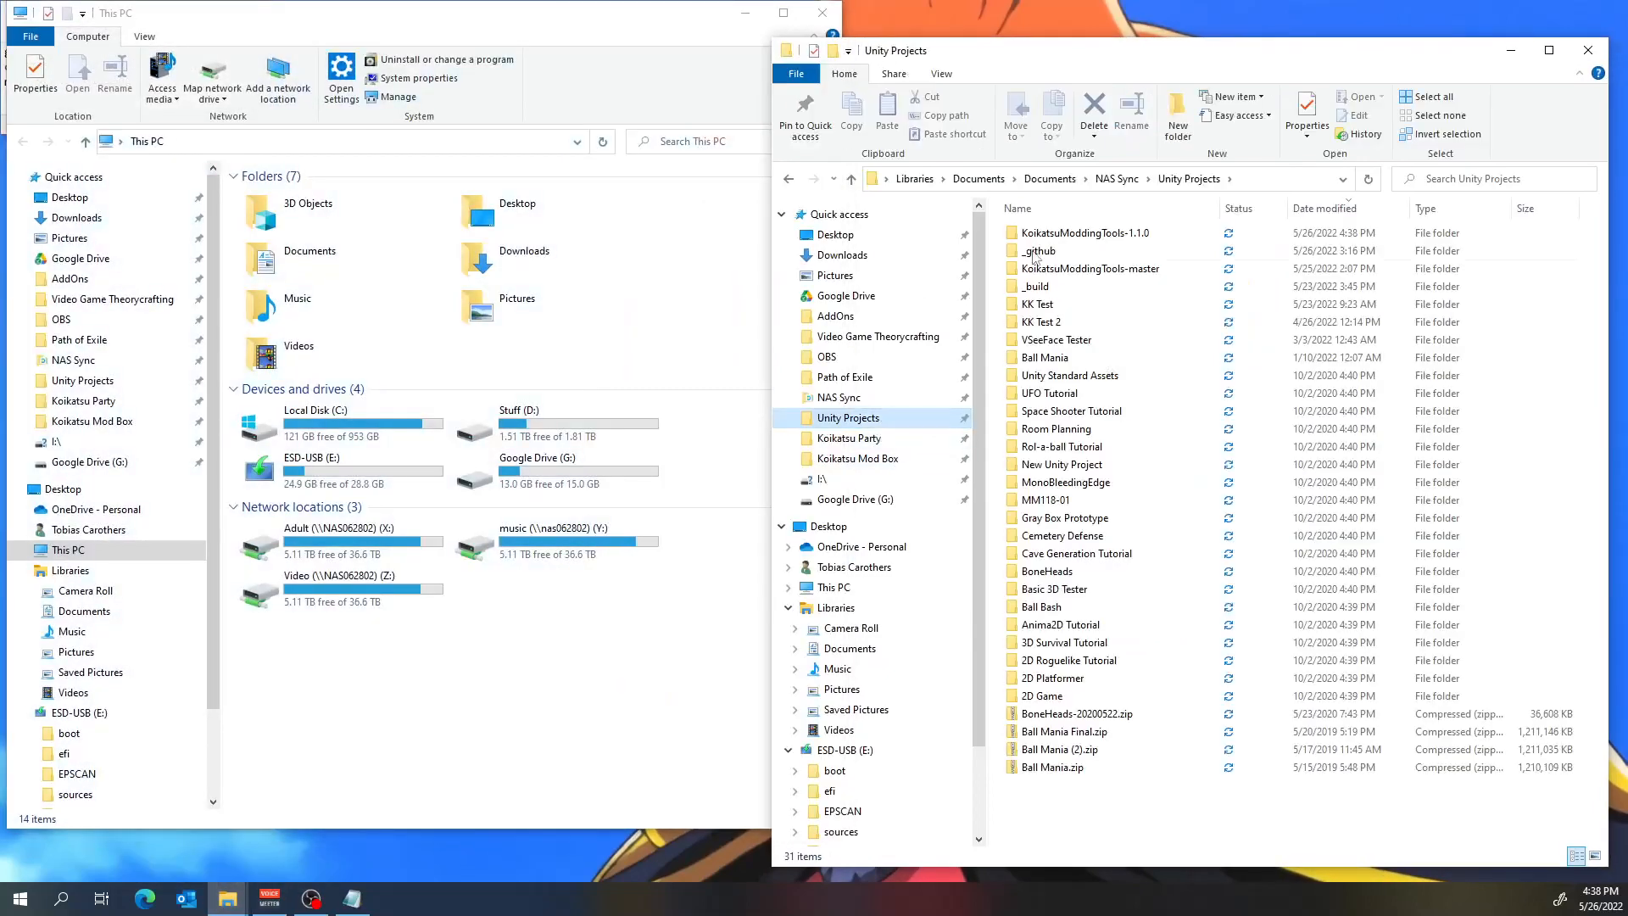
left_click(1149, 239)
double_click(1150, 239)
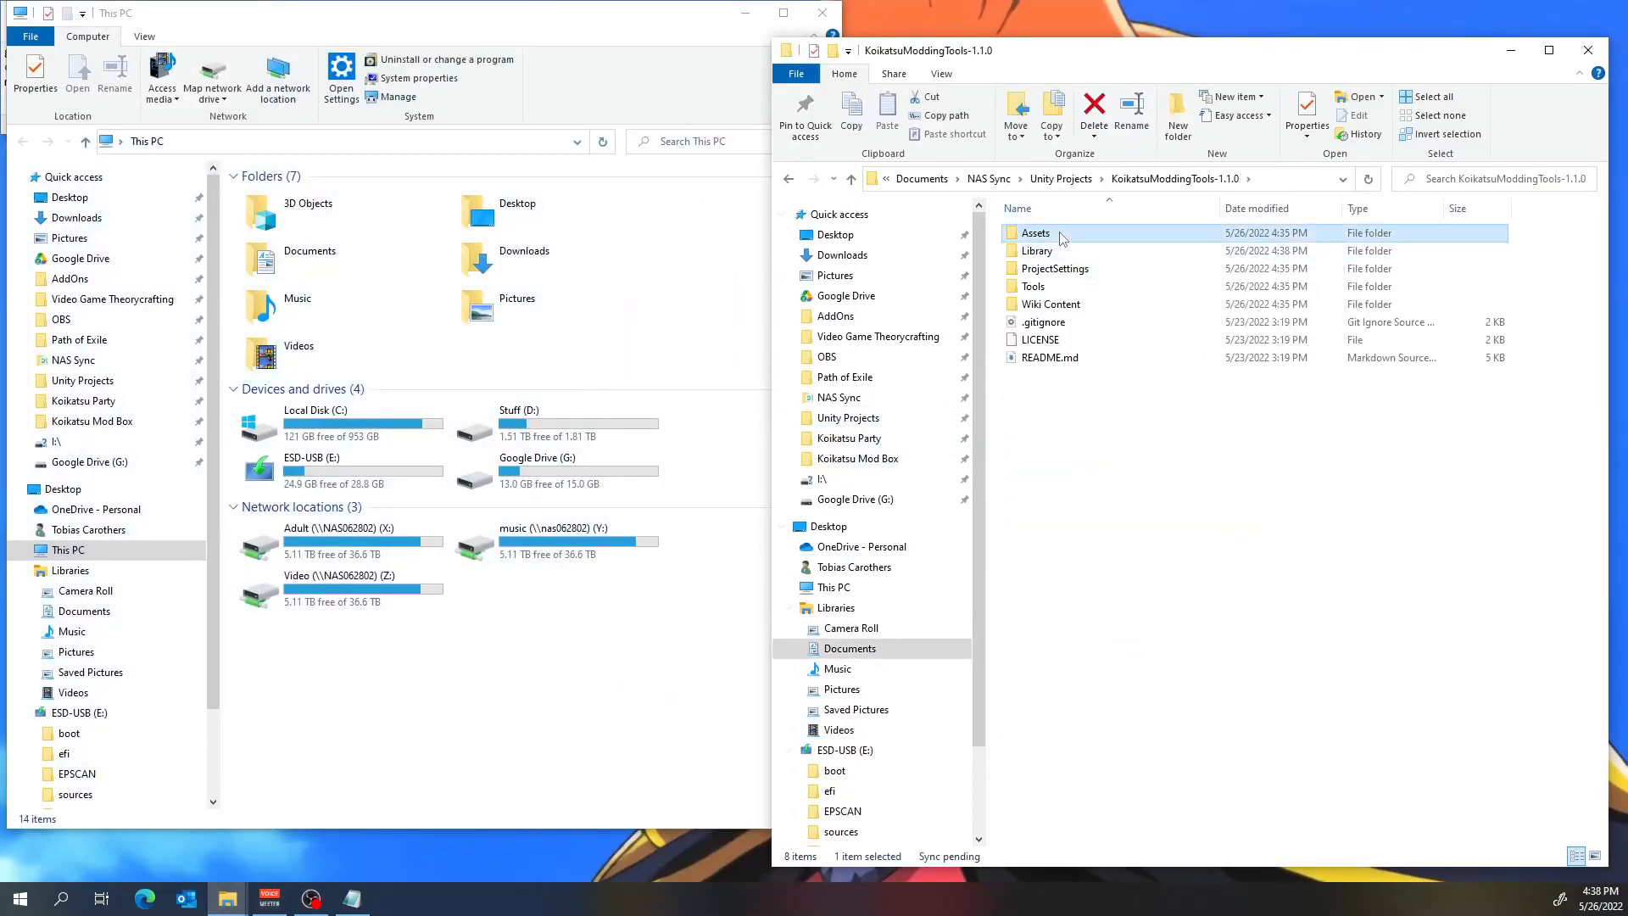
double_click(1043, 233)
double_click(1063, 327)
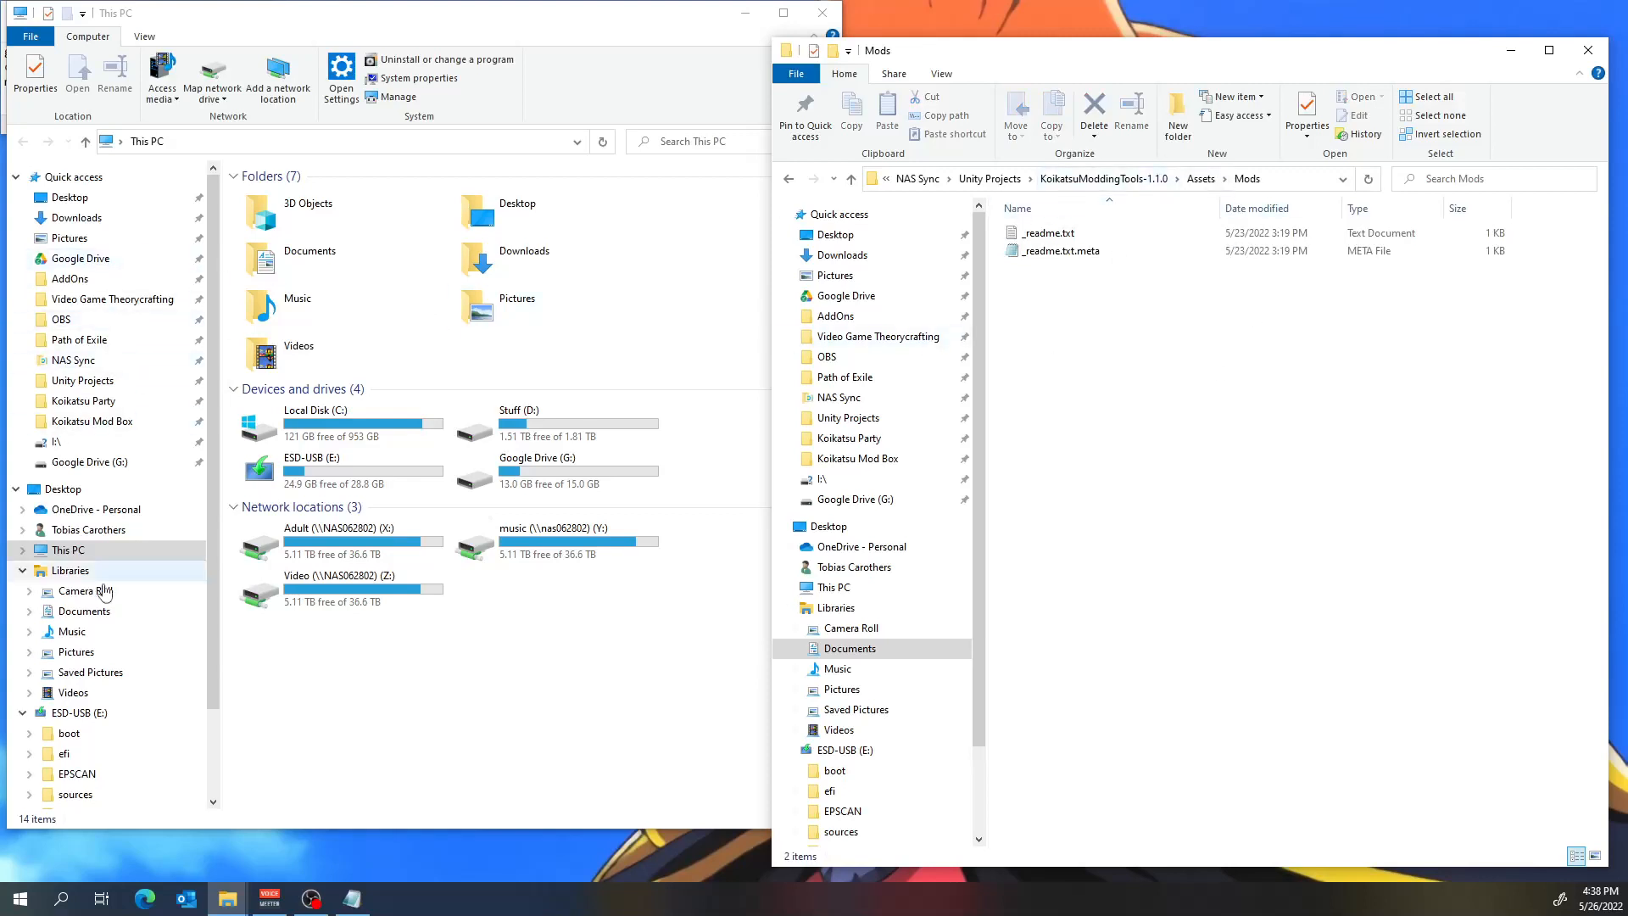
In the other File Explorer window, open Assets\Mods of the old KoikatsuModdingTools-master project in Unity Projects.
left_click(112, 384)
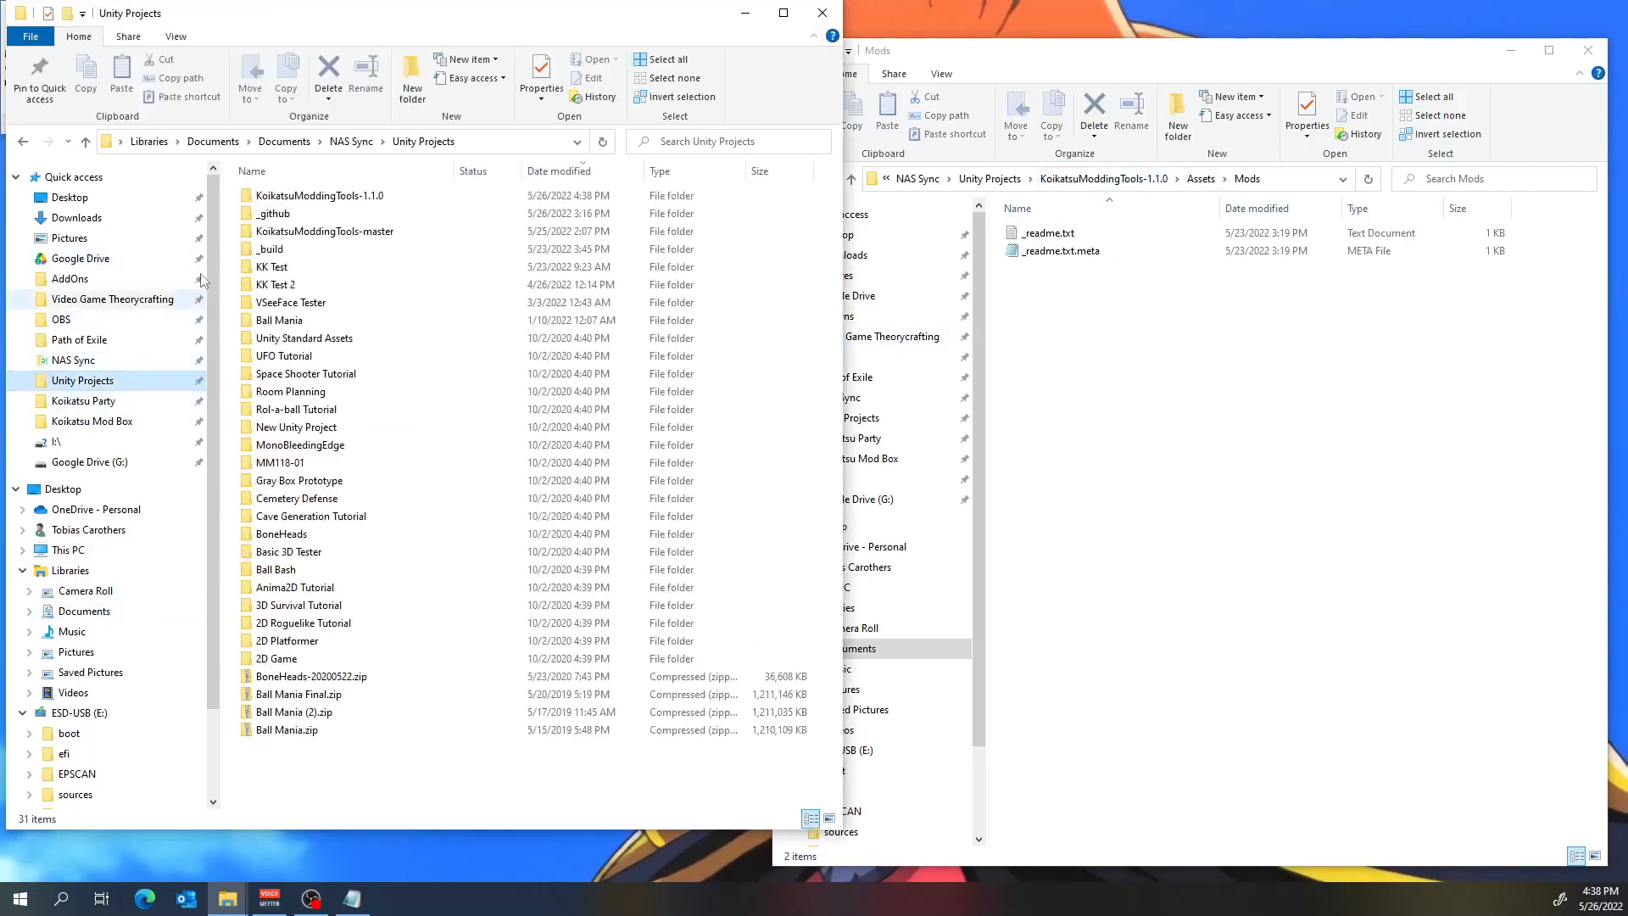
double_click(346, 231)
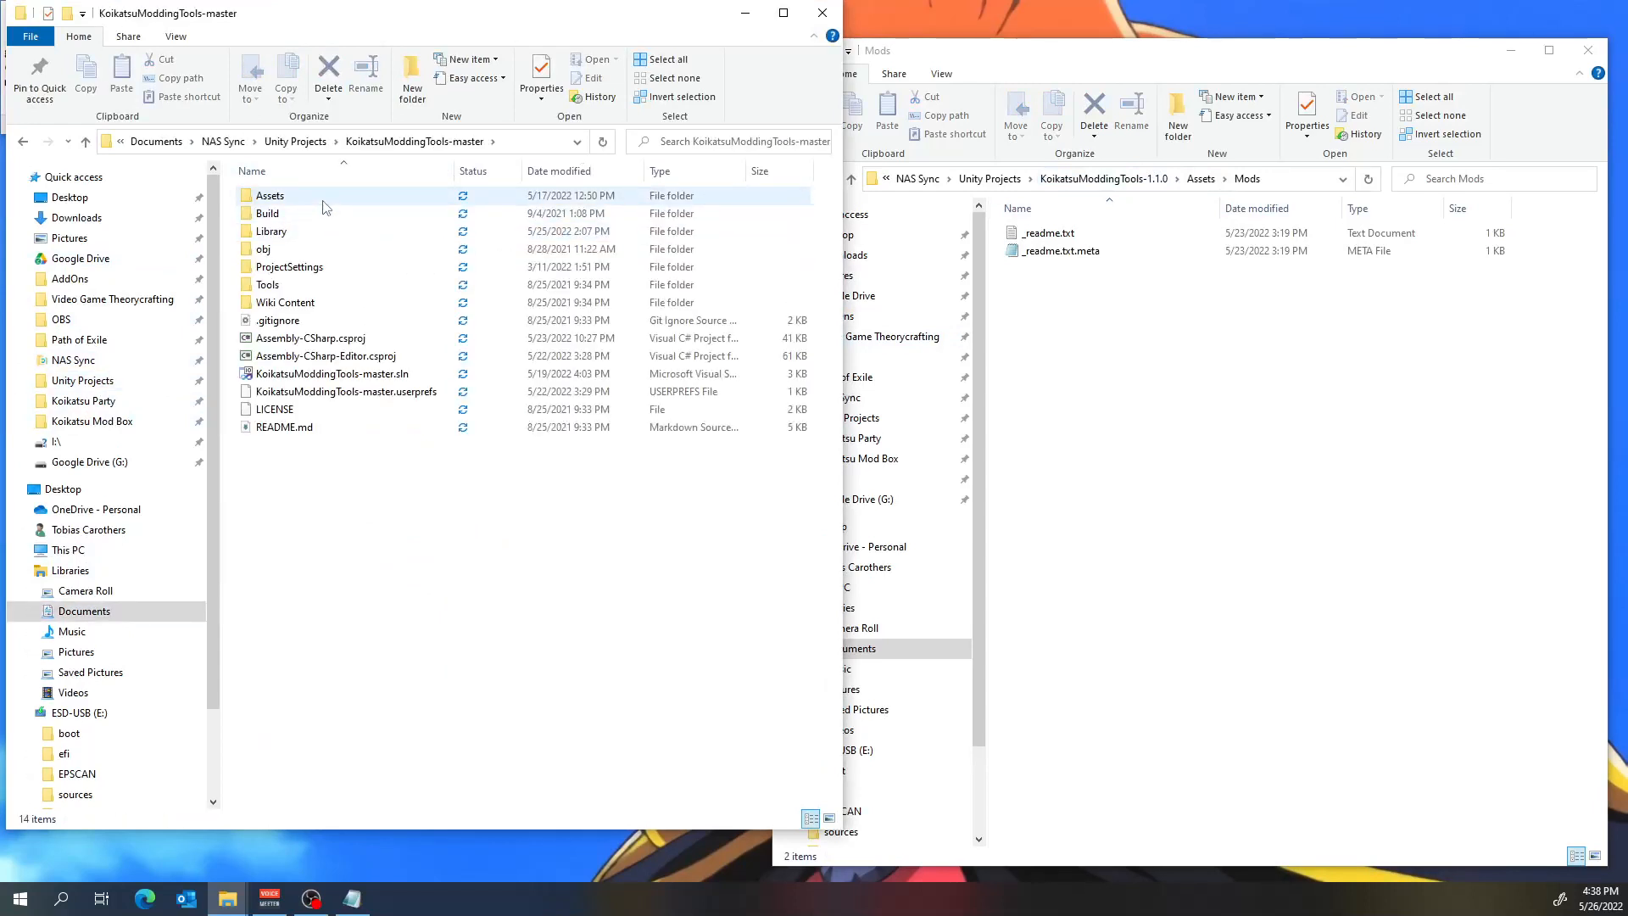
double_click(324, 203)
double_click(317, 284)
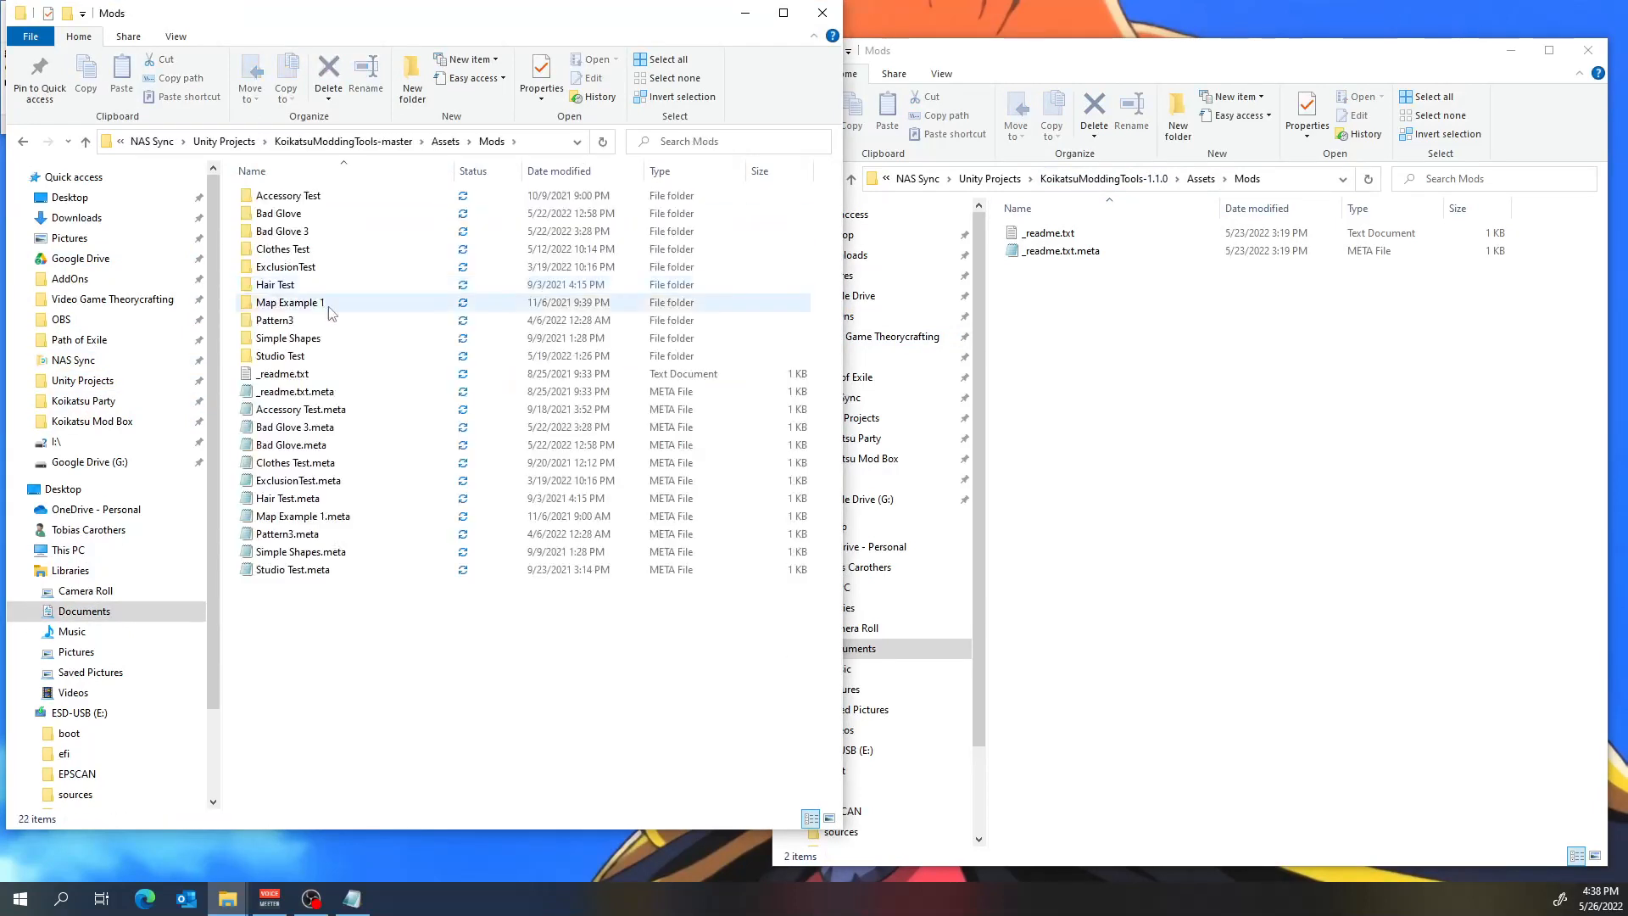
Copy all old mod folders and .meta files except _readme.txt and _readme.txt.meta into the 1.1.0 project's Mods folder, and close both windows.
left_click_drag(429, 707, 280, 192)
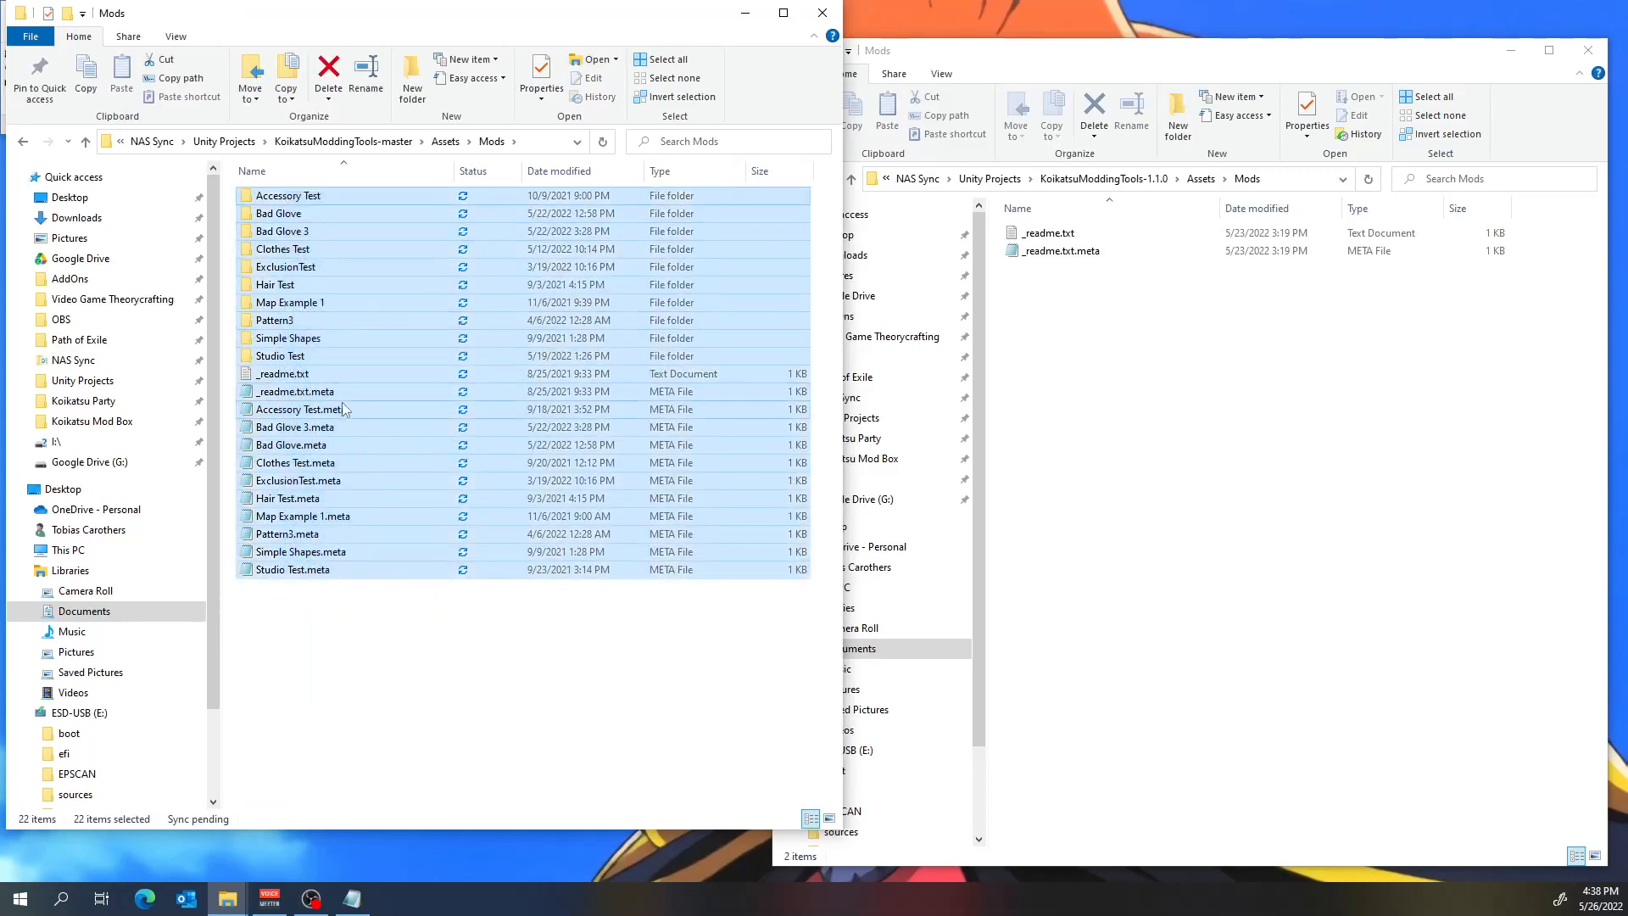
left_click(304, 374, "ctrl")
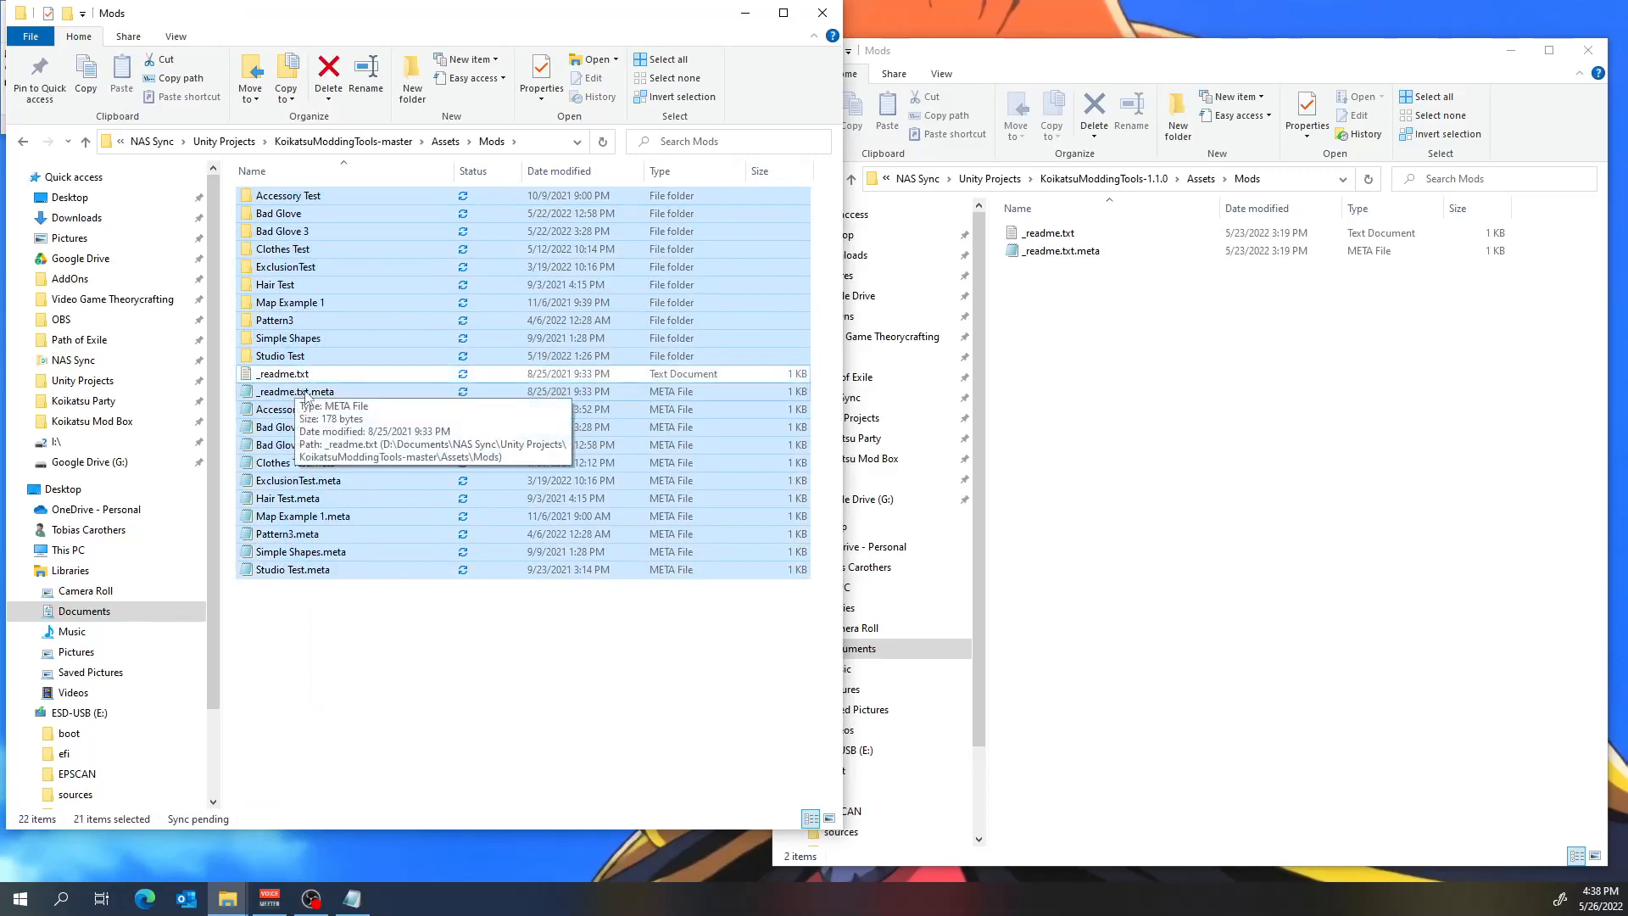
left_click(305, 392, "ctrl")
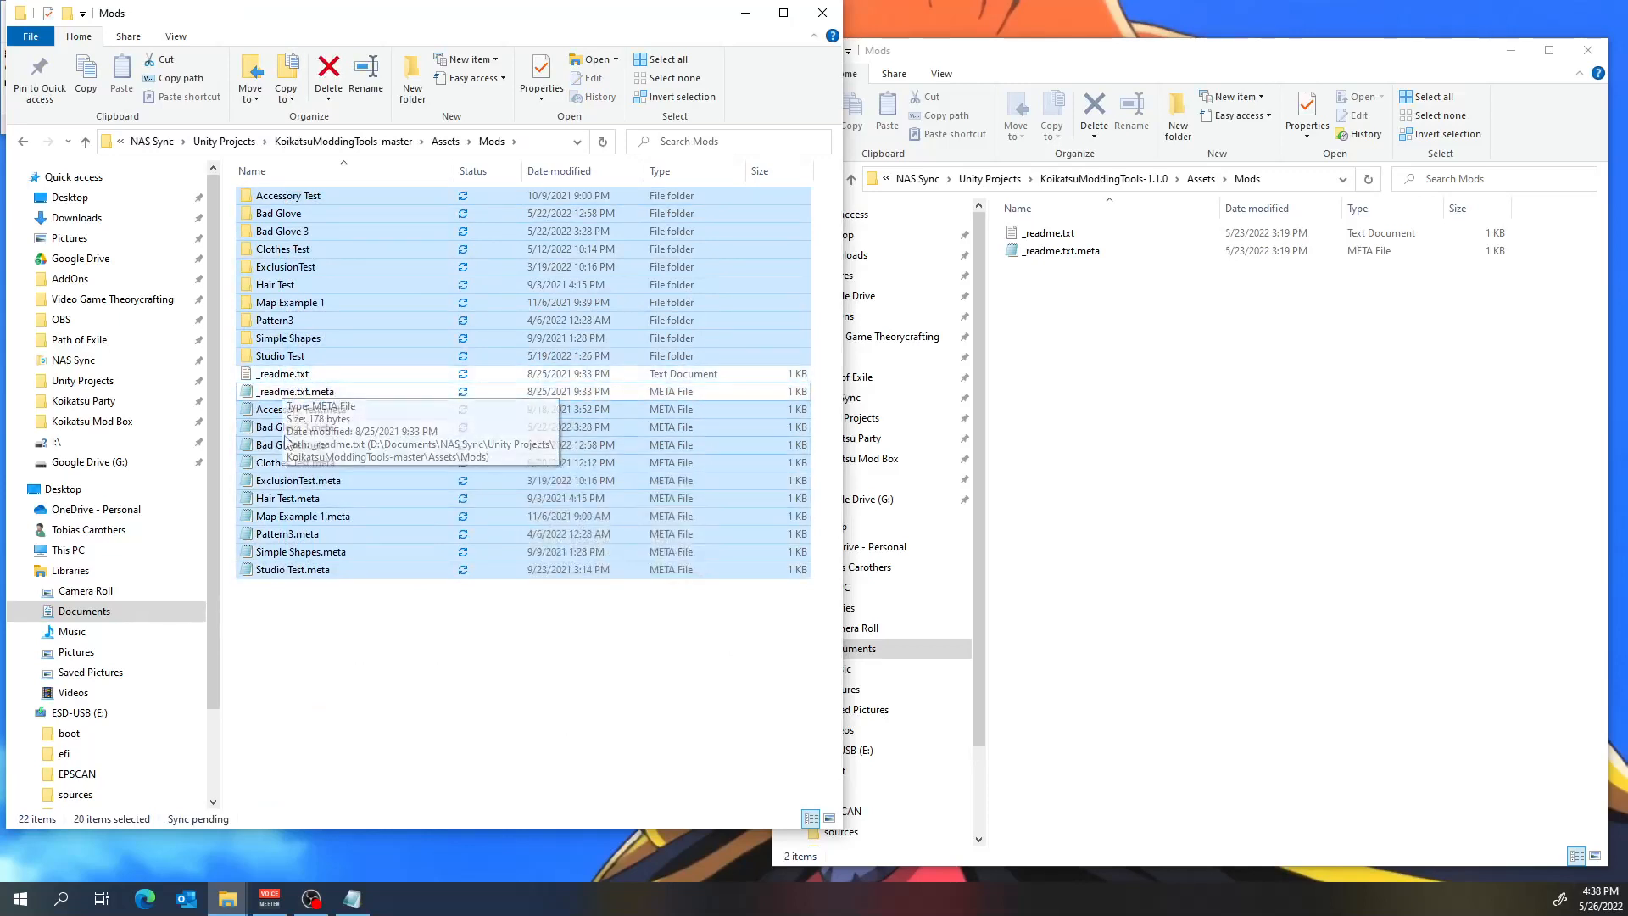
left_click_drag(284, 439, 1172, 473)
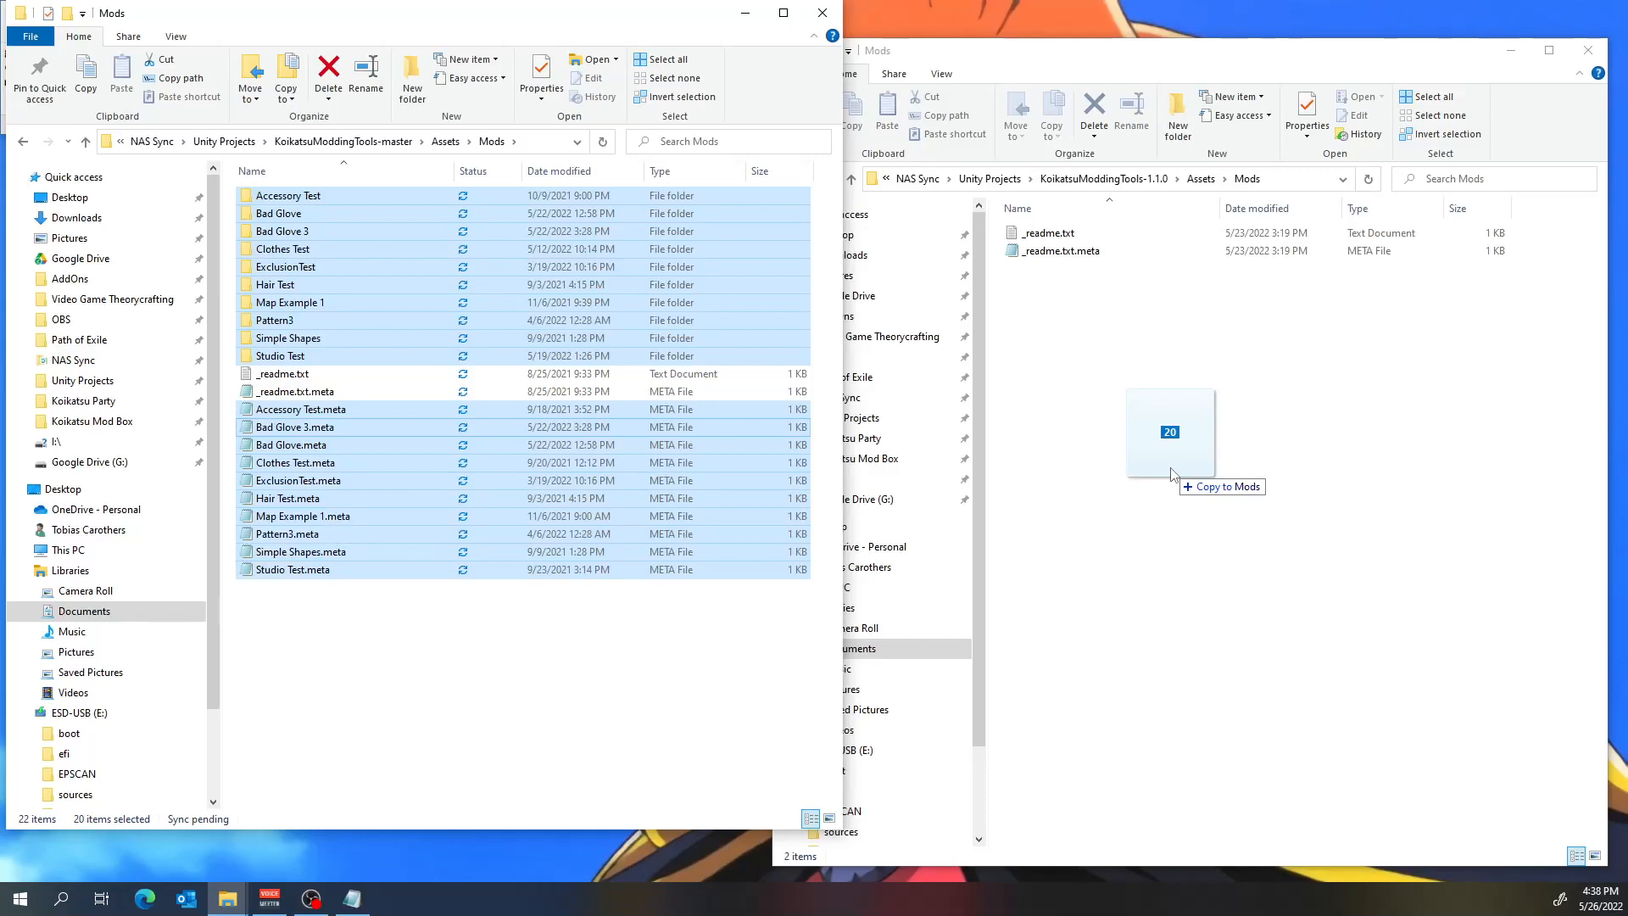
left_click_drag(1172, 473, 1172, 474, "ctrl")
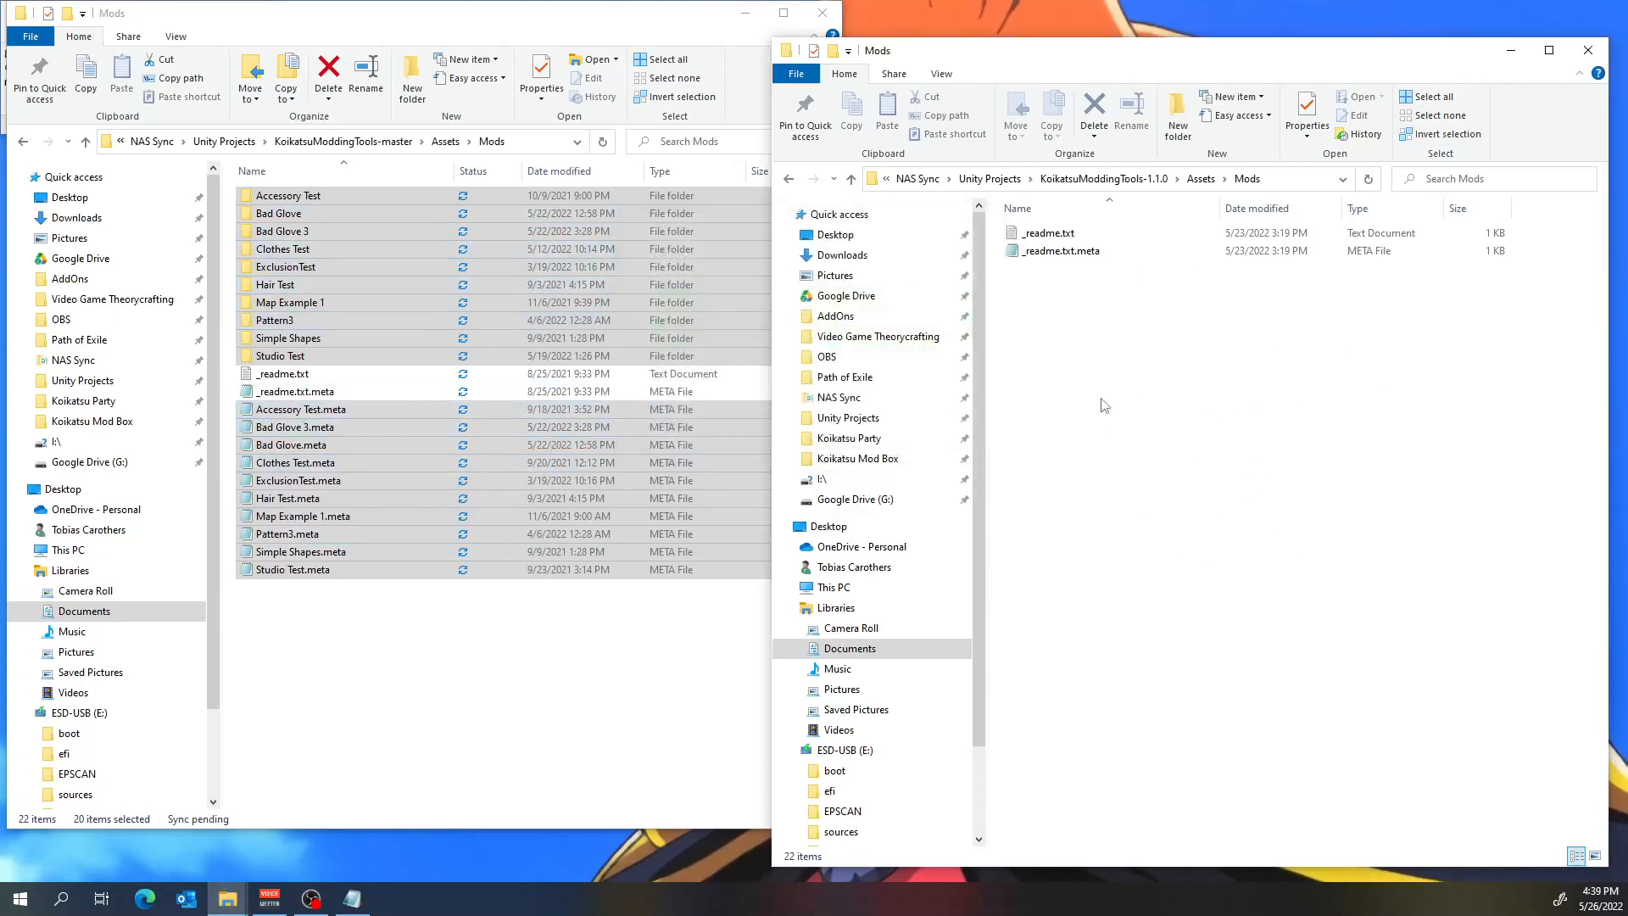
left_click(1191, 700)
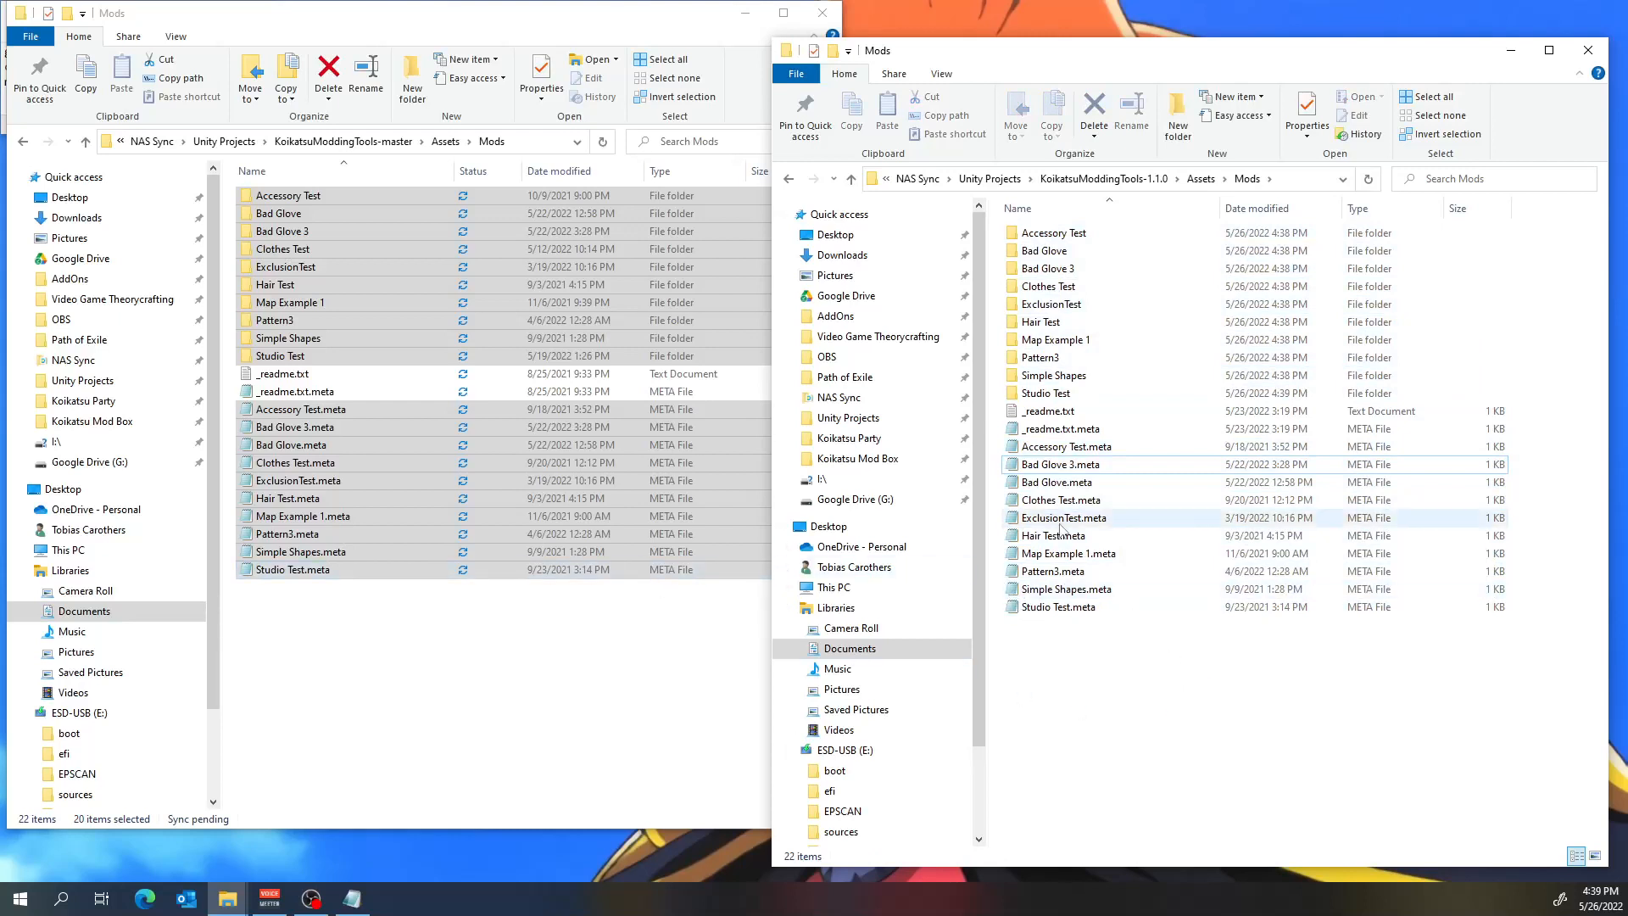
mouse_move(1081, 247)
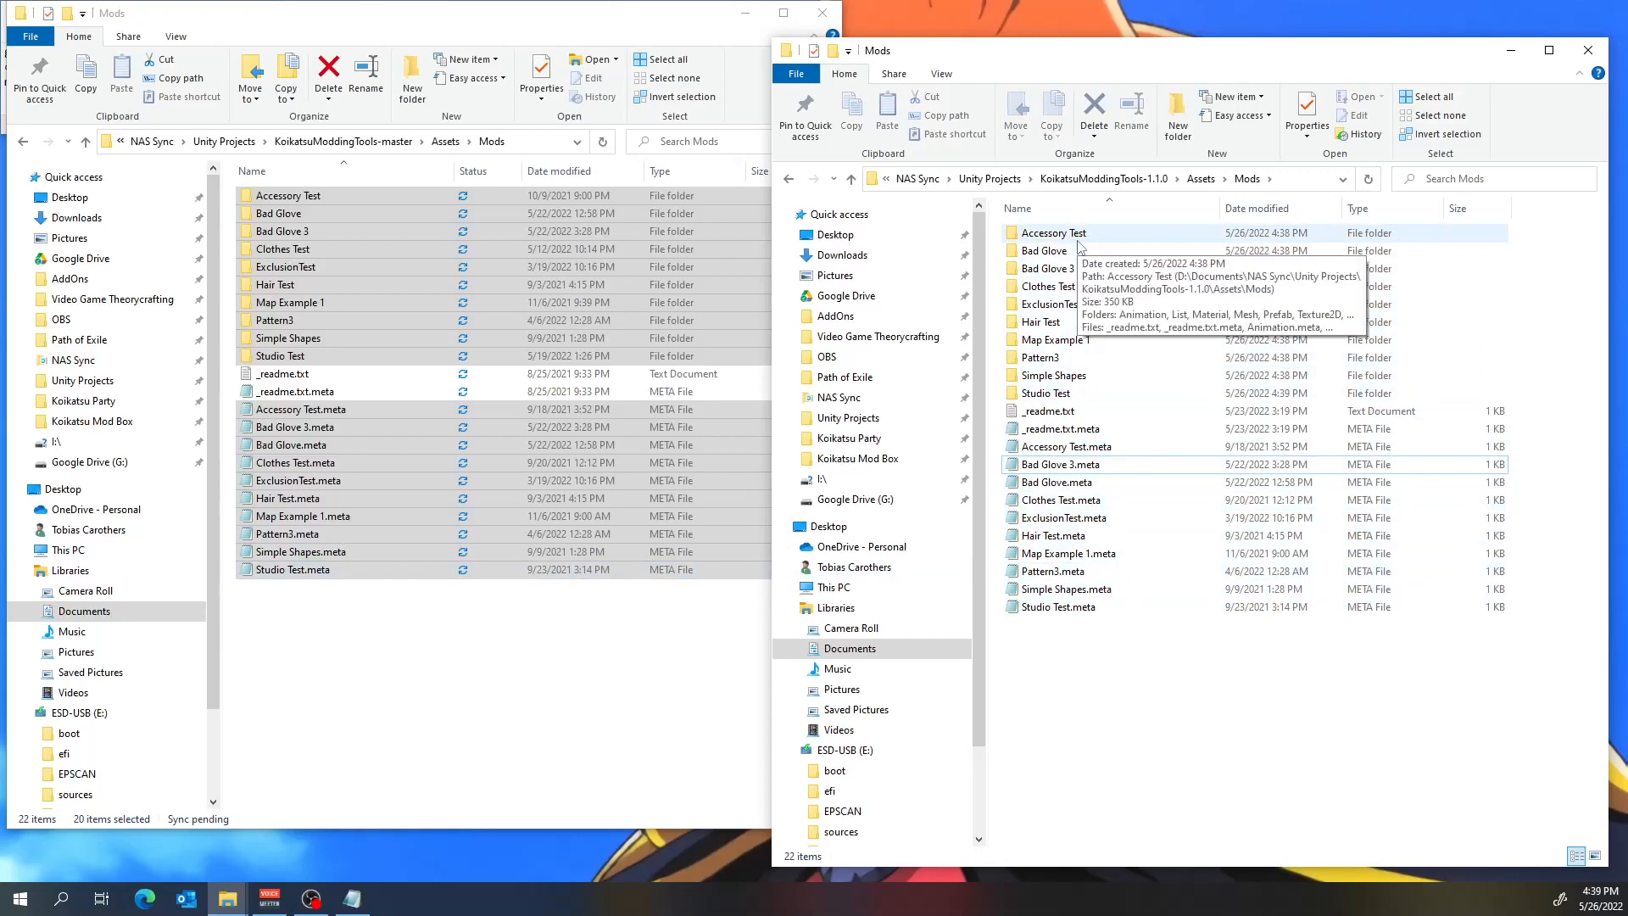
left_click(822, 12)
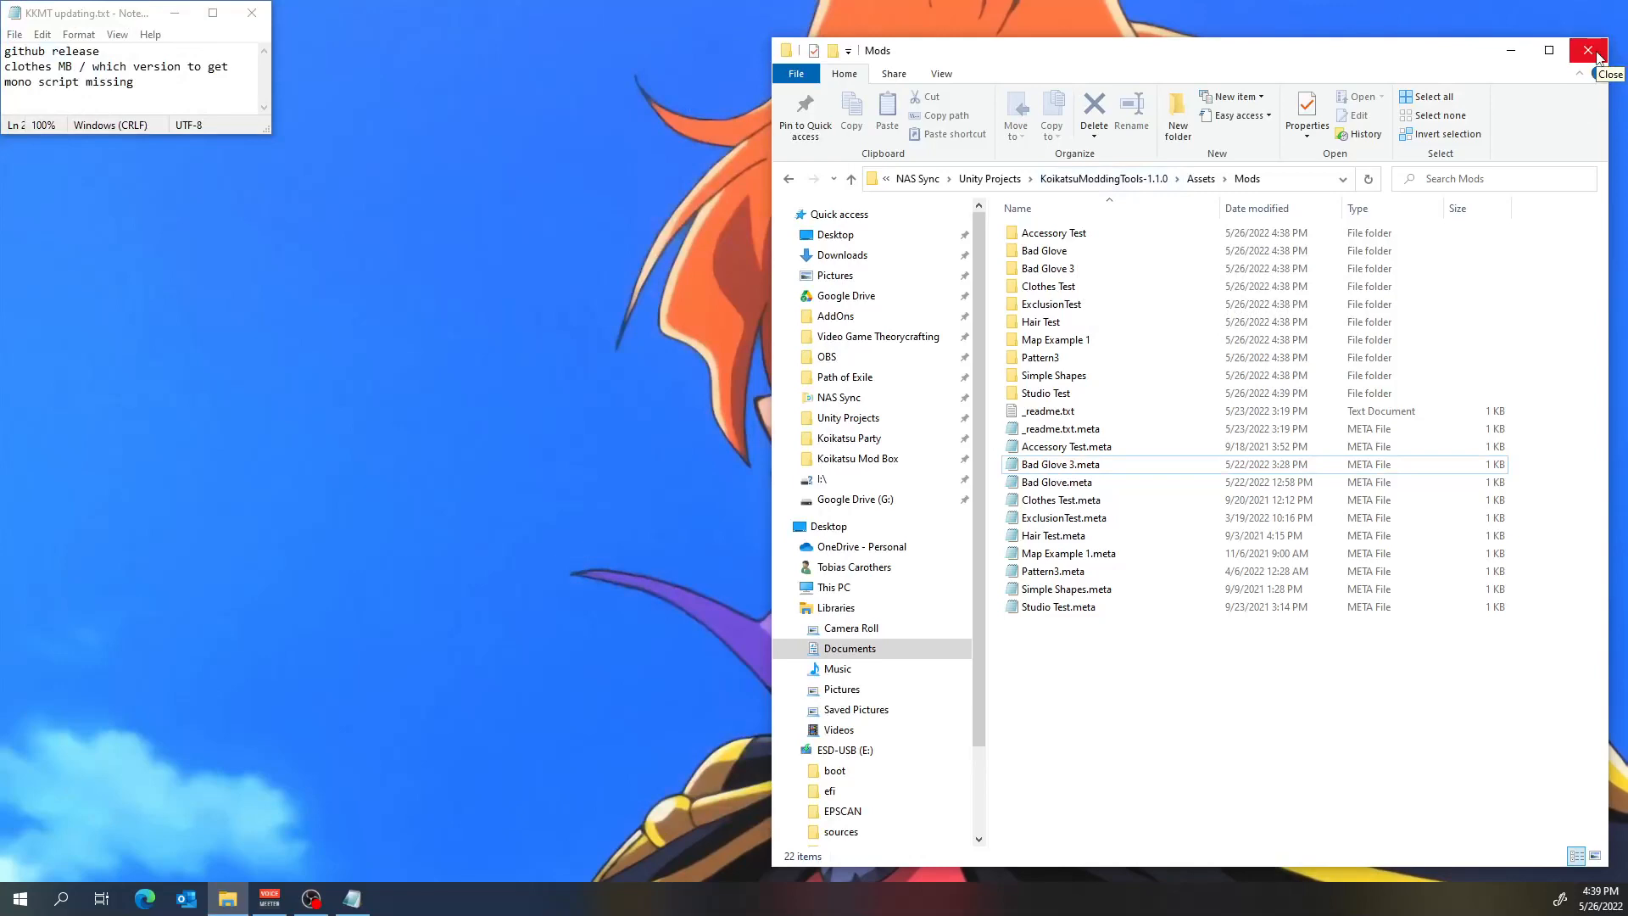
left_click(1588, 51)
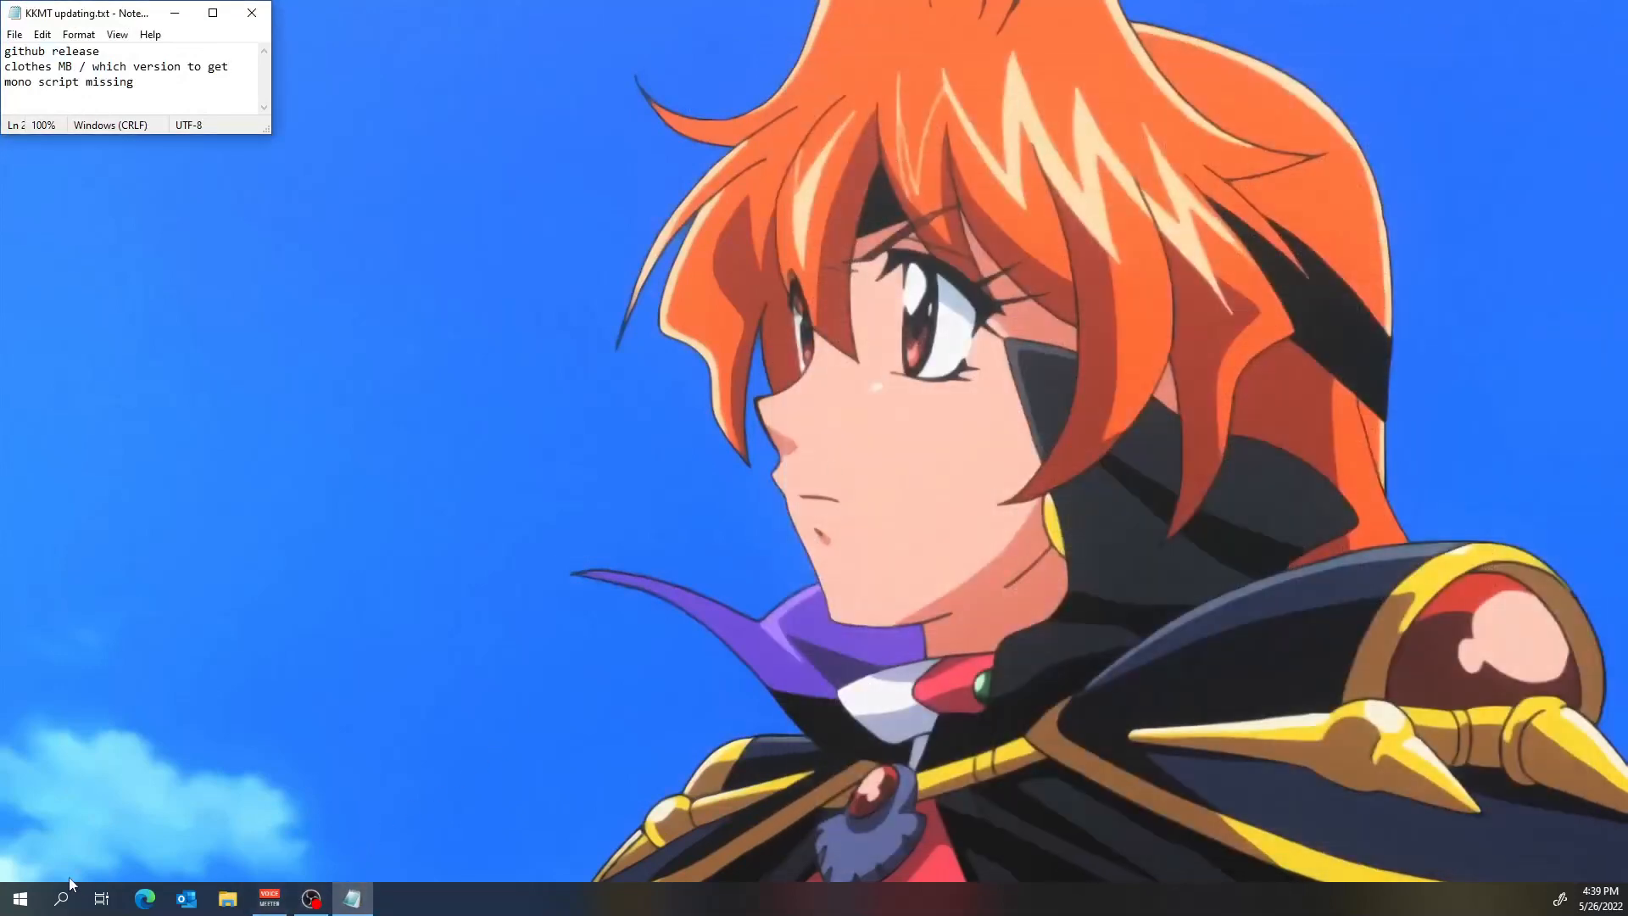
Open the KoikatsuModdingTools-1.1.0 project from Unity Hub and ignore the NormalMap settings fix for rgba-compose.png.
left_click(21, 899)
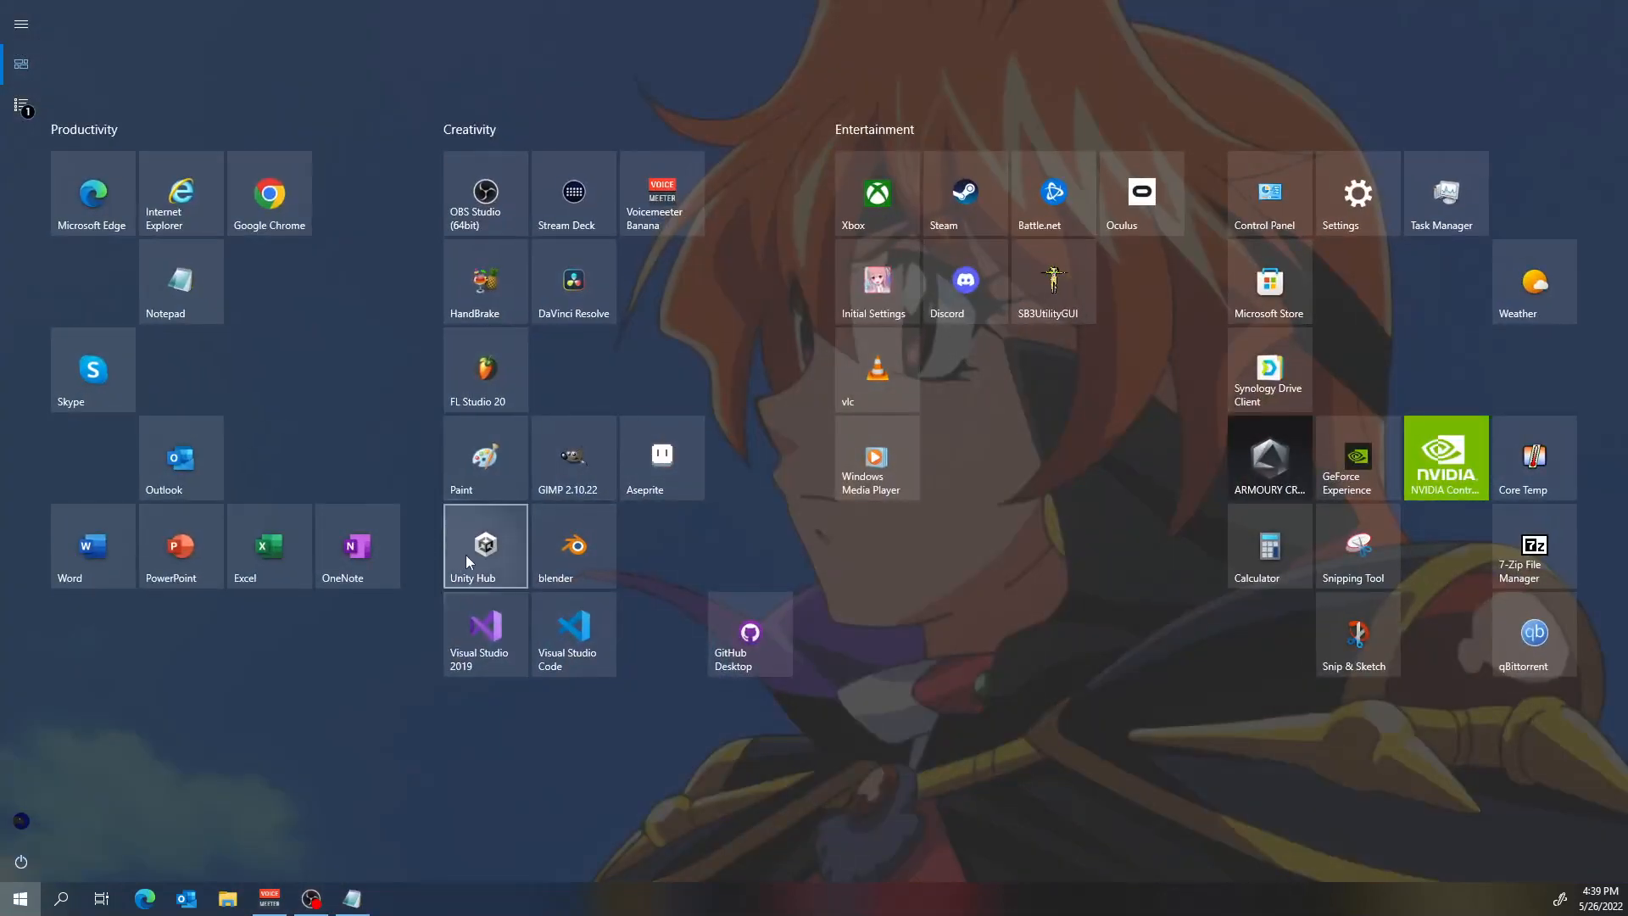
left_click(468, 553)
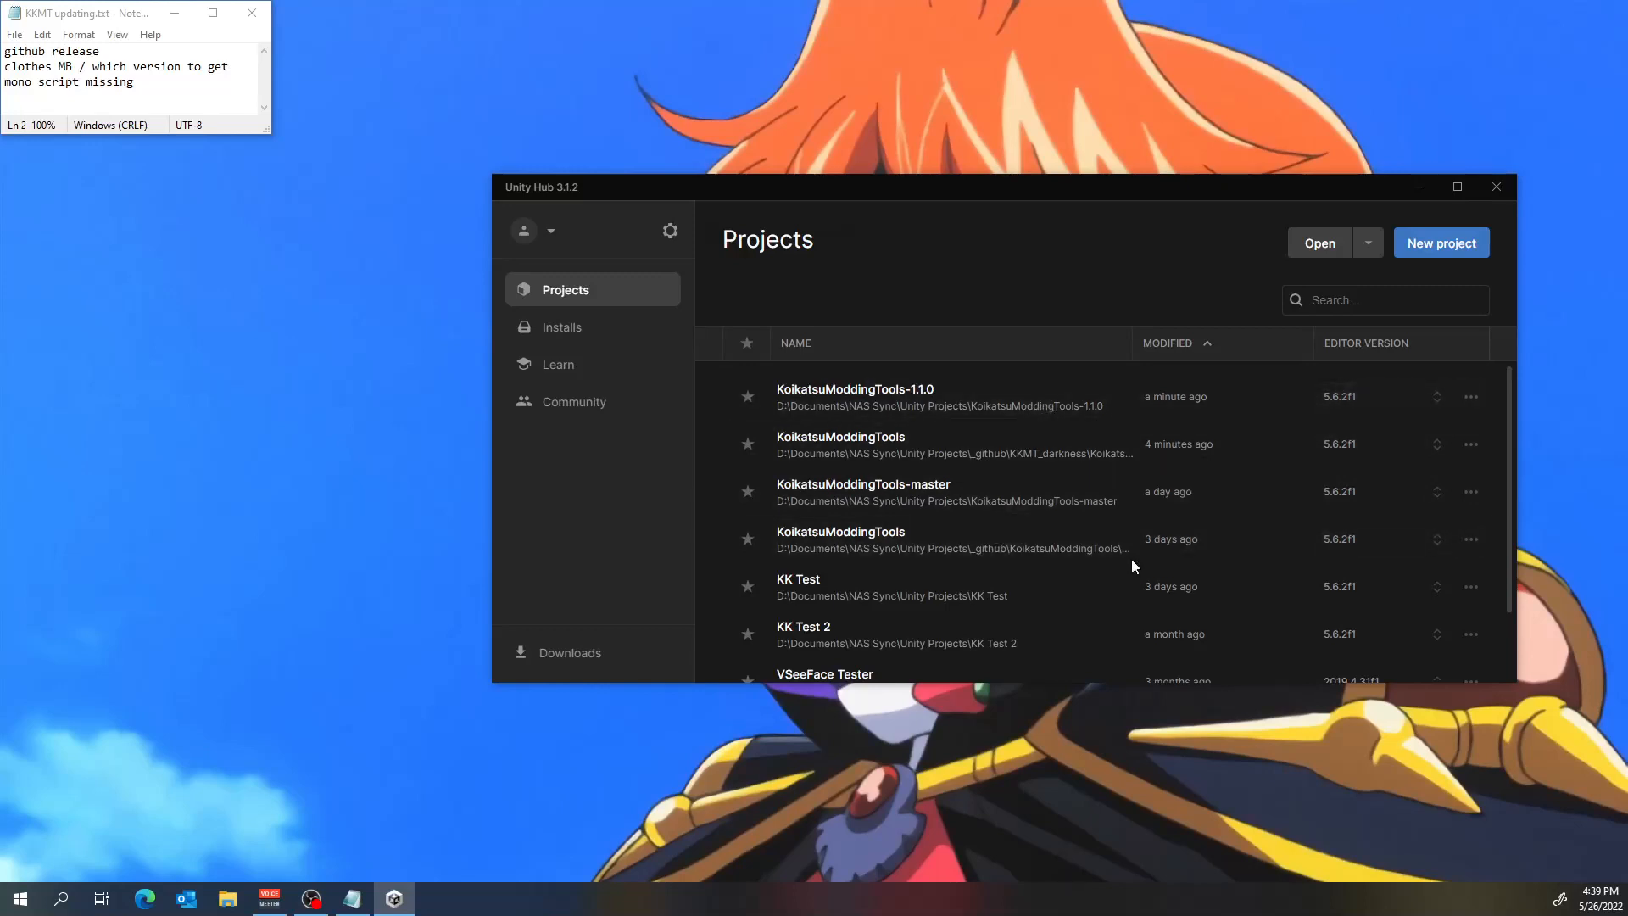
left_click(967, 398)
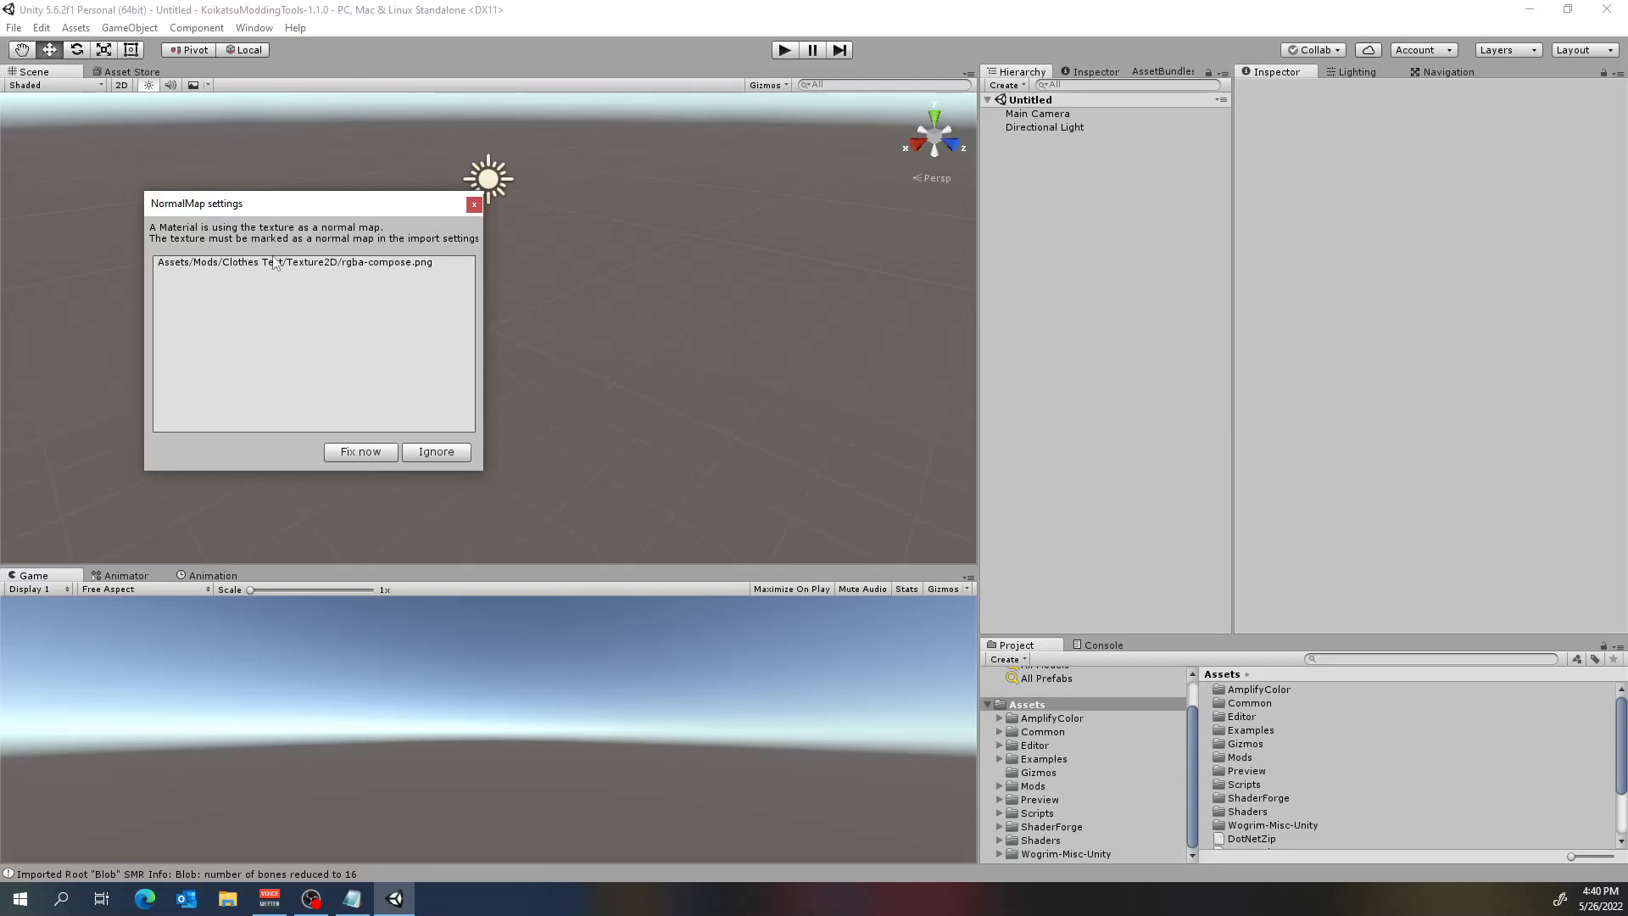
left_click(451, 453)
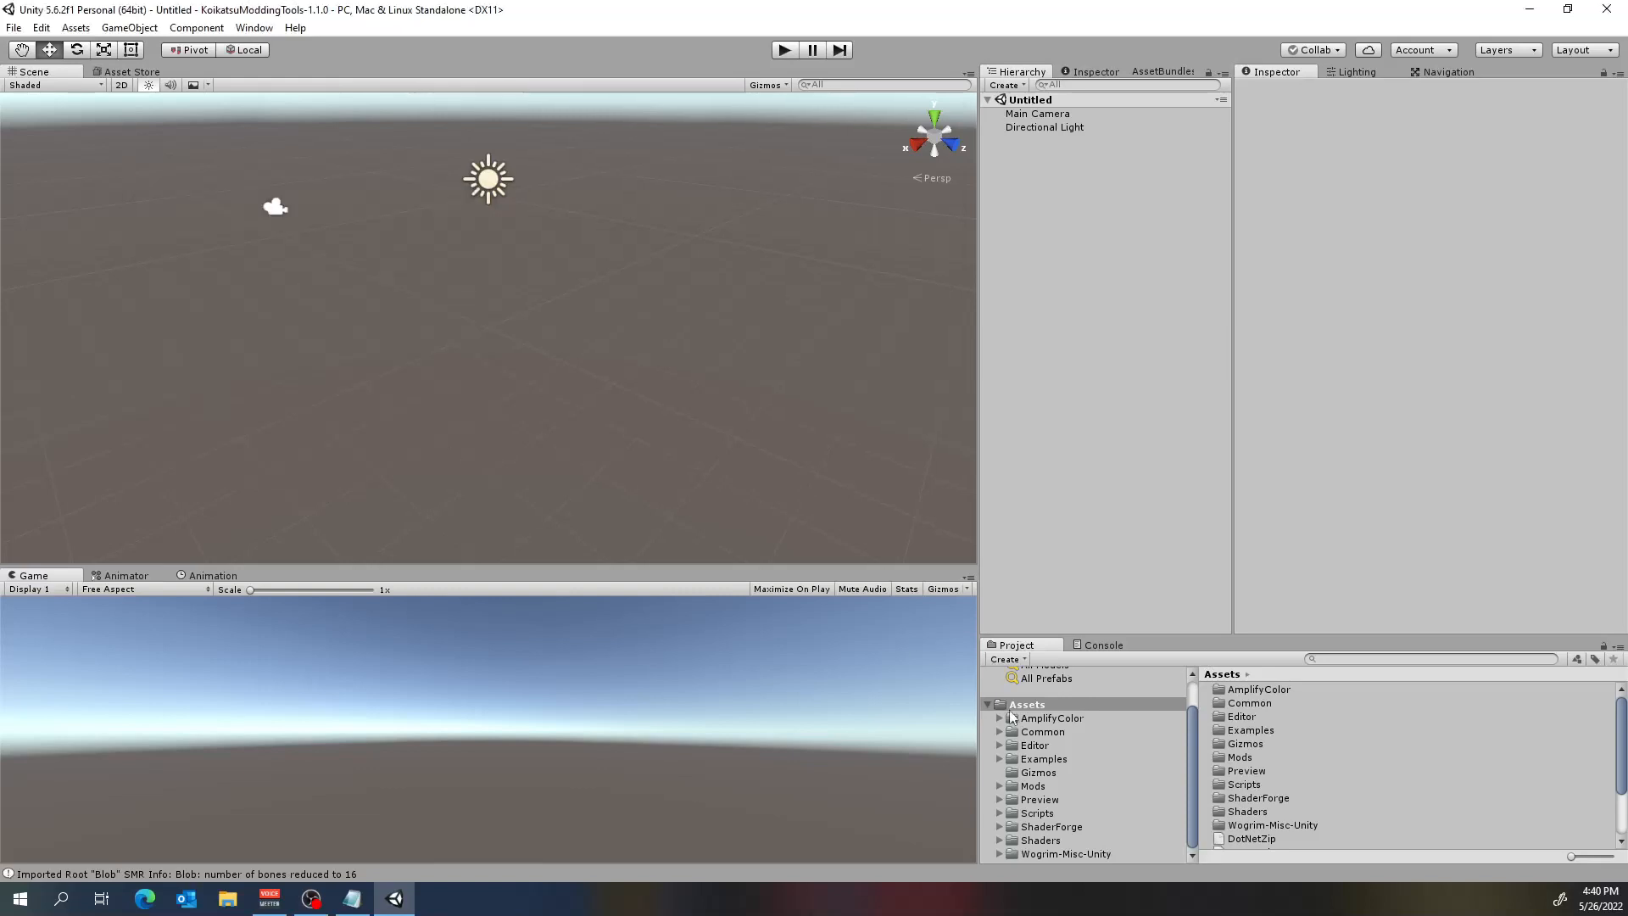
Open the Prefab folder of the Clothes Test mod under Assets/Mods.
left_click(998, 786)
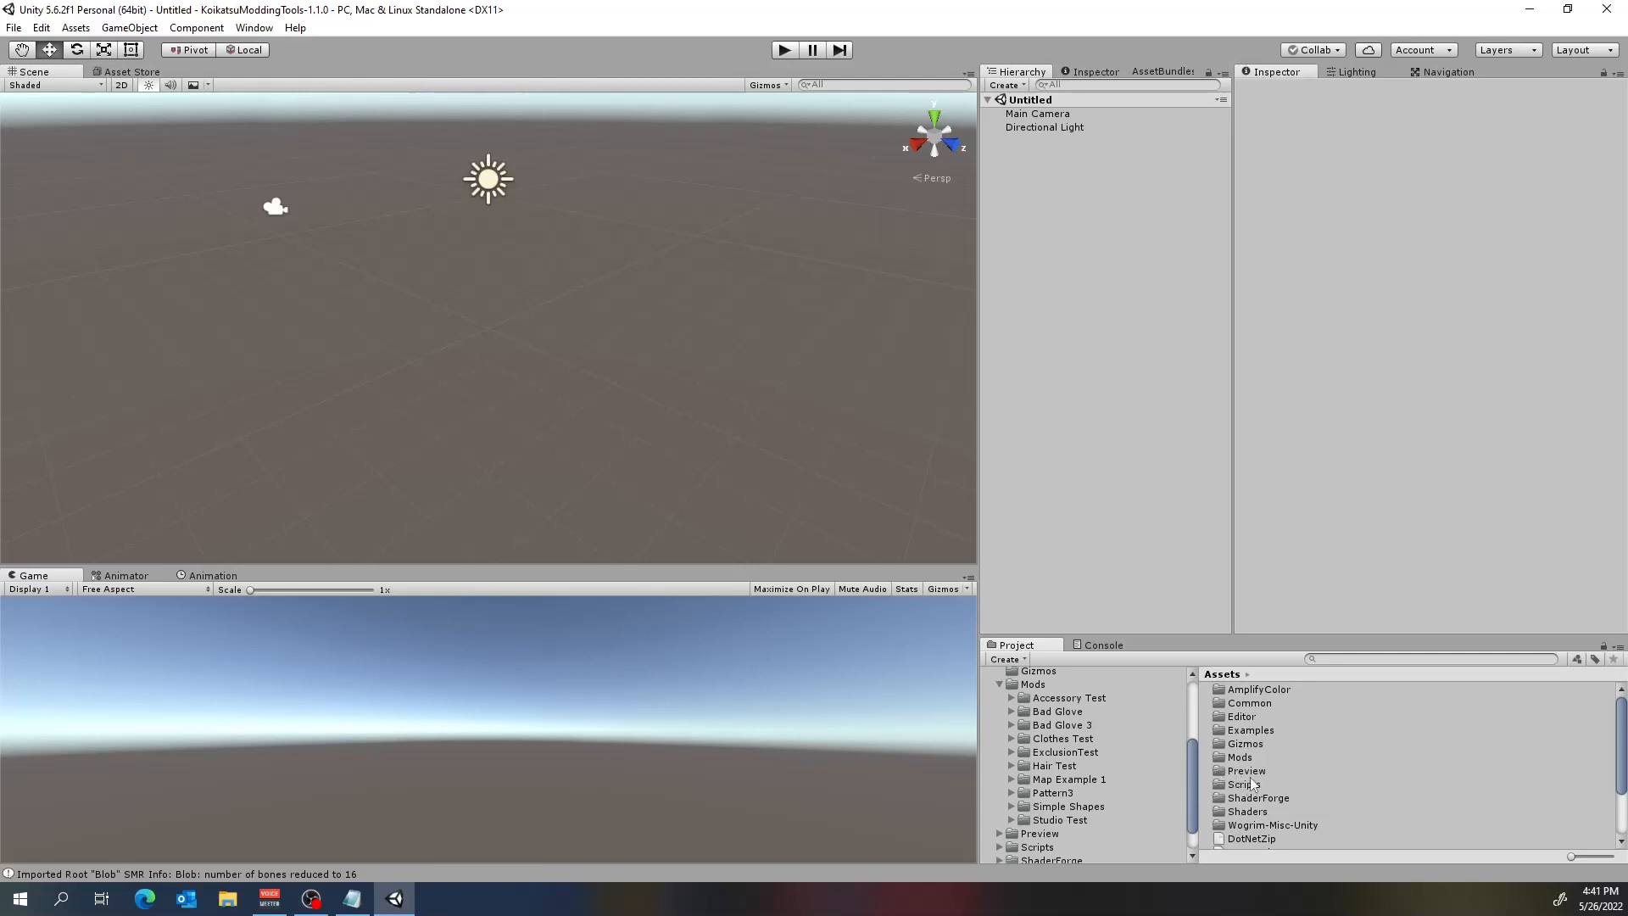
scroll(1059, 716, "up", 2)
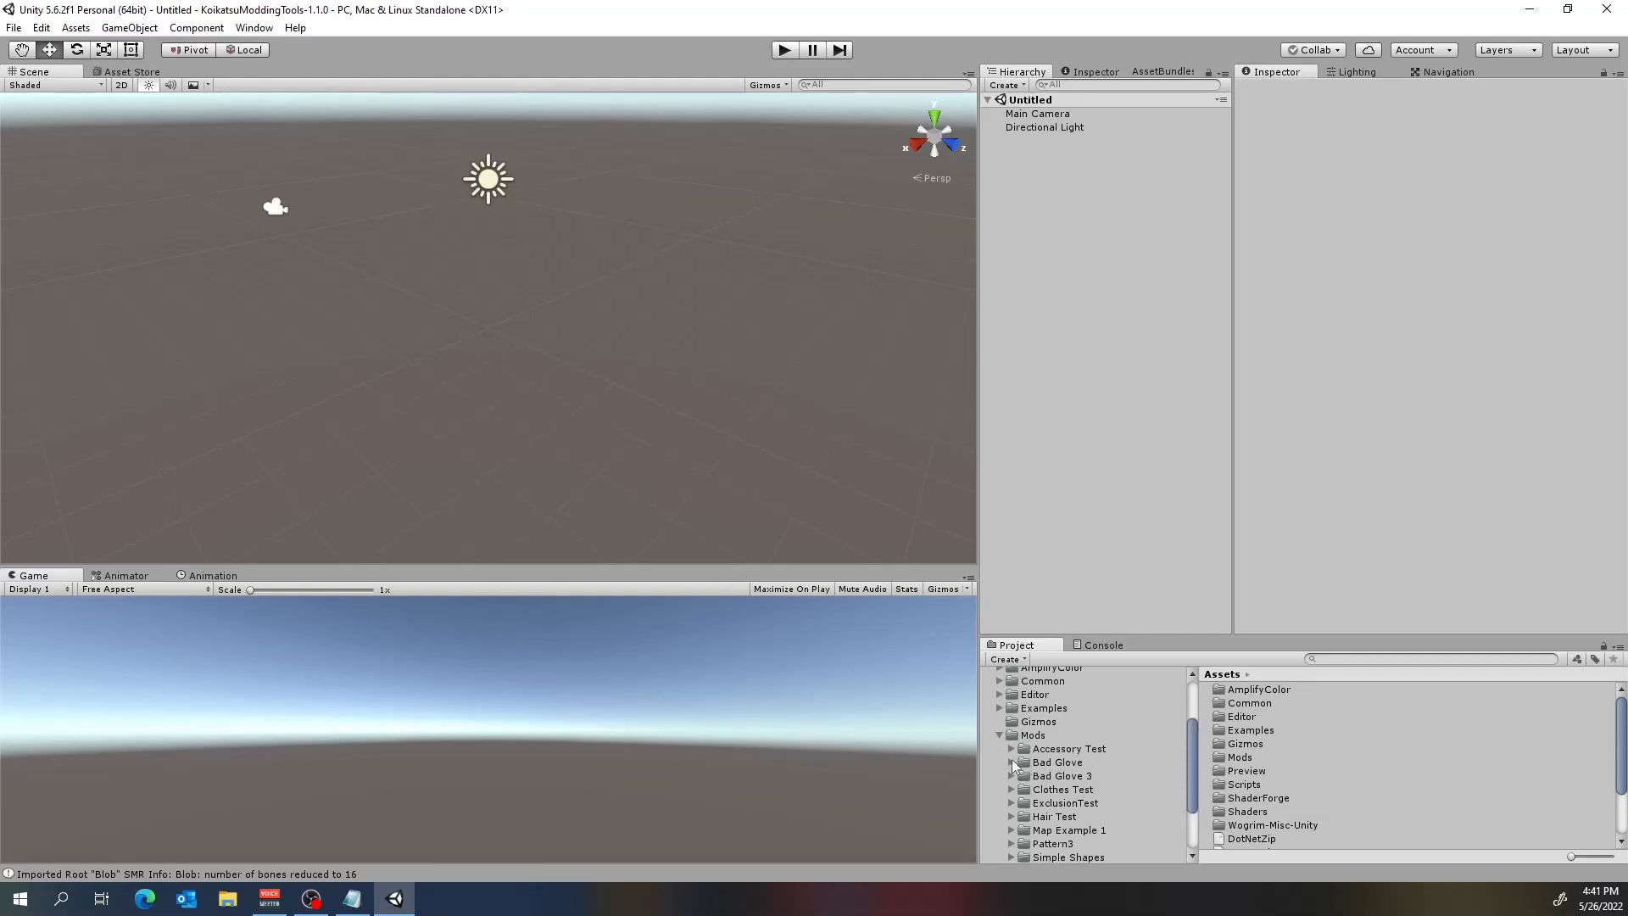
scroll(1014, 760, "down", 2)
left_click(1011, 737)
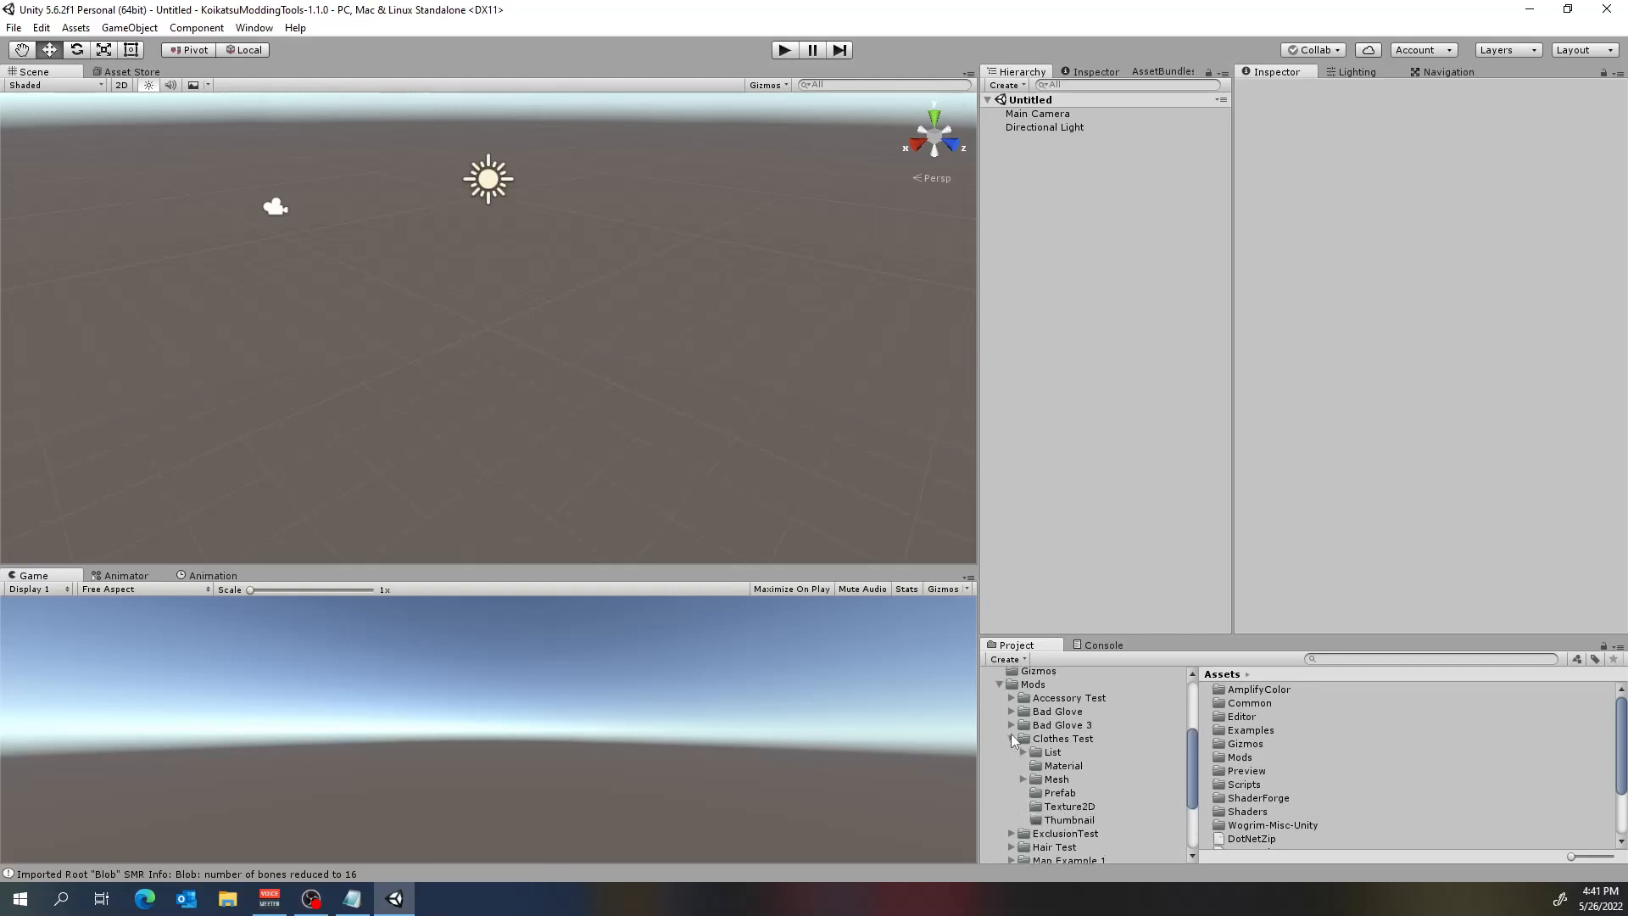
left_click(1056, 793)
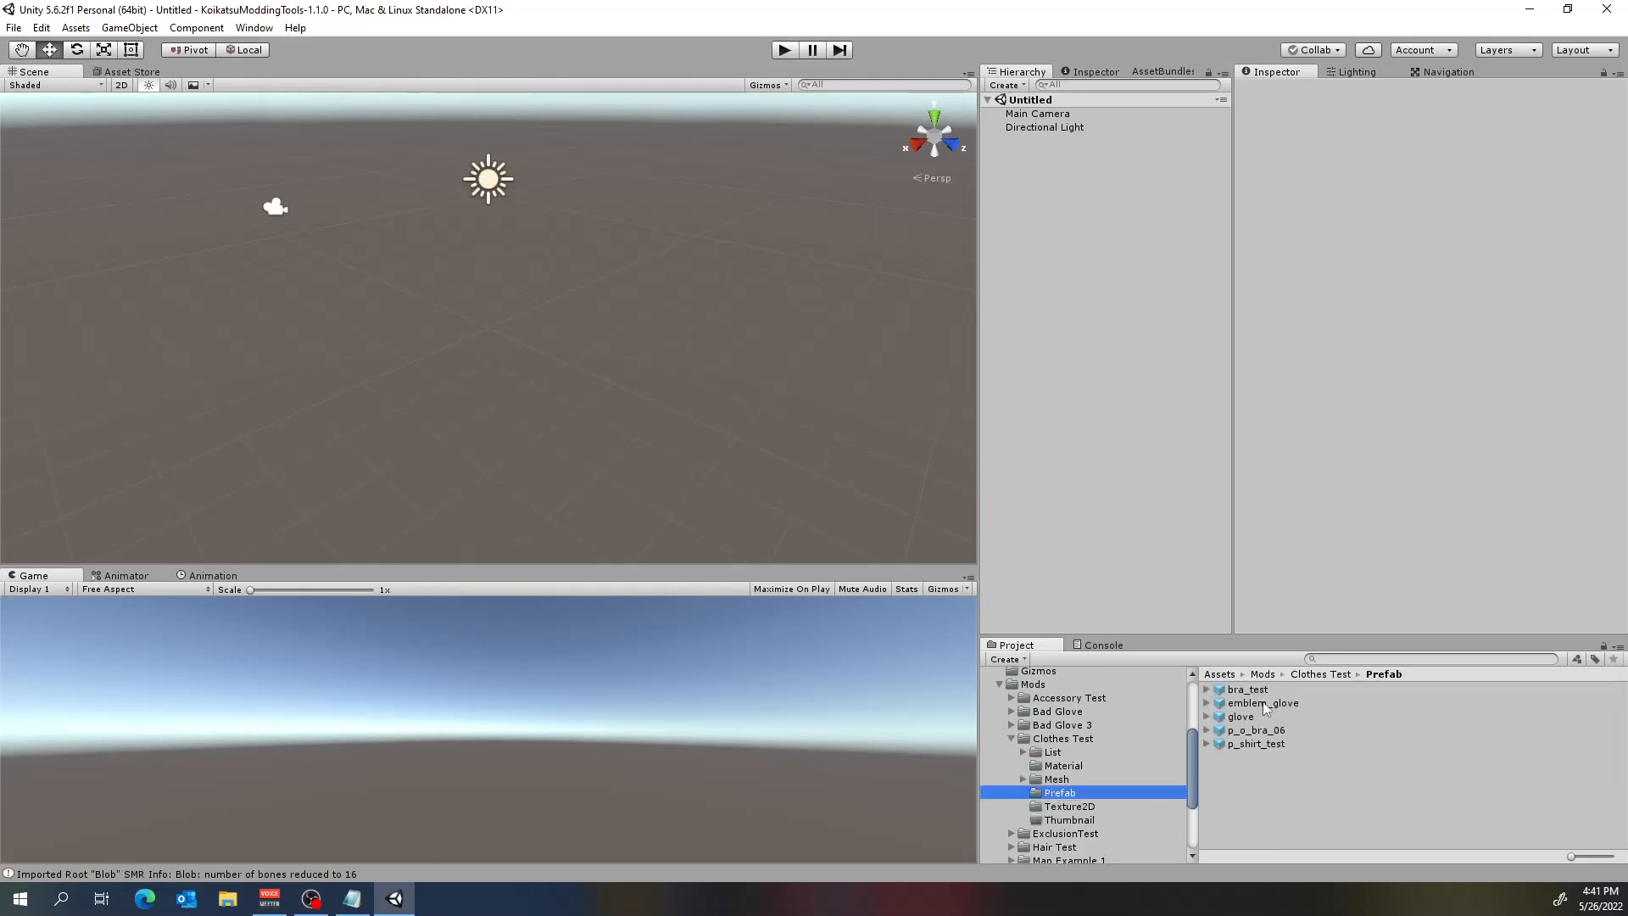
Examine the script components of the bra_test, emblem_glove, glove, p_o_bra_06 and p_shirt_test prefabs for missing mono scripts.
left_click(1244, 690)
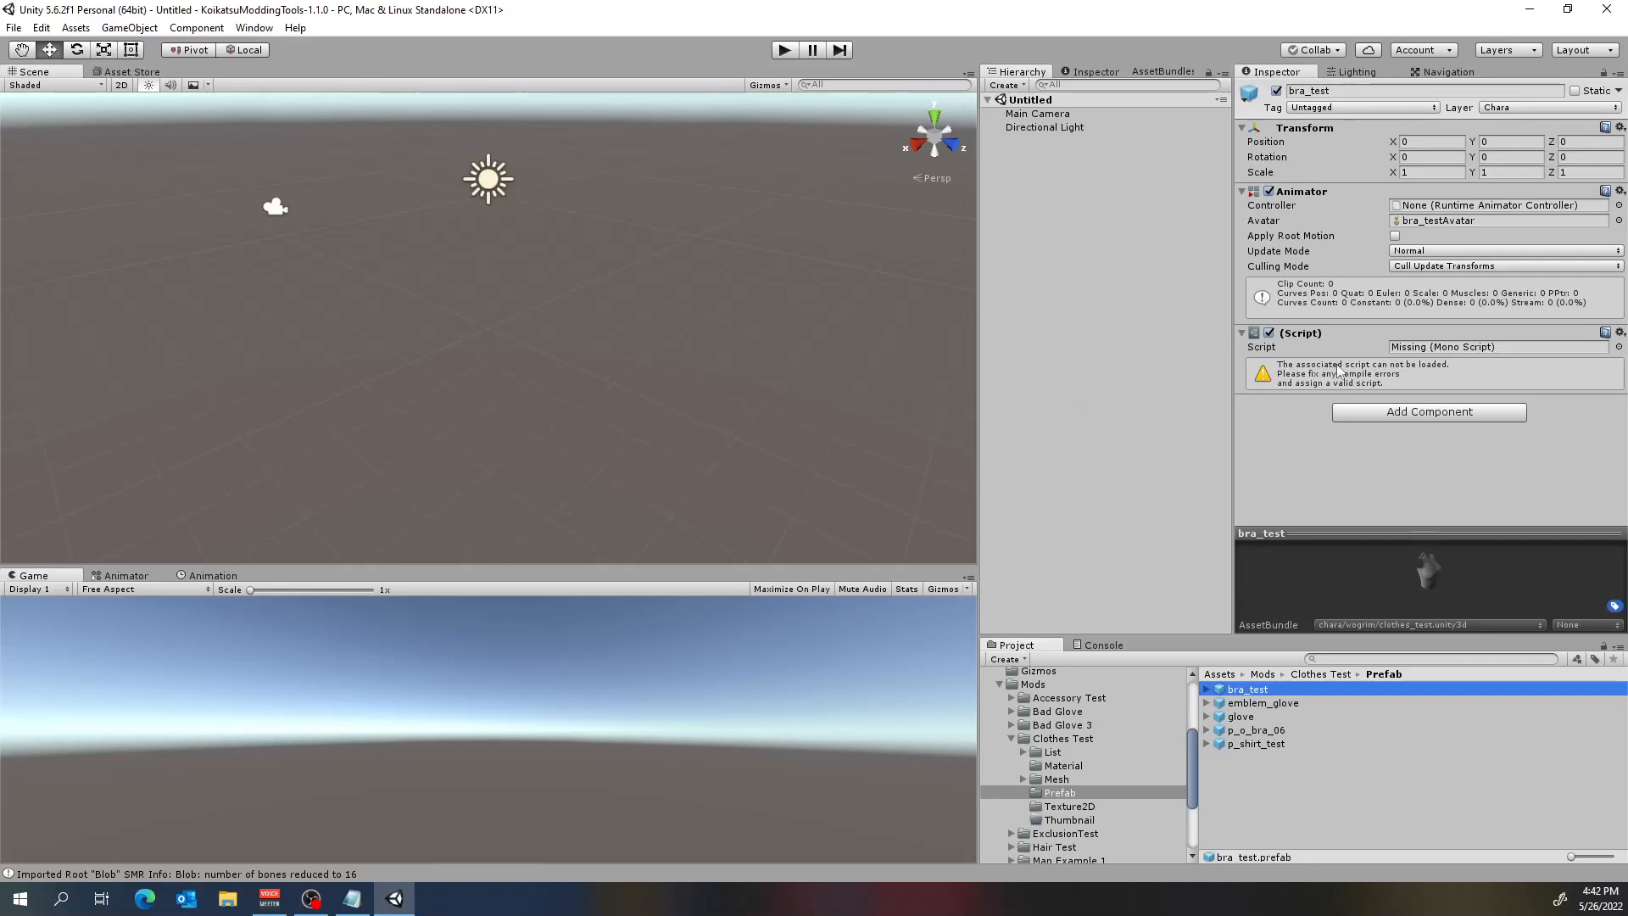
left_click(1270, 702)
scroll(1357, 421, "down", 6)
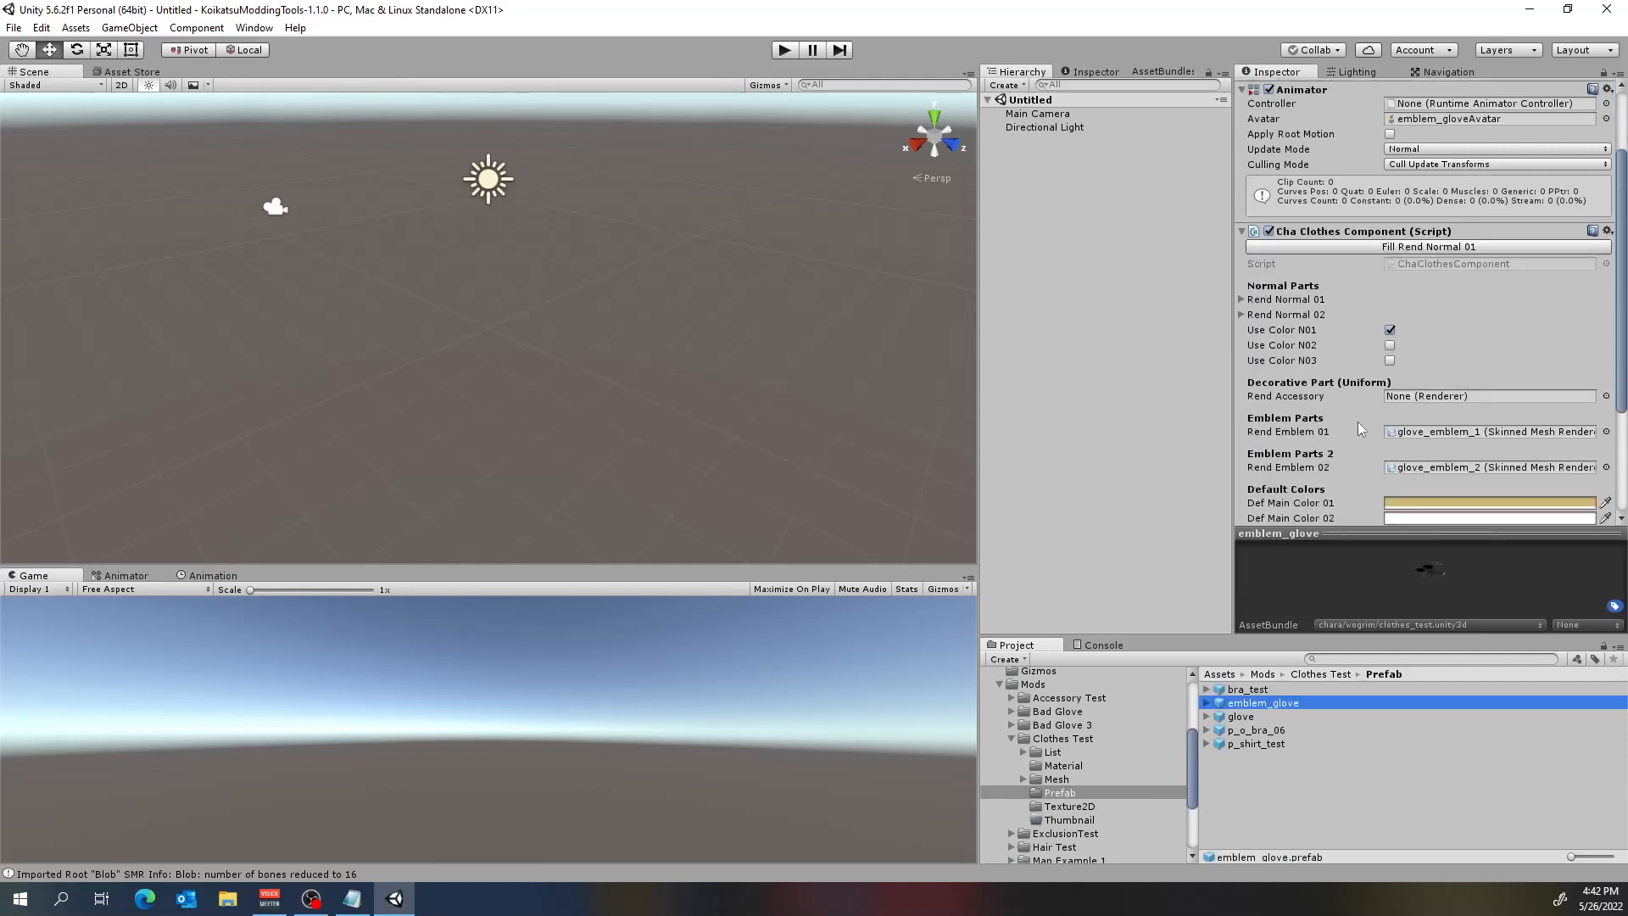
scroll(1361, 389, "up", 5)
scroll(1329, 428, "up", 2)
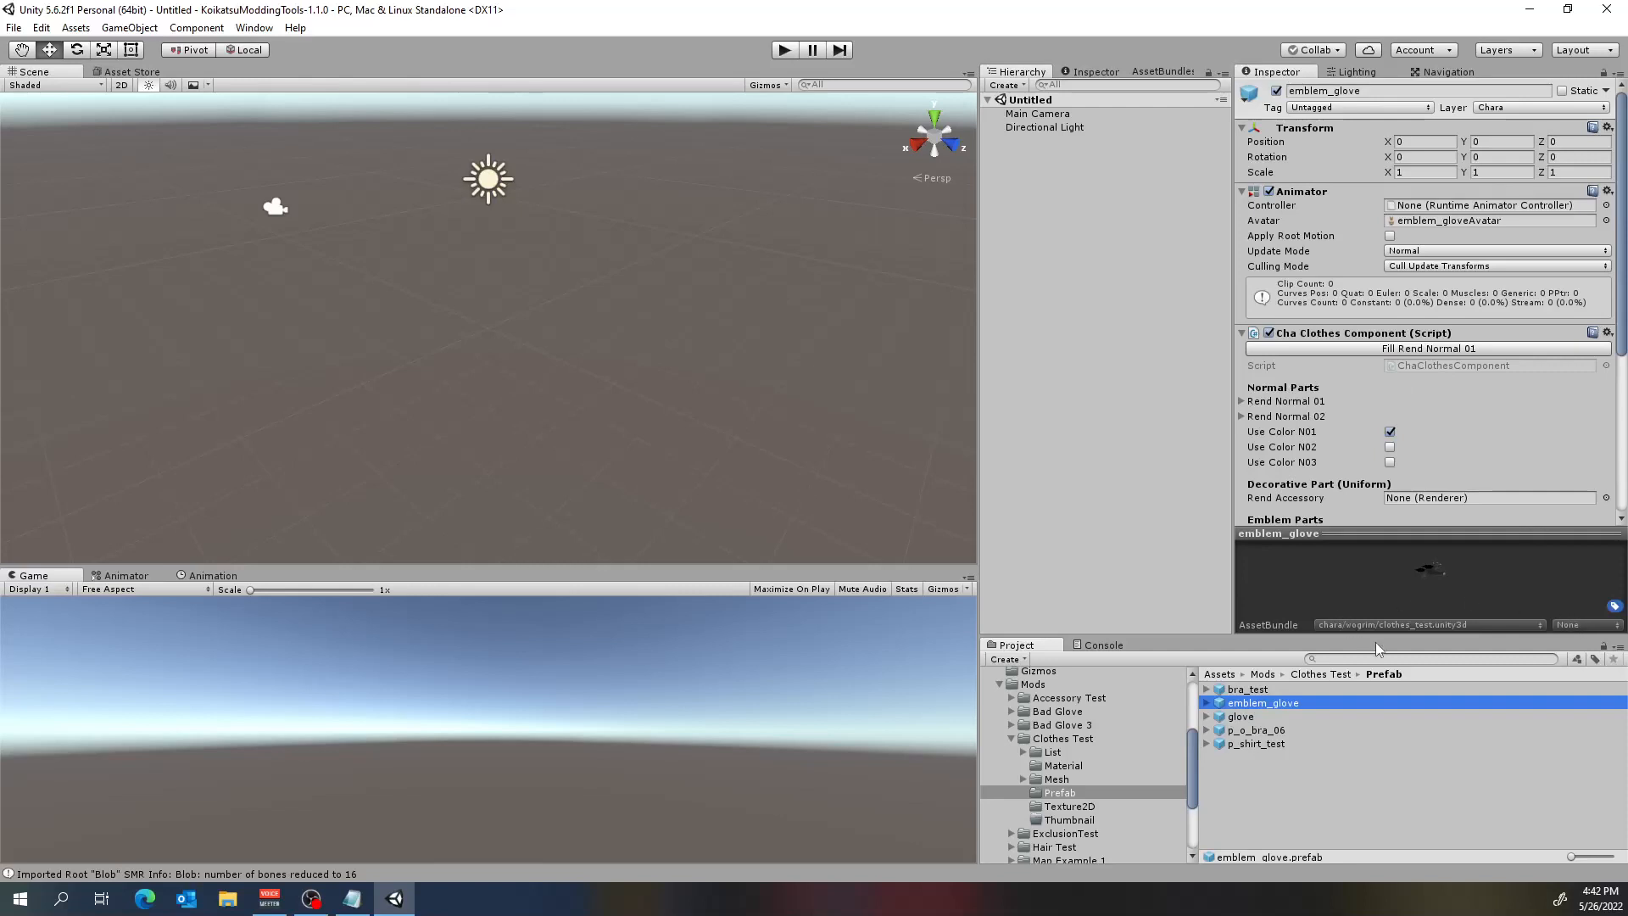
left_click(1245, 717)
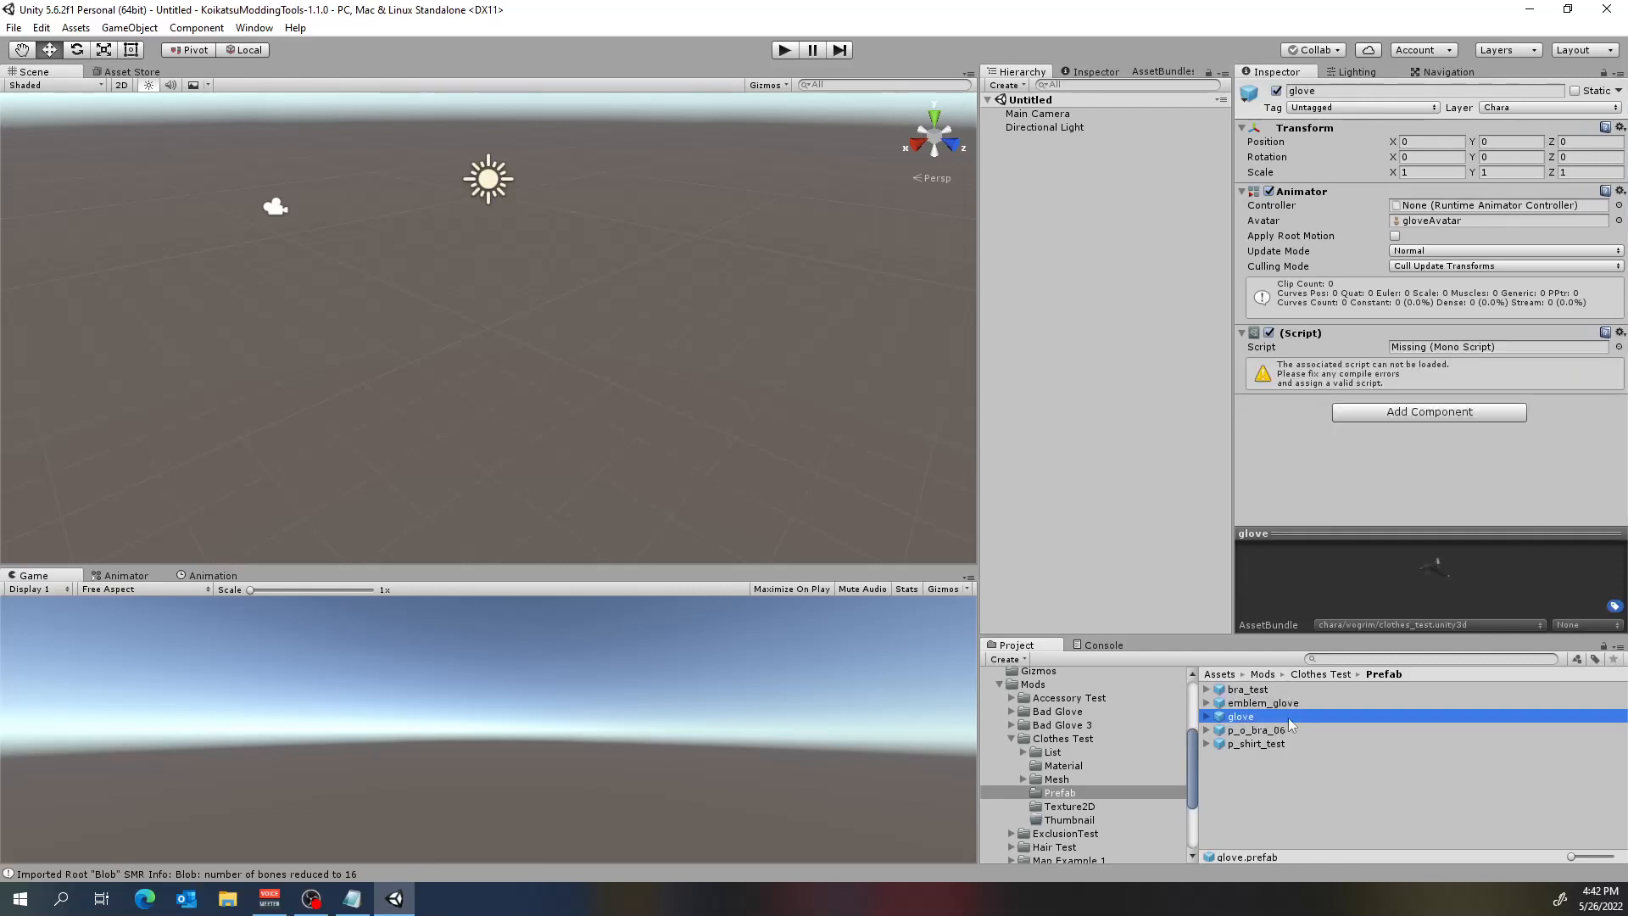
left_click(1262, 729)
left_click(1259, 742)
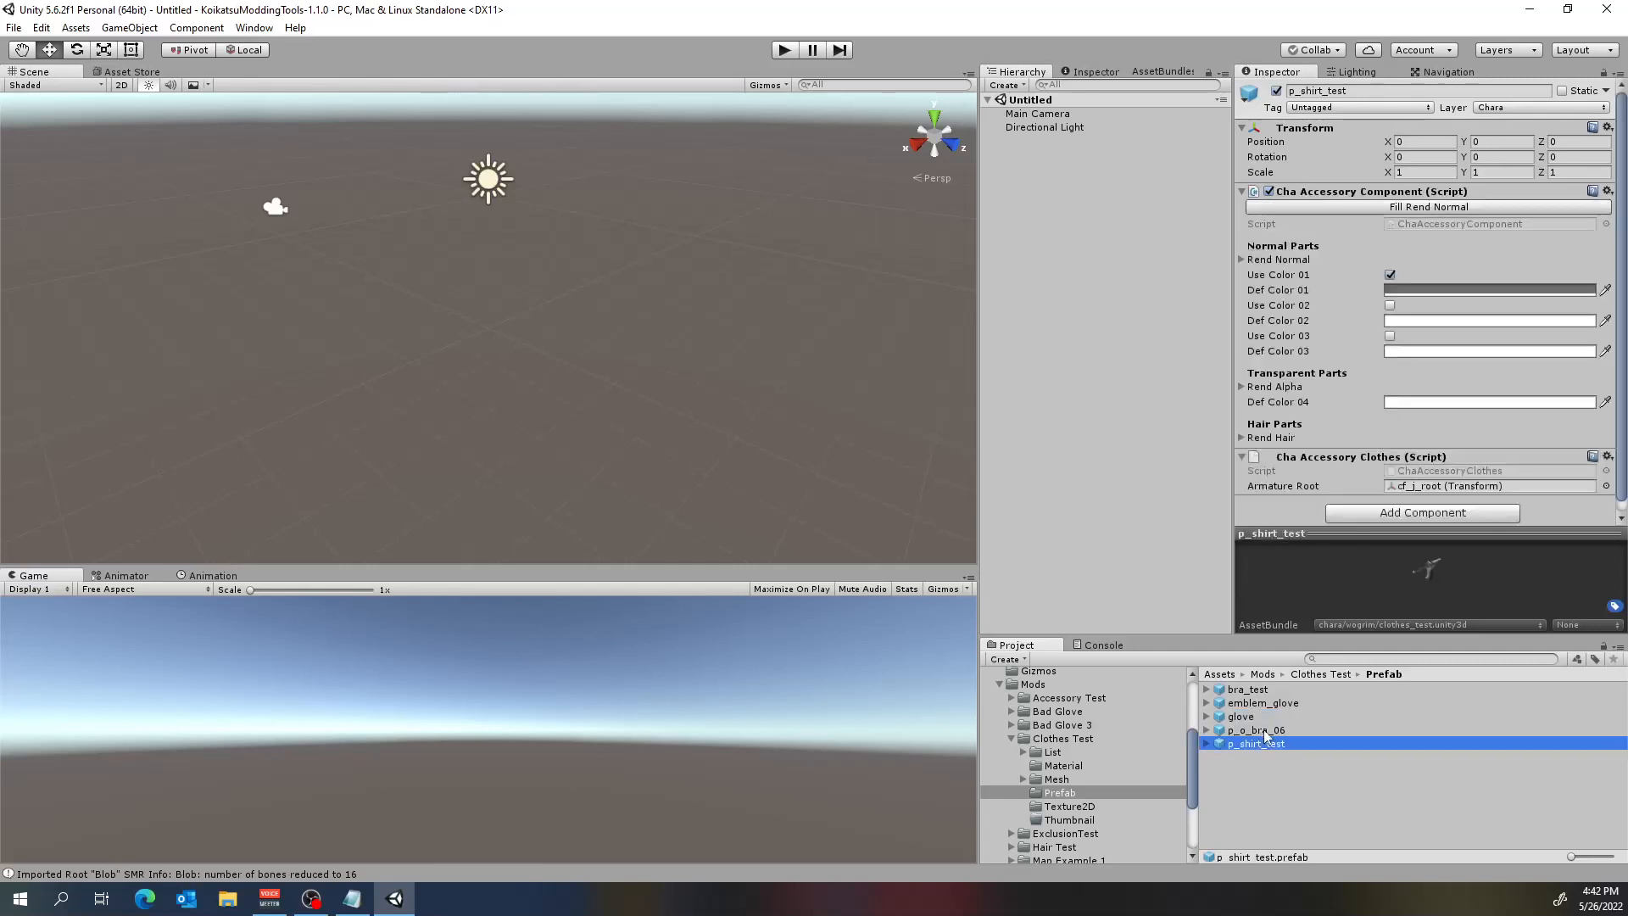
left_click(1255, 730)
left_click(1250, 718)
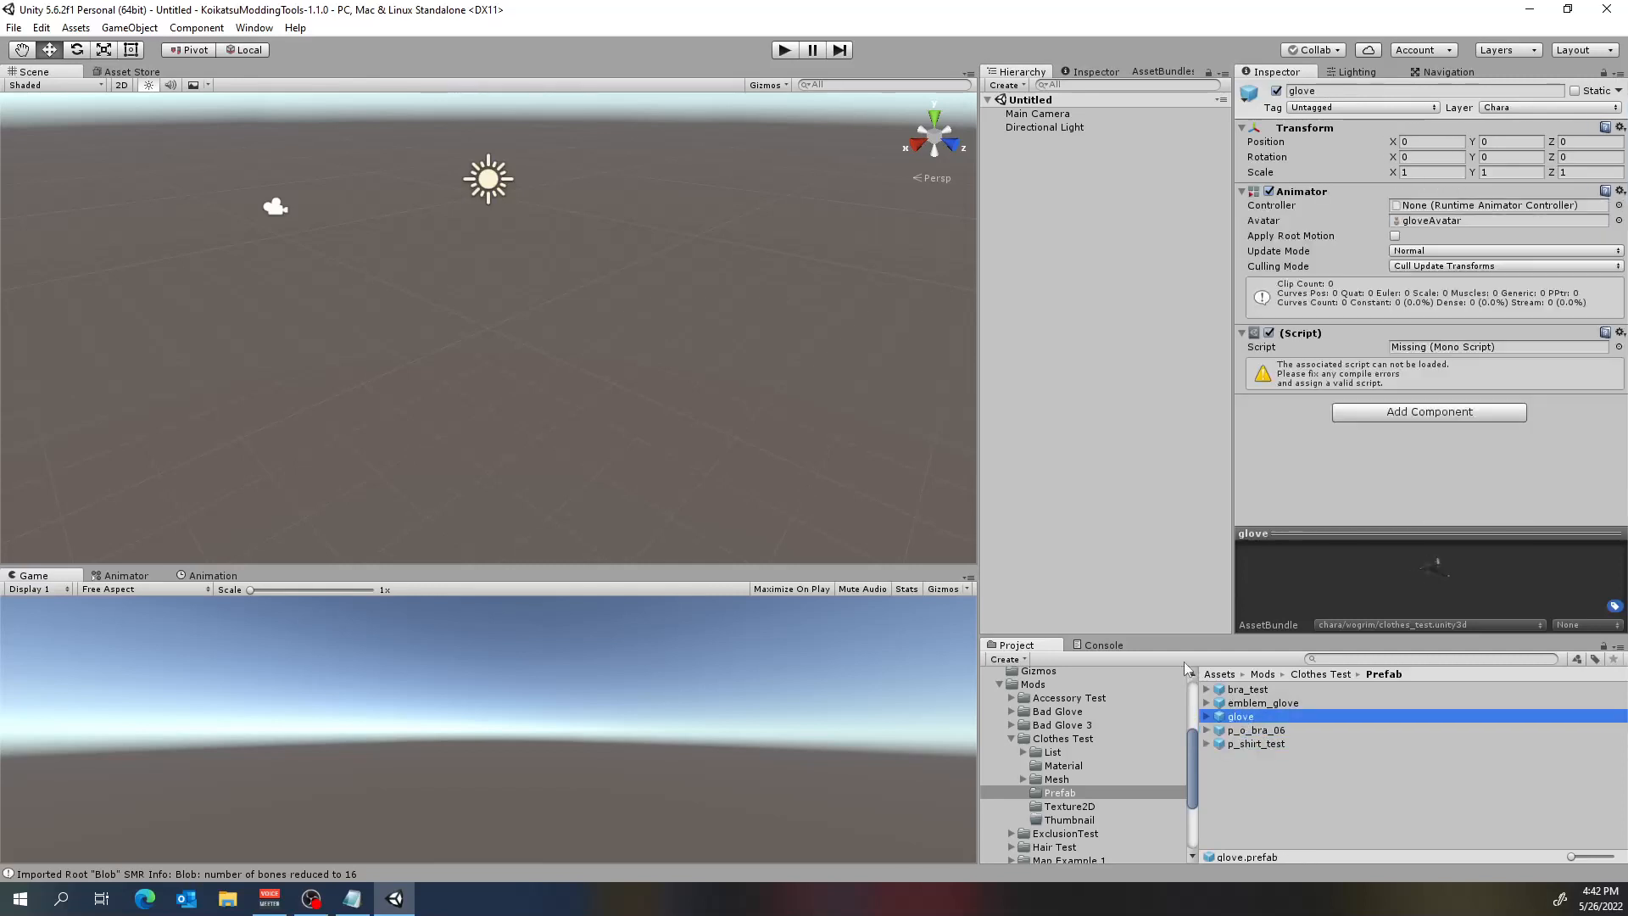
Replace the missing script component on the bra_test prefab with a Cha Clothes Component.
left_click(1256, 692)
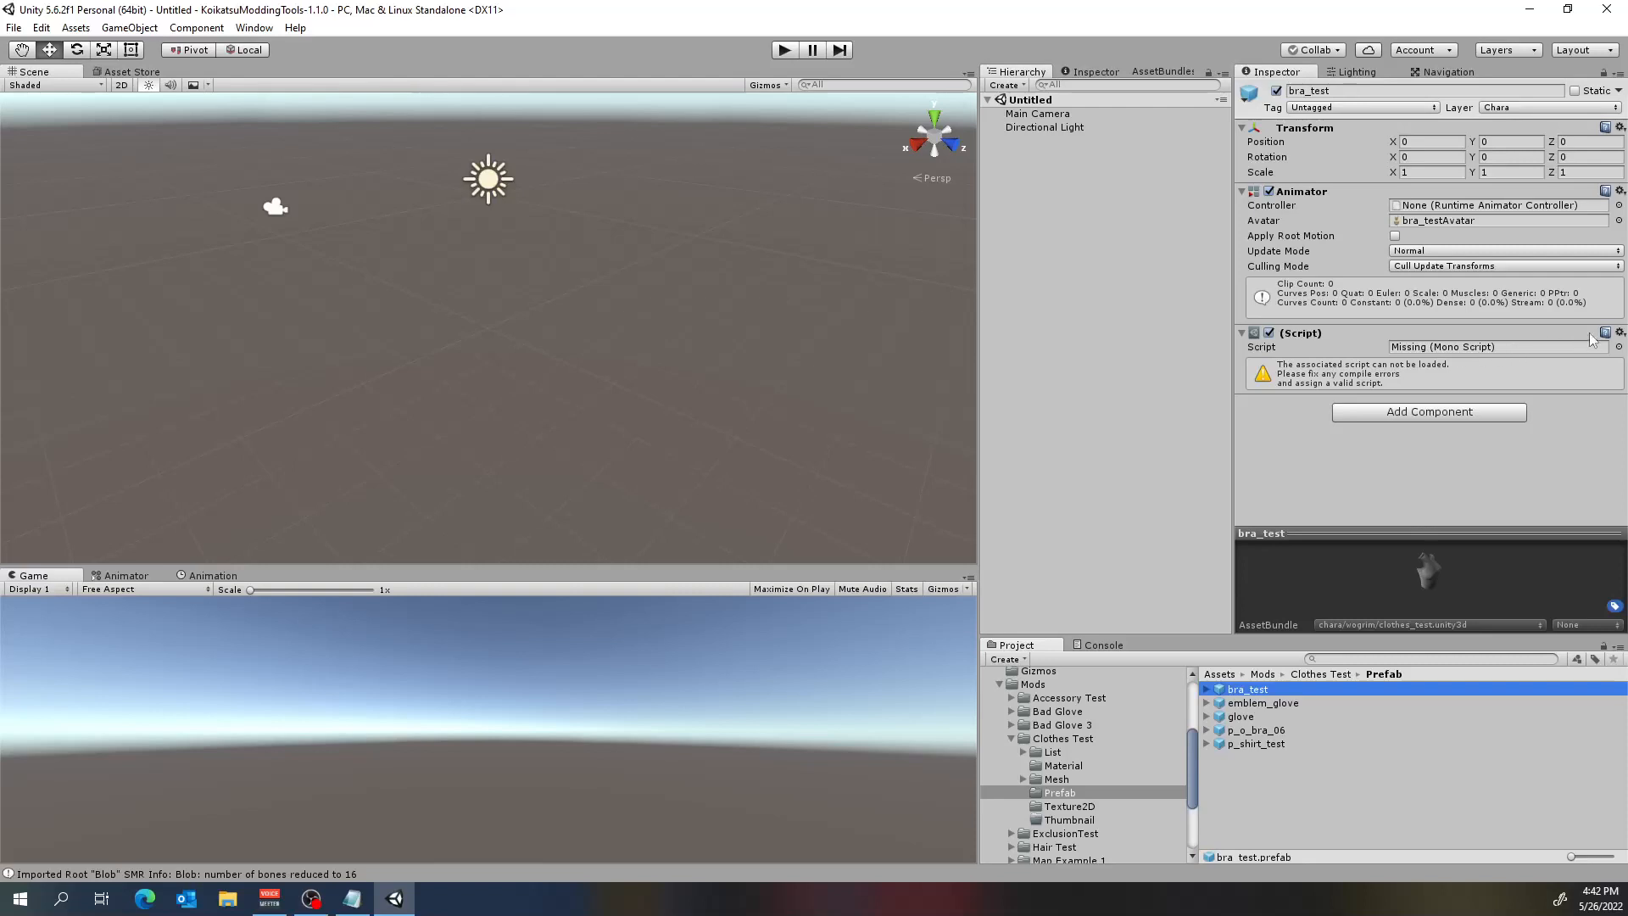
left_click(1620, 333)
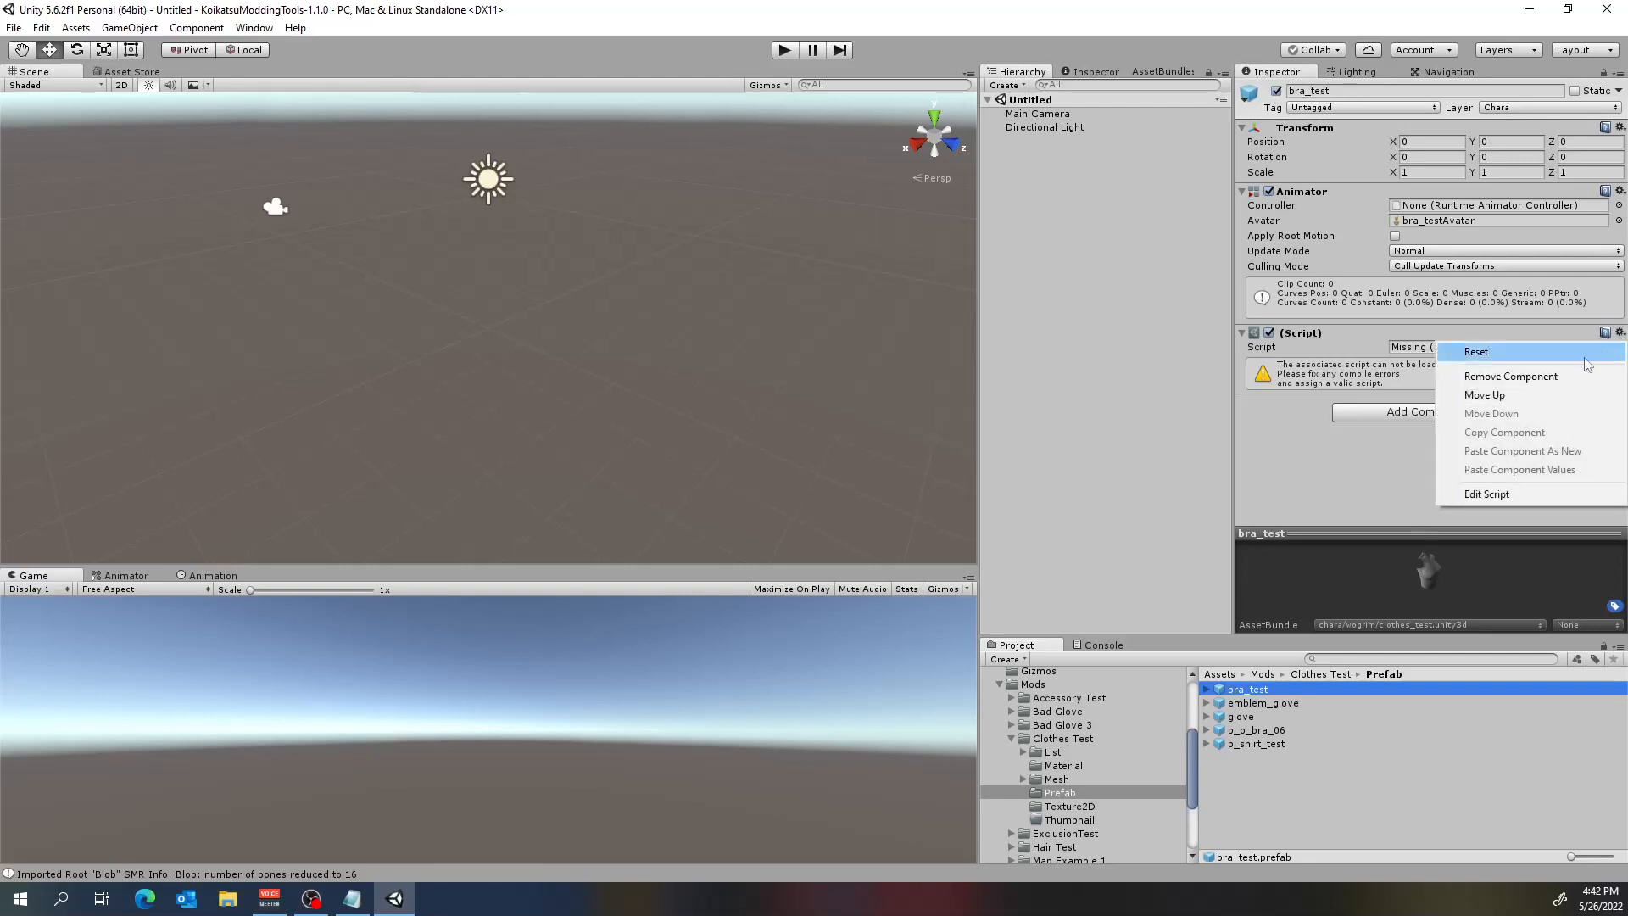
left_click(1542, 386)
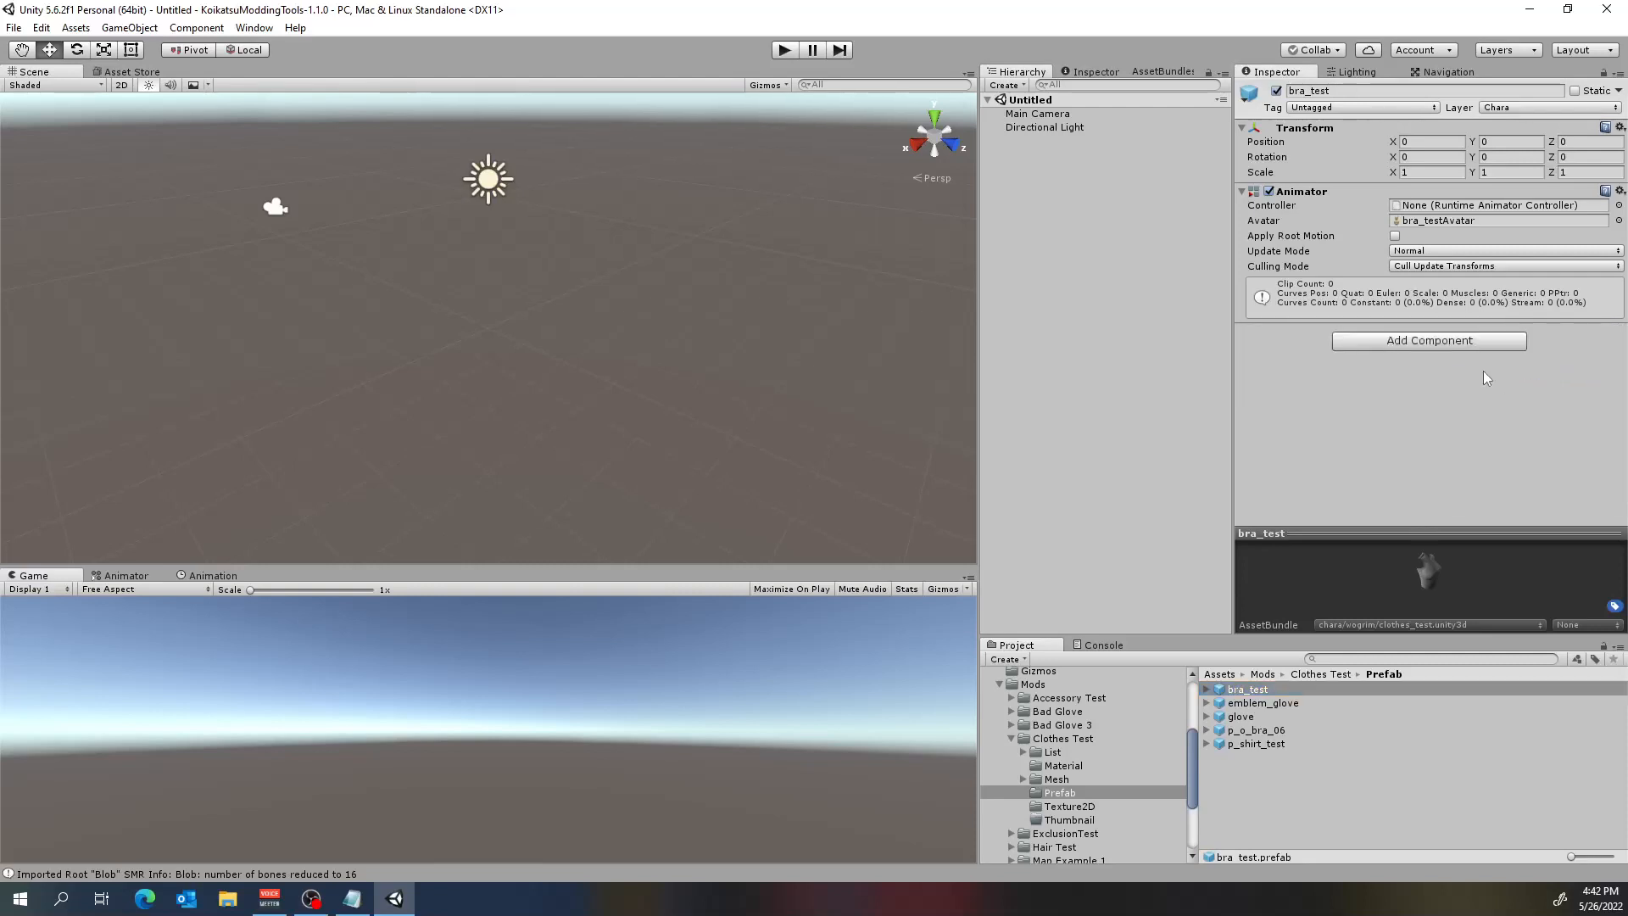
left_click(1433, 344)
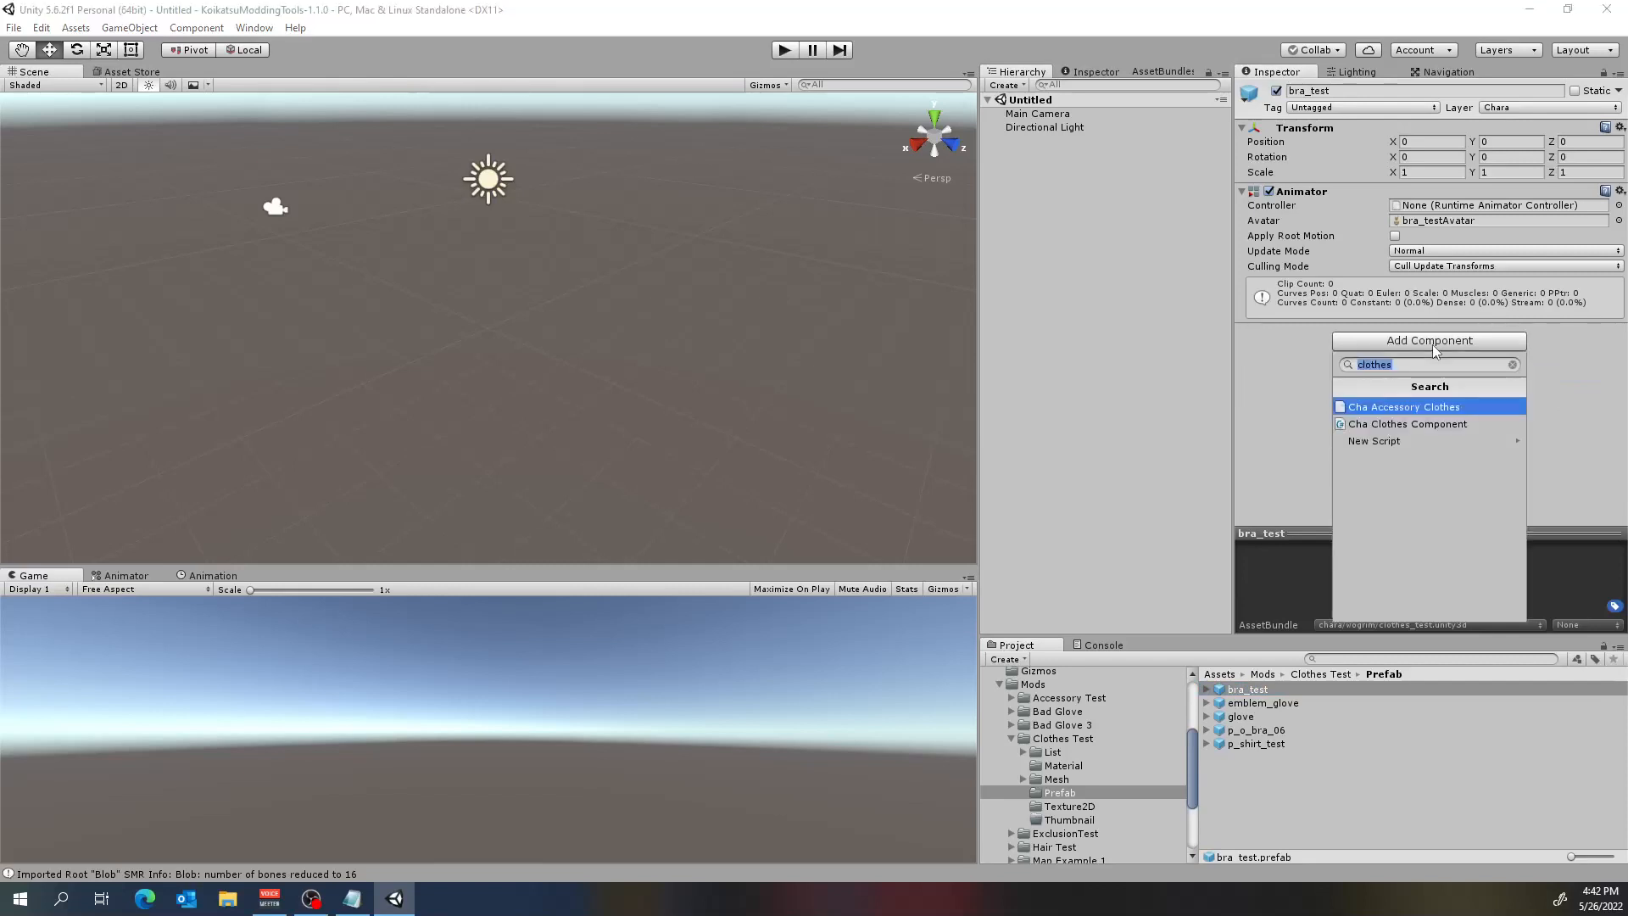
left_click(1421, 425)
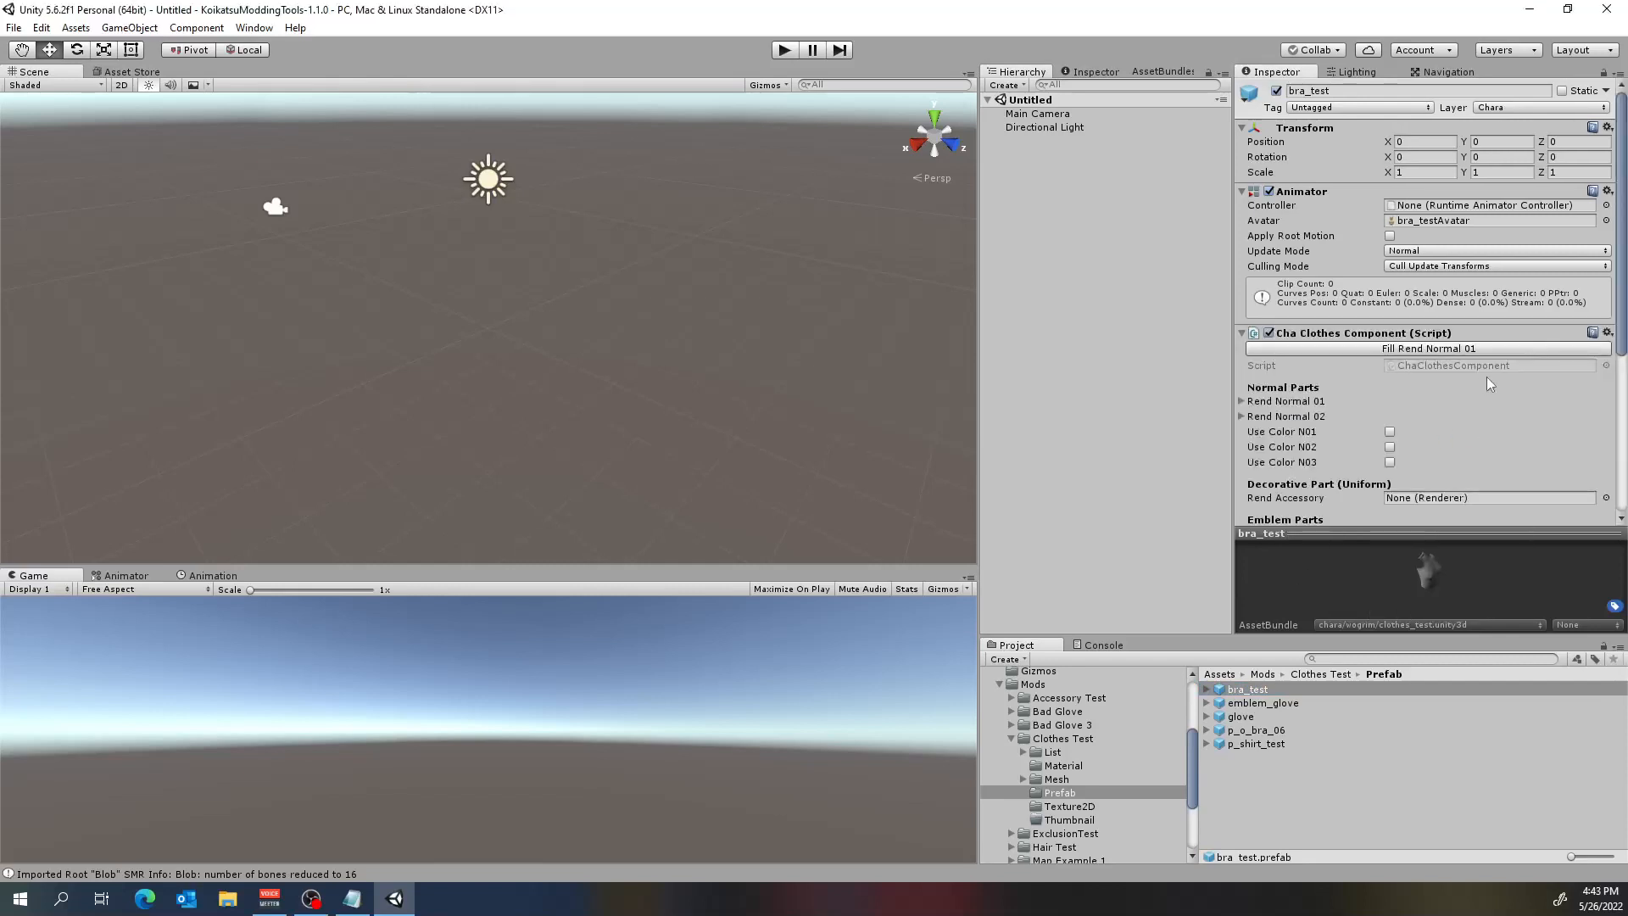
Fill Rend Normal 01 of bra_test's Cha Clothes Component automatically and enable Use Color N01.
scroll(1490, 383, "down", 3)
left_click(1242, 350)
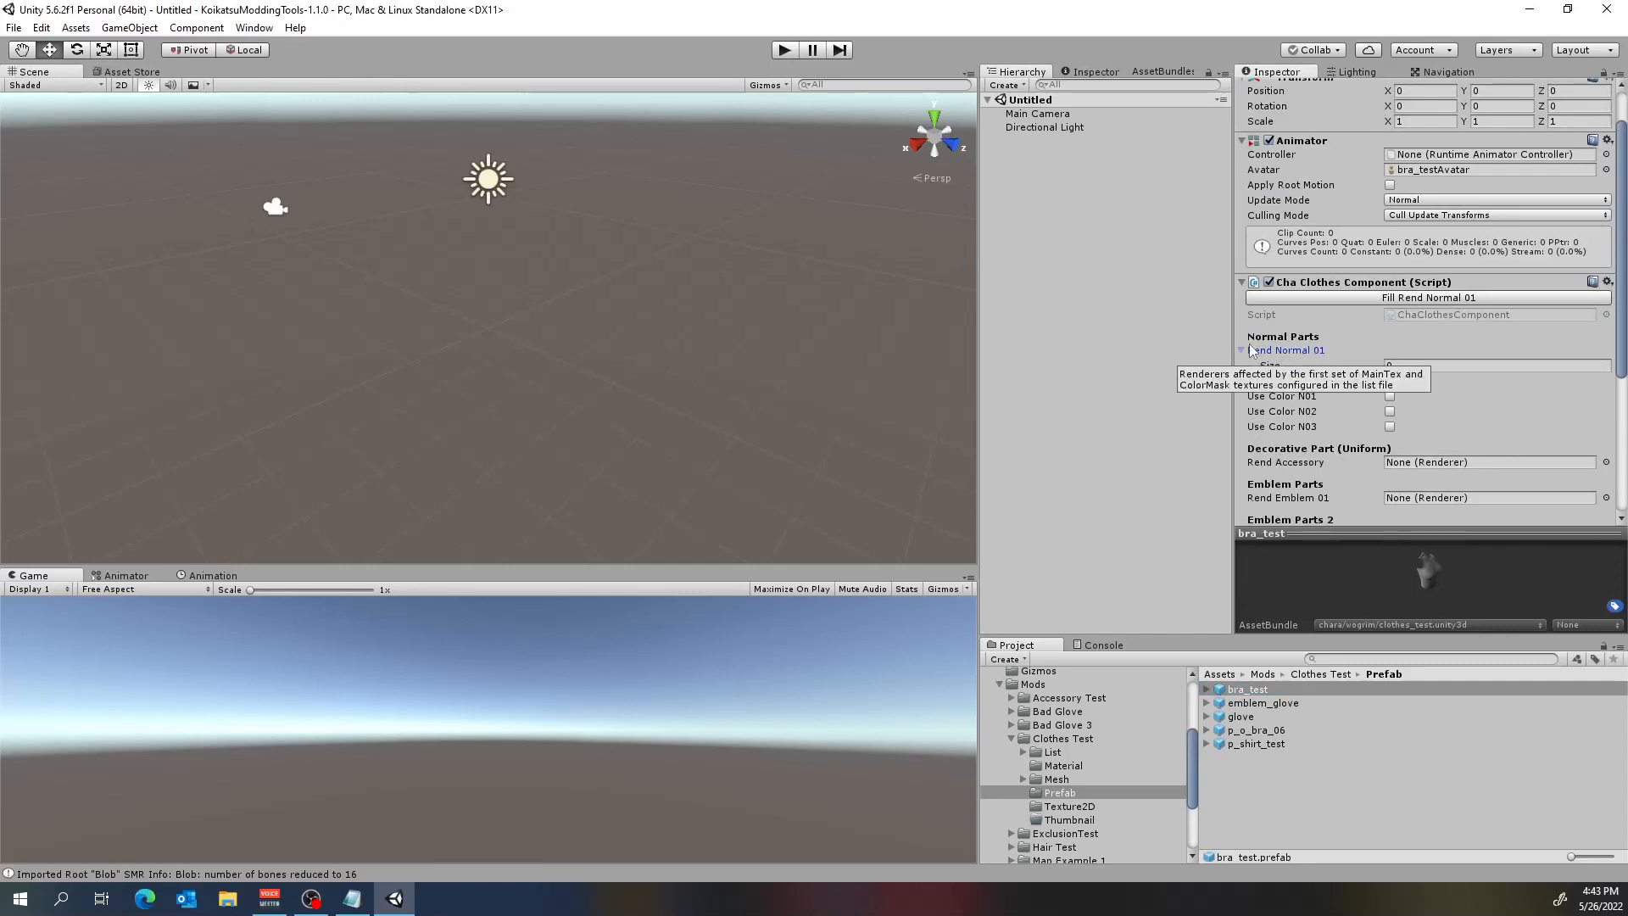
left_click(1321, 296)
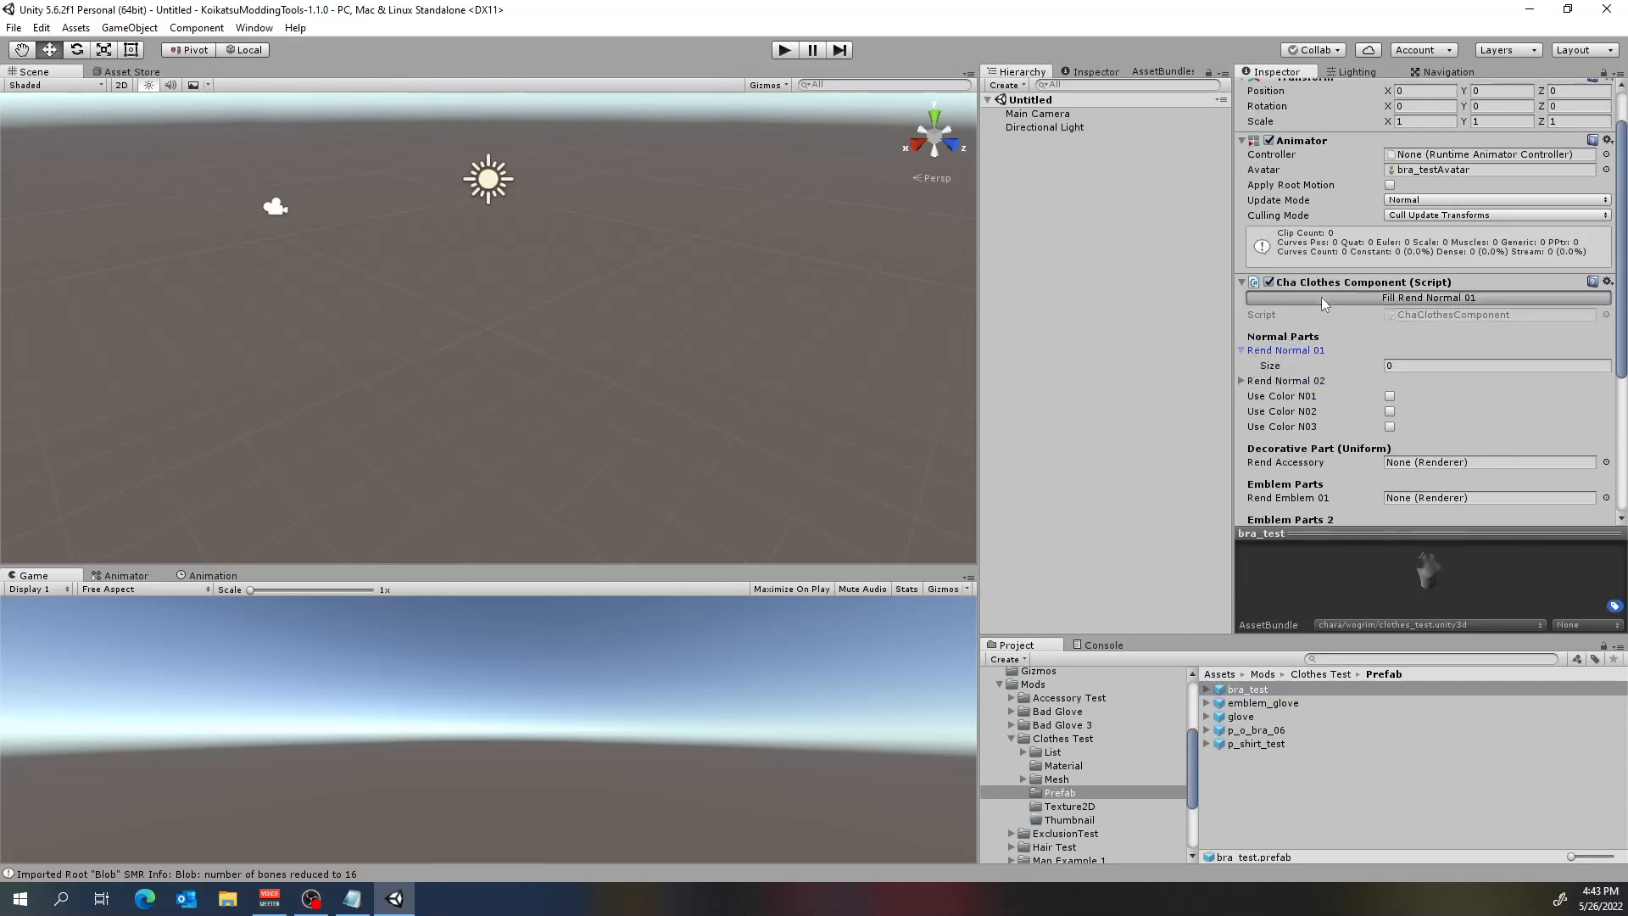
scroll(1372, 281, "down", 8)
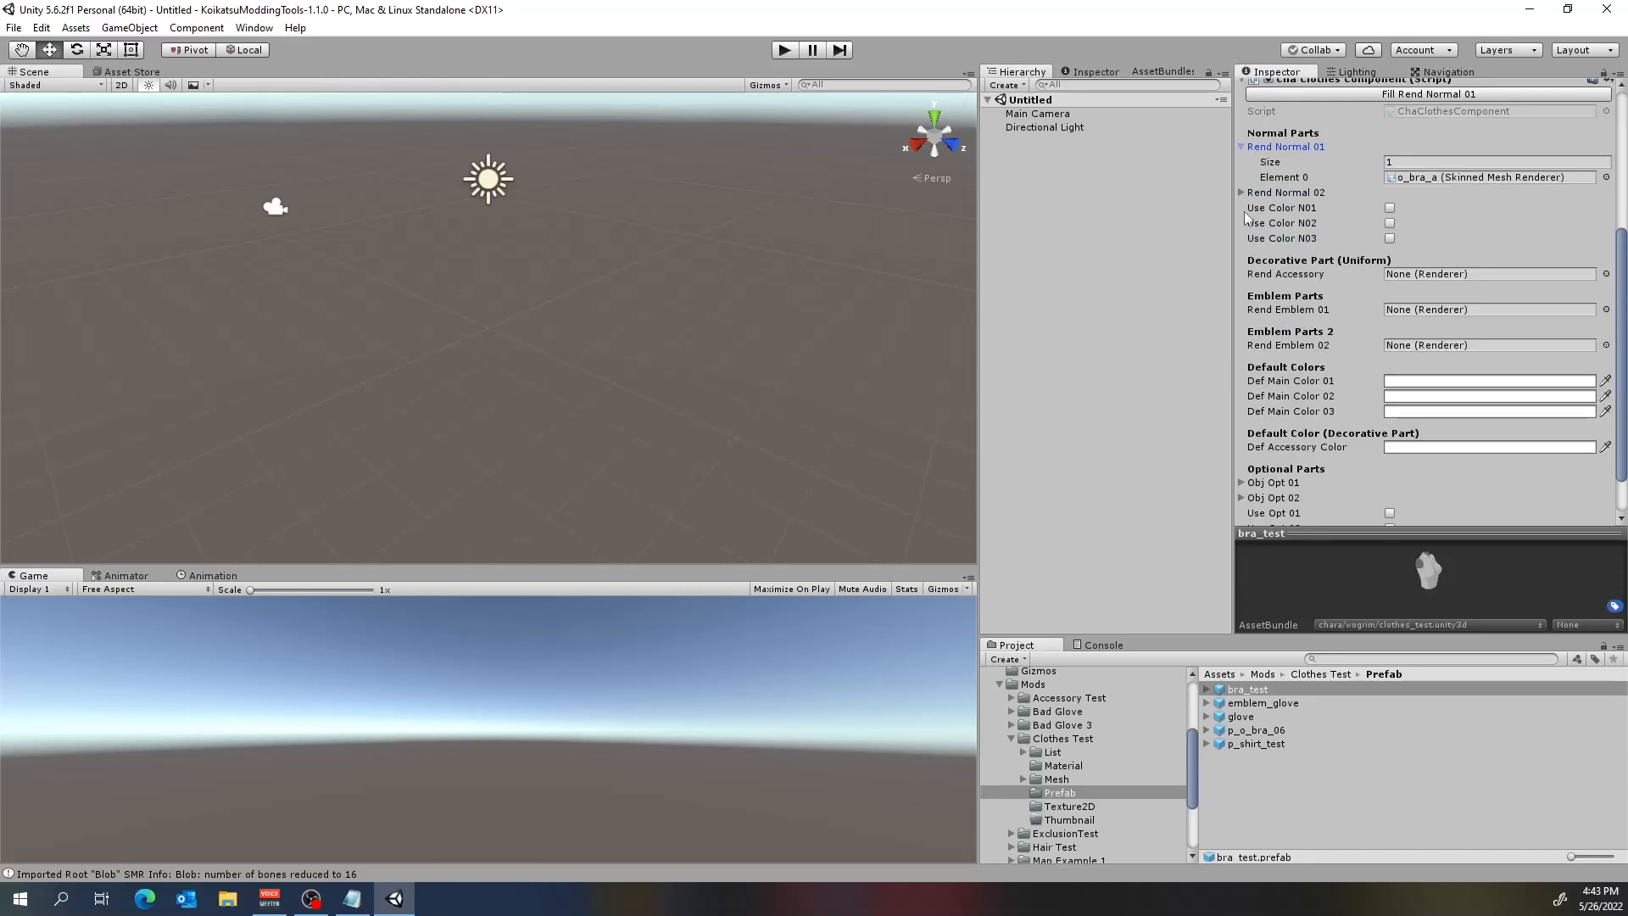
left_click(1390, 209)
Set Def Main Color 01 of bra_test's Cha Clothes Component to grey, hex 989898FF.
scroll(1404, 254, "up", 6)
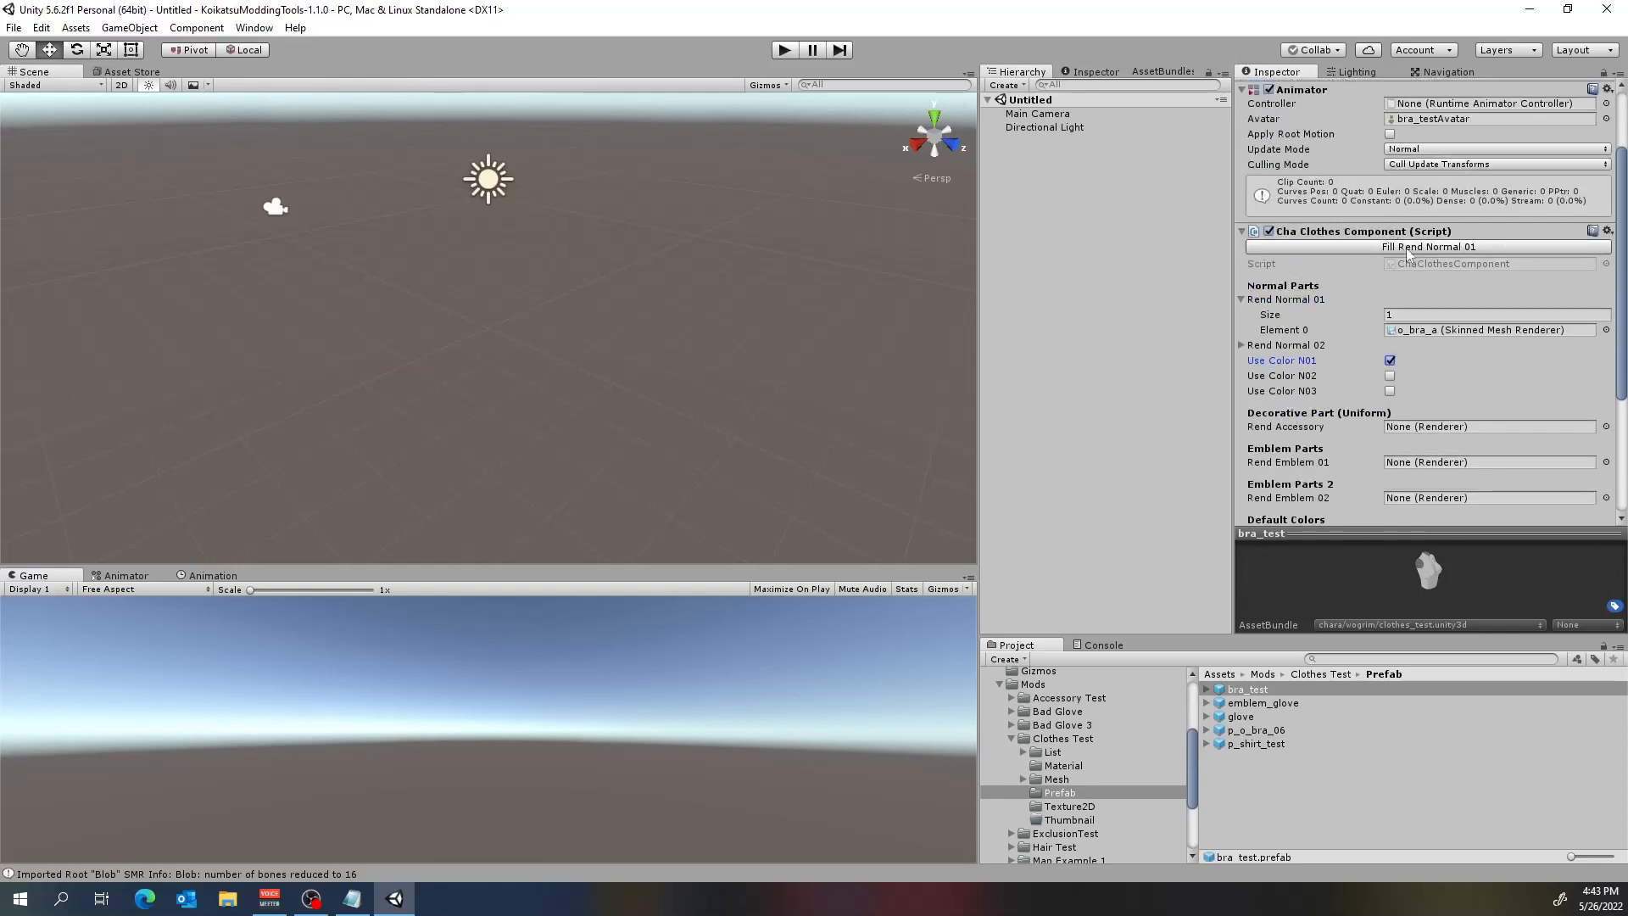
scroll(1446, 368, "down", 5)
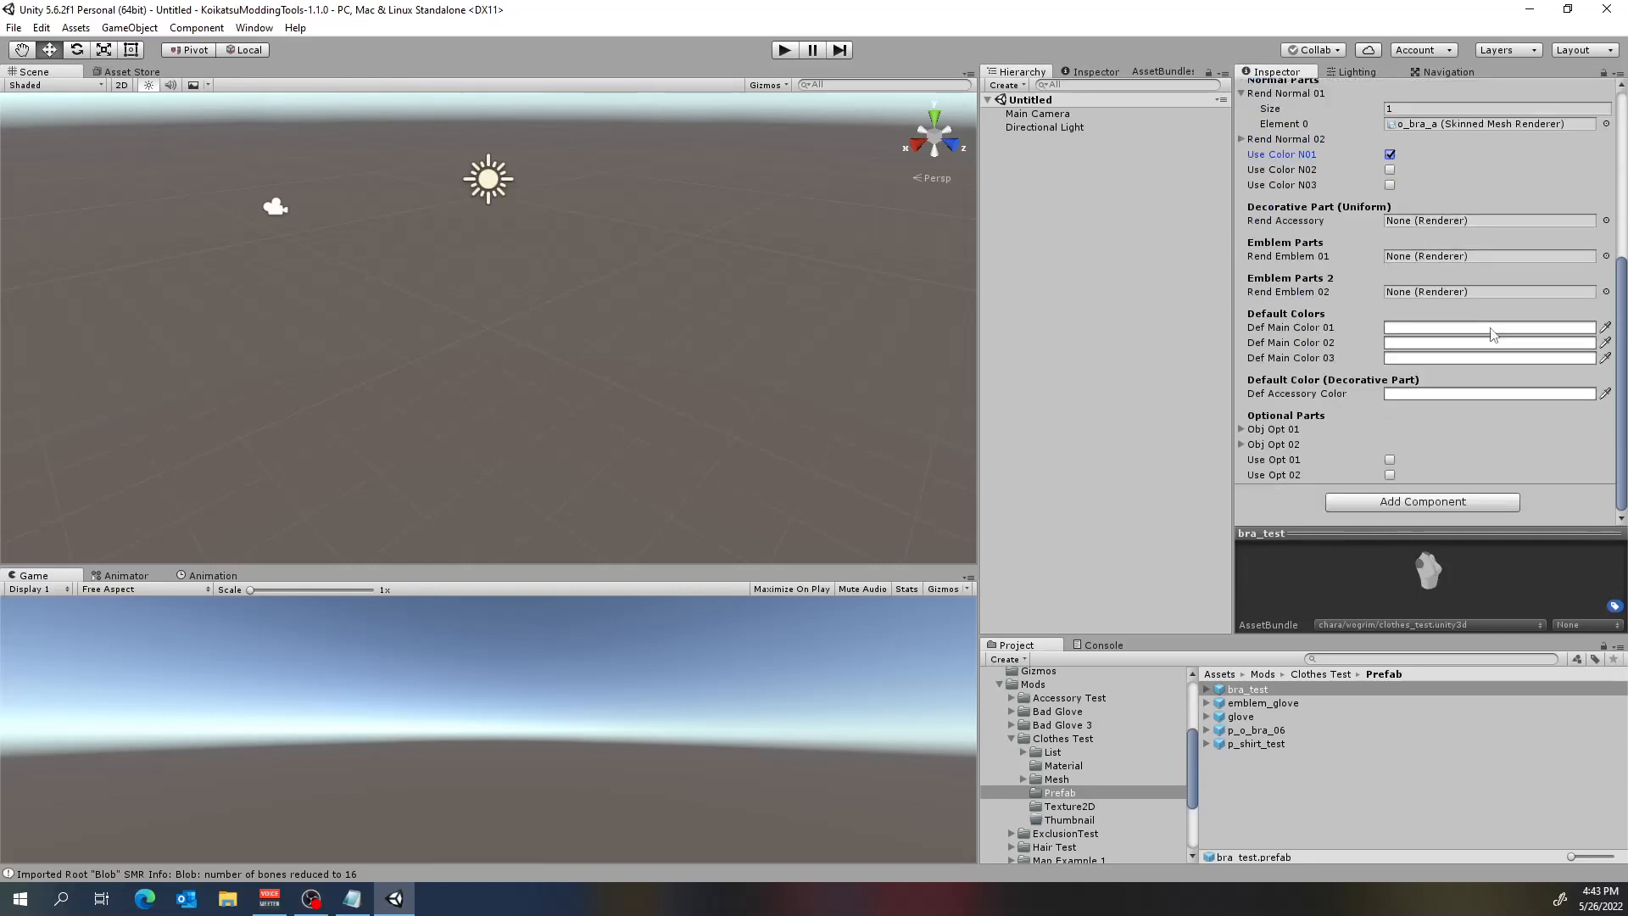
left_click(1446, 329)
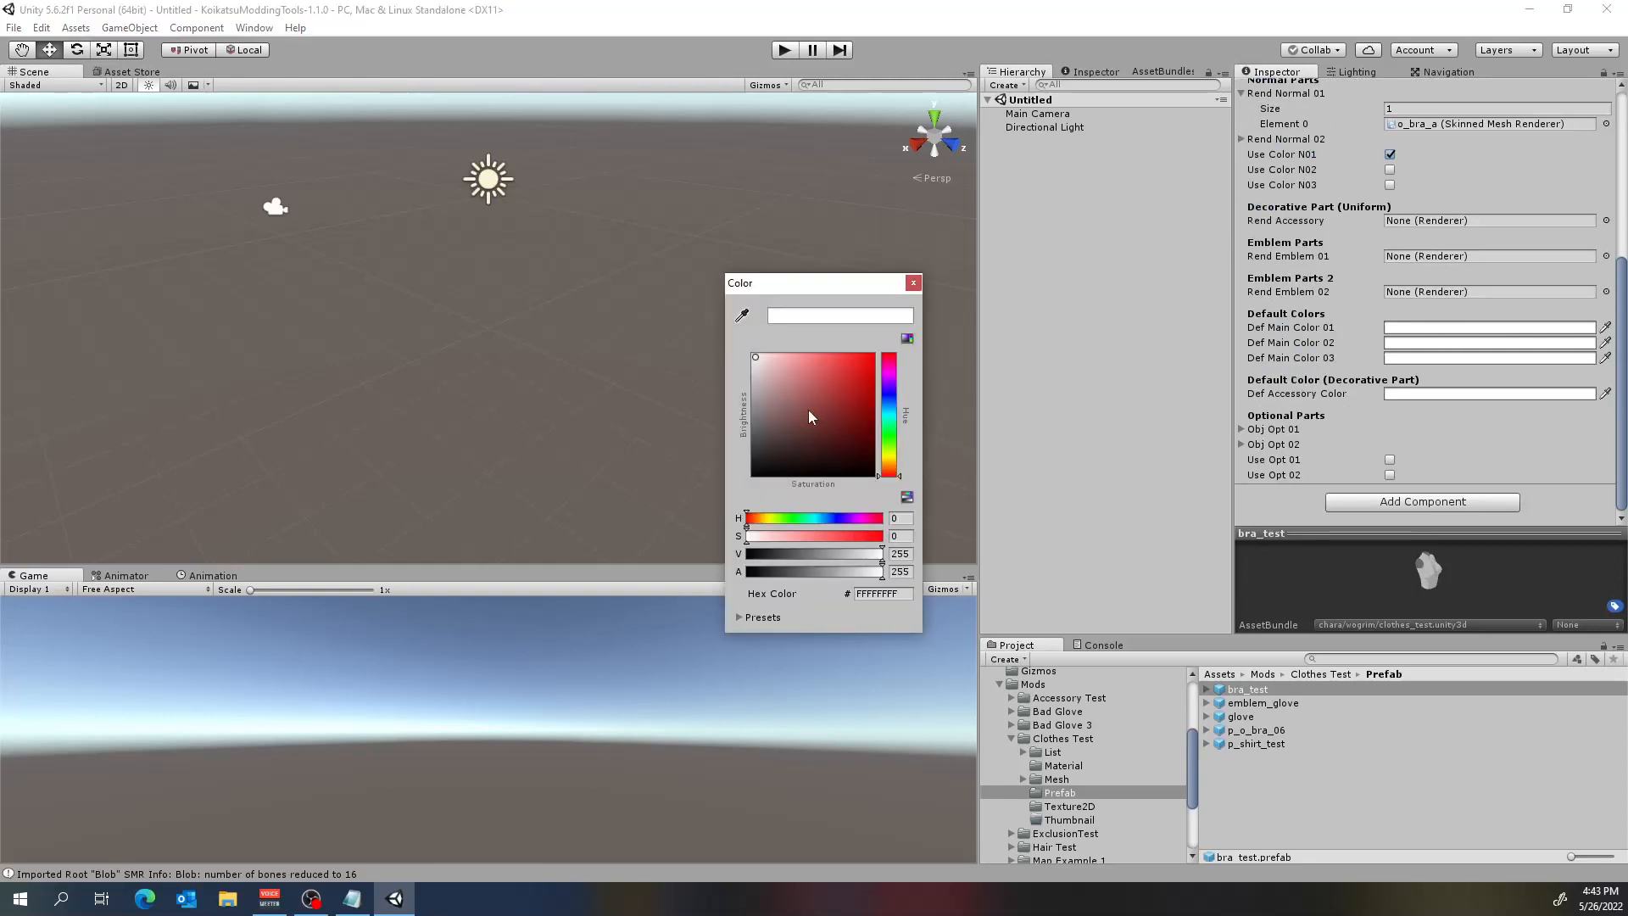
left_click_drag(798, 412, 729, 404)
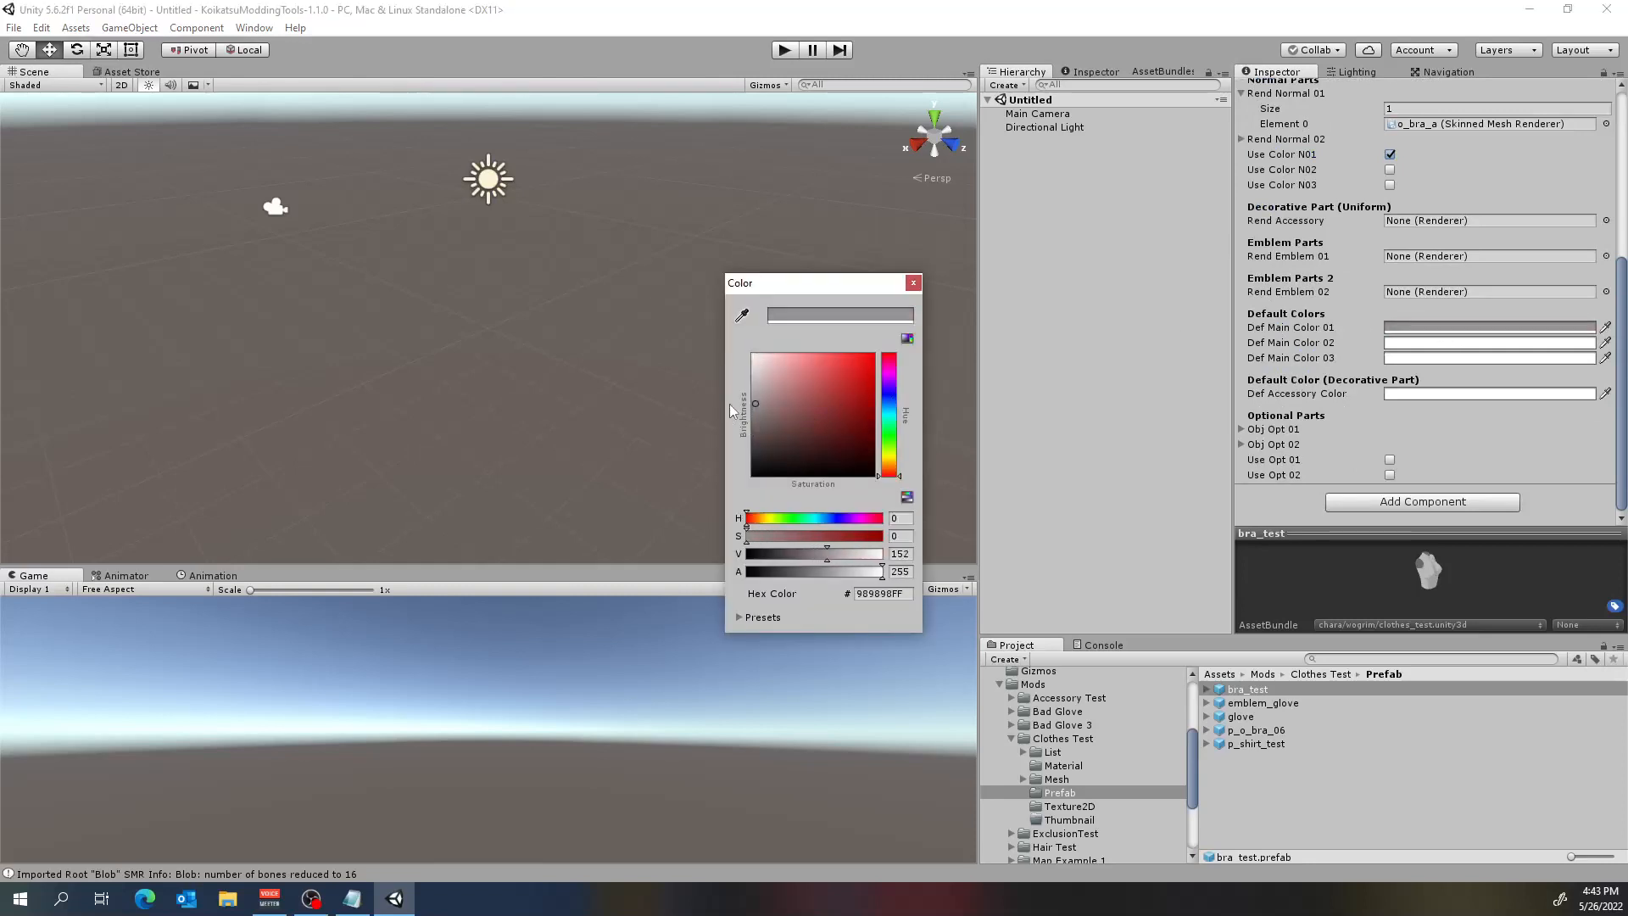
left_click(913, 282)
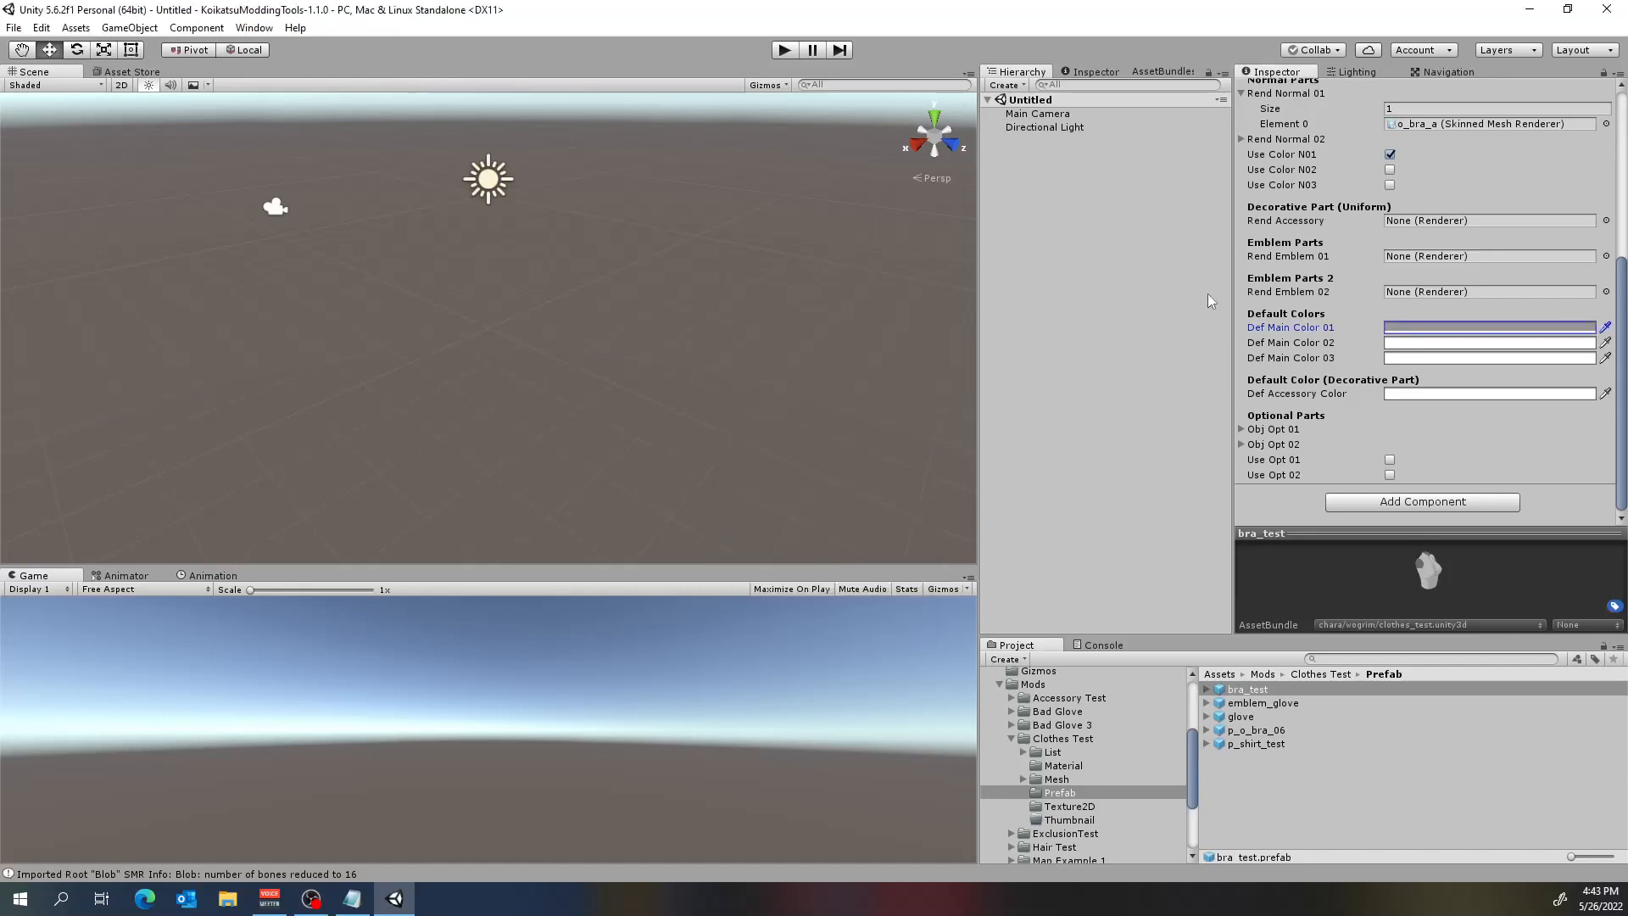
Examine the Obj Opt 01 and Obj Opt 02 lists and the remaining settings of bra_test's Cha Clothes Component.
left_click(1240, 428)
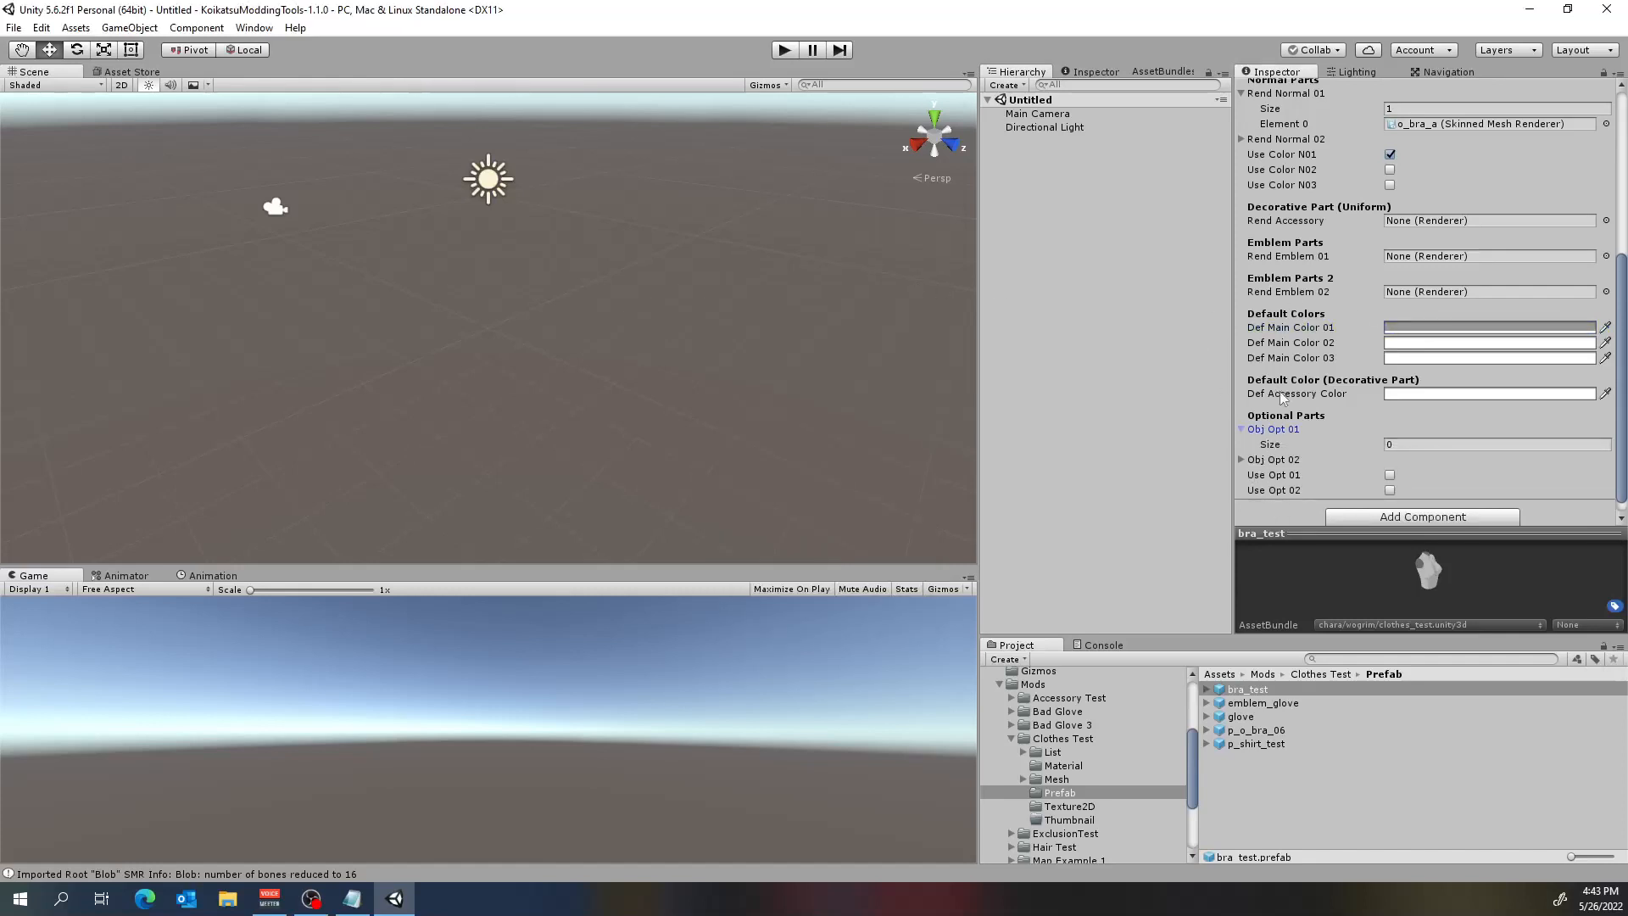
left_click(1241, 460)
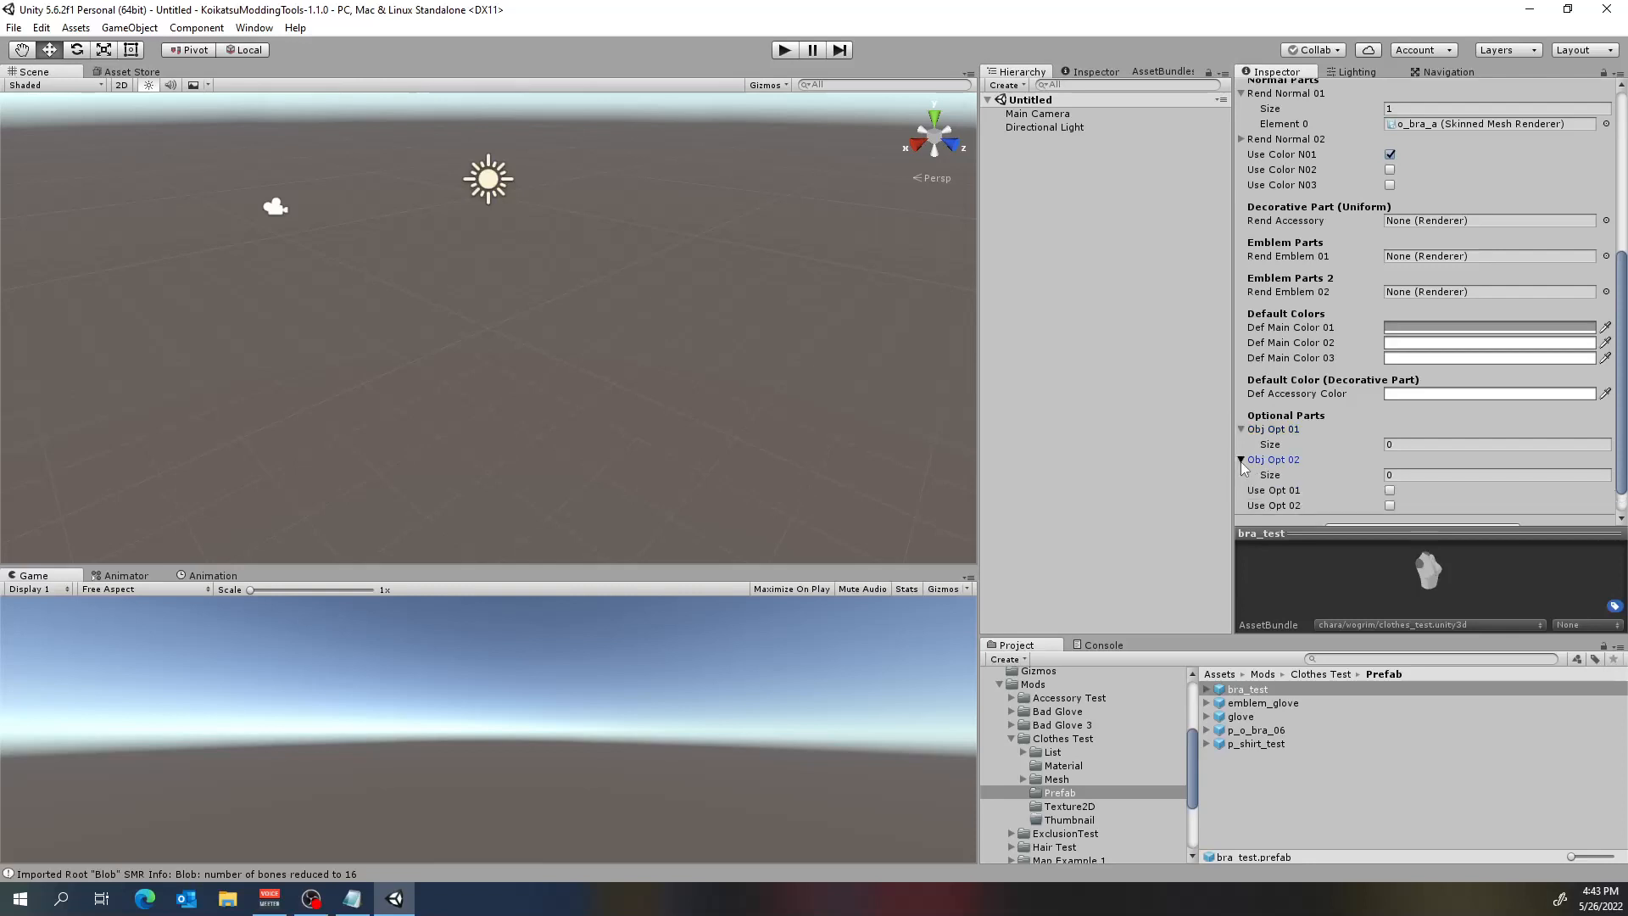
left_click(1240, 462)
left_click(1242, 427)
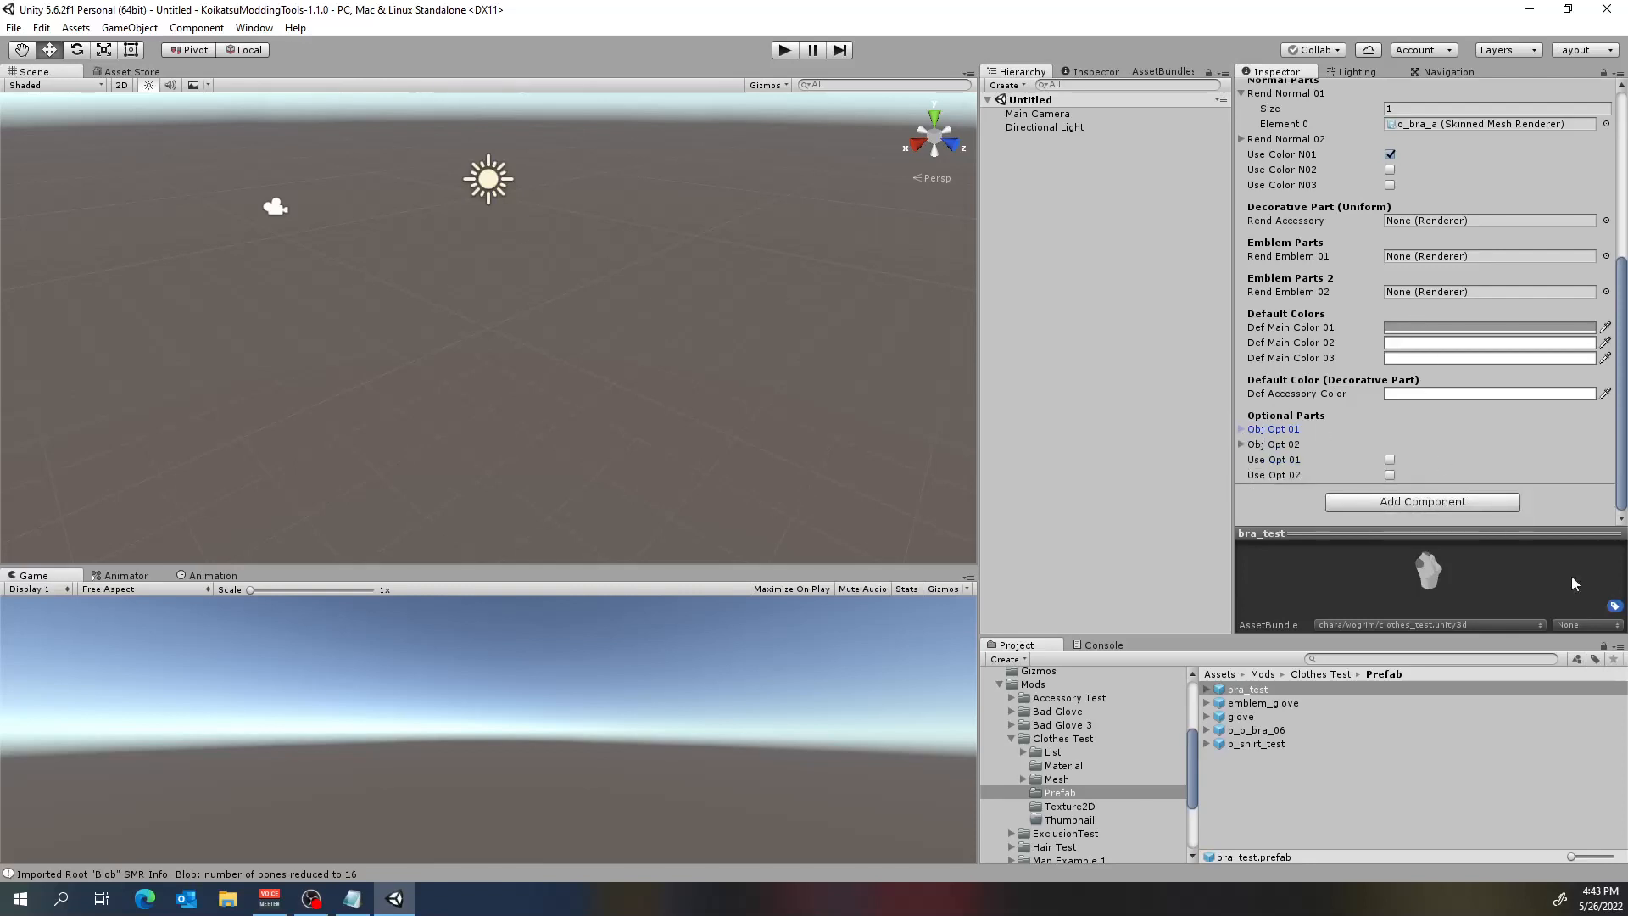
scroll(1511, 440, "up", 3)
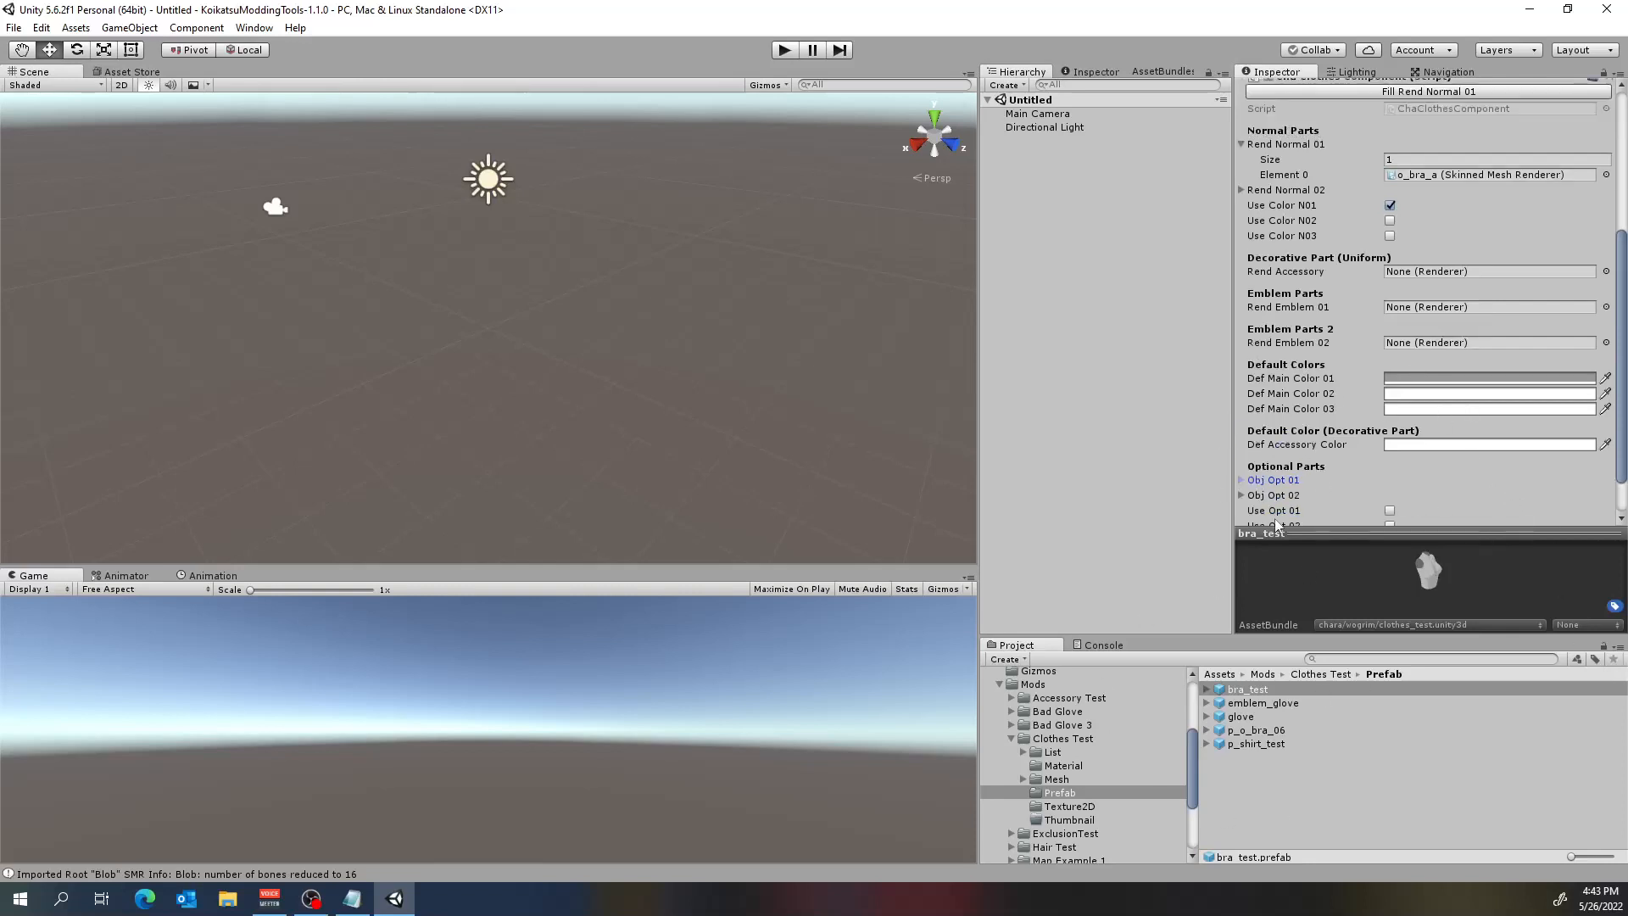
scroll(1376, 429, "up", 3)
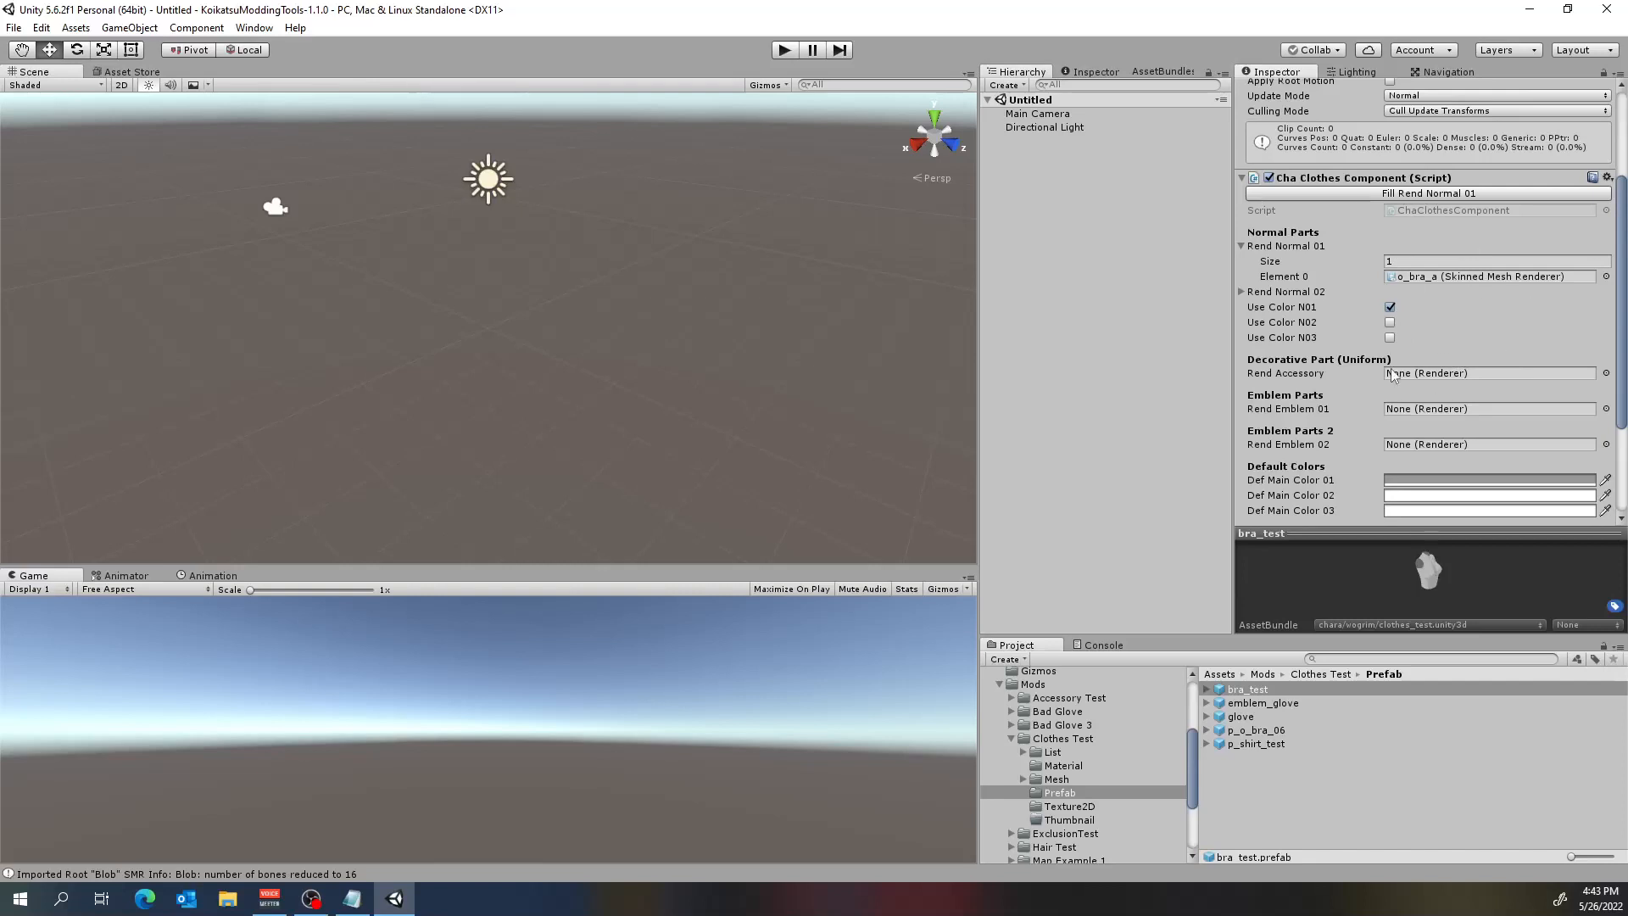
scroll(1466, 283, "down", 3)
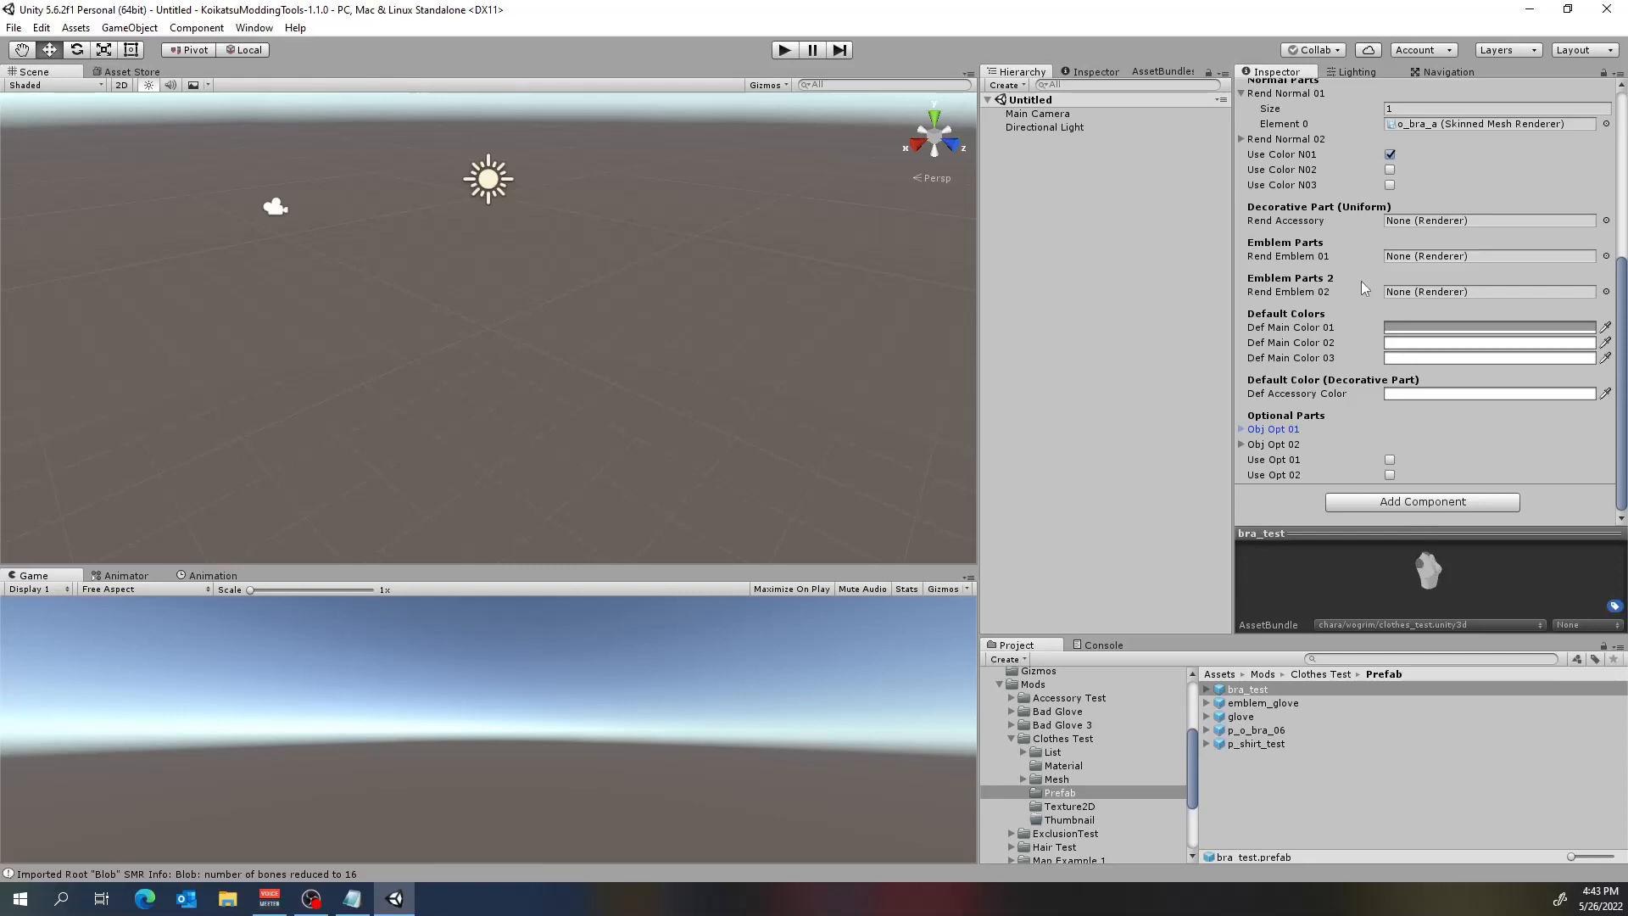
Reveal the glove prefab in File Explorer and bring that window to the front.
left_click(1272, 704)
left_click(1243, 716)
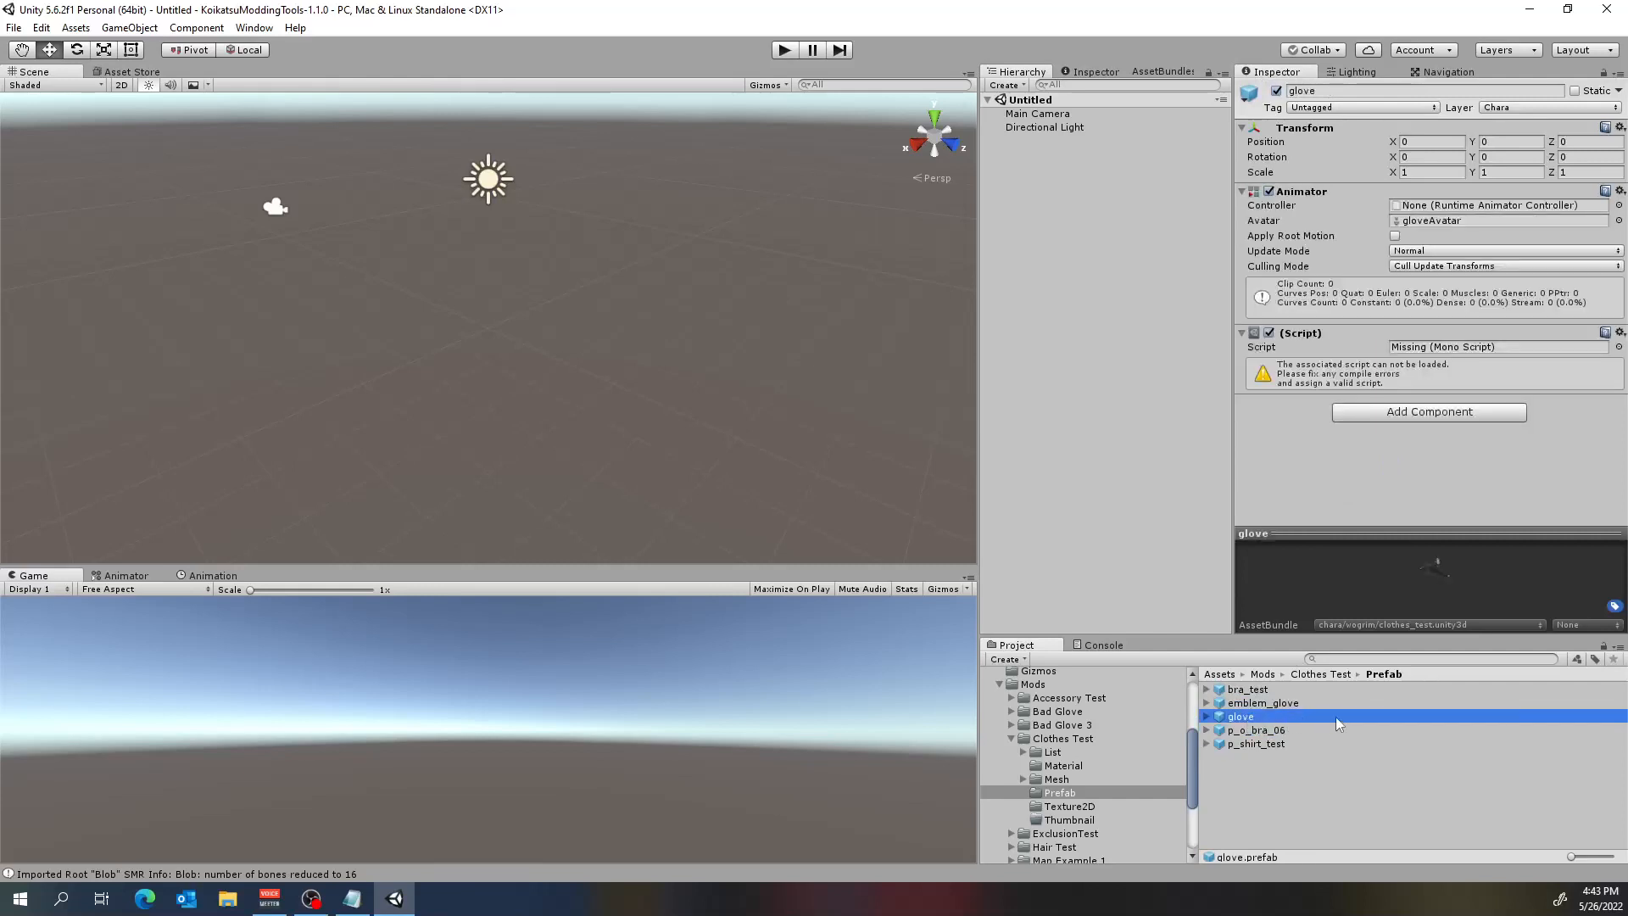
right_click(1258, 719)
left_click(1434, 410)
left_click(229, 898)
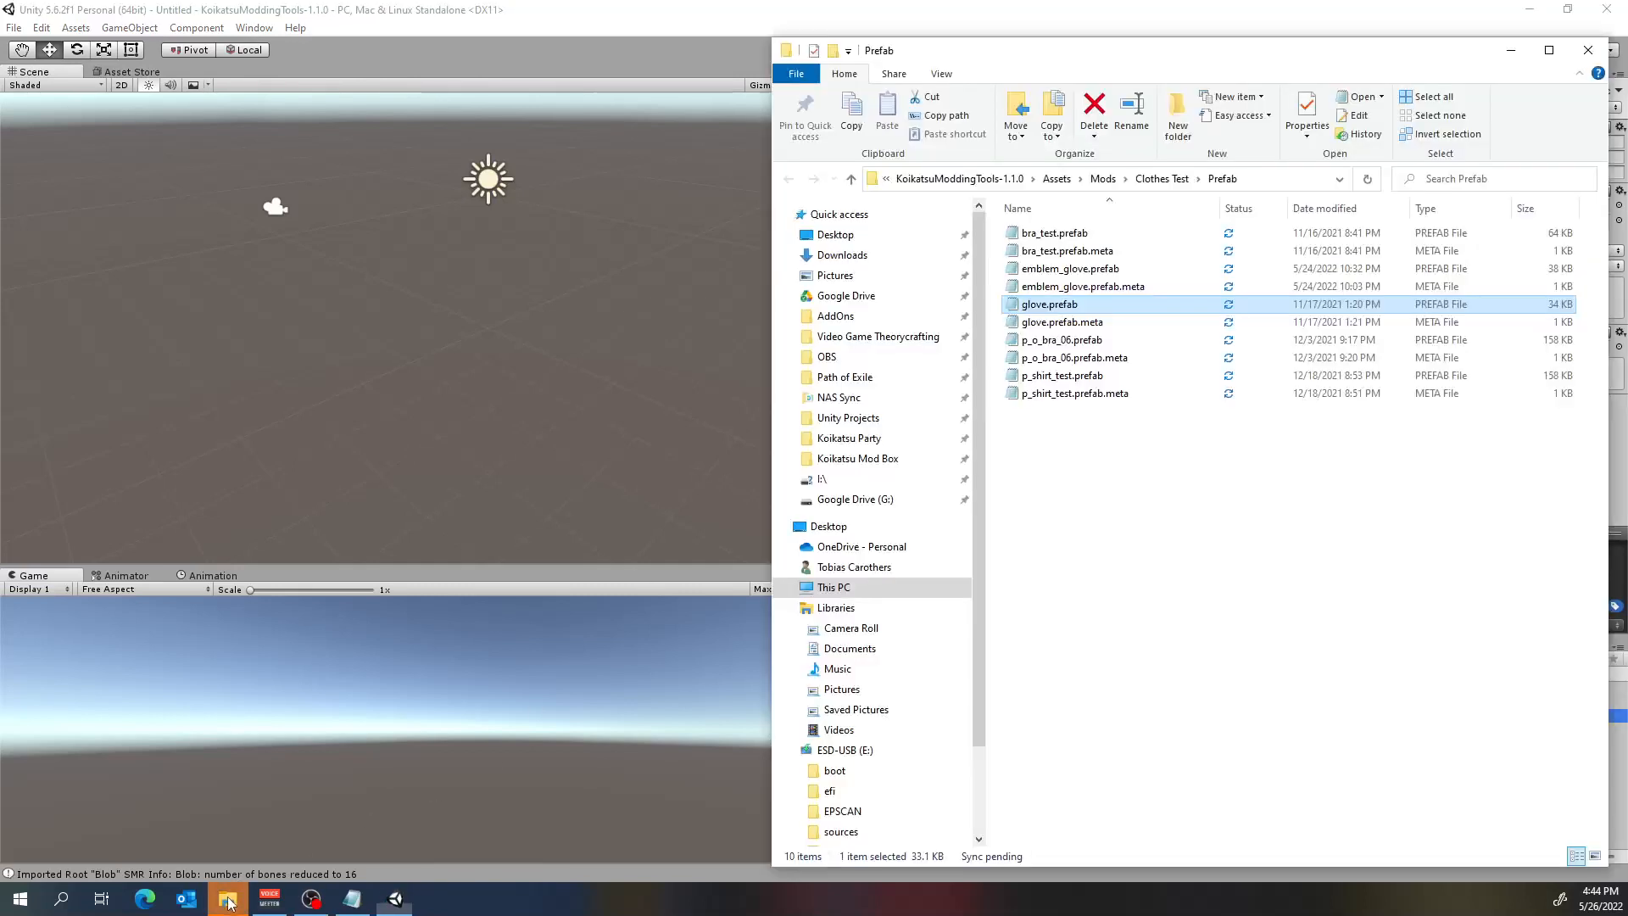
Switch back to Unity and check every Clothes Test prefab, from bra_test to p_shirt_test, for missing mono scripts.
left_click(1334, 17)
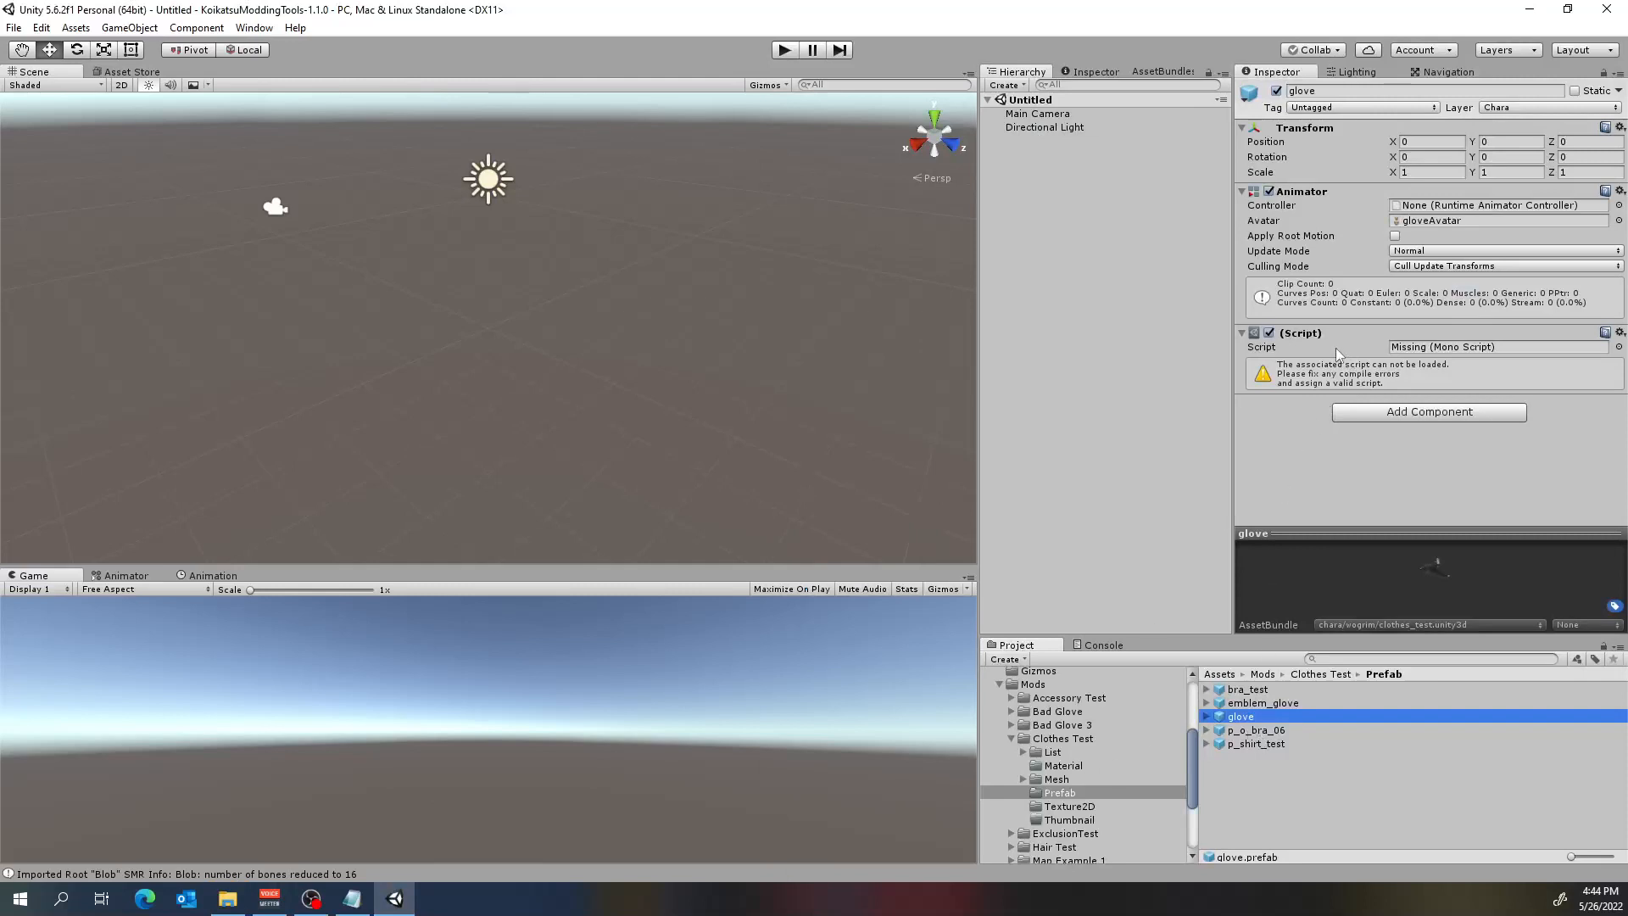
left_click(1246, 733)
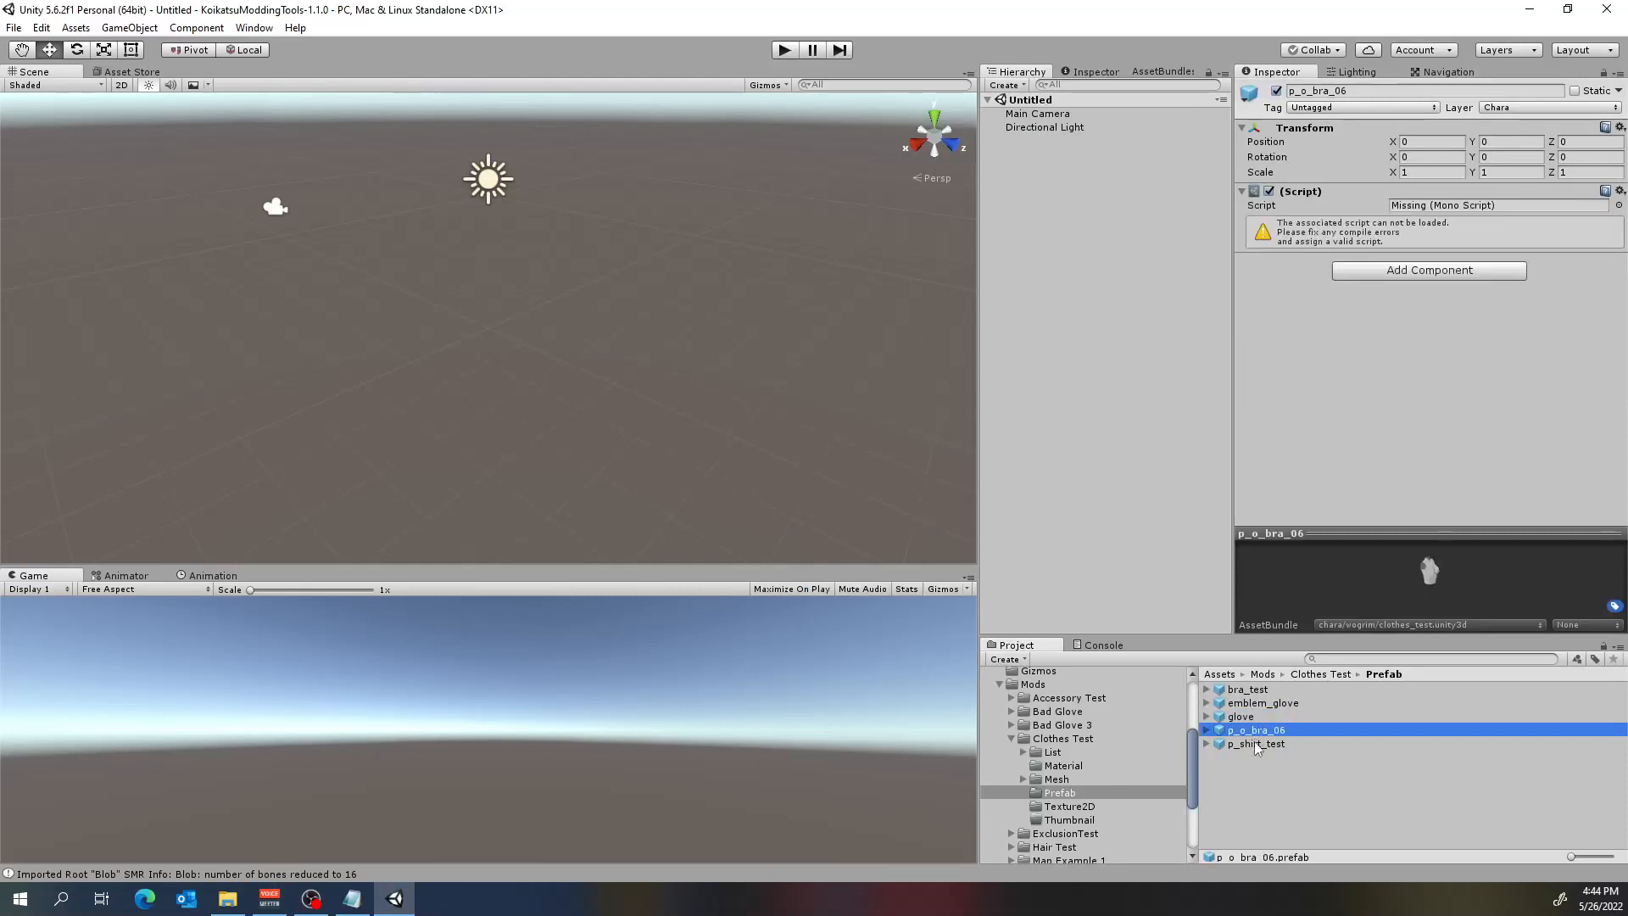
left_click(1258, 745)
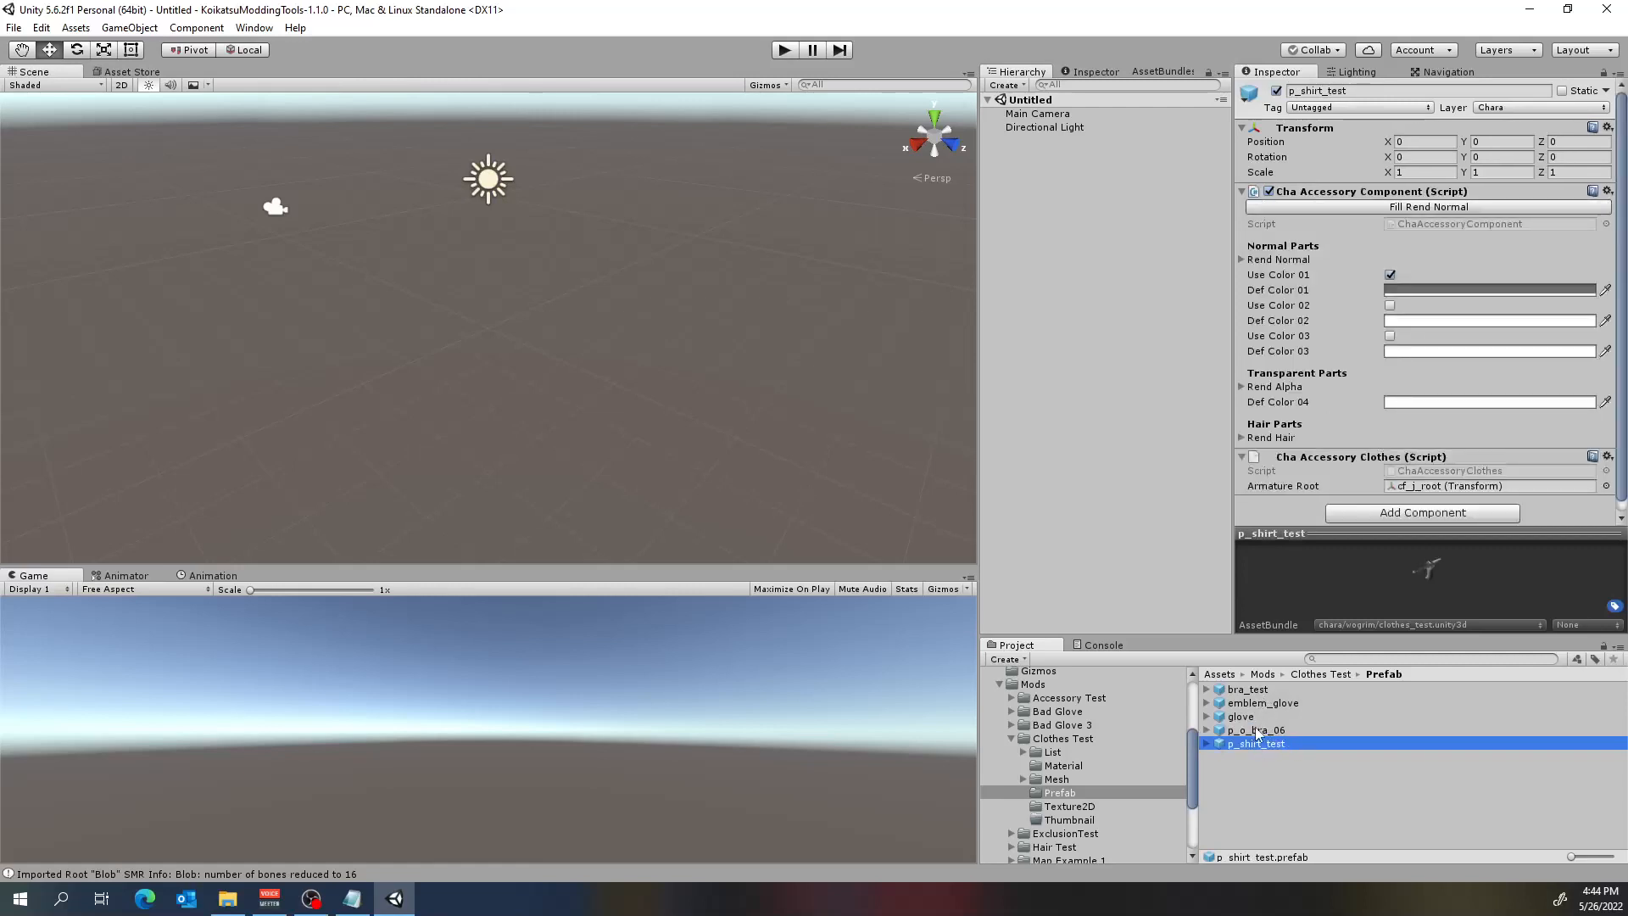
left_click(1259, 731)
left_click(1250, 718)
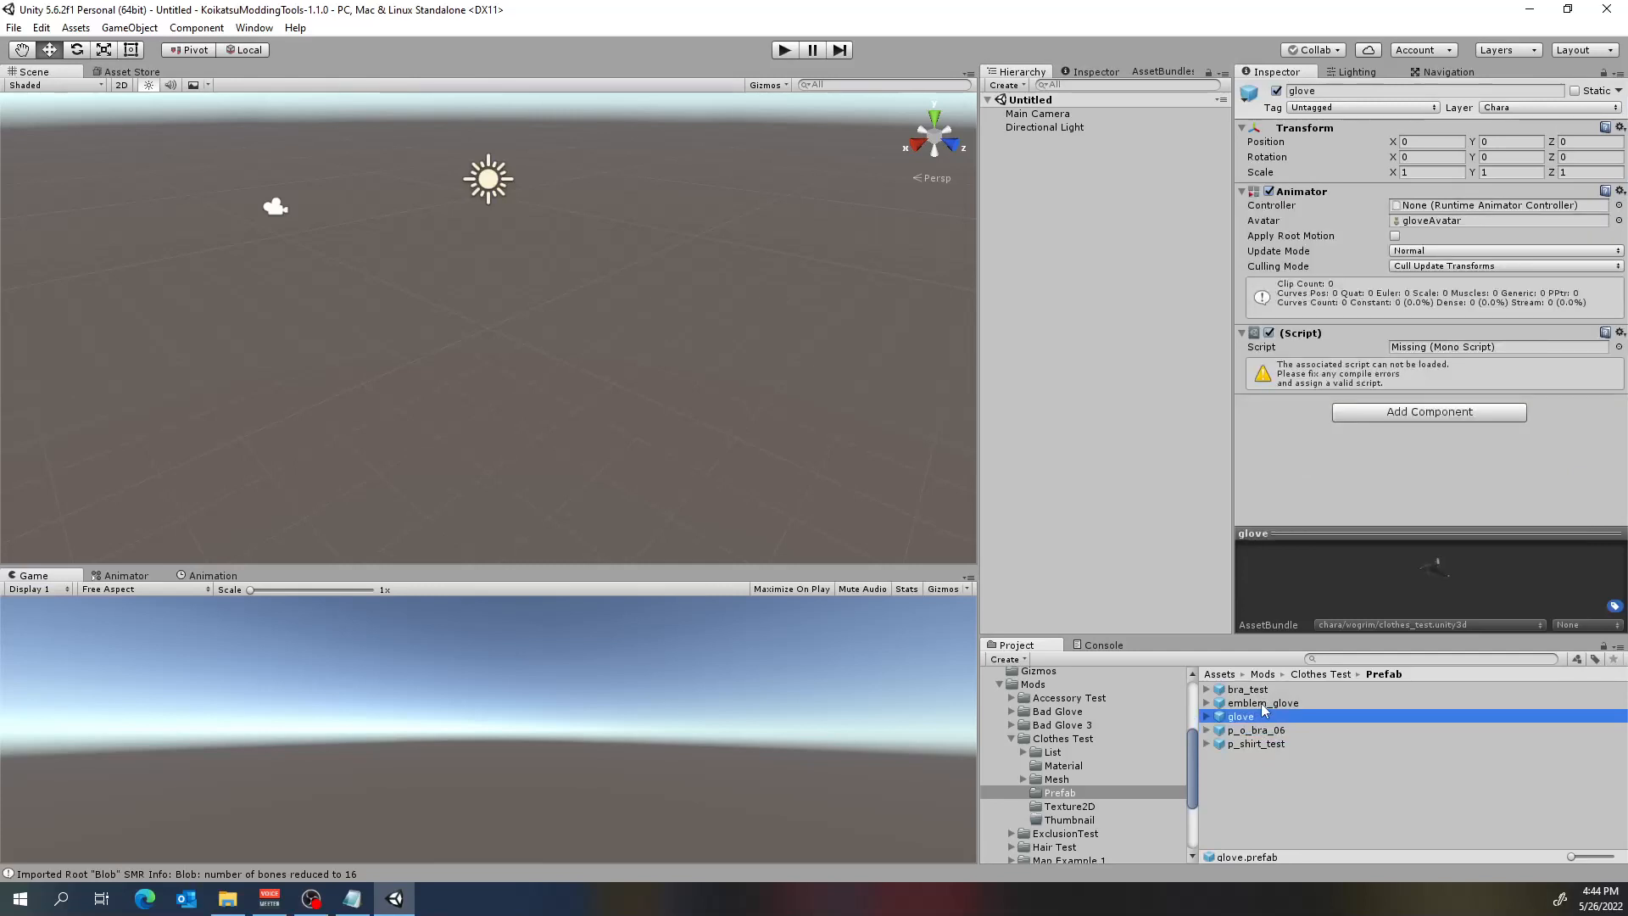
left_click(1255, 703)
left_click(1253, 690)
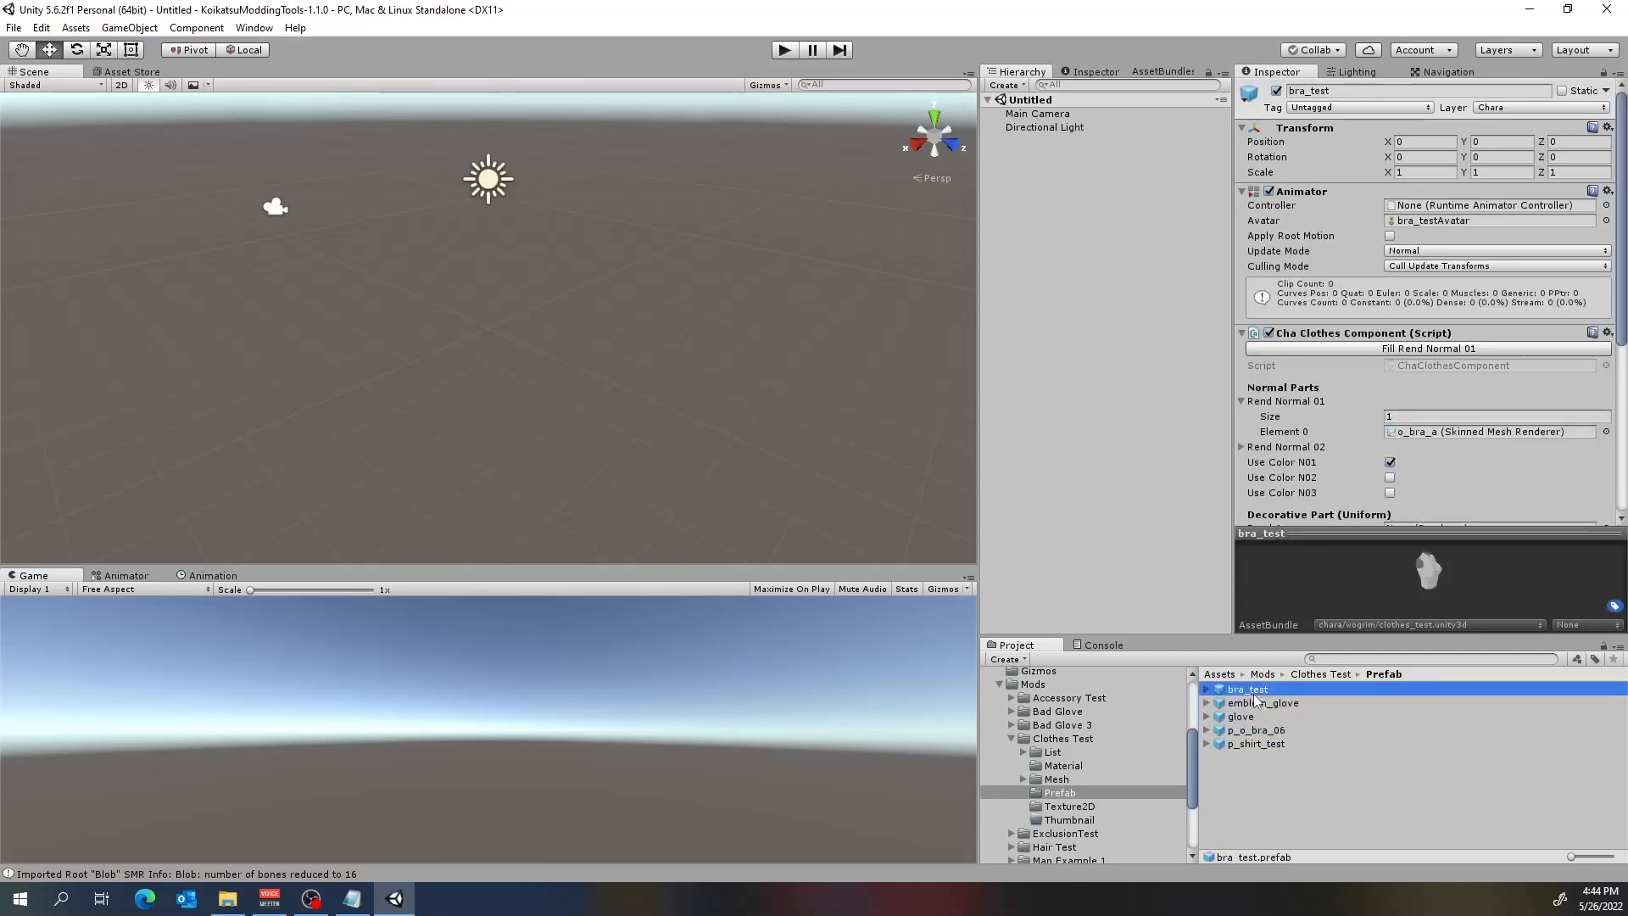
left_click(1255, 703)
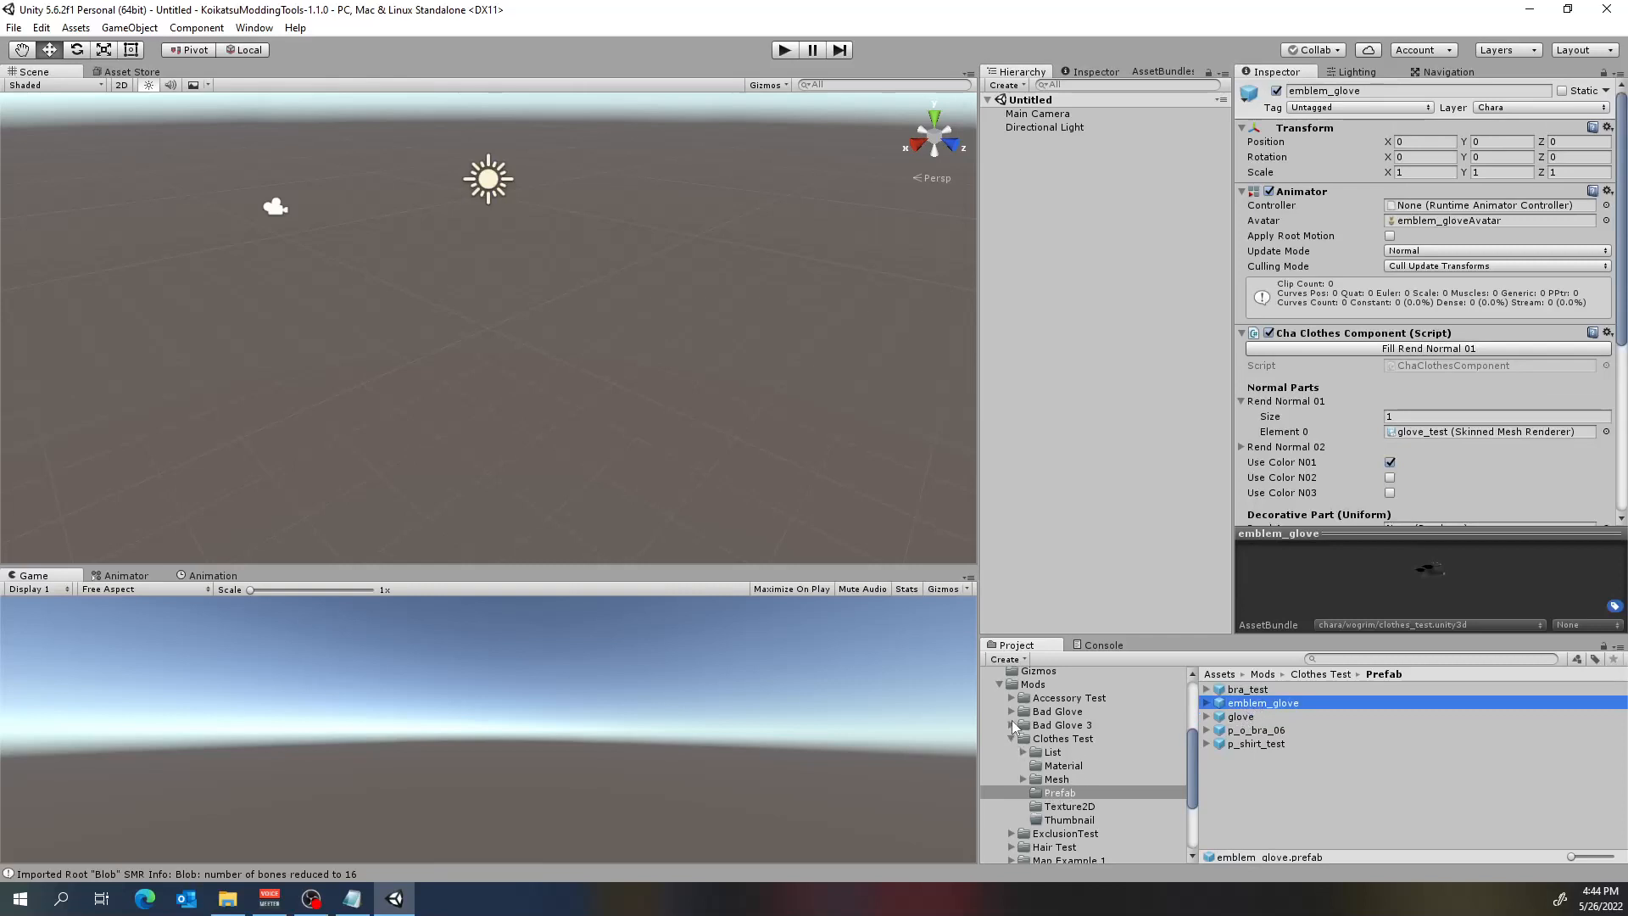
Check the Accessory Test prefabs Bracelet, CatTail, Horns and Staff for missing scripts.
scroll(1036, 711, "down", 3)
scroll(1036, 711, "up", 6)
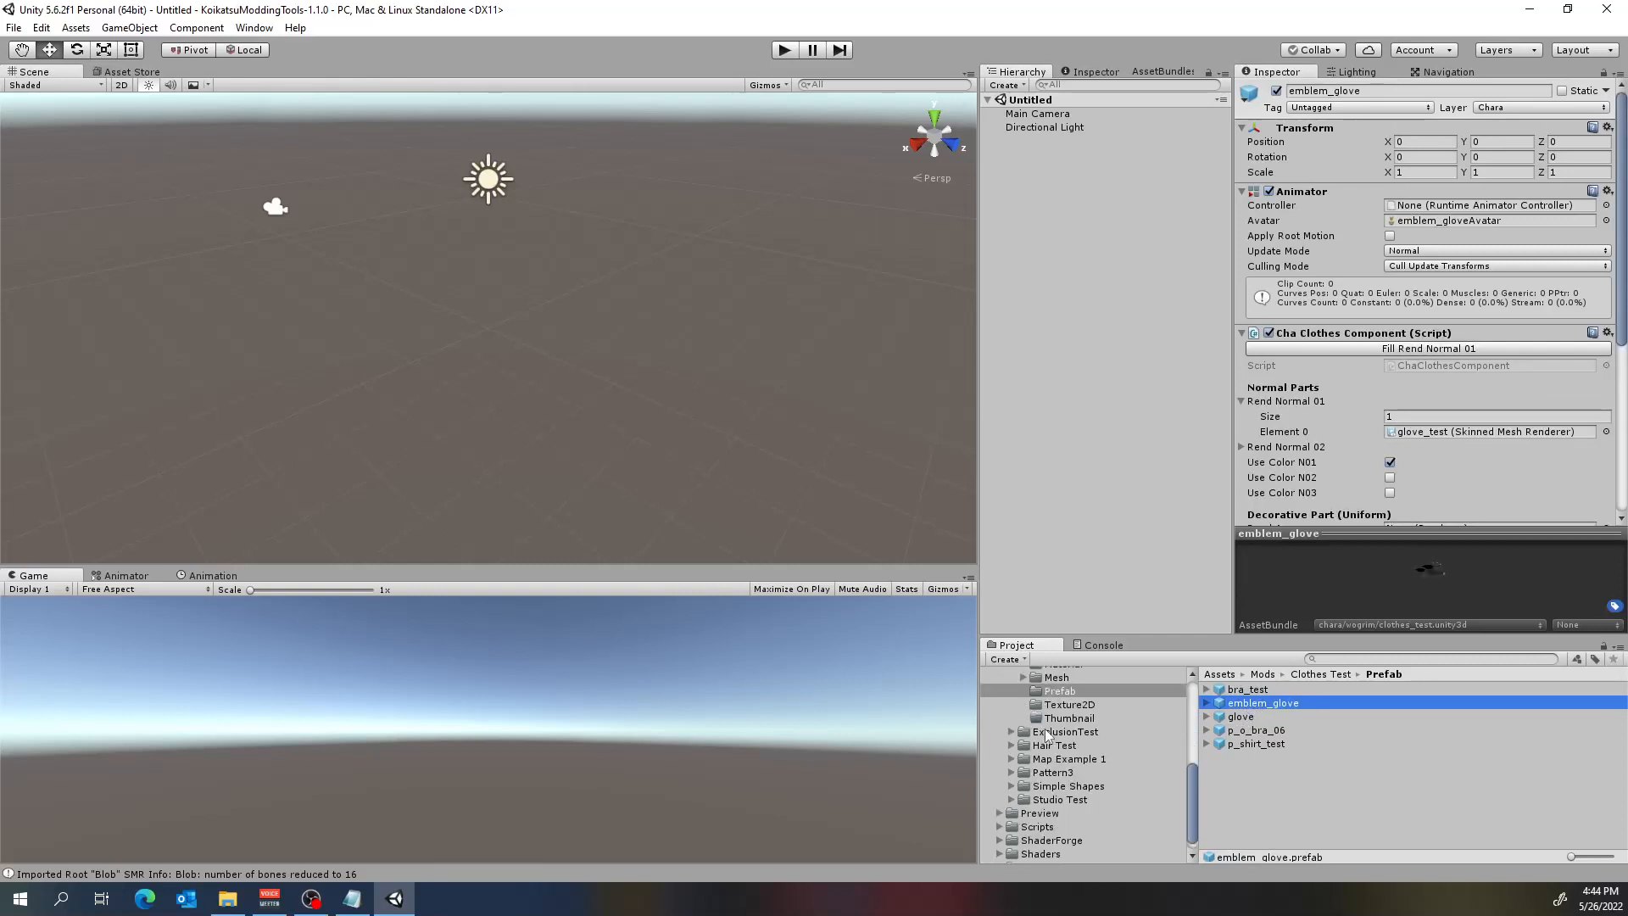
left_click(1011, 751)
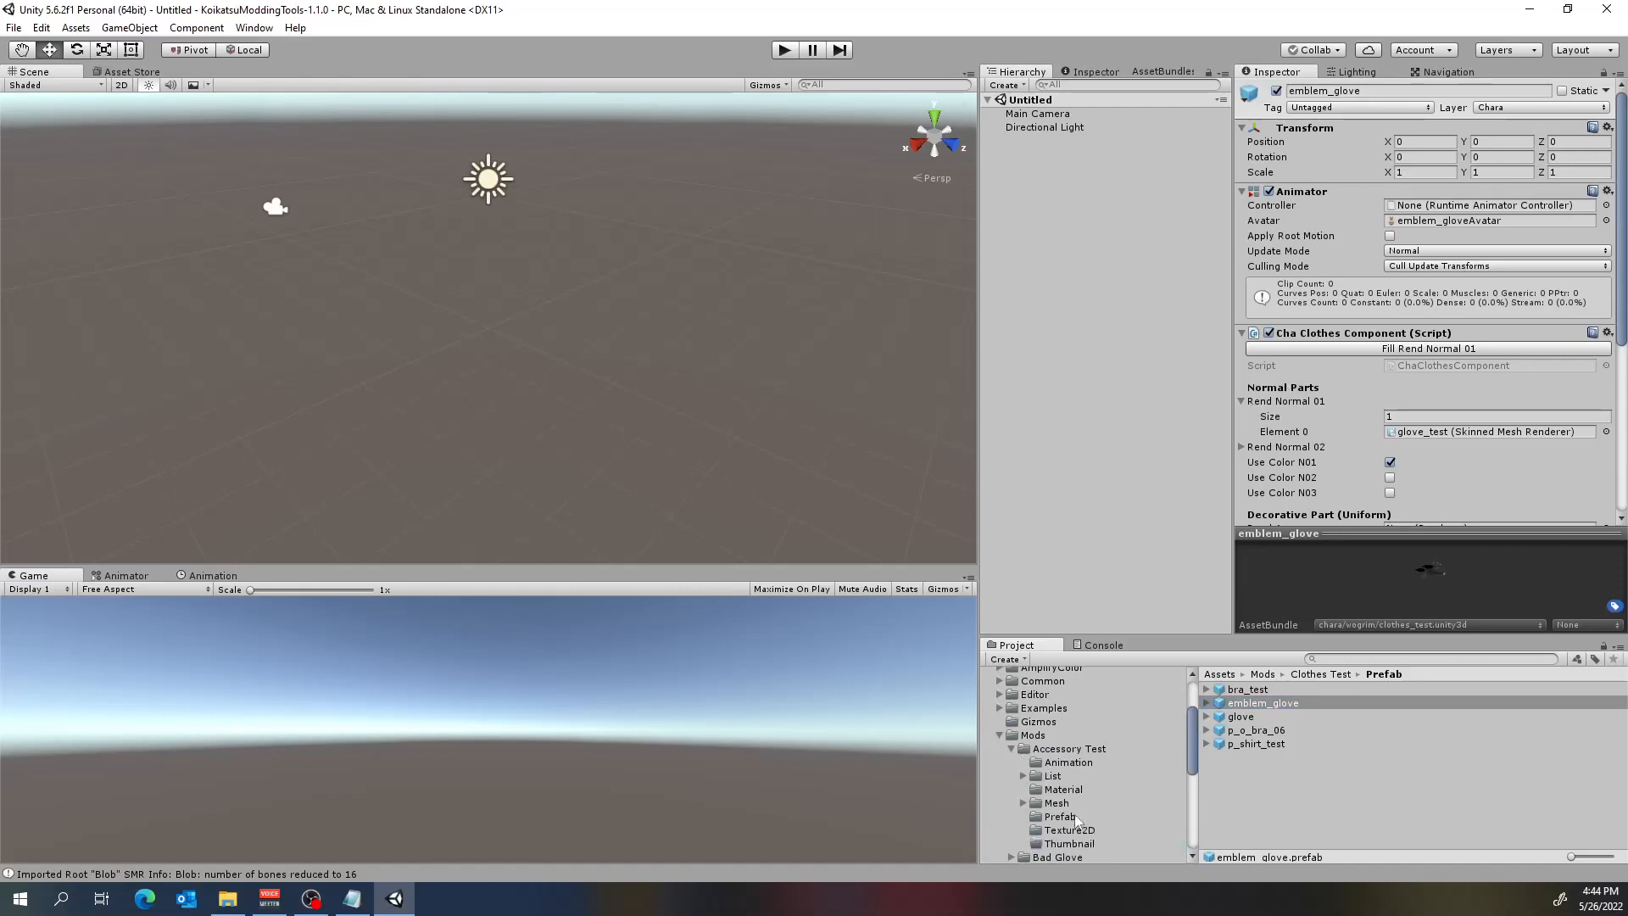
left_click(1070, 816)
left_click(1250, 691)
left_click(1250, 705)
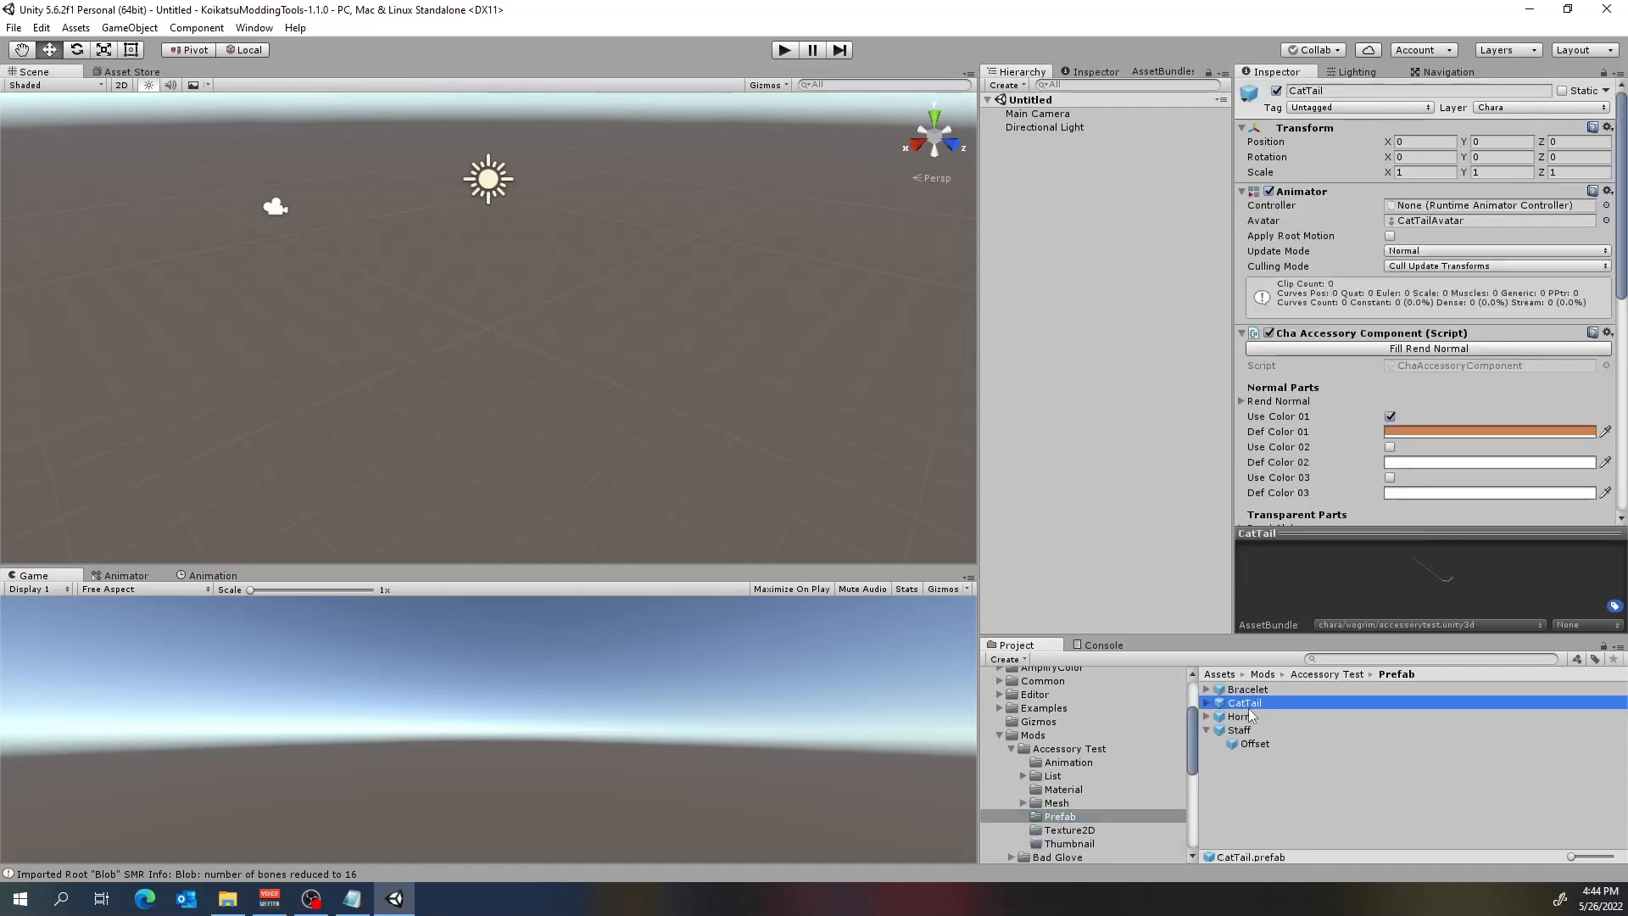
left_click(1246, 718)
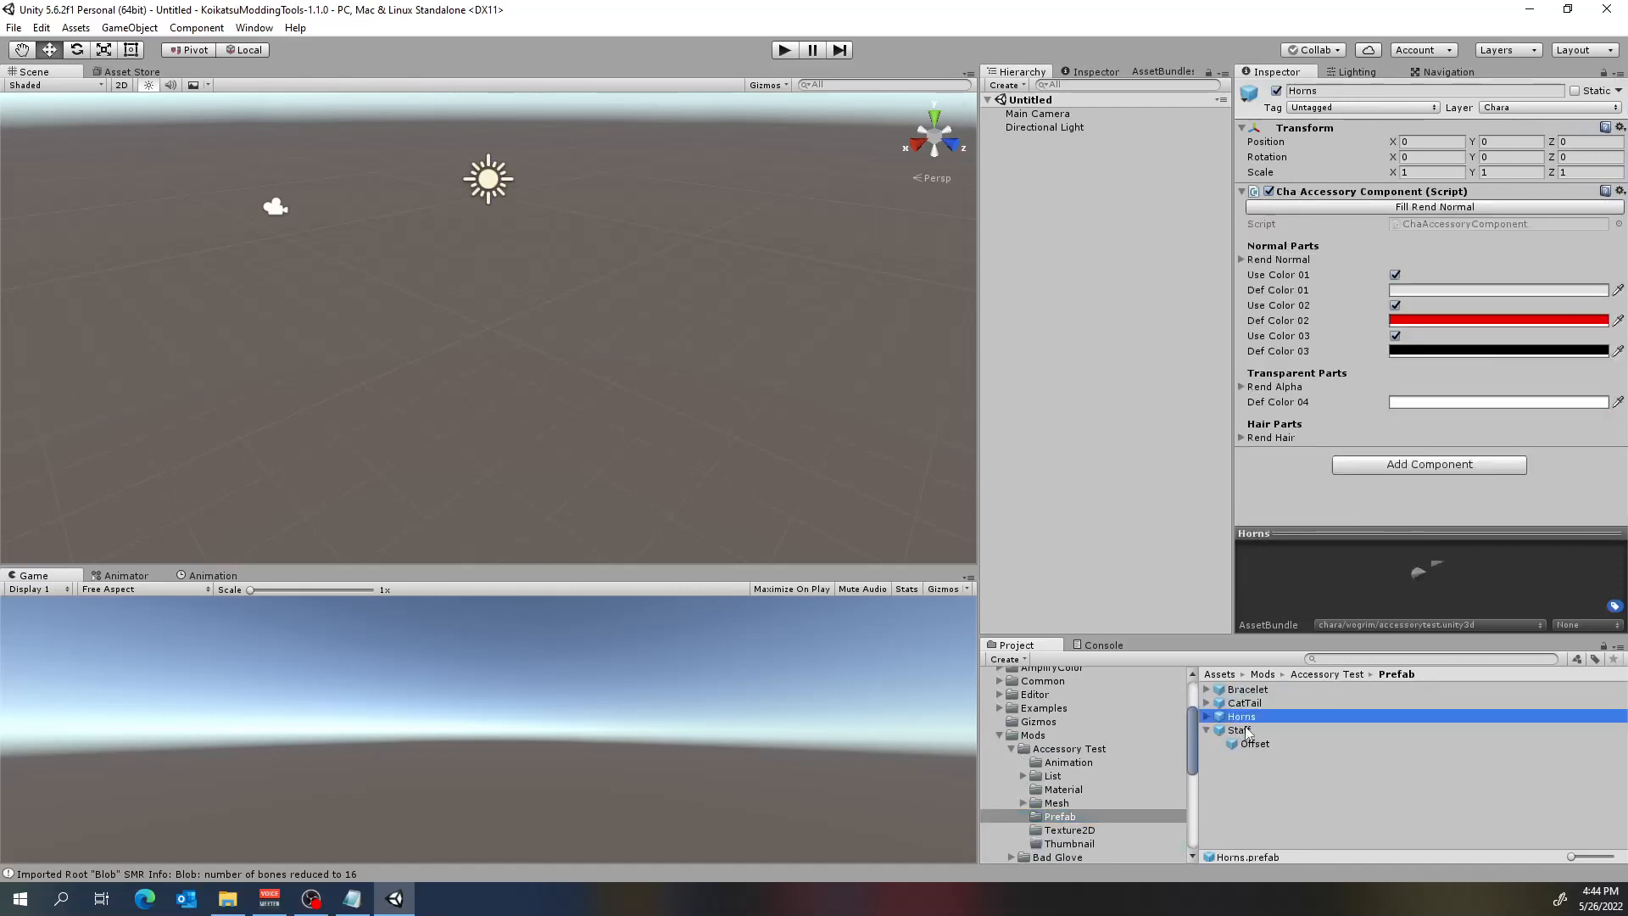
left_click(1240, 730)
scroll(1293, 517, "down", 3)
Check the Studio Test prefabs Crystal, Slug J, Slug JR and Slug R for missing script components.
scroll(1132, 720, "down", 3)
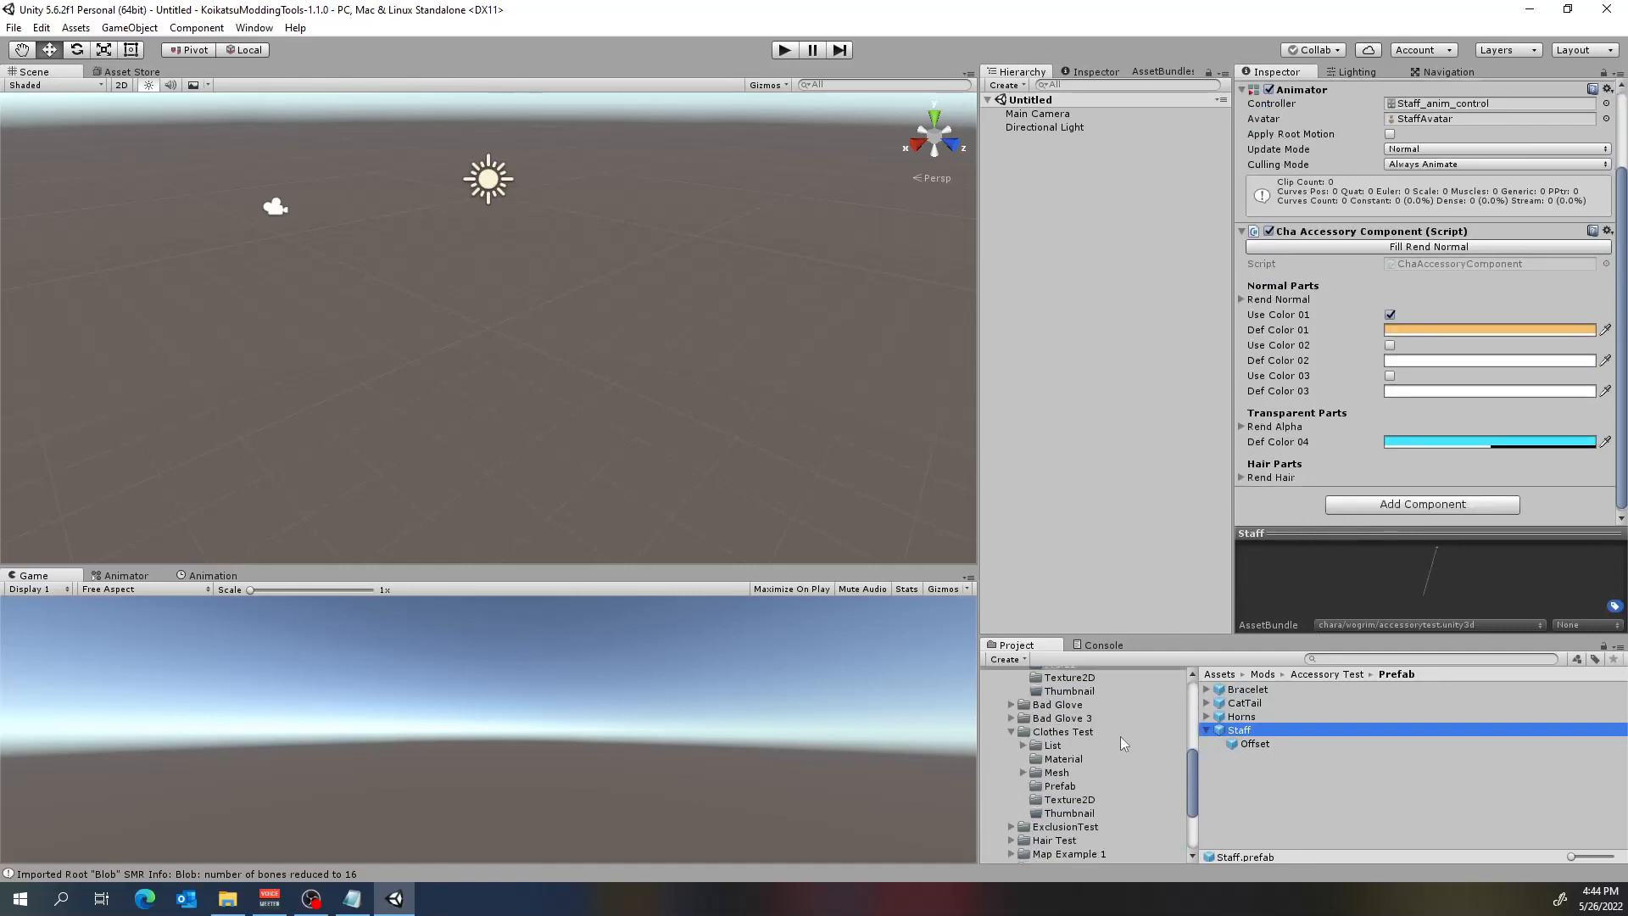
scroll(1035, 740, "down", 2)
left_click(1012, 786)
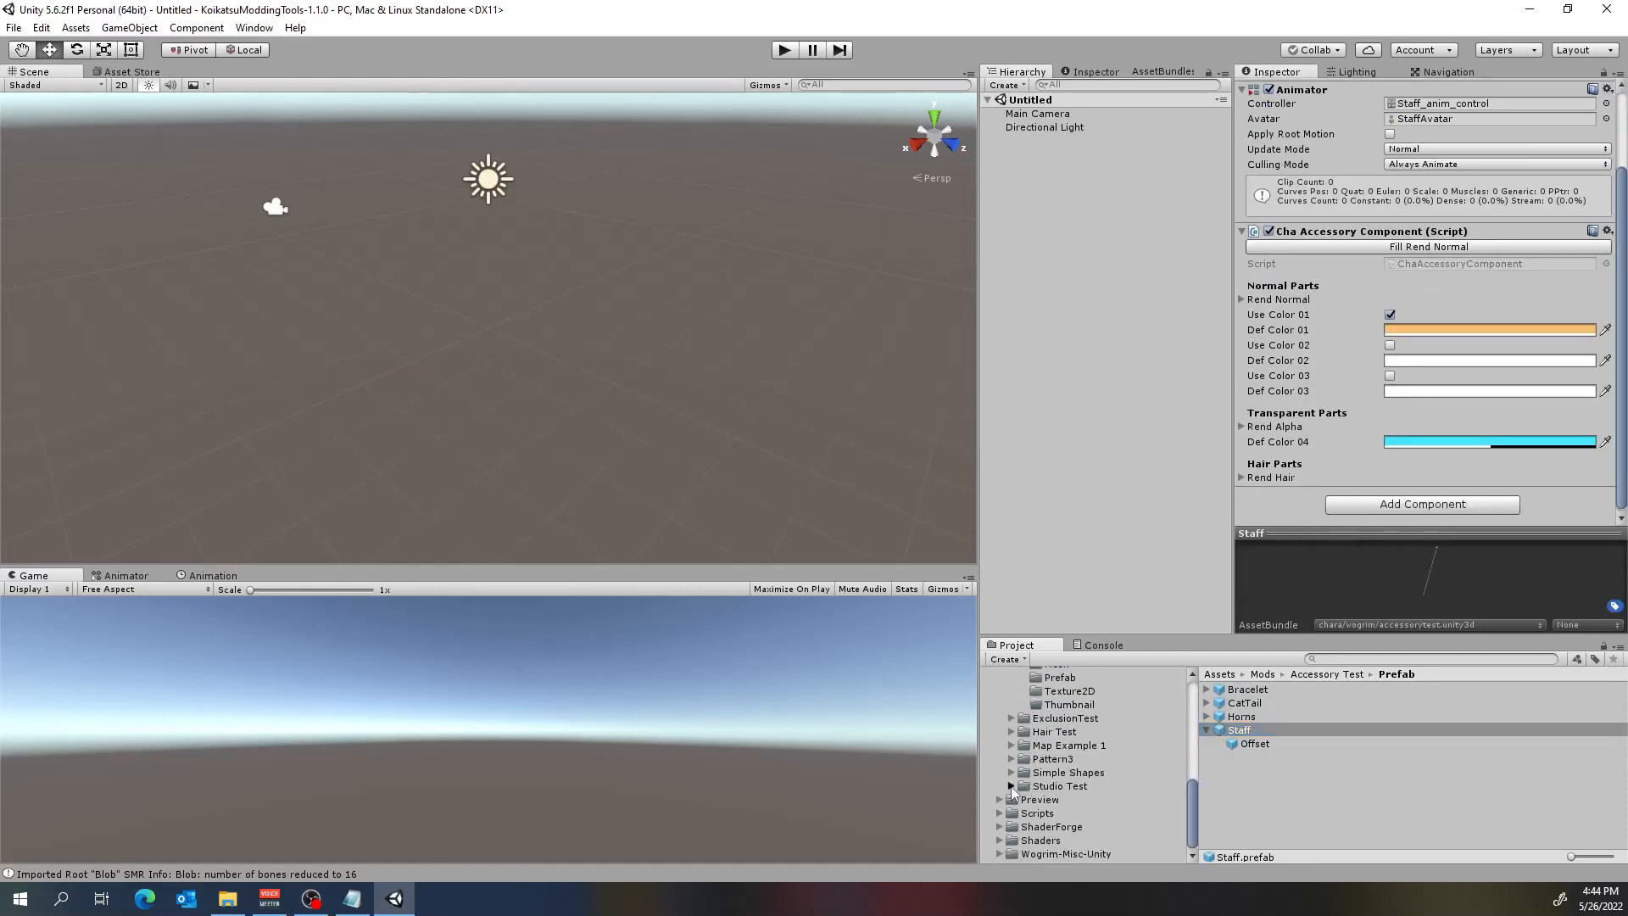
left_click(1060, 854)
left_click(1234, 704)
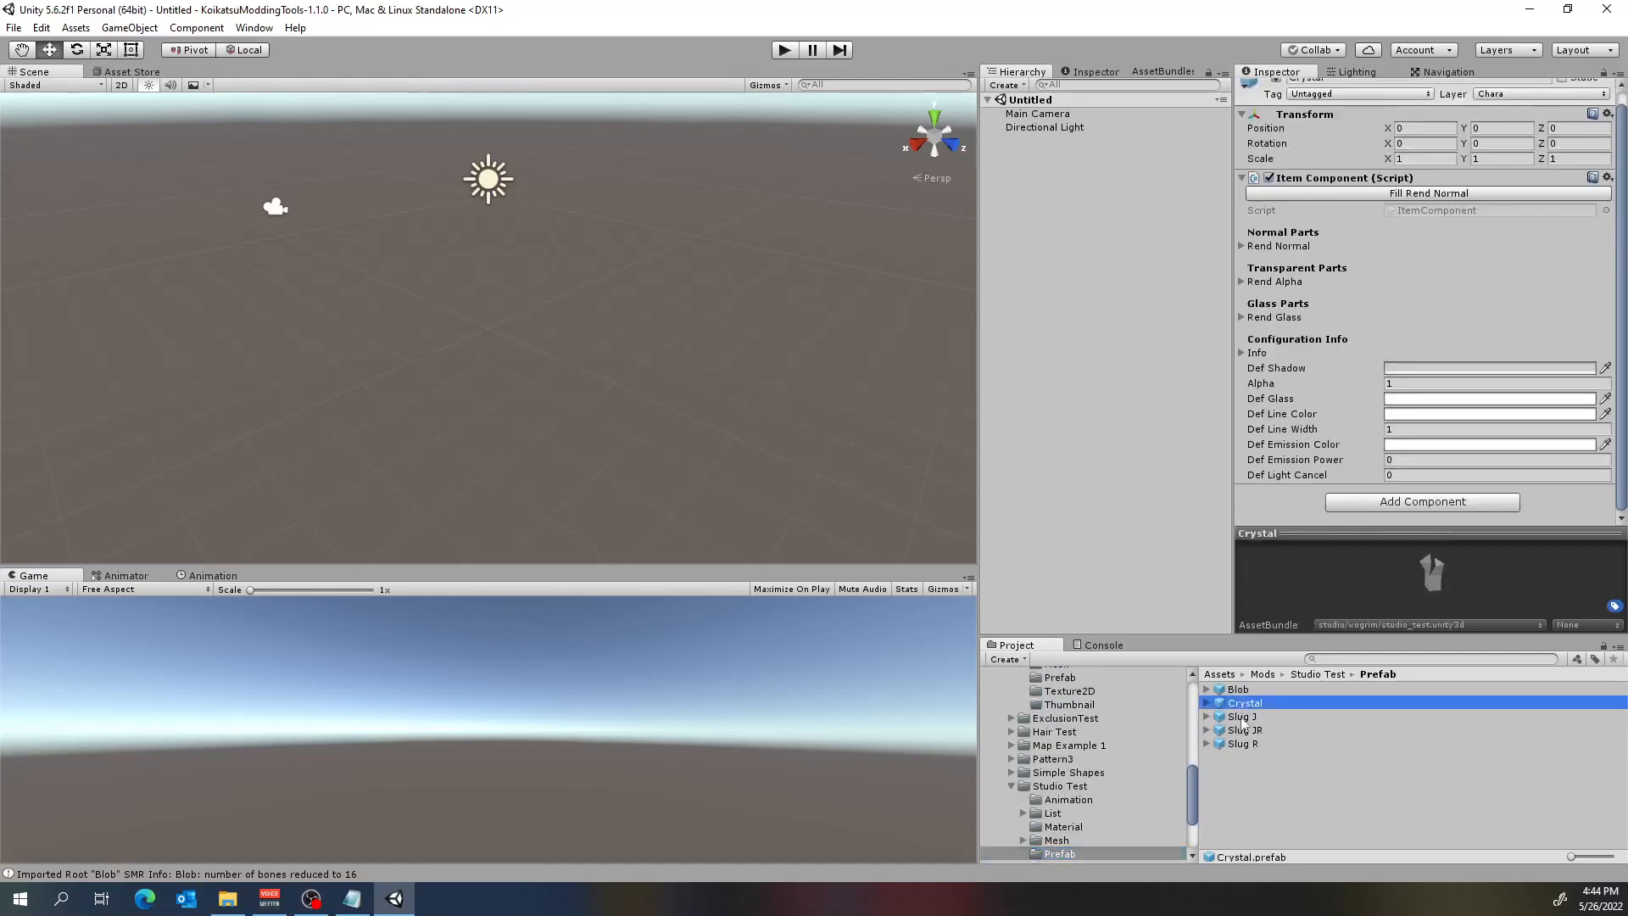
left_click(1242, 719)
scroll(1360, 385, "down", 12)
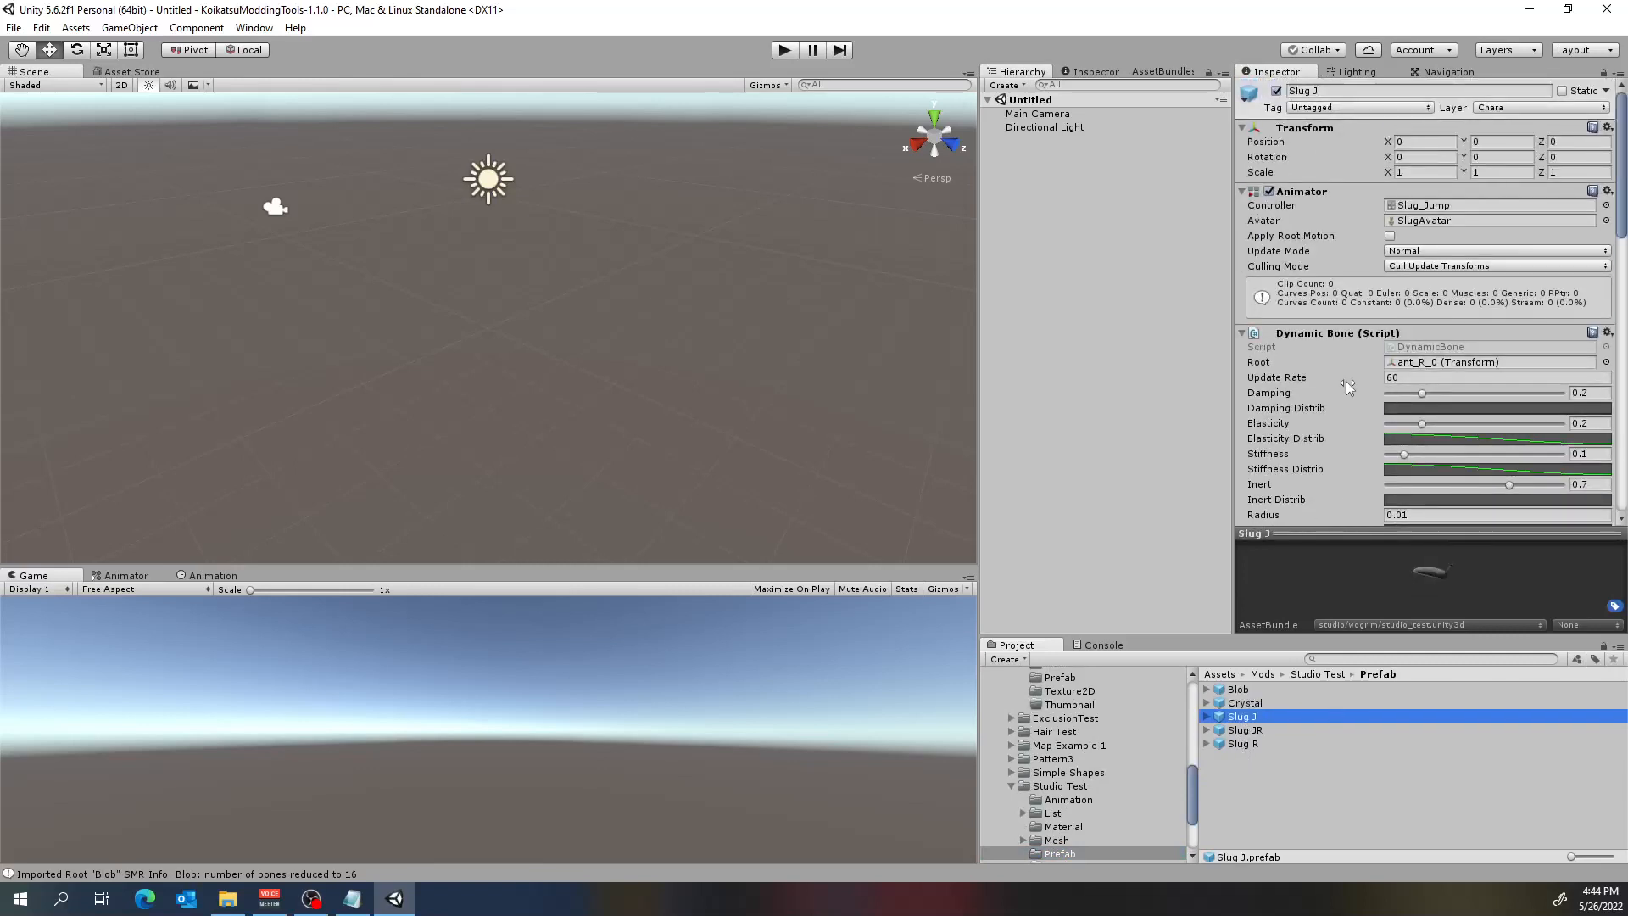
scroll(1319, 379, "down", 2)
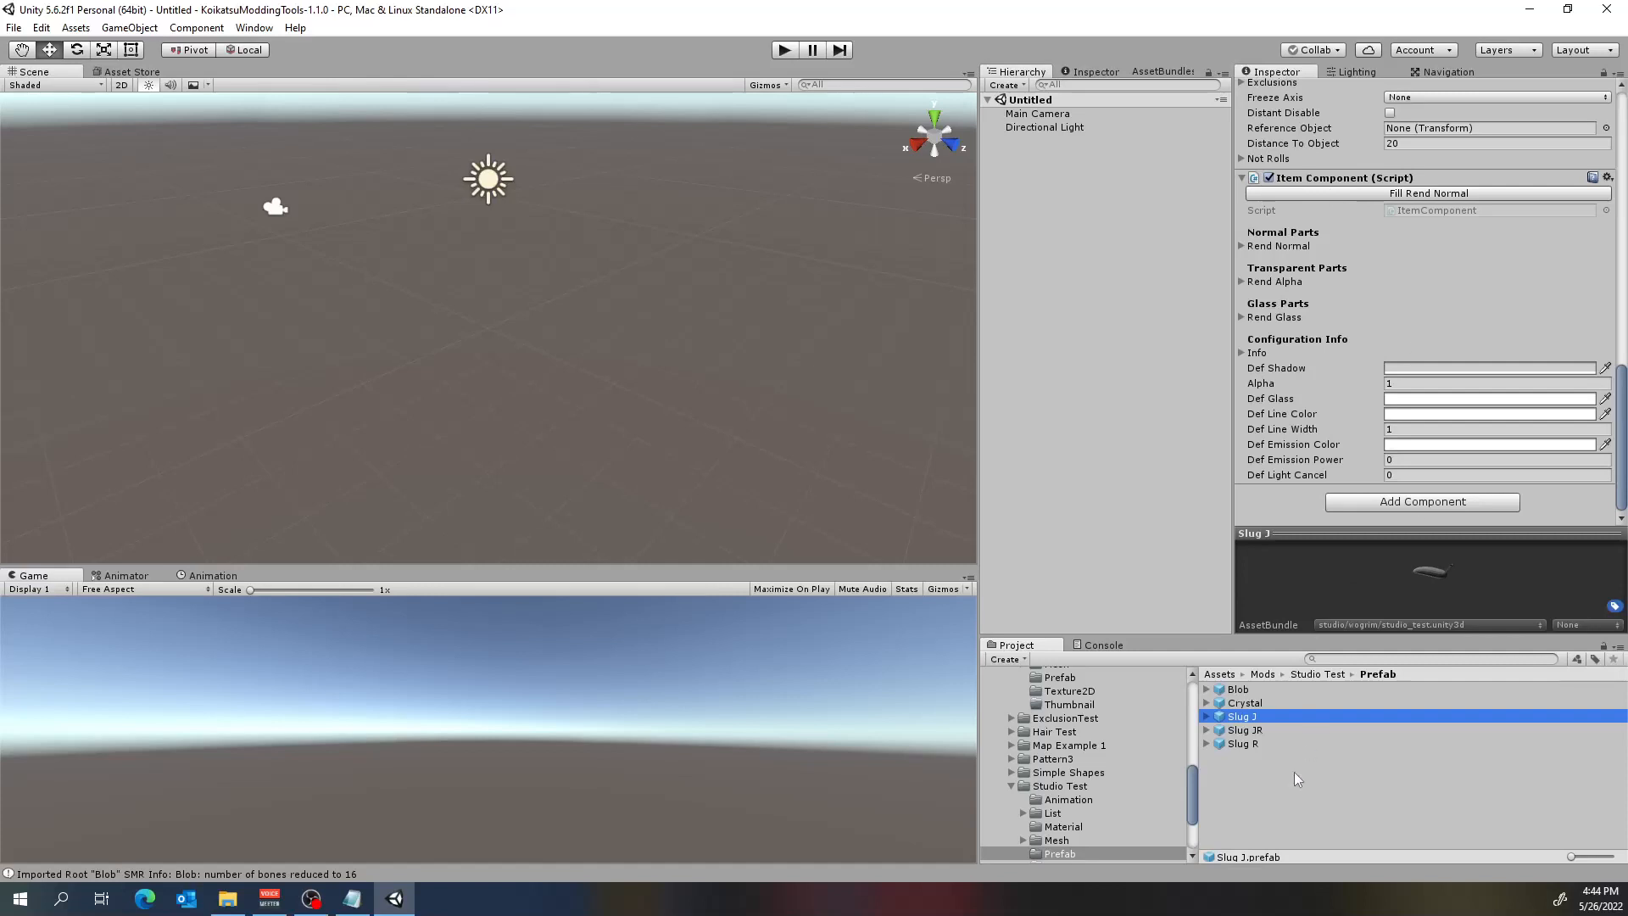
left_click(1253, 730)
left_click(1256, 744)
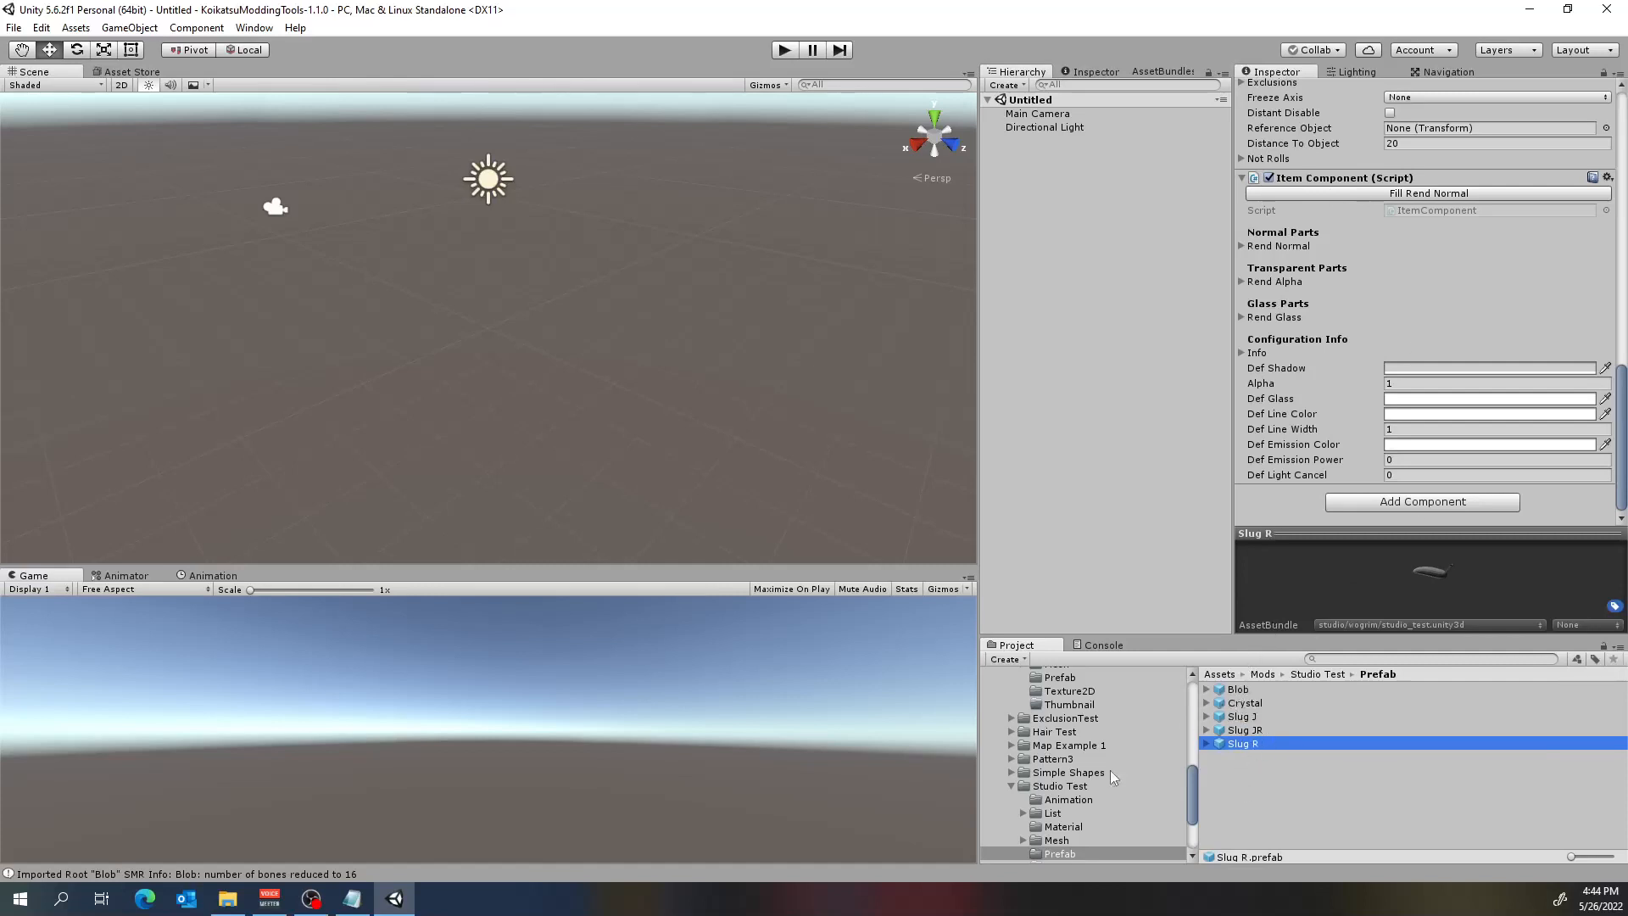
Return to the Clothes Test prefabs and inspect the script components of glove and p_o_bra_06.
scroll(1098, 751, "up", 5)
scroll(1099, 751, "down", 5)
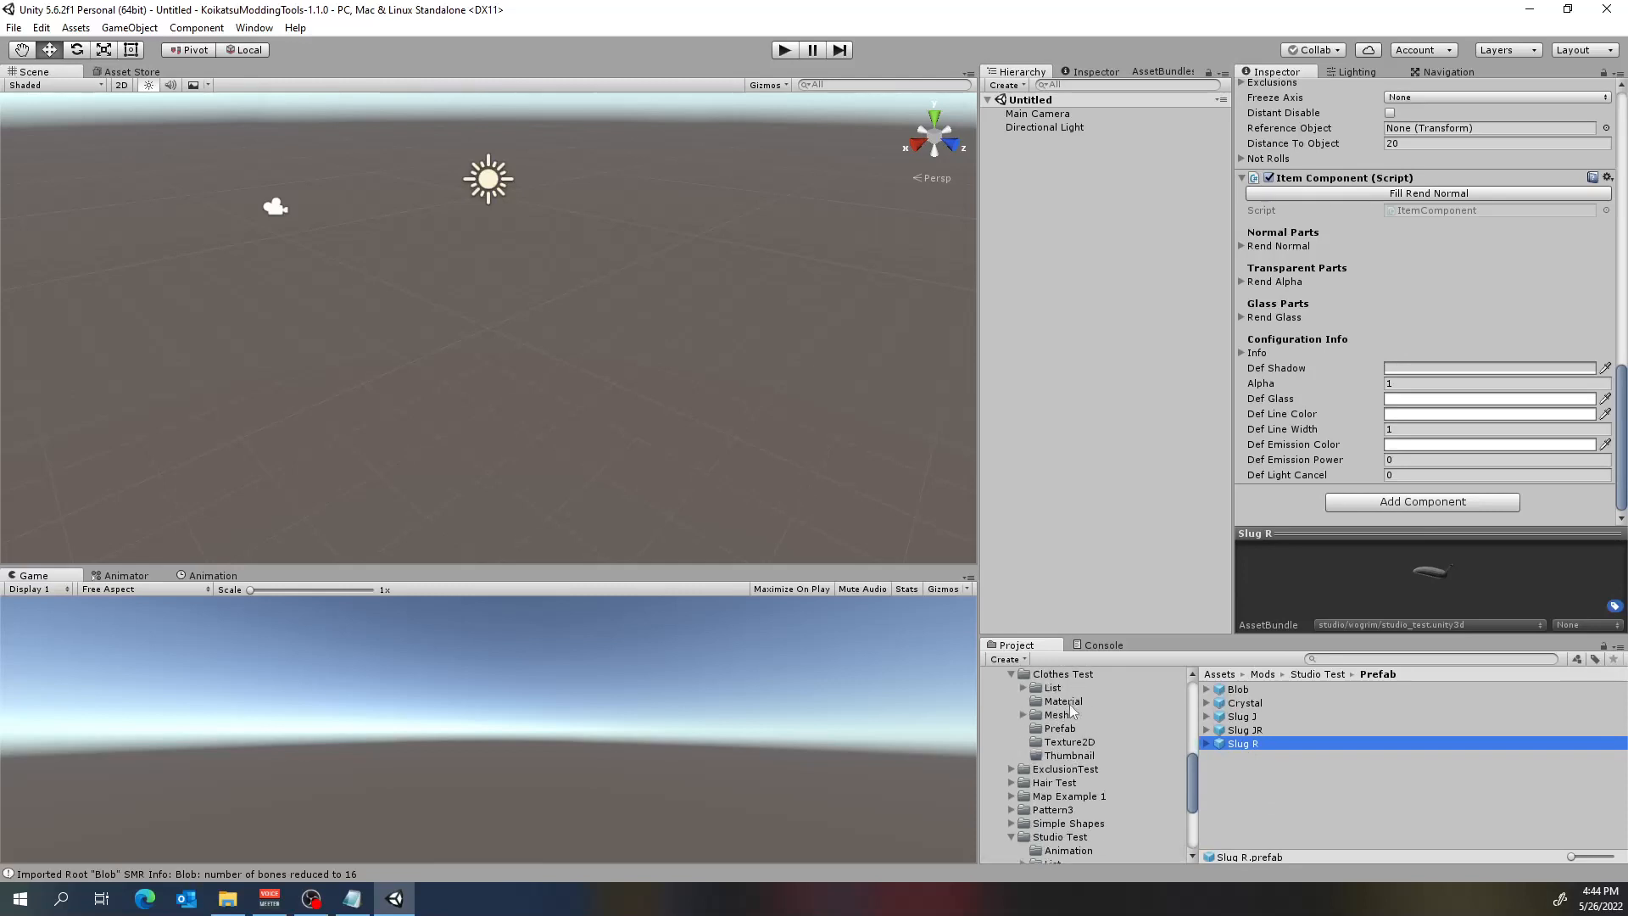
left_click(1067, 731)
left_click(1255, 718)
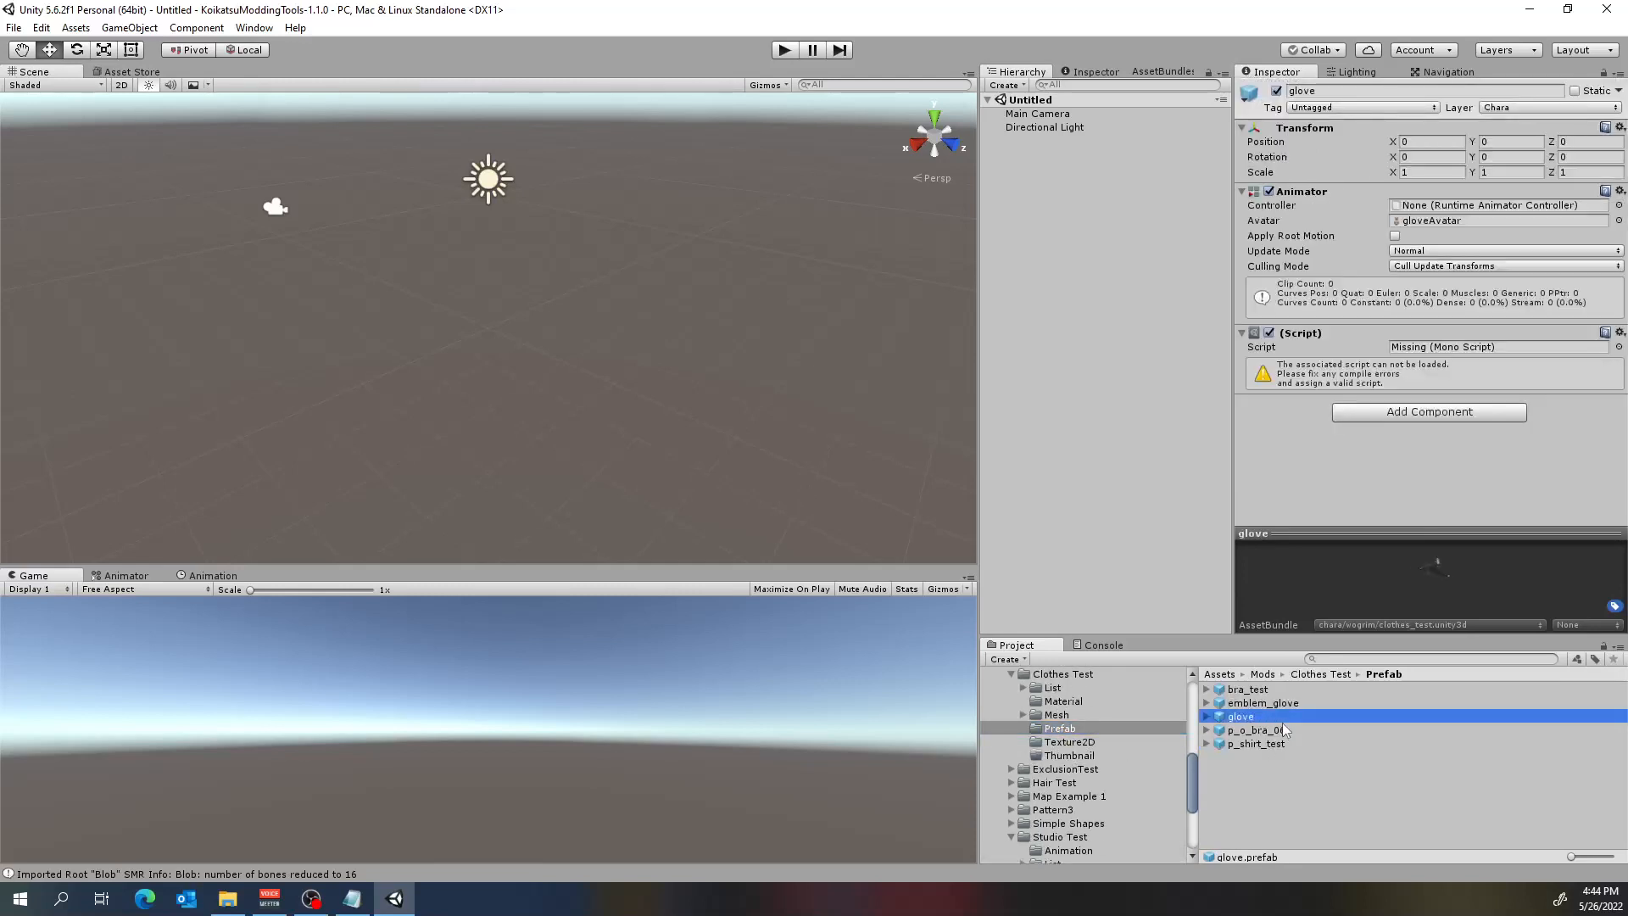
left_click(1264, 730)
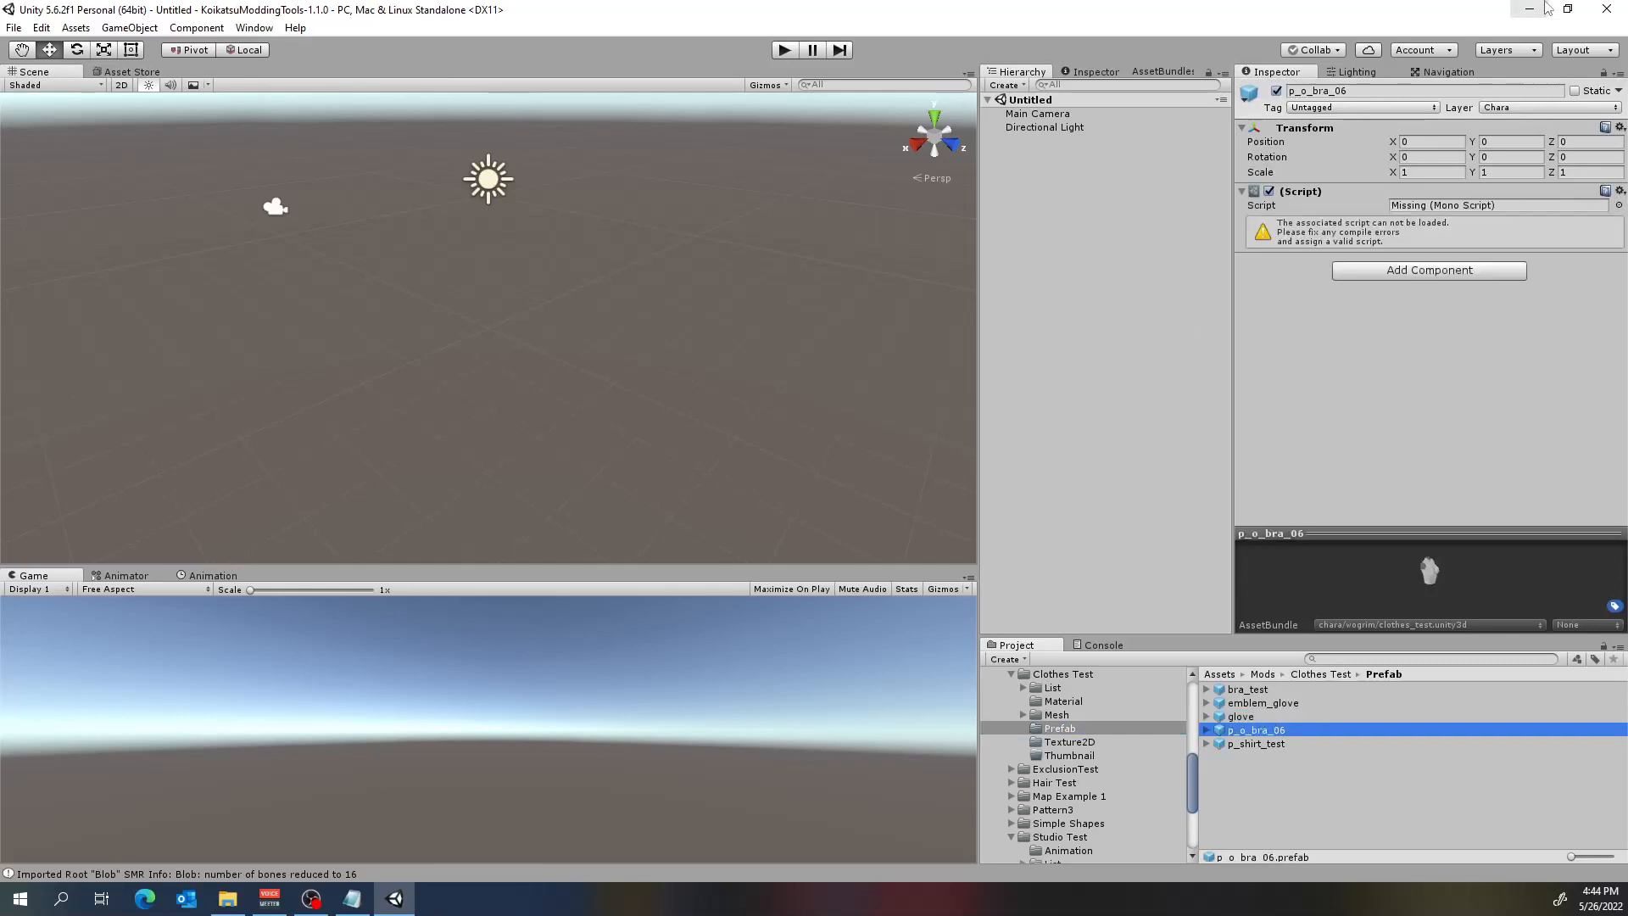
Minimize Unity, open bra_test.prefab from File Explorer in Notepad, and enlarge its window for reading.
left_click(1530, 10)
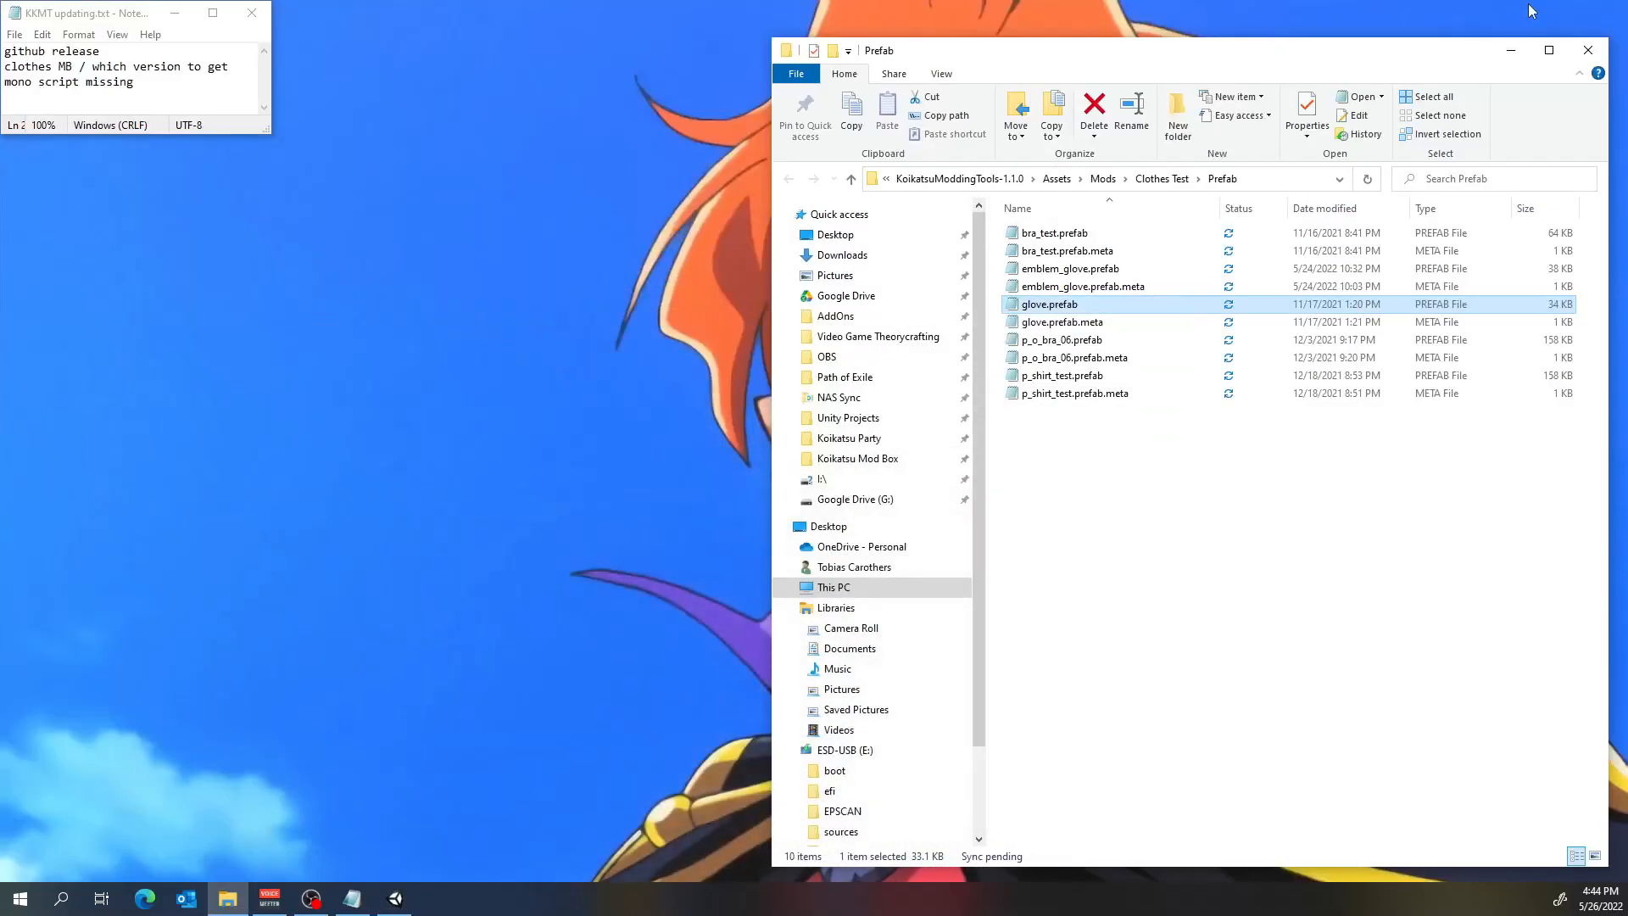
left_click(1105, 241)
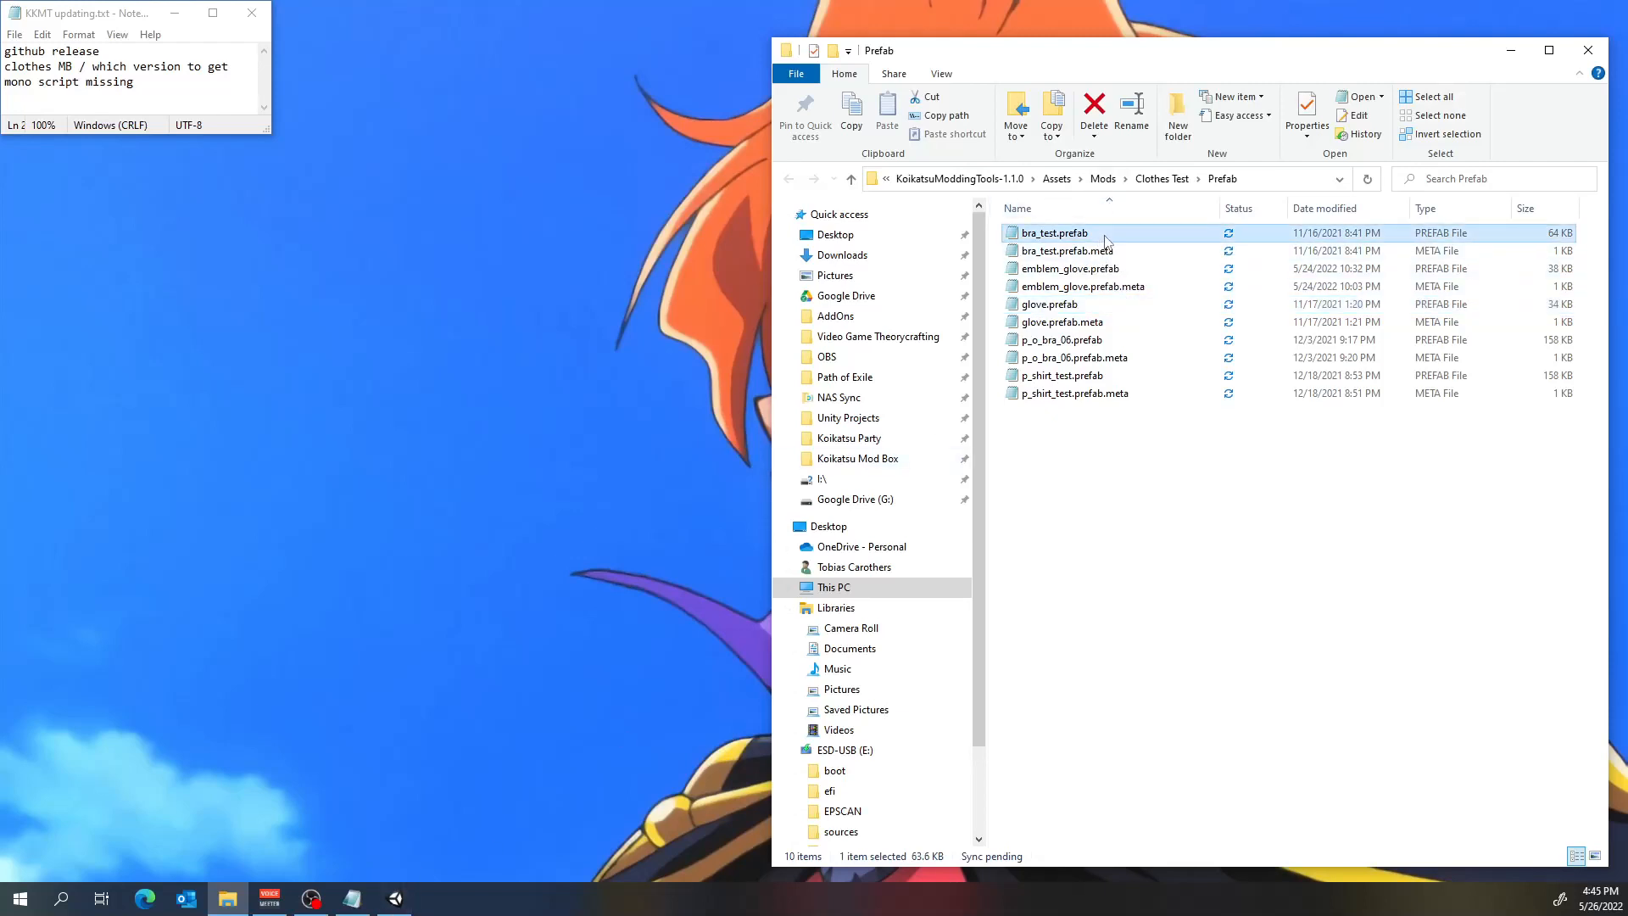
left_click(1105, 240)
double_click(1132, 238)
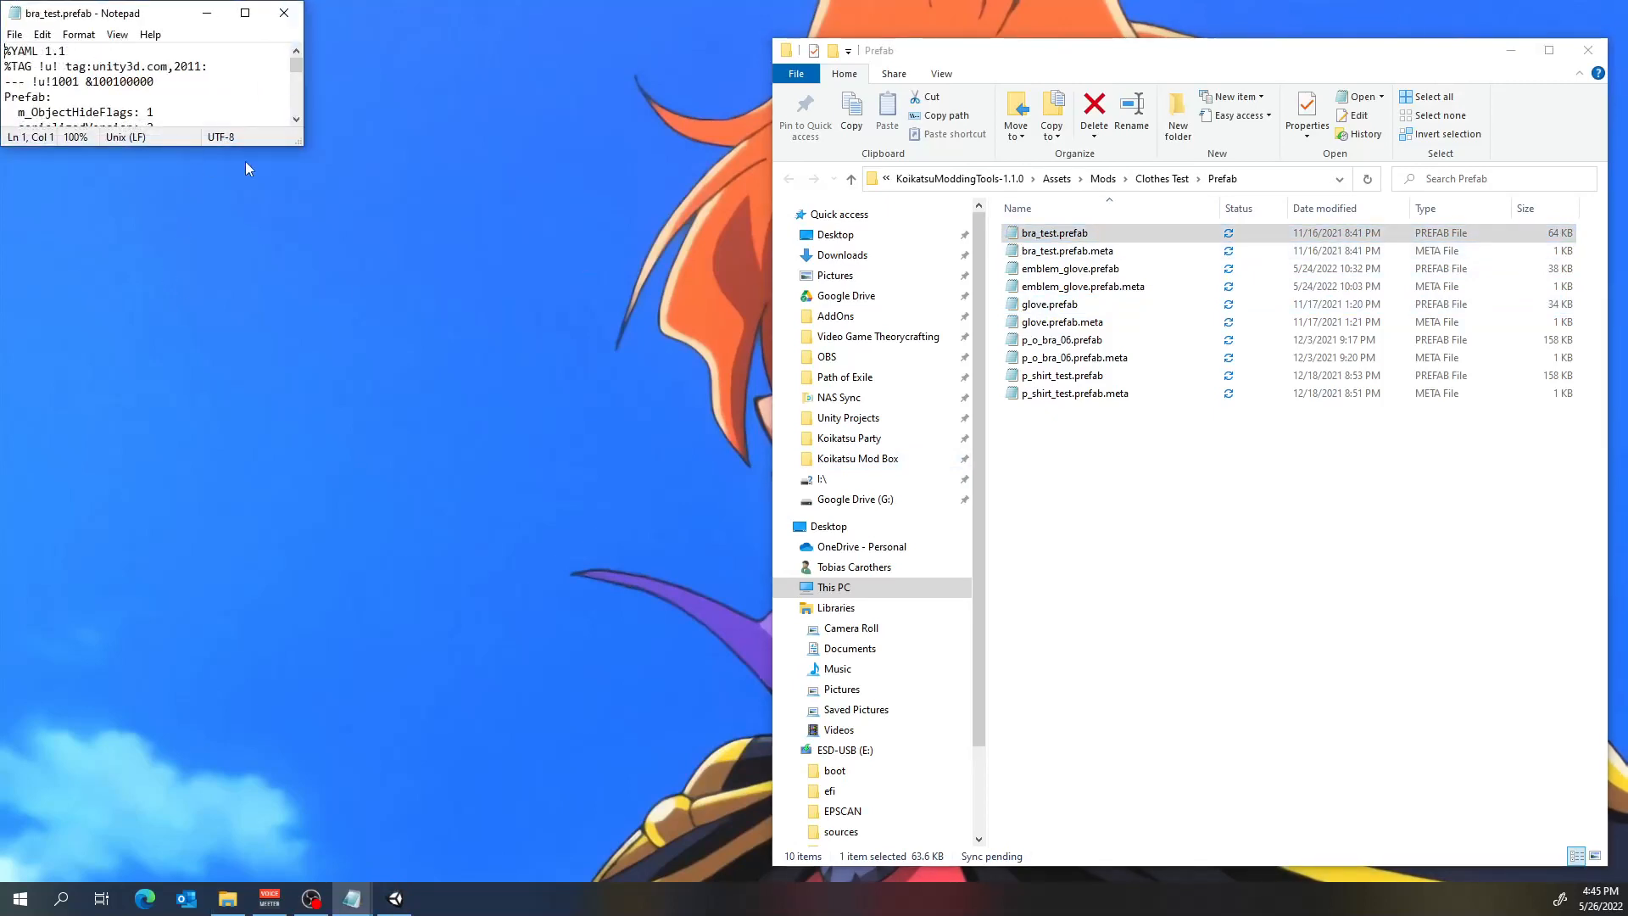
left_click_drag(178, 15, 551, 77)
left_click_drag(673, 205, 1074, 863)
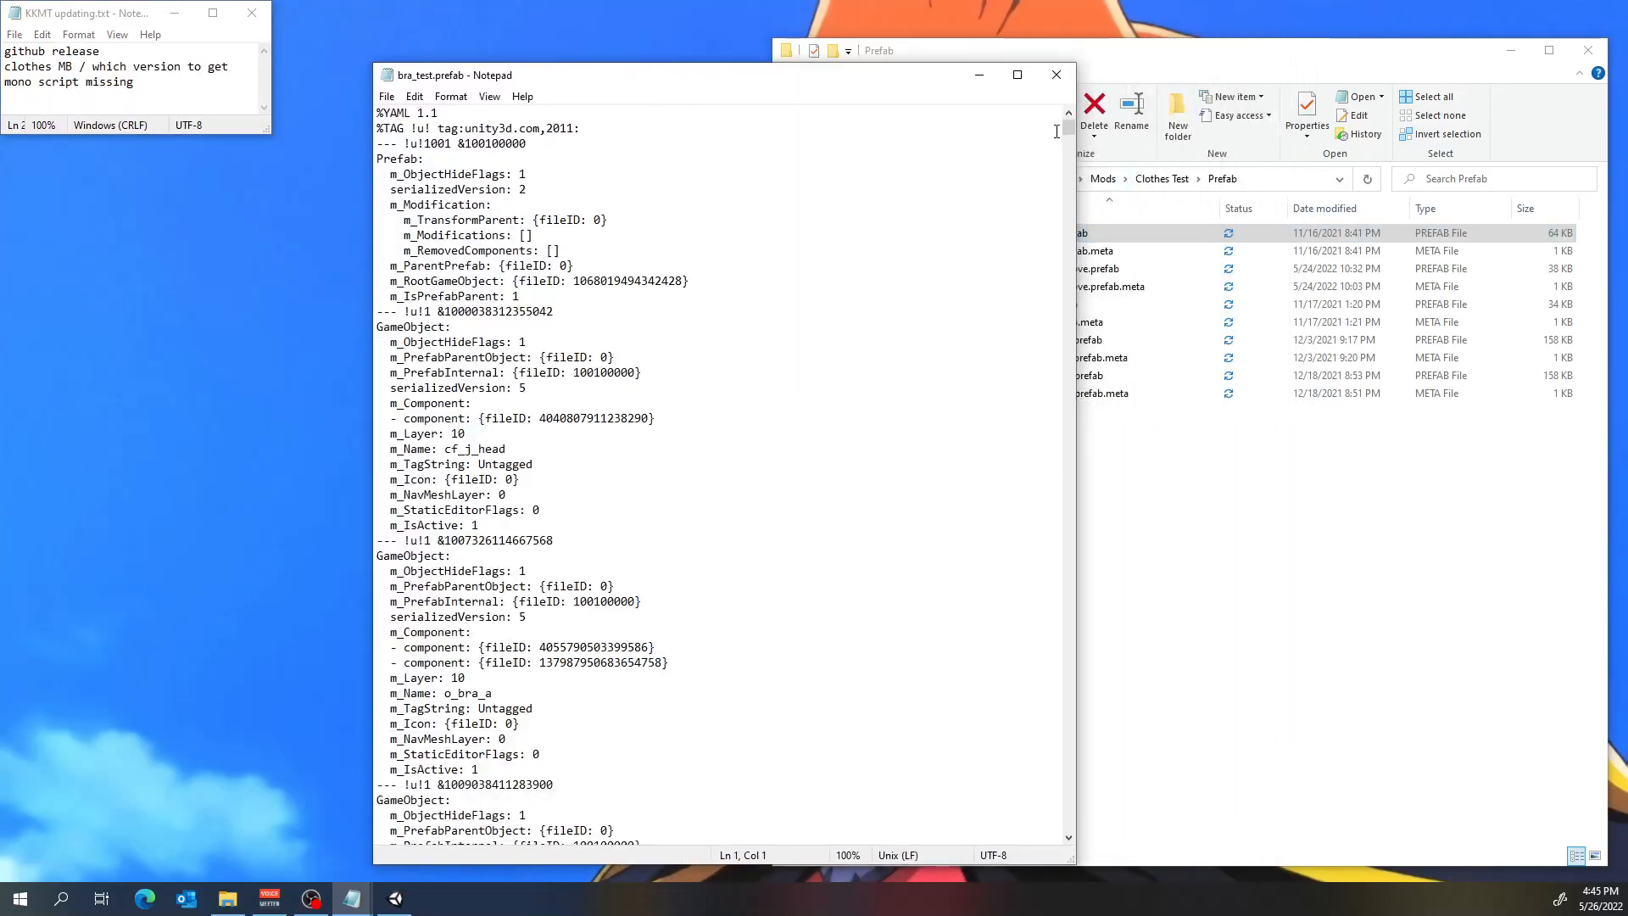
Find the MonoBehaviour block with its m_Script guid in bra_test.prefab and move the text window clear of the file list.
left_click_drag(1067, 127, 1128, 817)
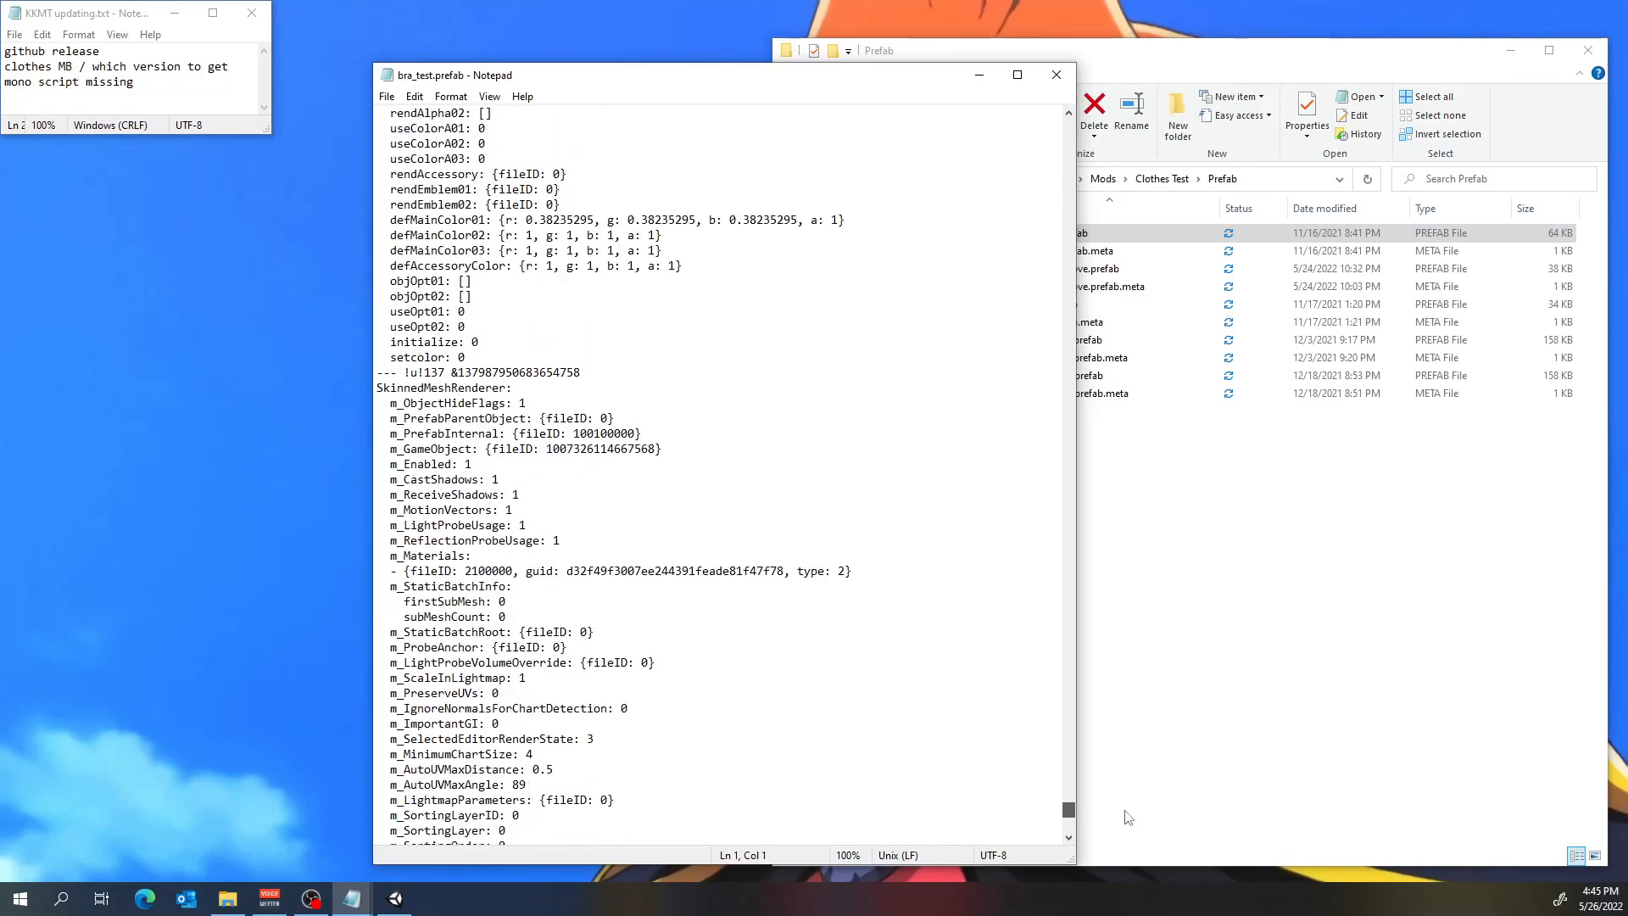
scroll(931, 647, "down", 13)
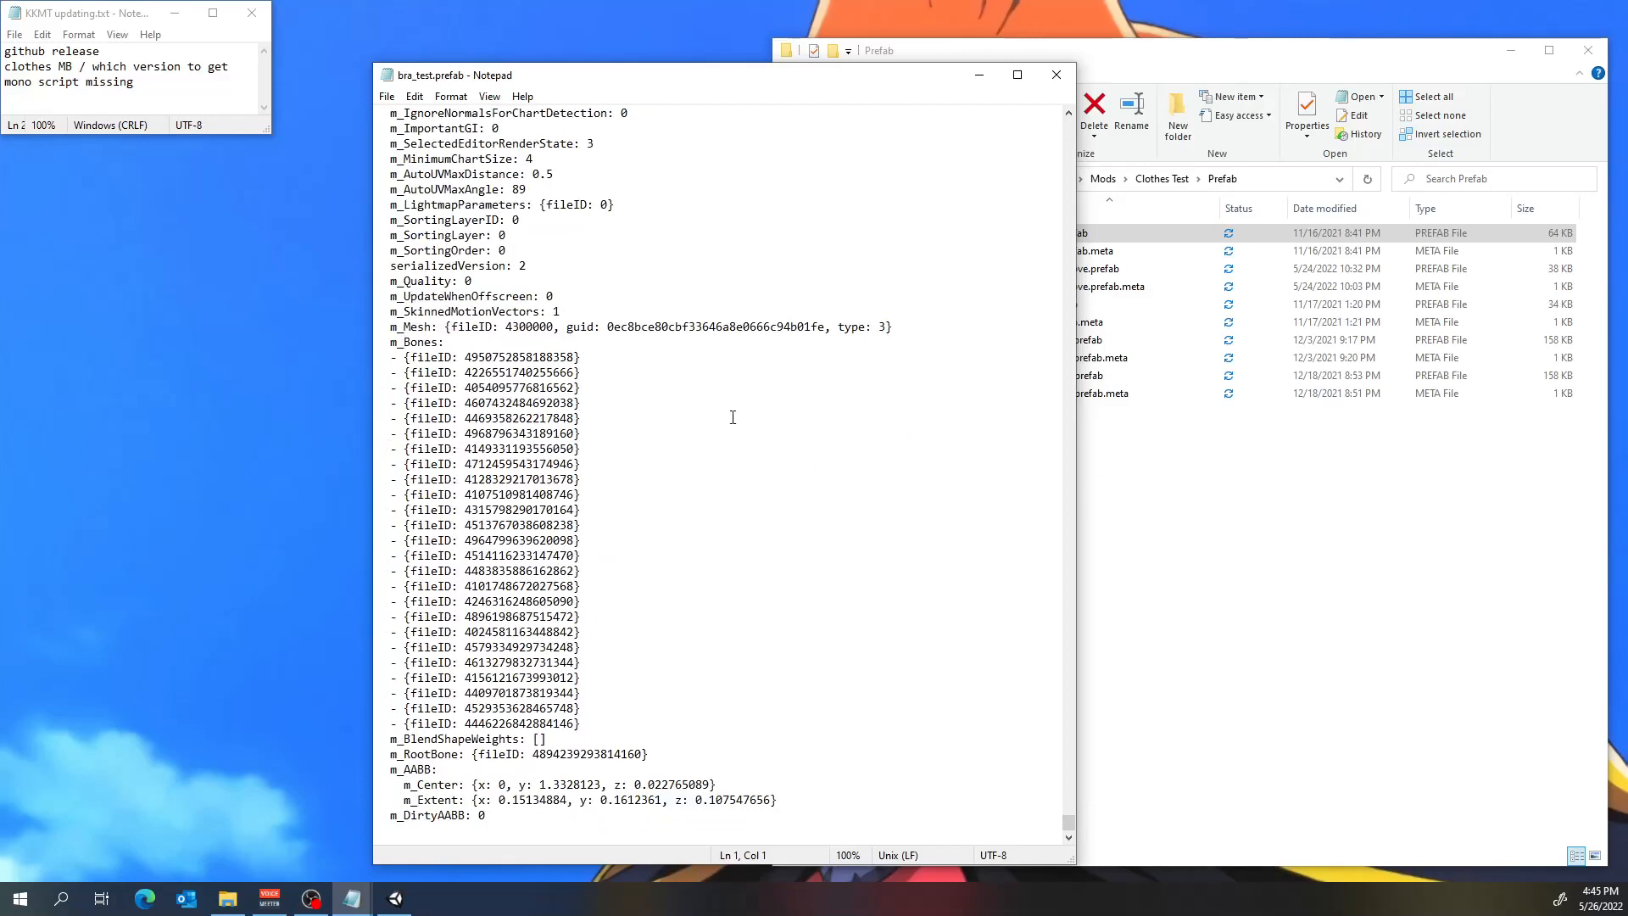
scroll(733, 417, "up", 20)
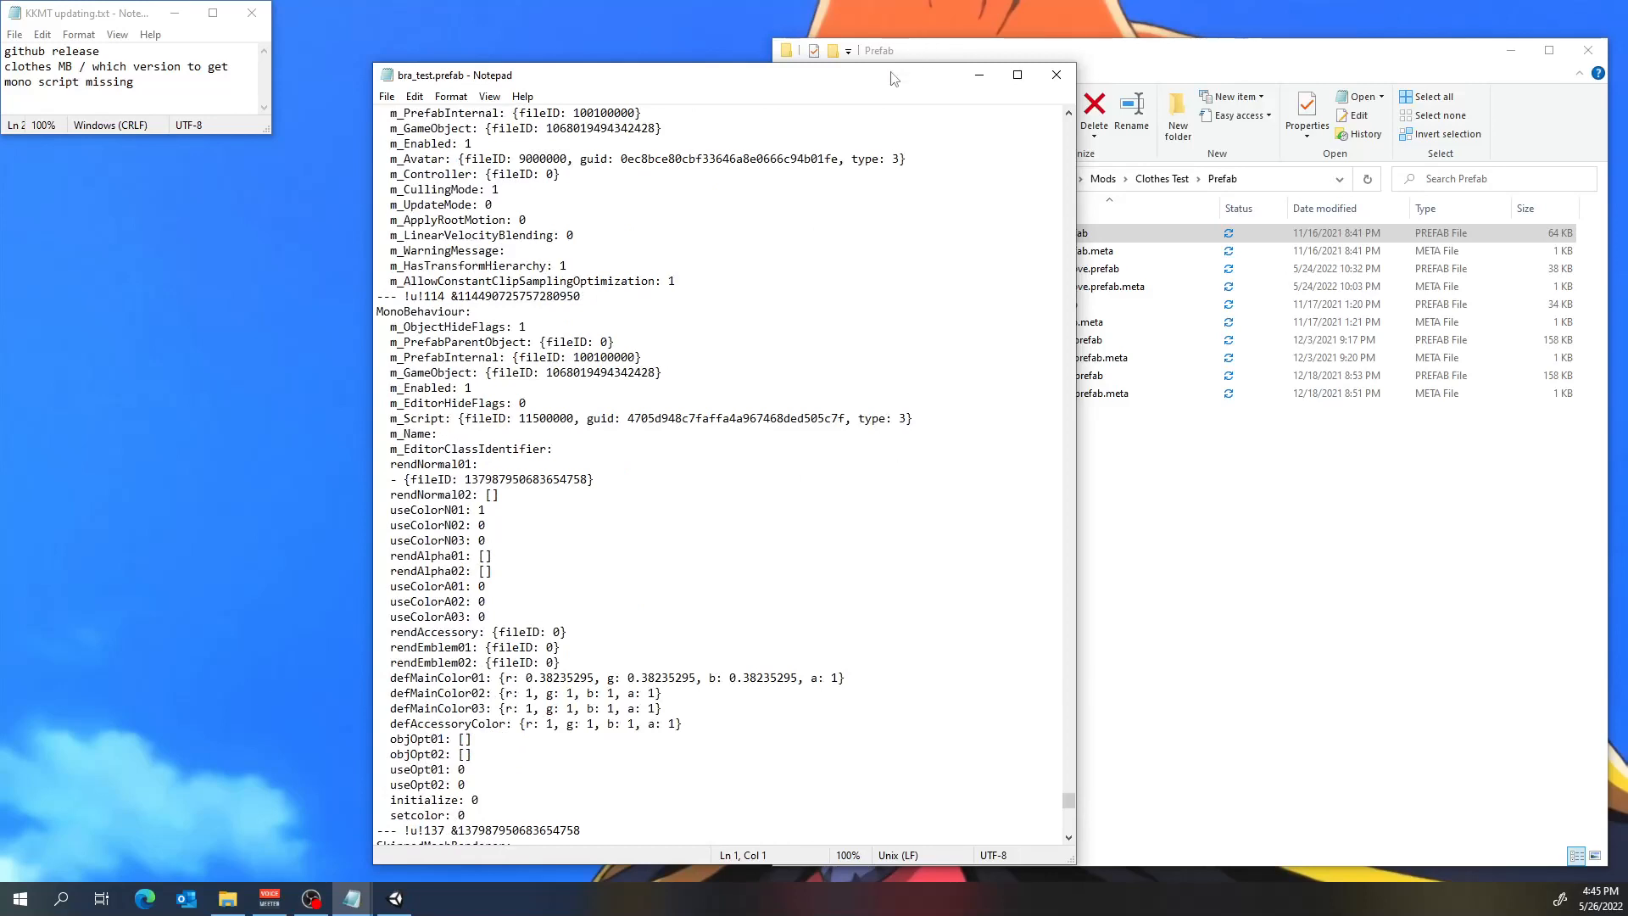
left_click_drag(896, 76, 728, 53)
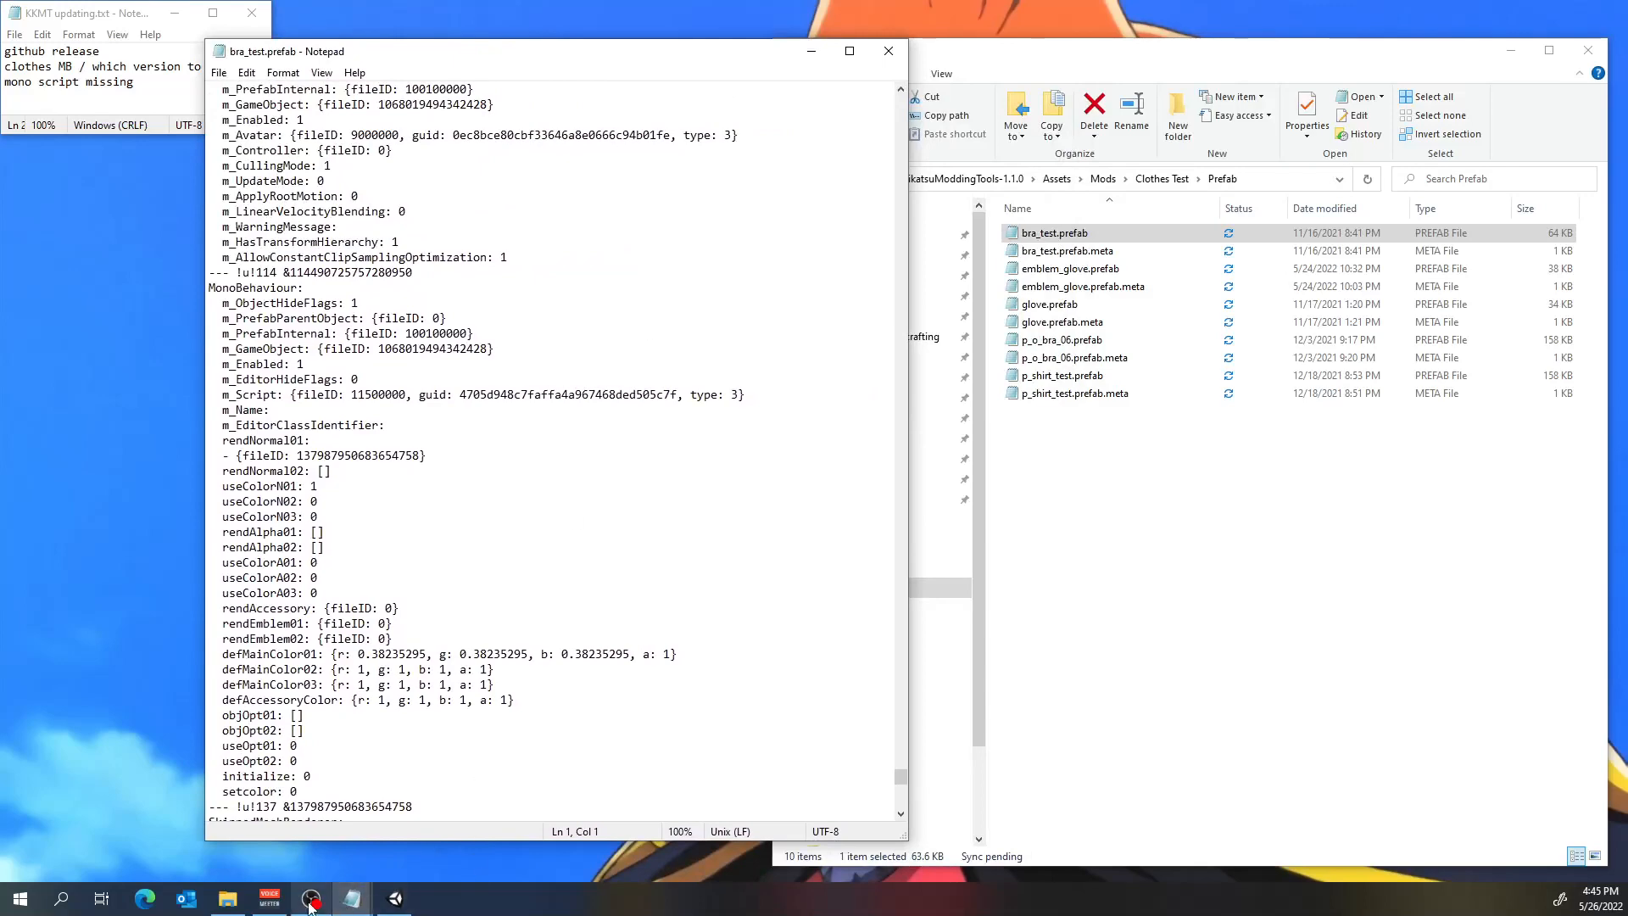
Compare the MonoBehaviour block with bra_test's Cha Clothes Component in Unity, and minimize Unity again.
left_click(394, 899)
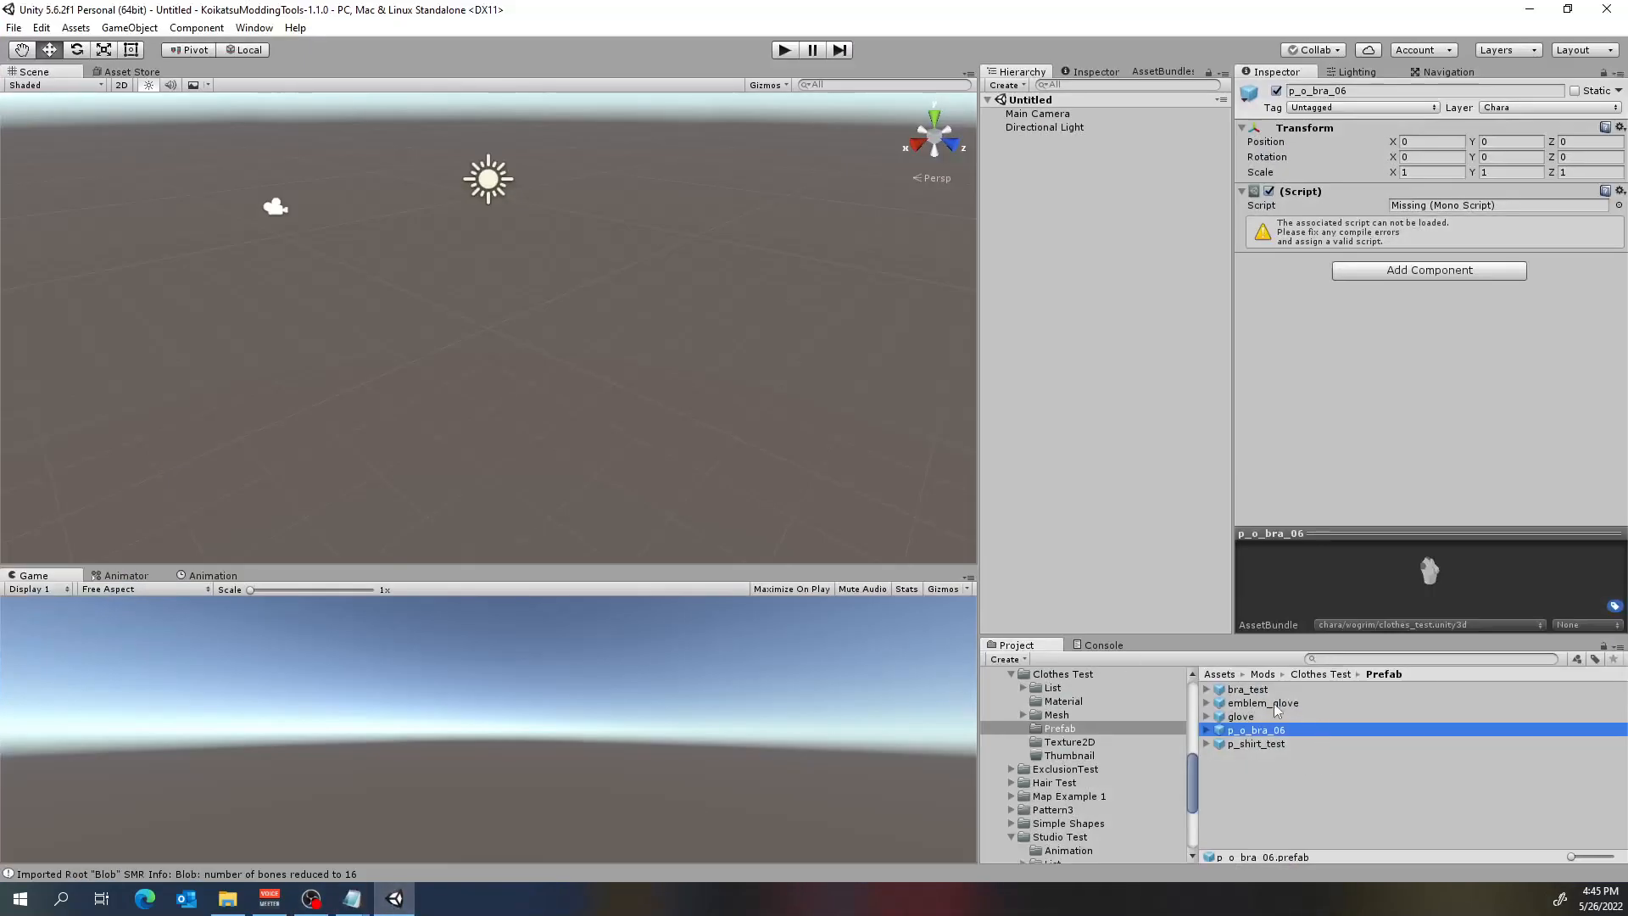
left_click(1244, 691)
scroll(1391, 393, "down", 5)
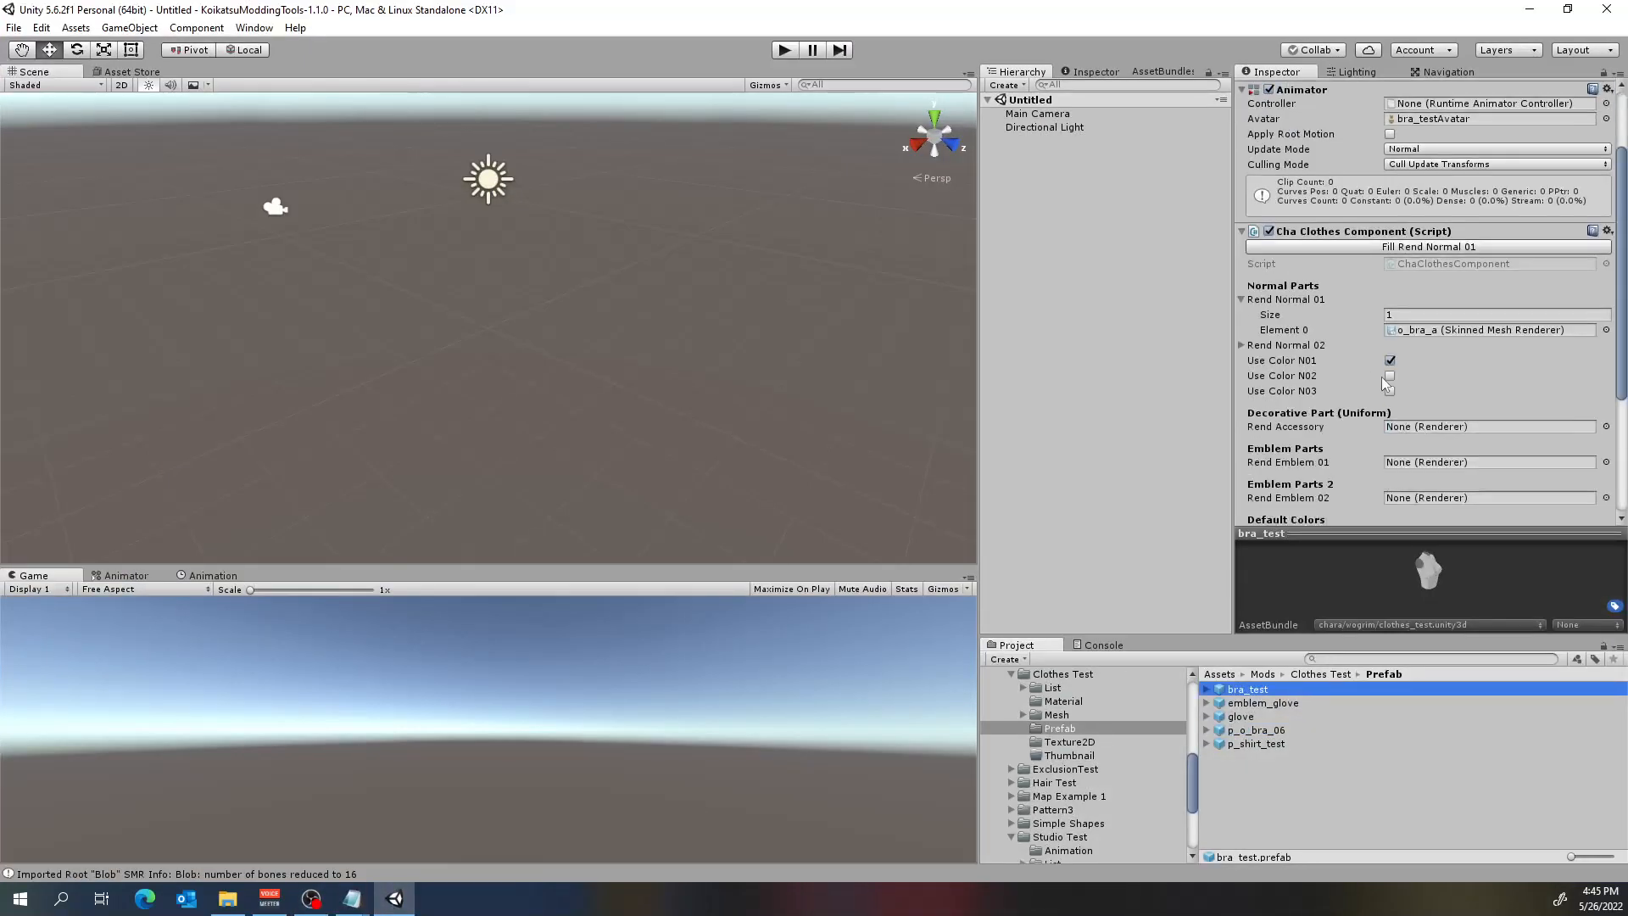
scroll(1386, 378, "up", 4)
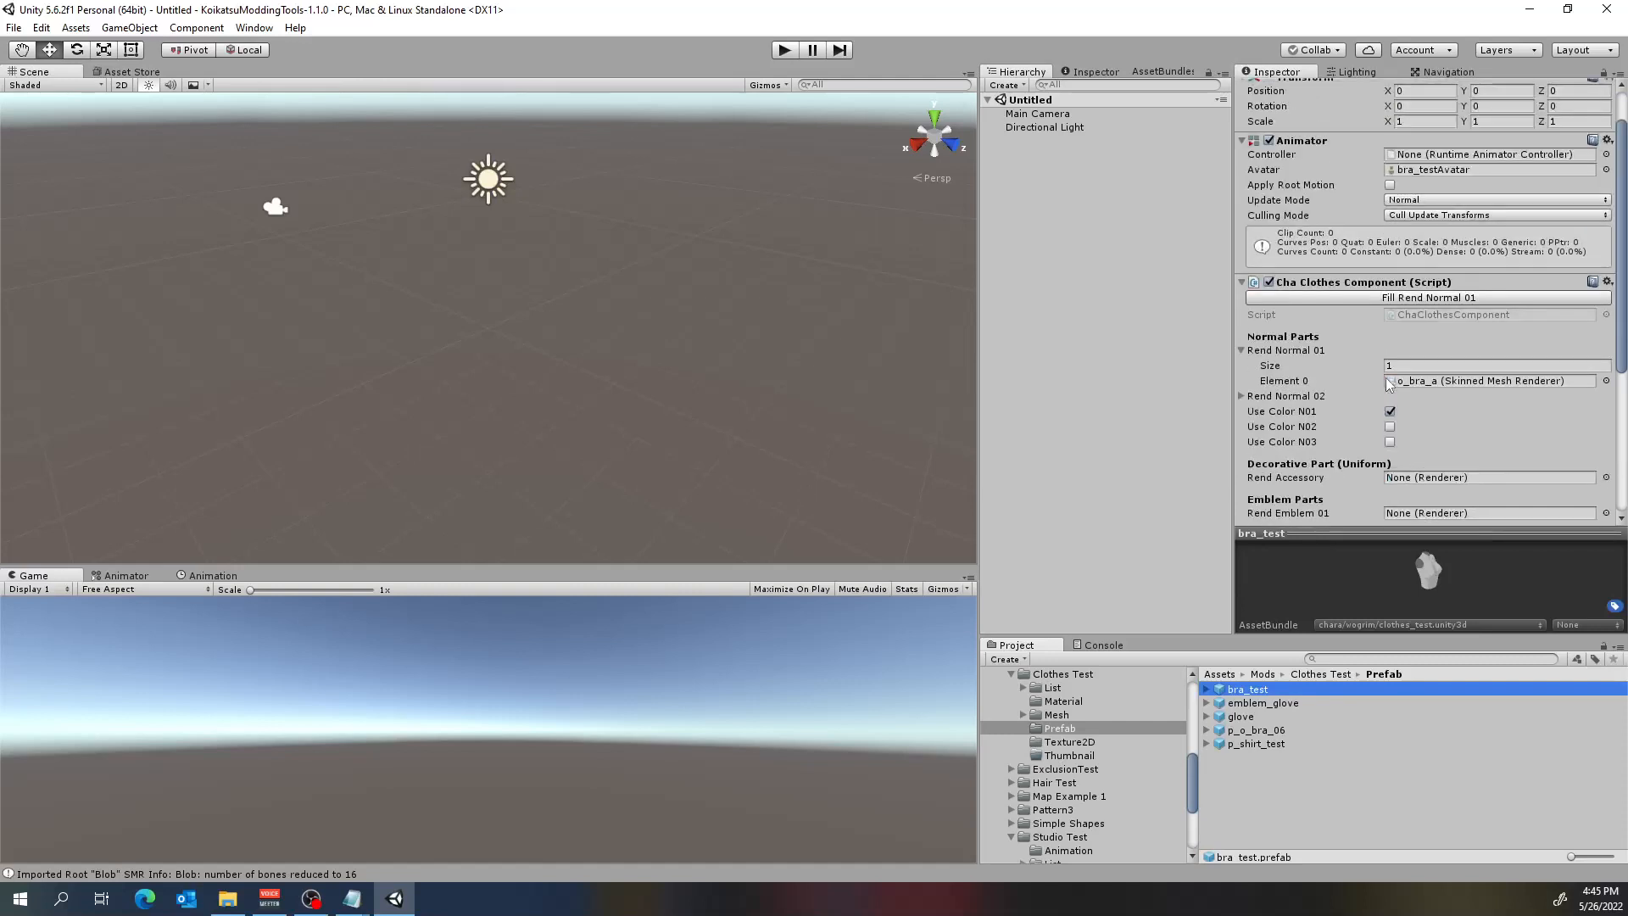
left_click(1530, 9)
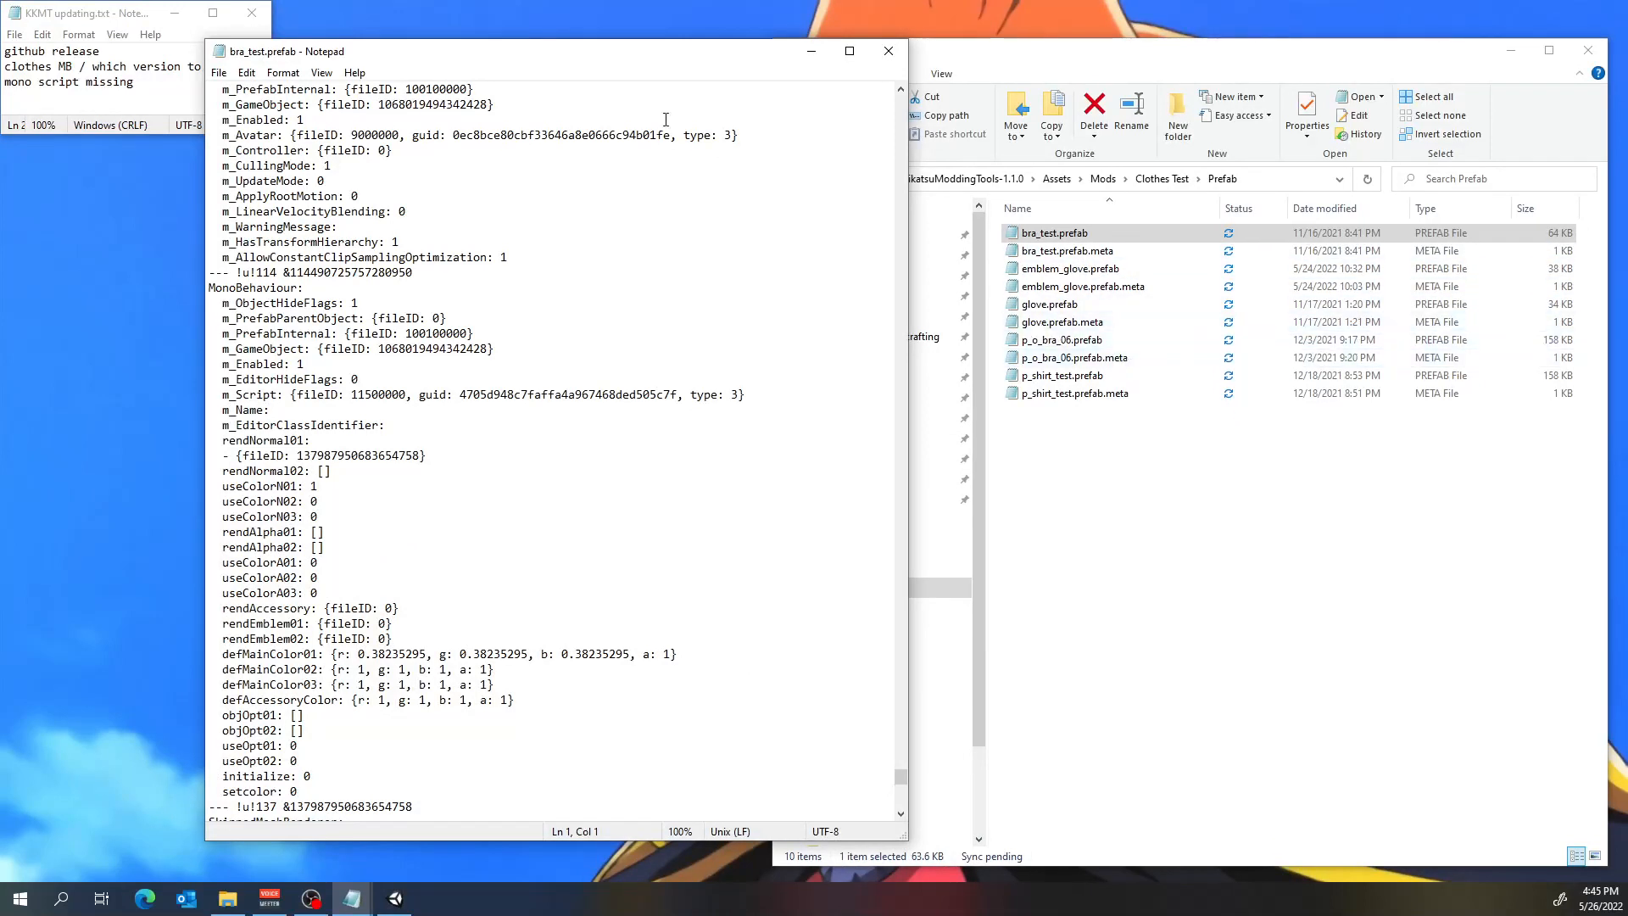
Close bra_test.prefab, open emblem_glove.prefab as text, and find its MonoBehaviour block with the m_Script guid.
left_click(886, 53)
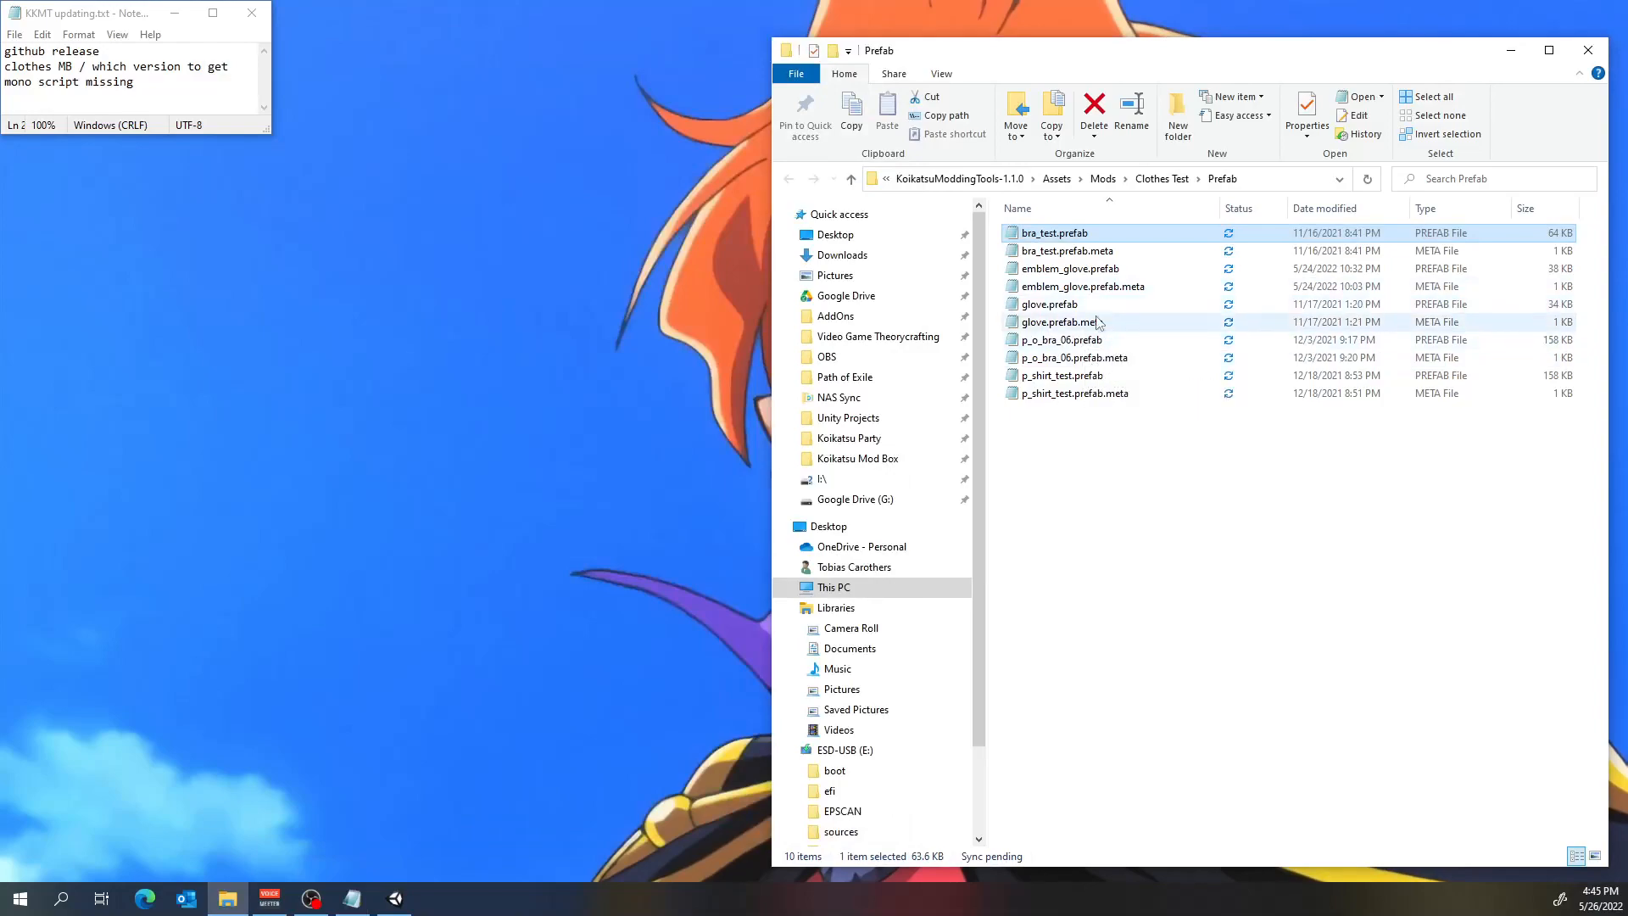
double_click(1134, 271)
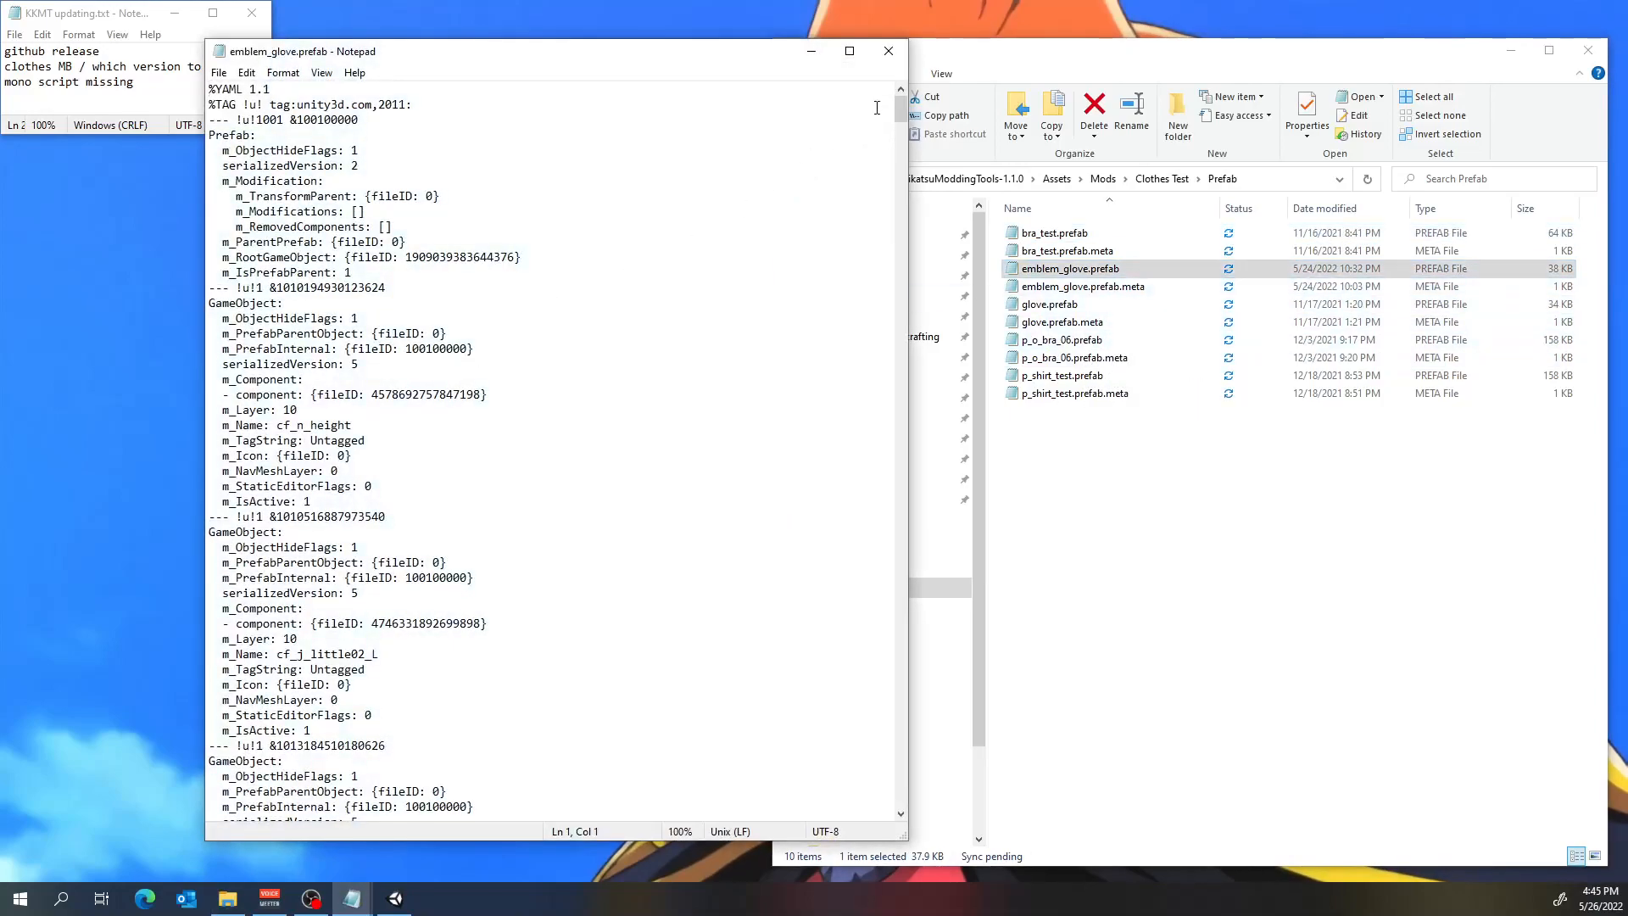
left_click_drag(901, 106, 930, 707)
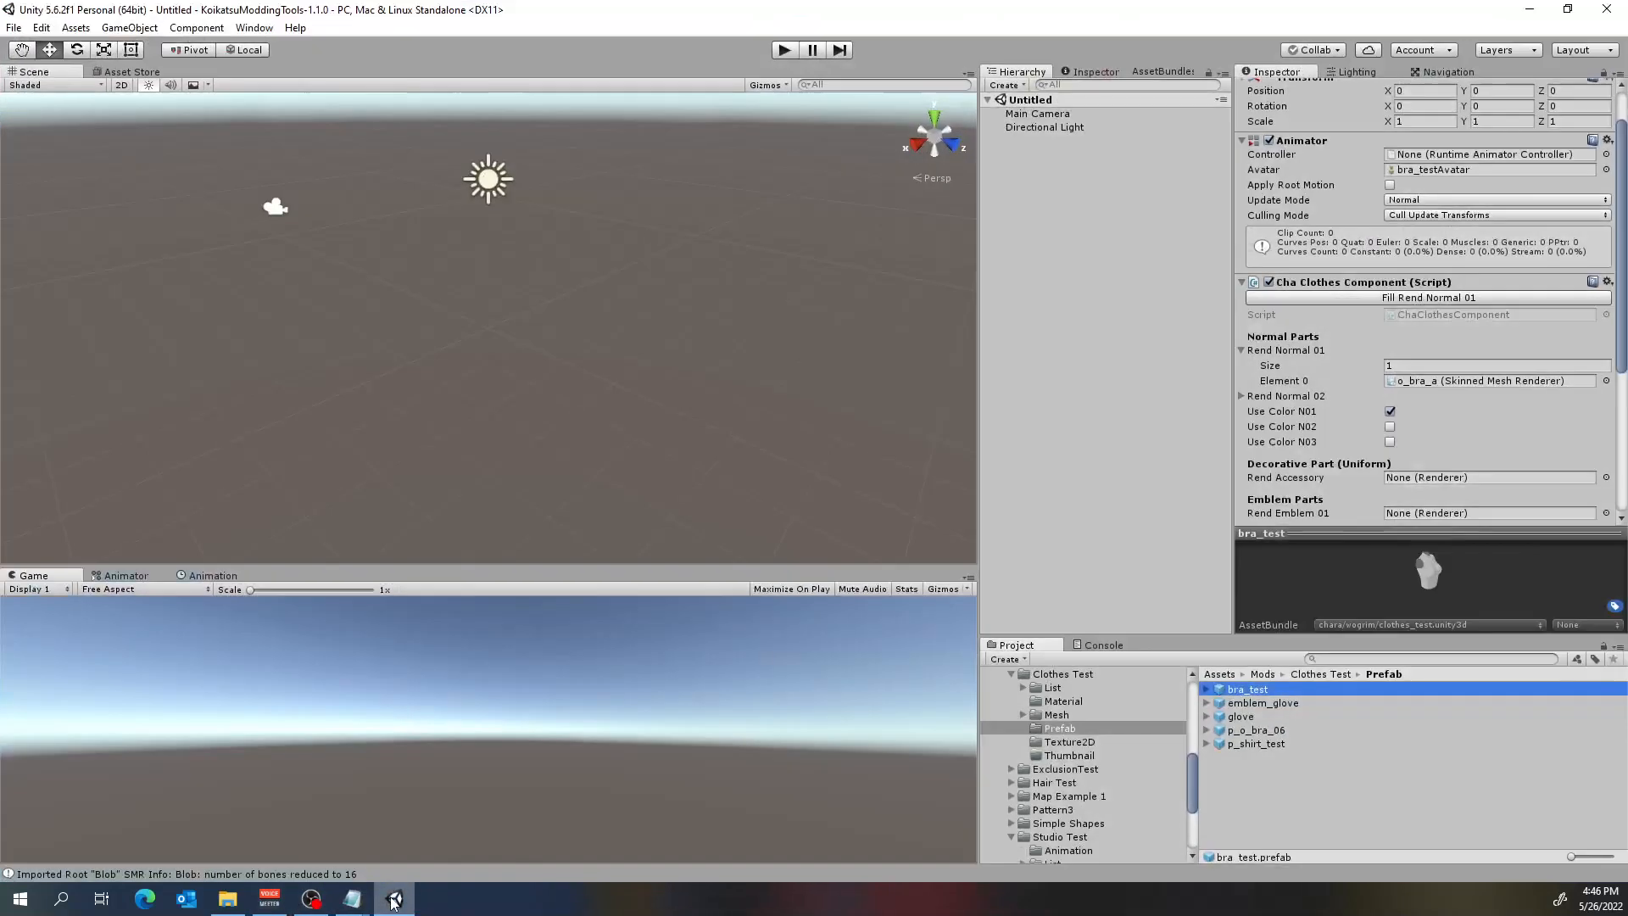
Switch to Unity, check the Cha Clothes Component on the emblem_glove and bra_test prefabs, and close Unity.
left_click(394, 899)
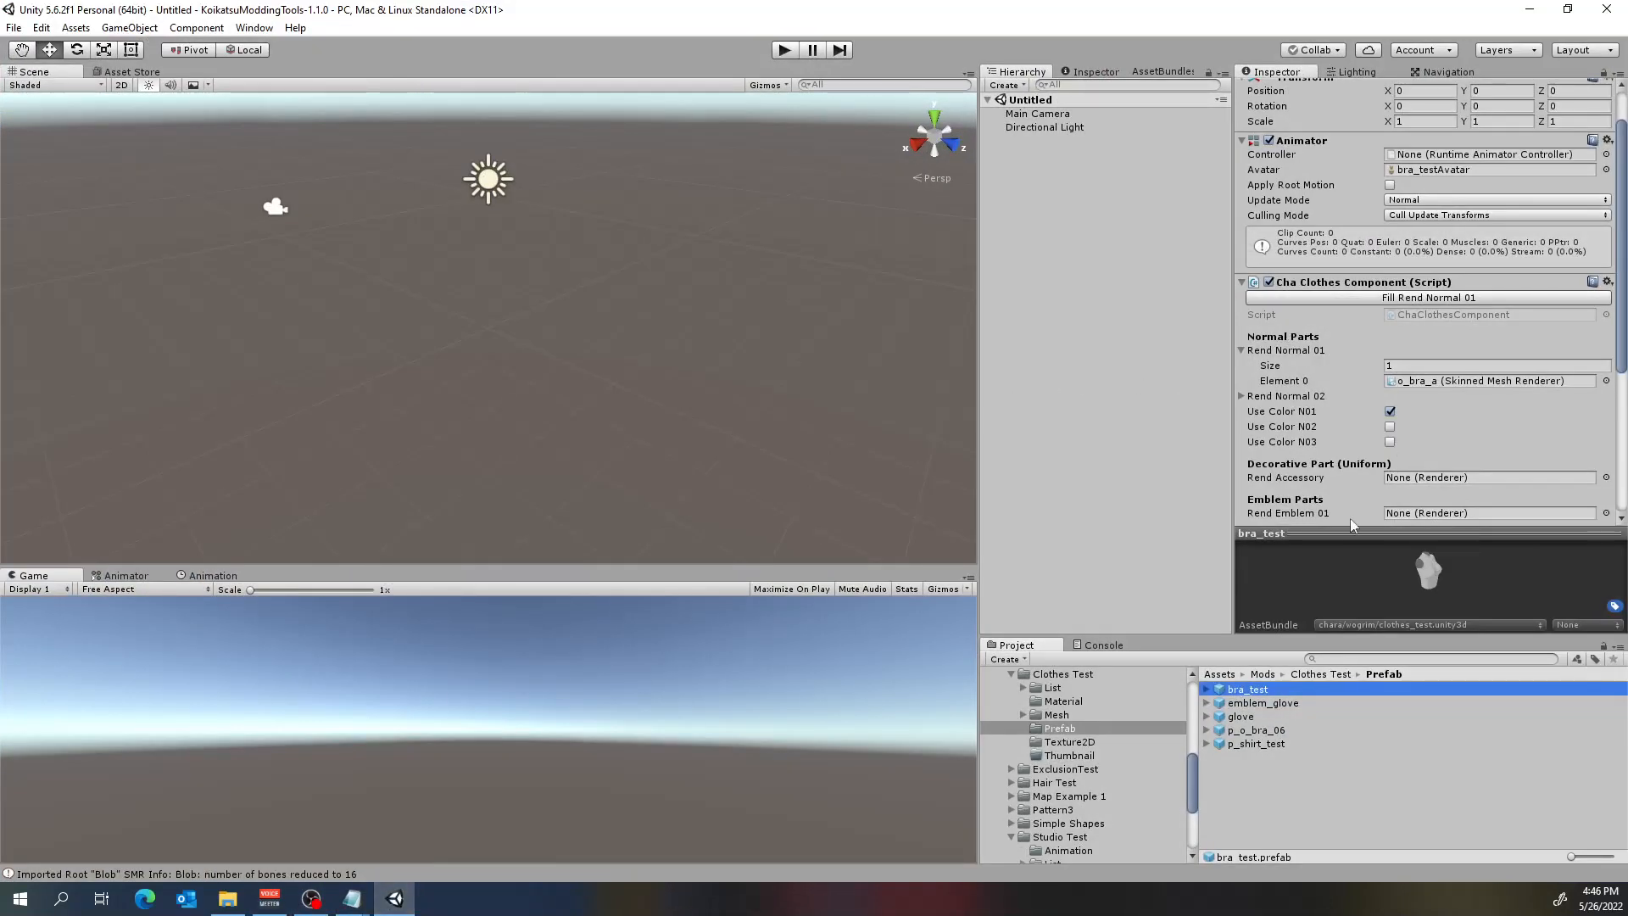
left_click(1253, 701)
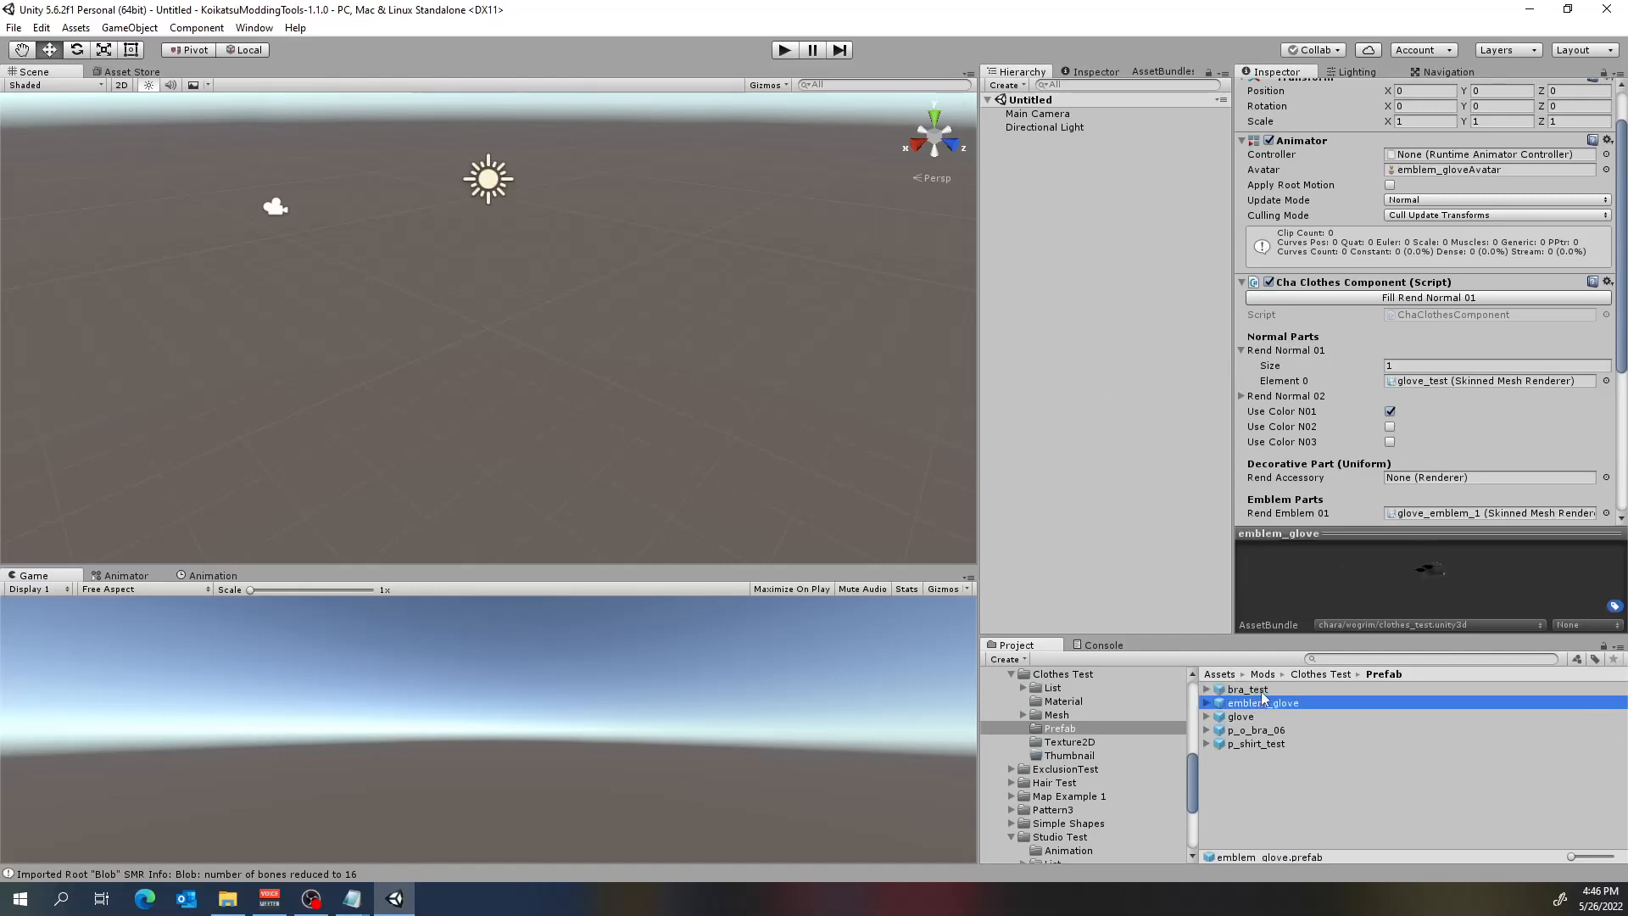
left_click(1263, 690)
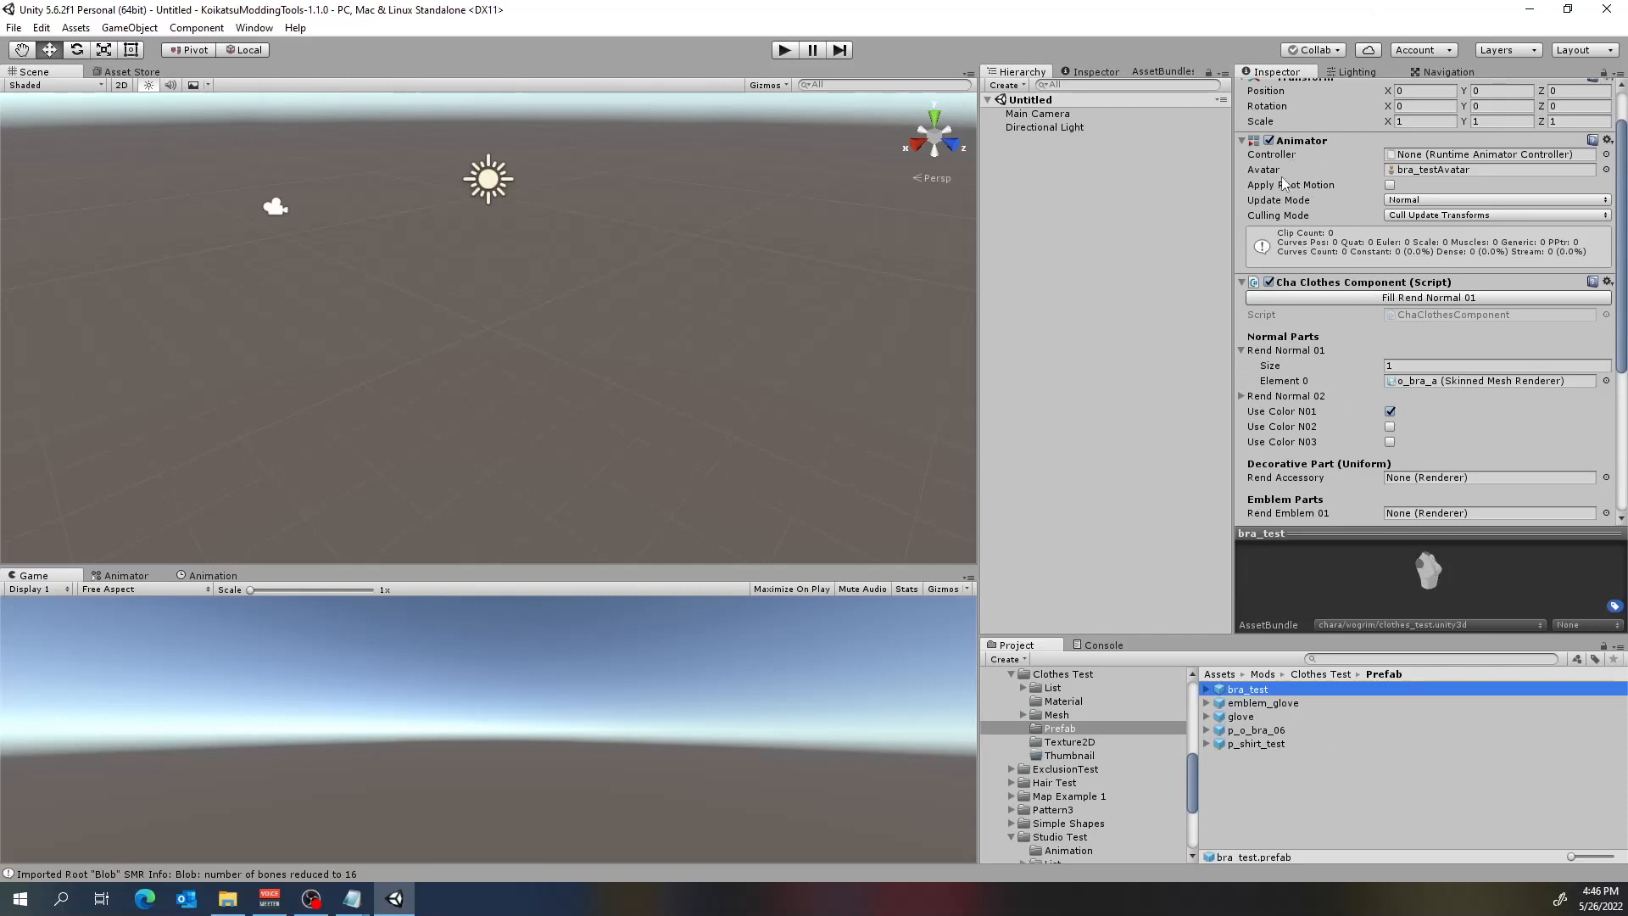
left_click(1607, 10)
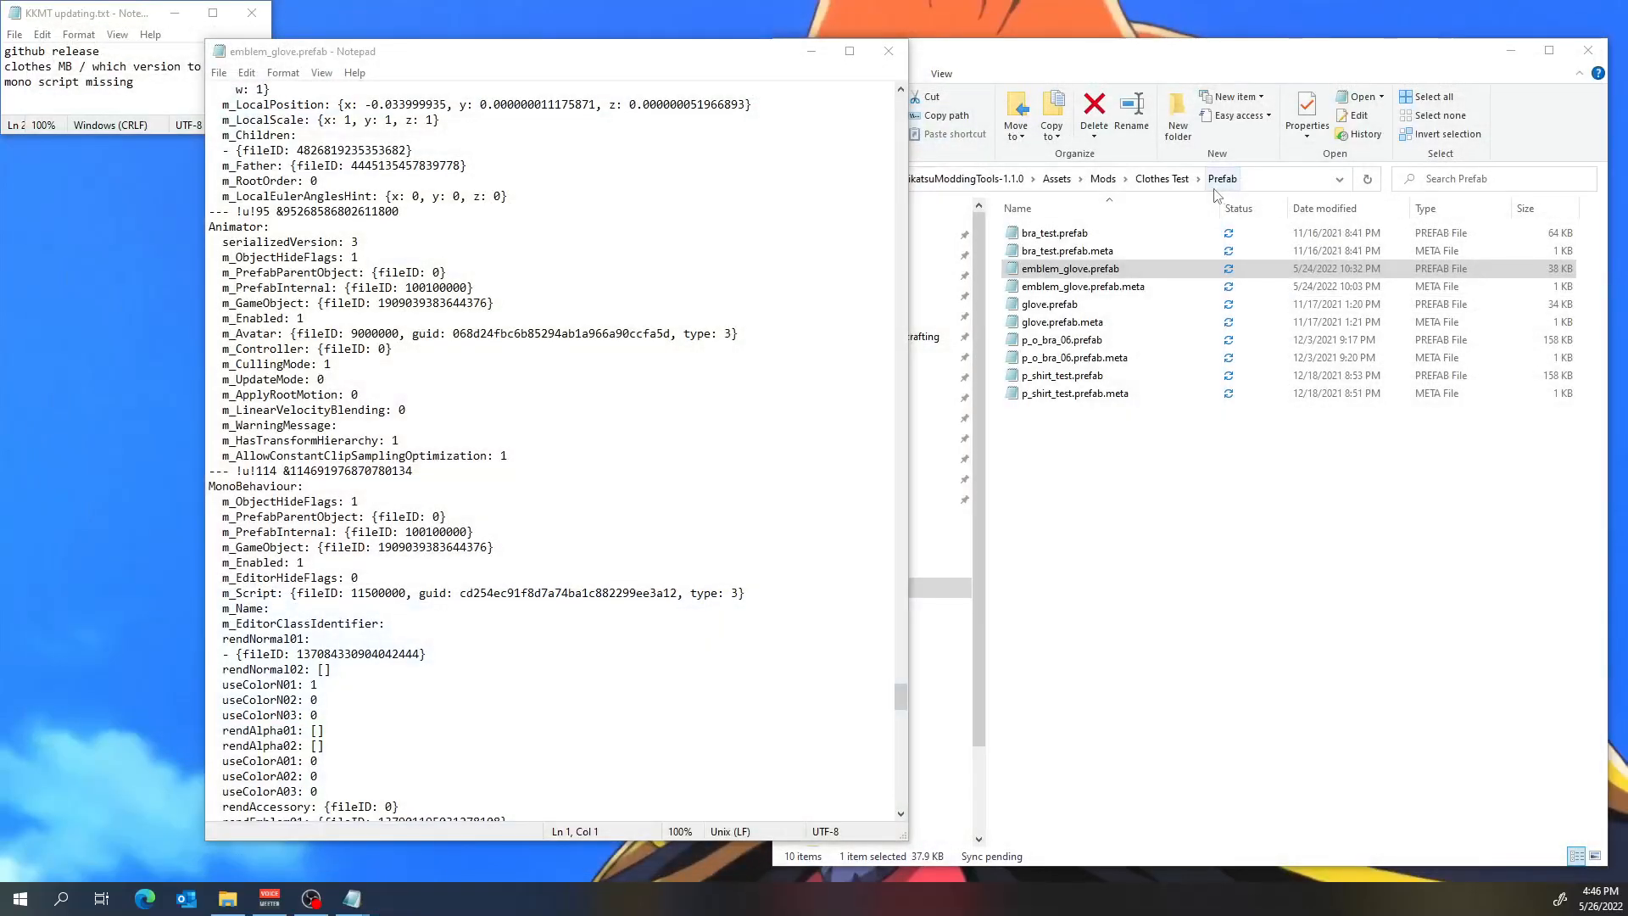
Open bra_test.prefab in Notepad, find its MonoBehaviour block, and close the emblem_glove.prefab window.
left_click(1176, 490)
double_click(1054, 234)
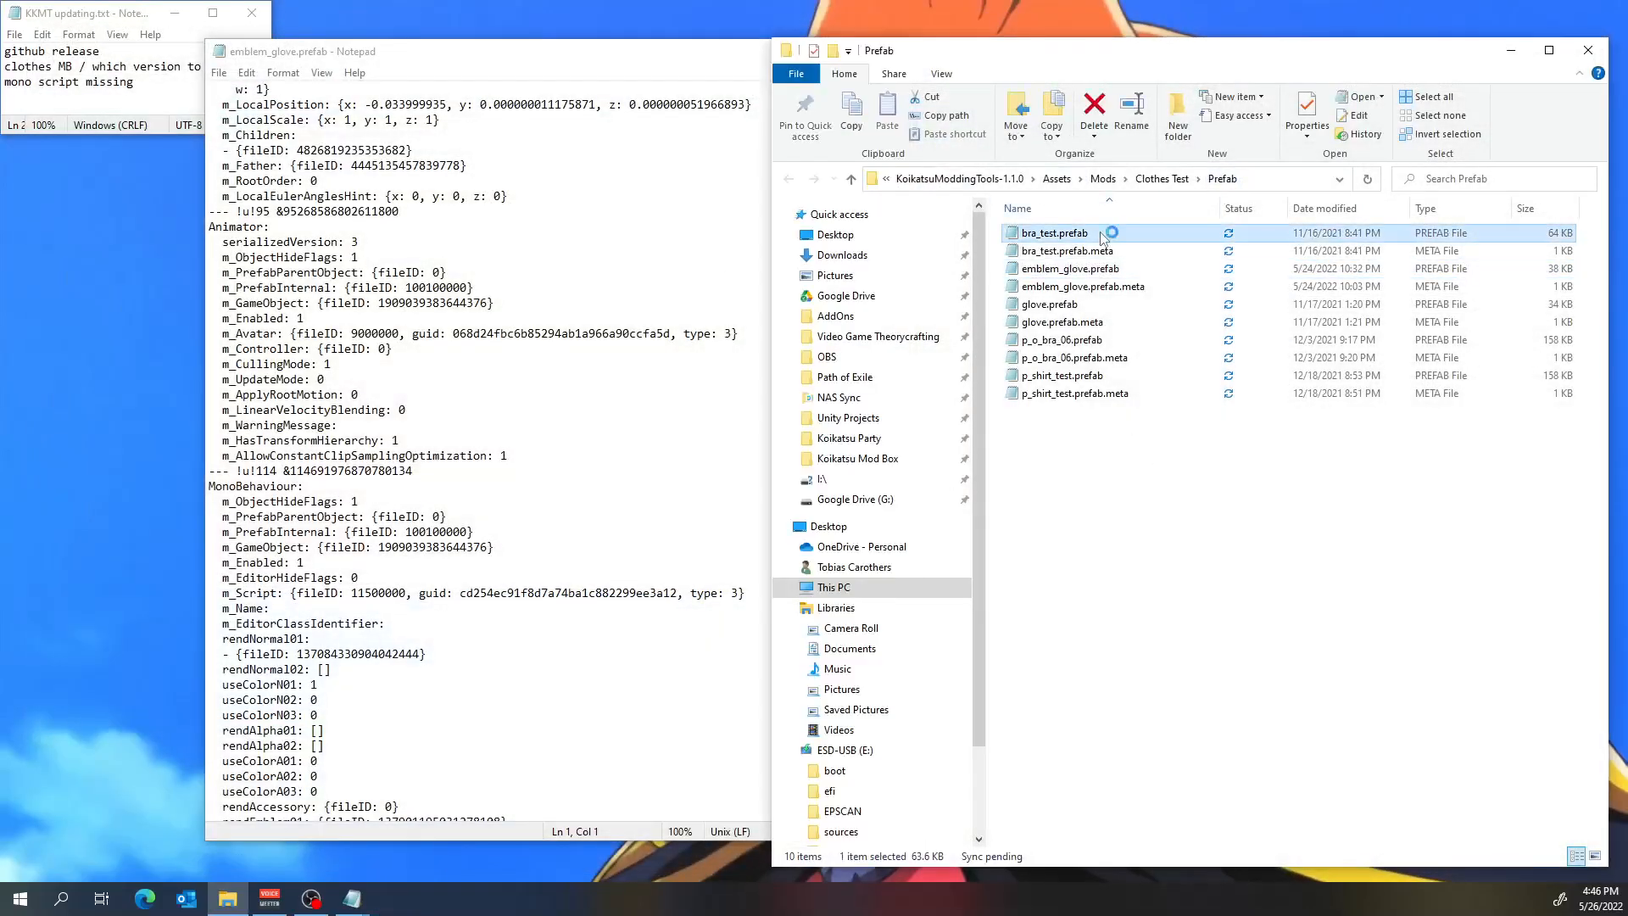
left_click_drag(901, 103, 916, 838)
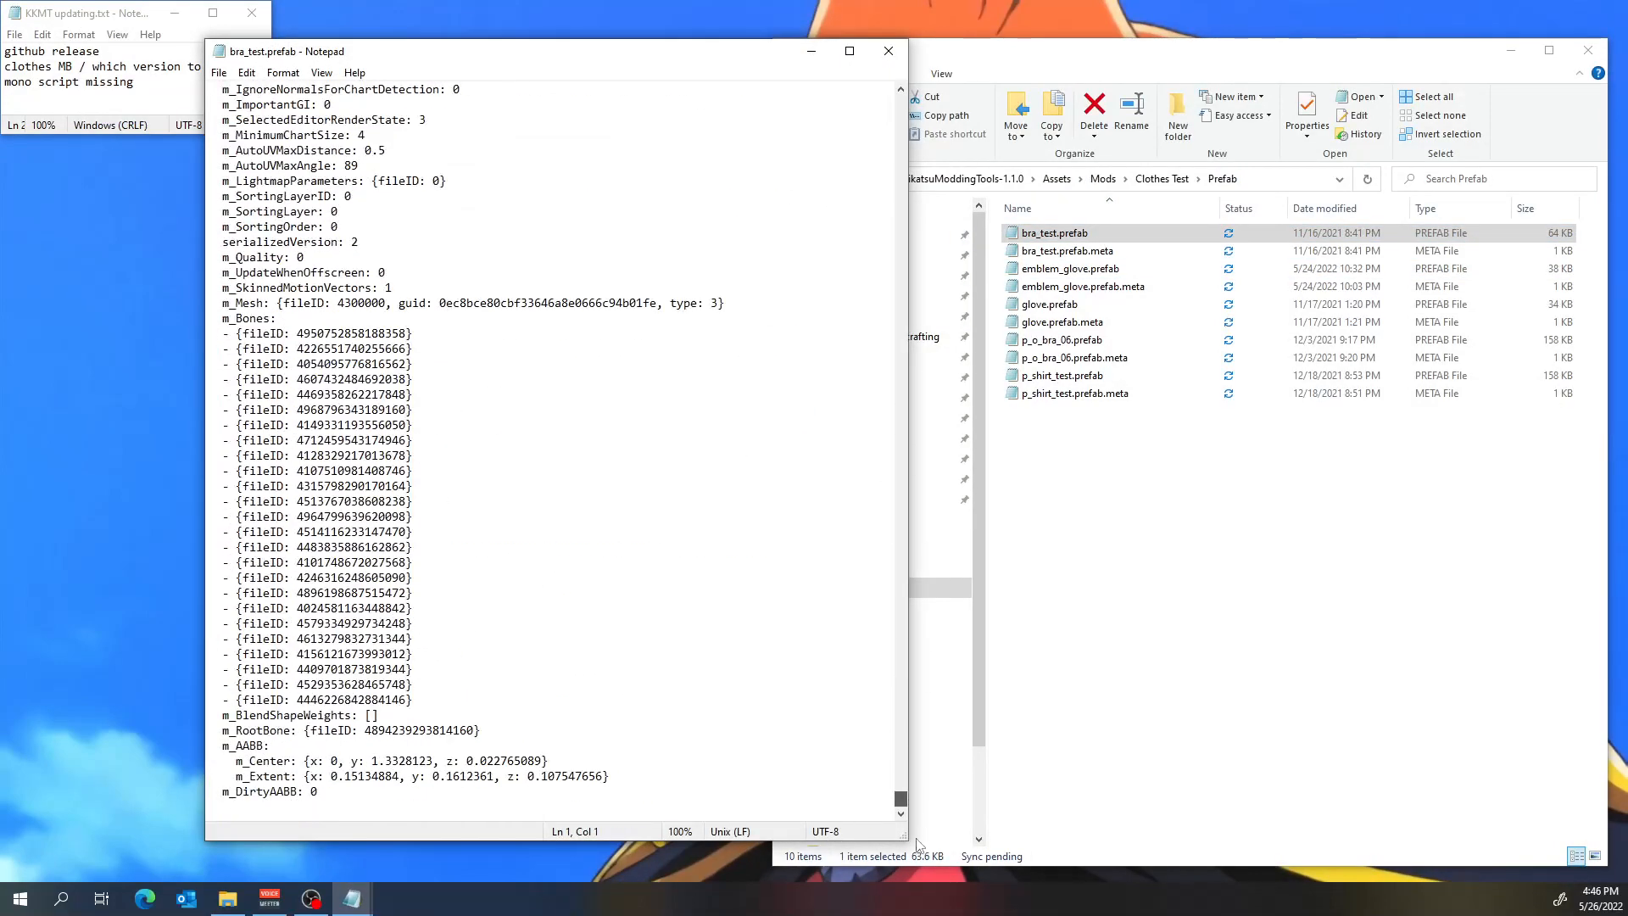
scroll(693, 404, "up", 15)
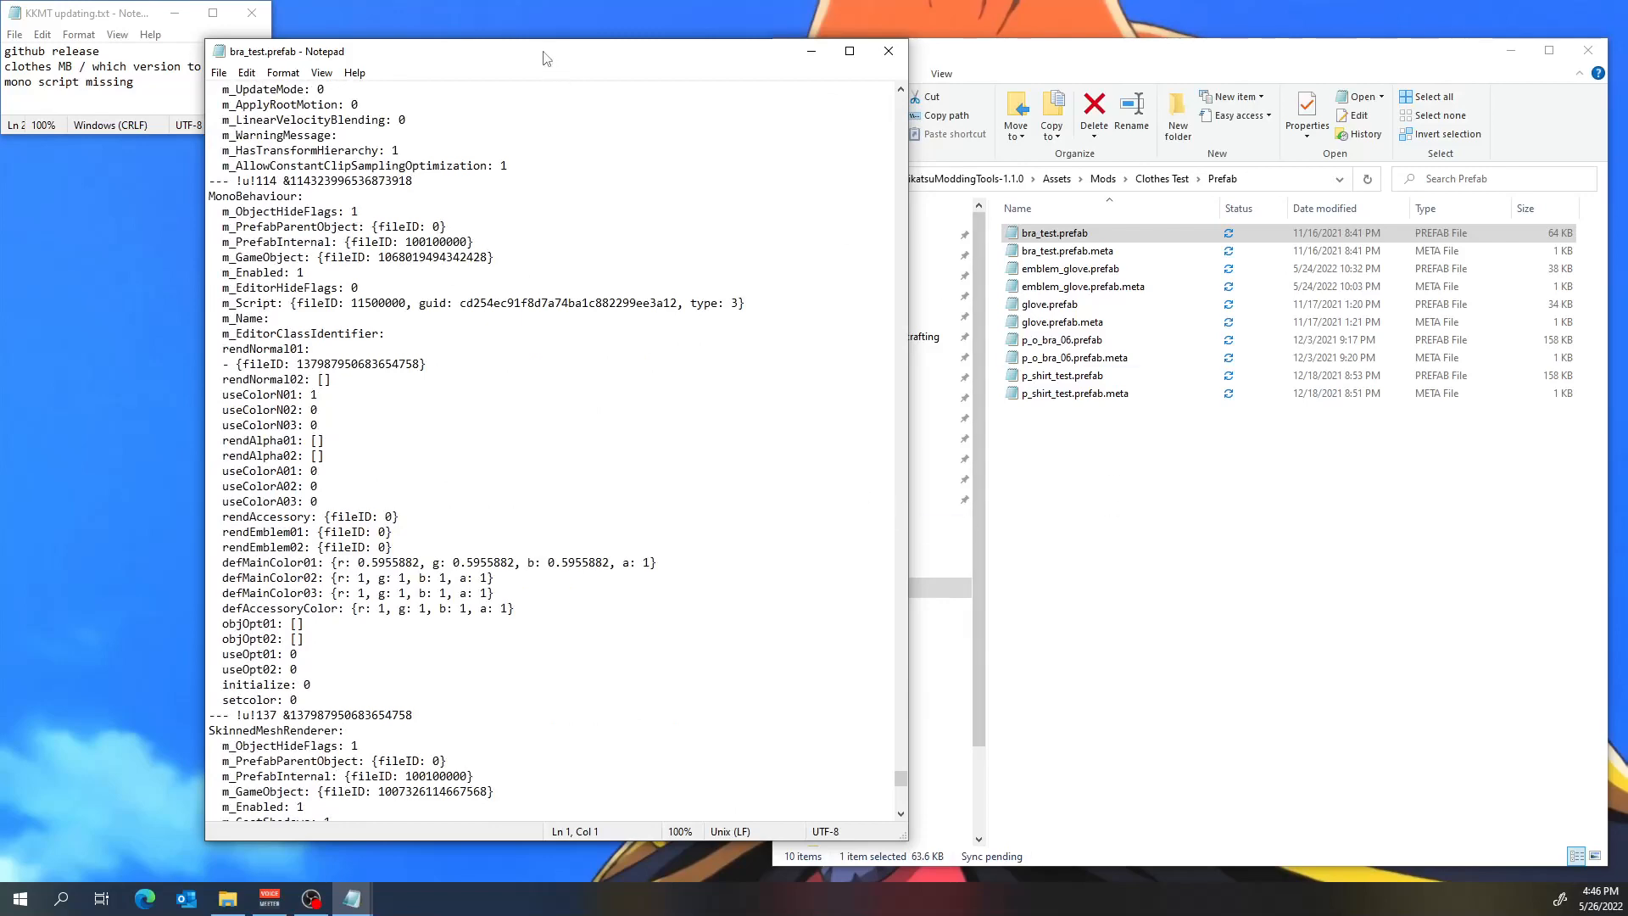
left_click_drag(554, 61, 569, 137)
left_click(674, 55)
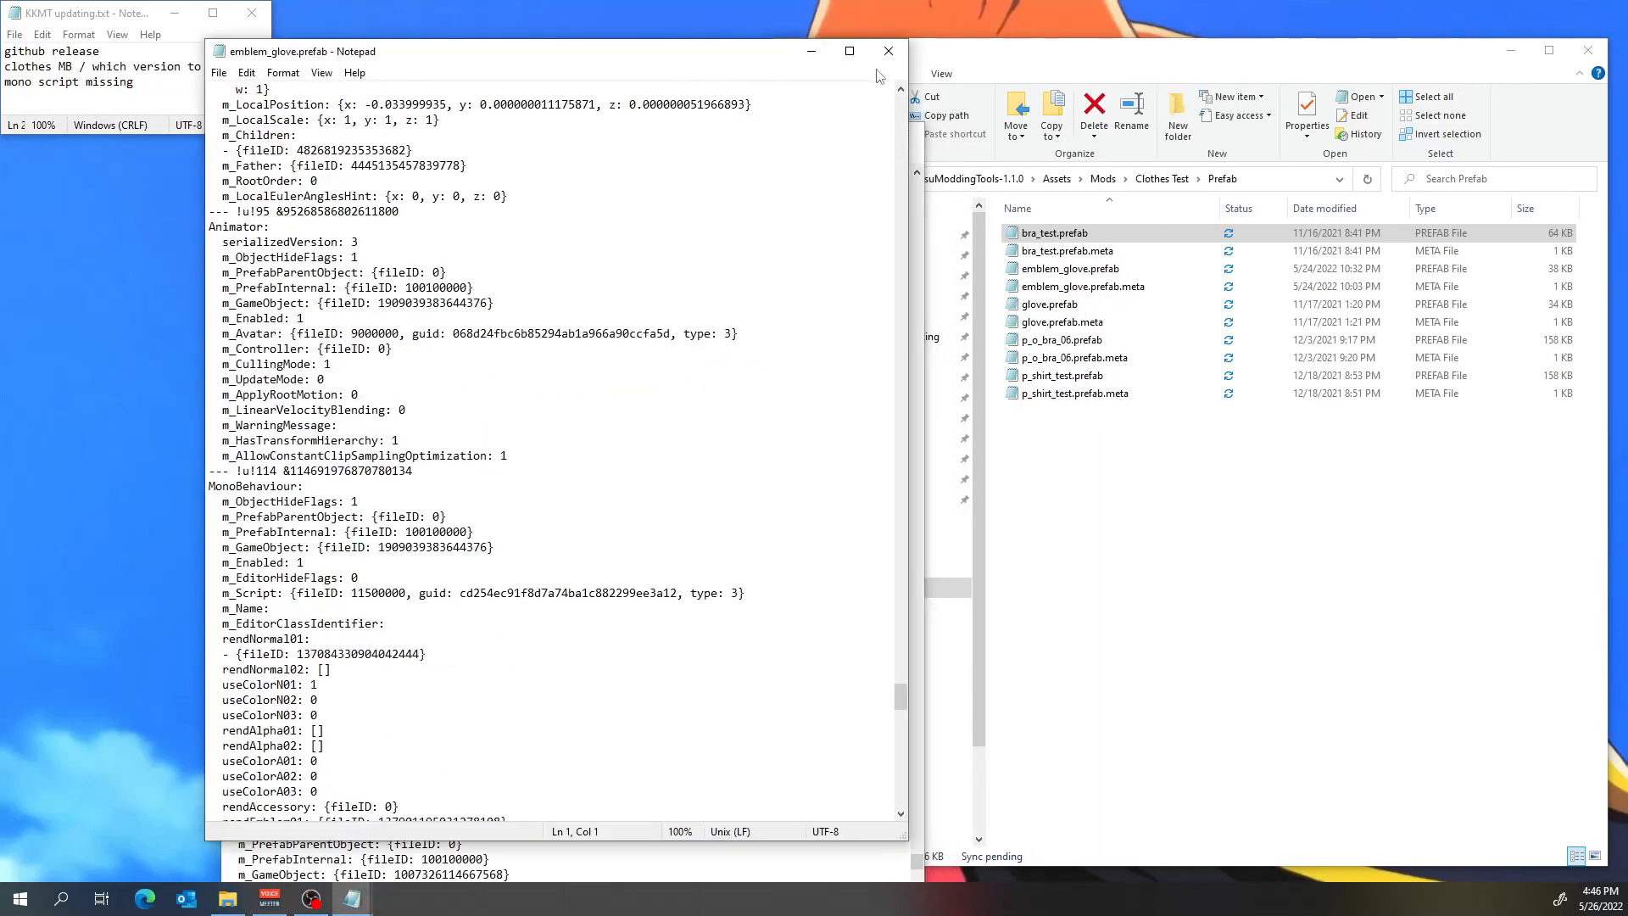
left_click(891, 55)
Copy the complete m_Script line from the MonoBehaviour block in bra_test.prefab and close the file.
left_click_drag(701, 140, 573, 71)
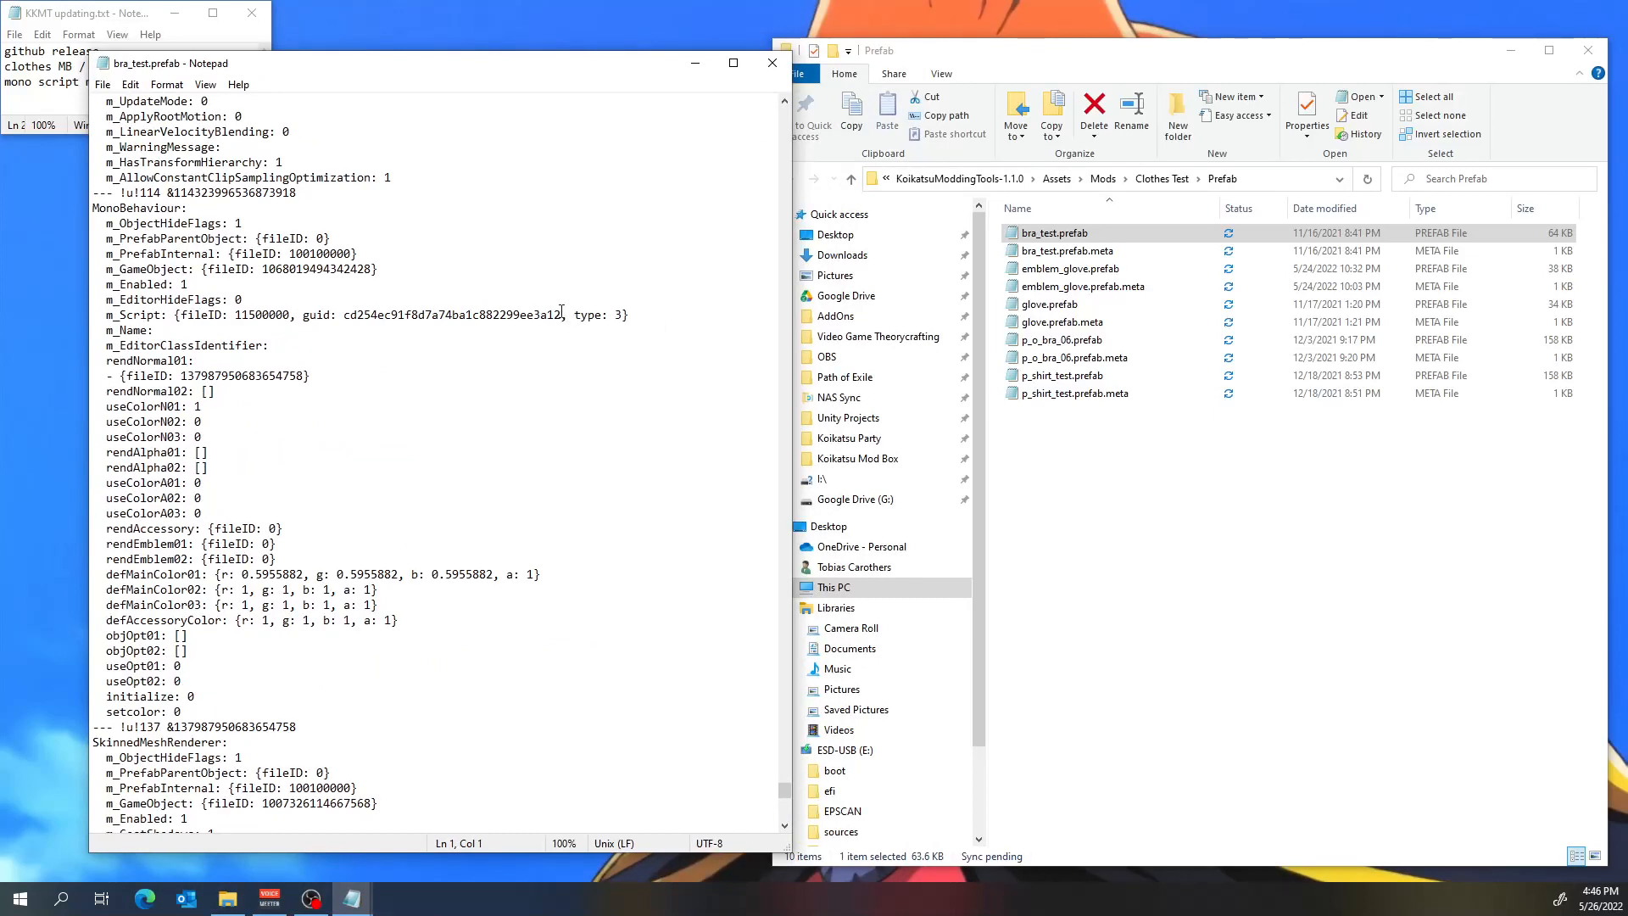
left_click(562, 314)
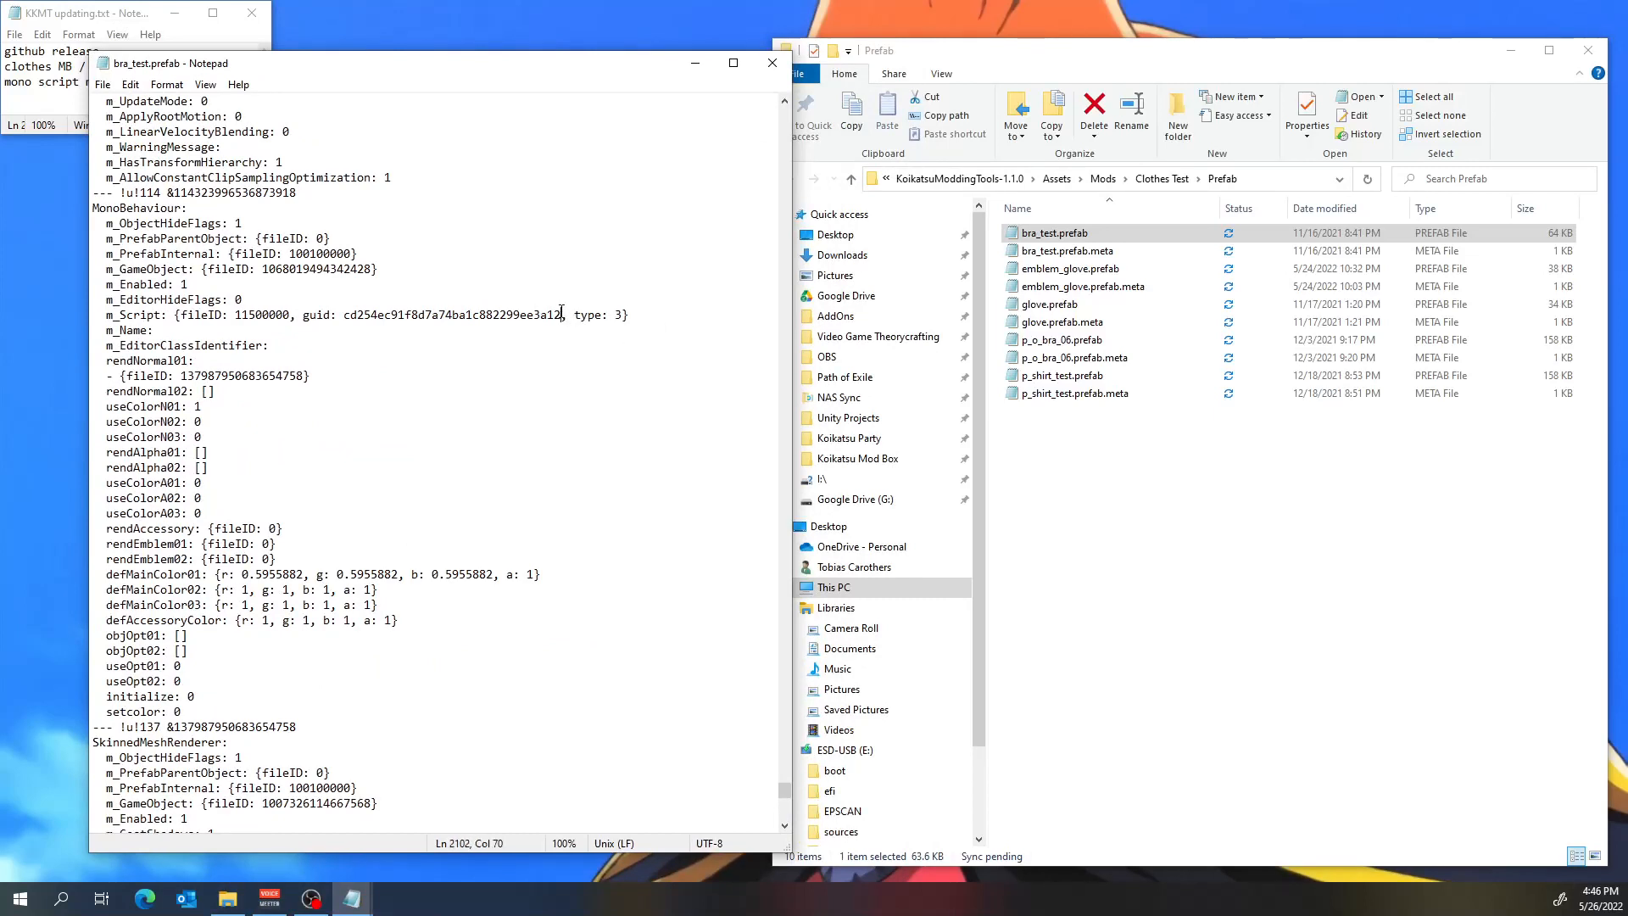
left_click(349, 314, "shift")
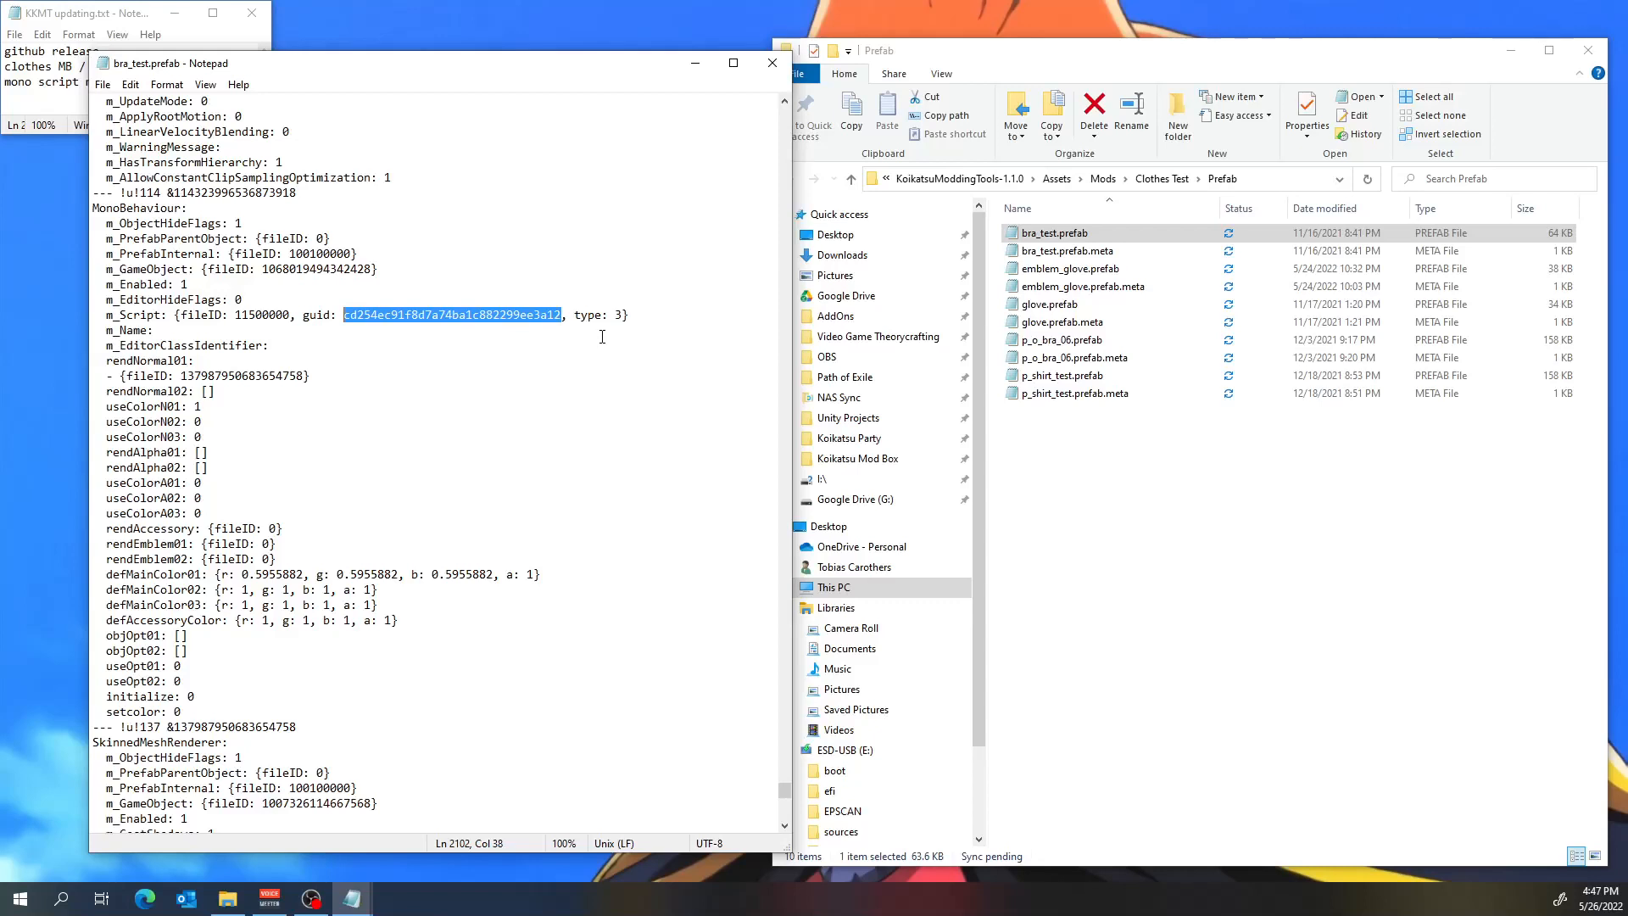
left_click(643, 319)
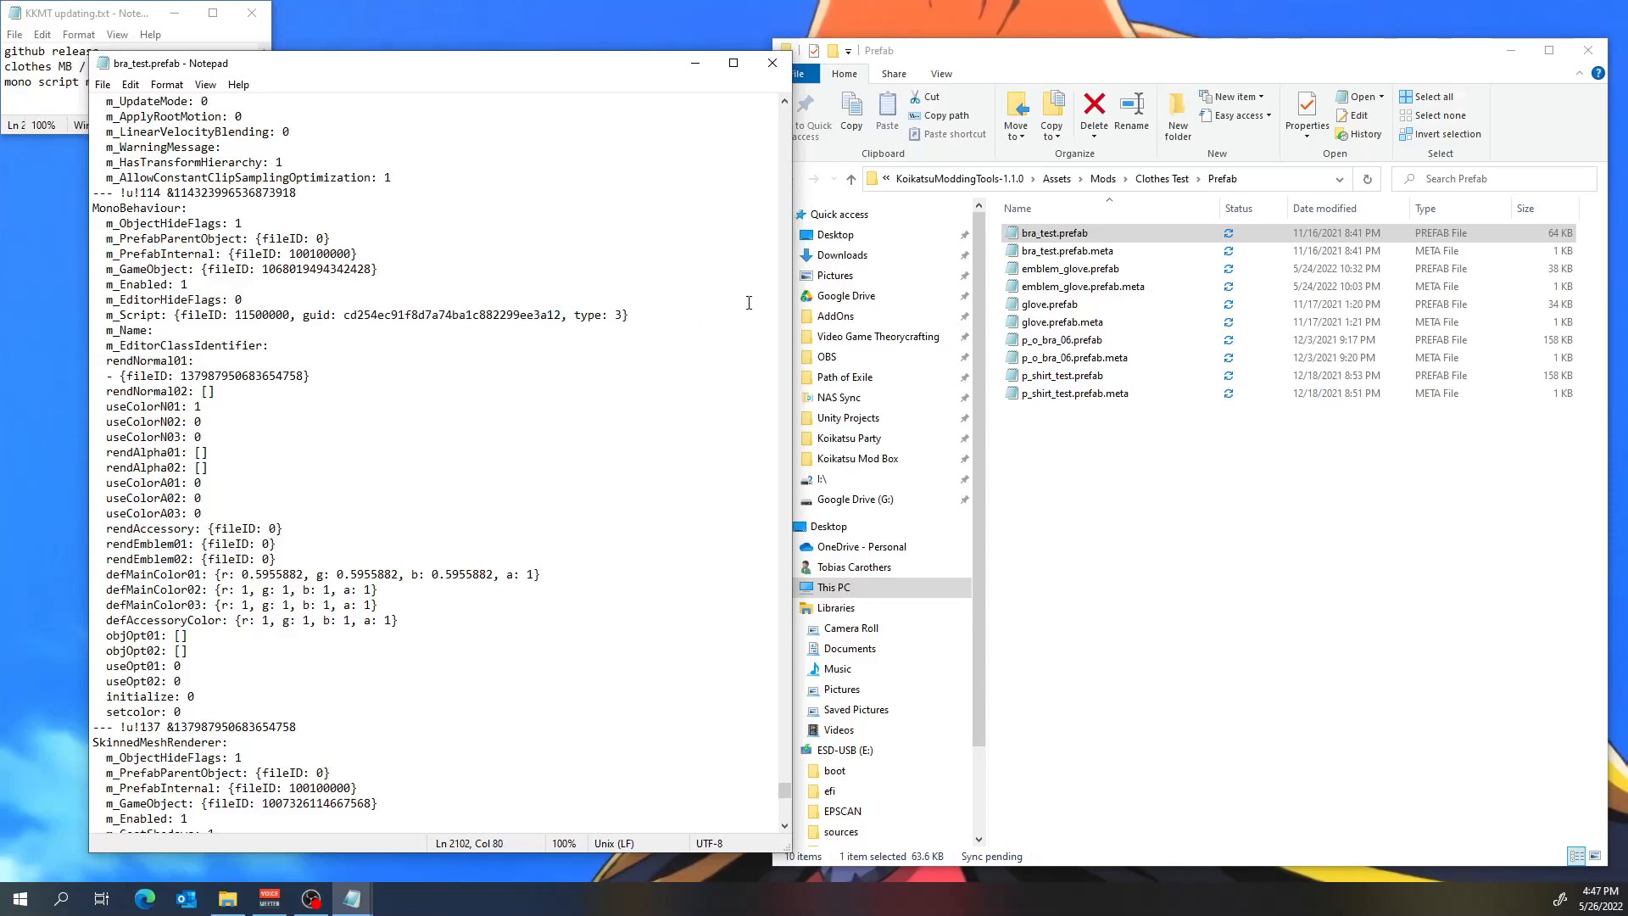
key("shift+Home")
key("ctrl+c")
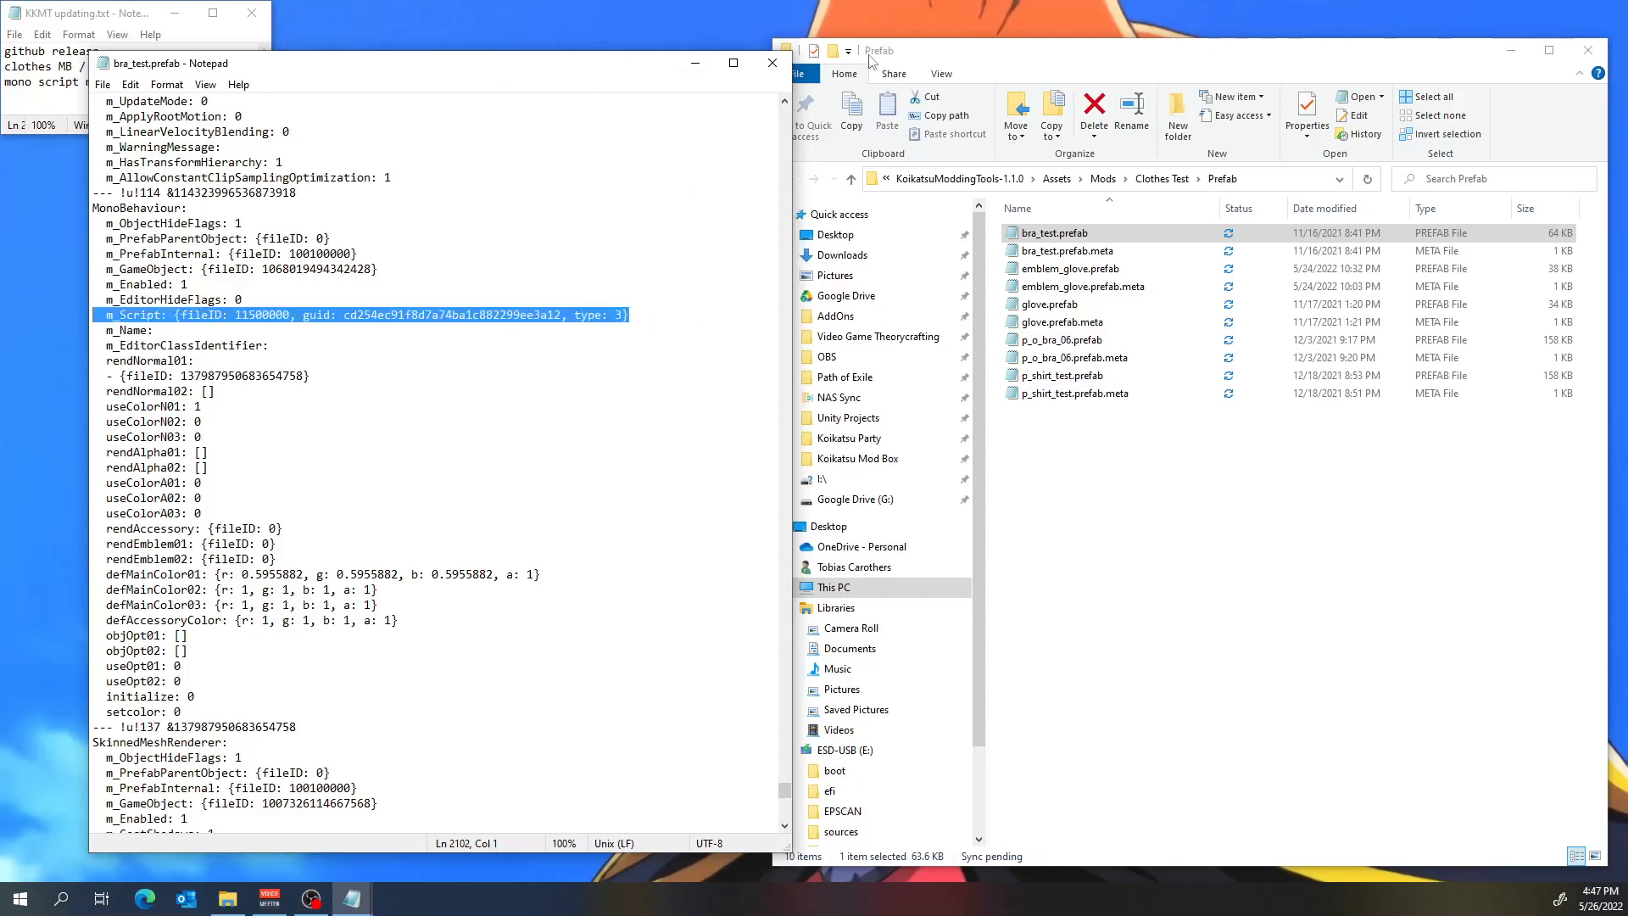
left_click(772, 63)
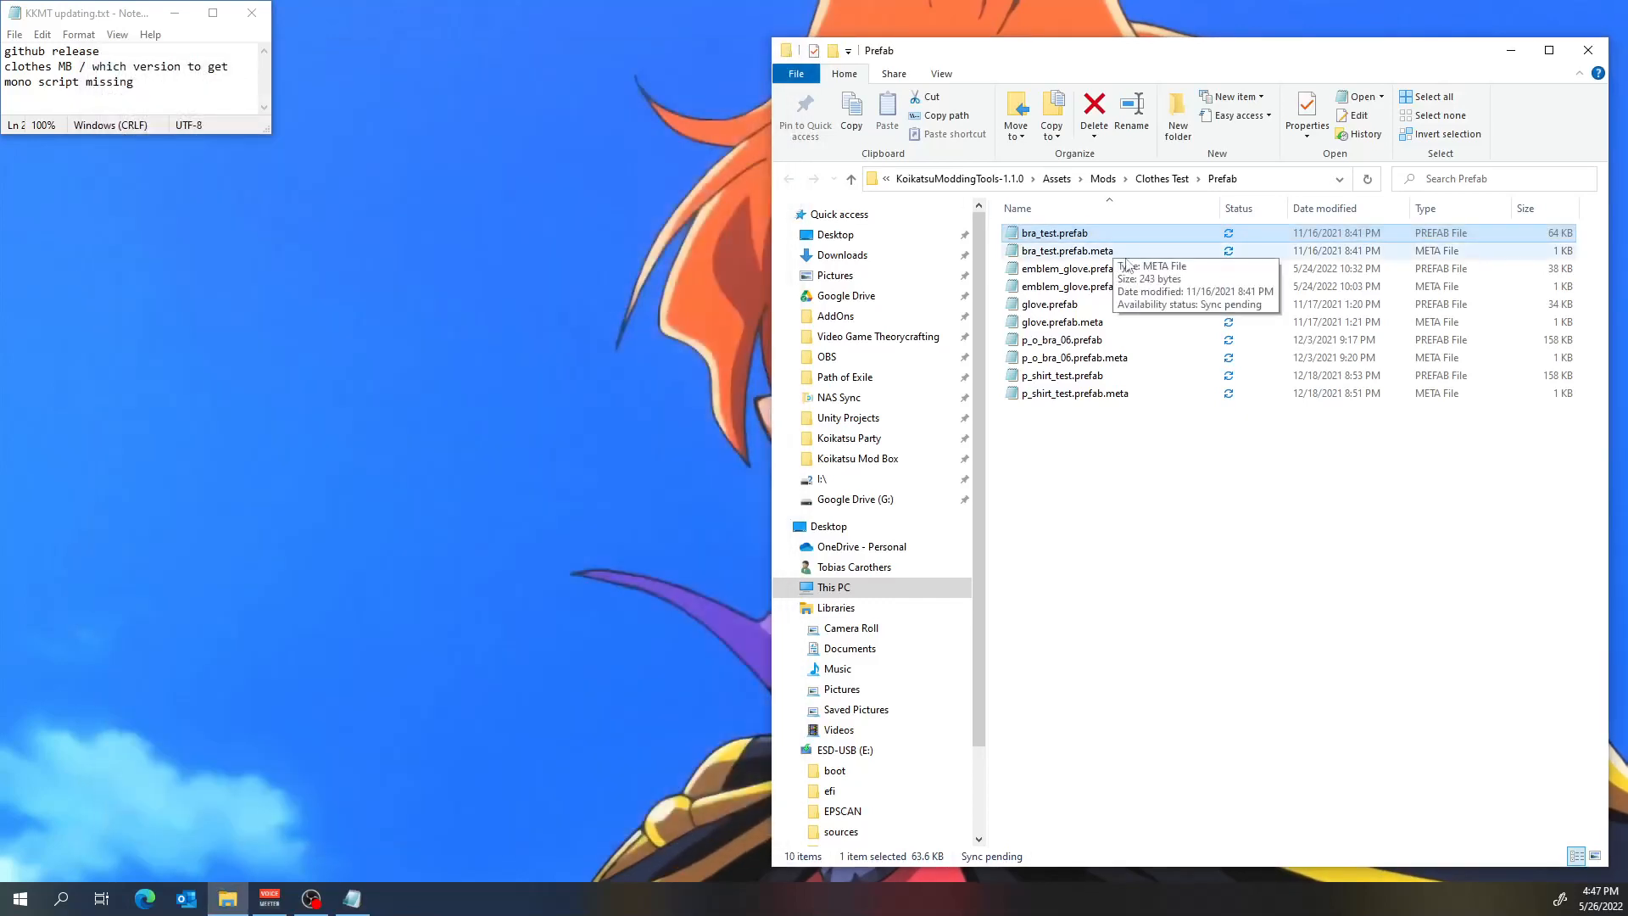
In glove.prefab, replace the MonoBehaviour's m_Script line with the copied one (guid cd254ec91f8d7a74ba1c882299ee3a12), save, and close the file.
double_click(1109, 307)
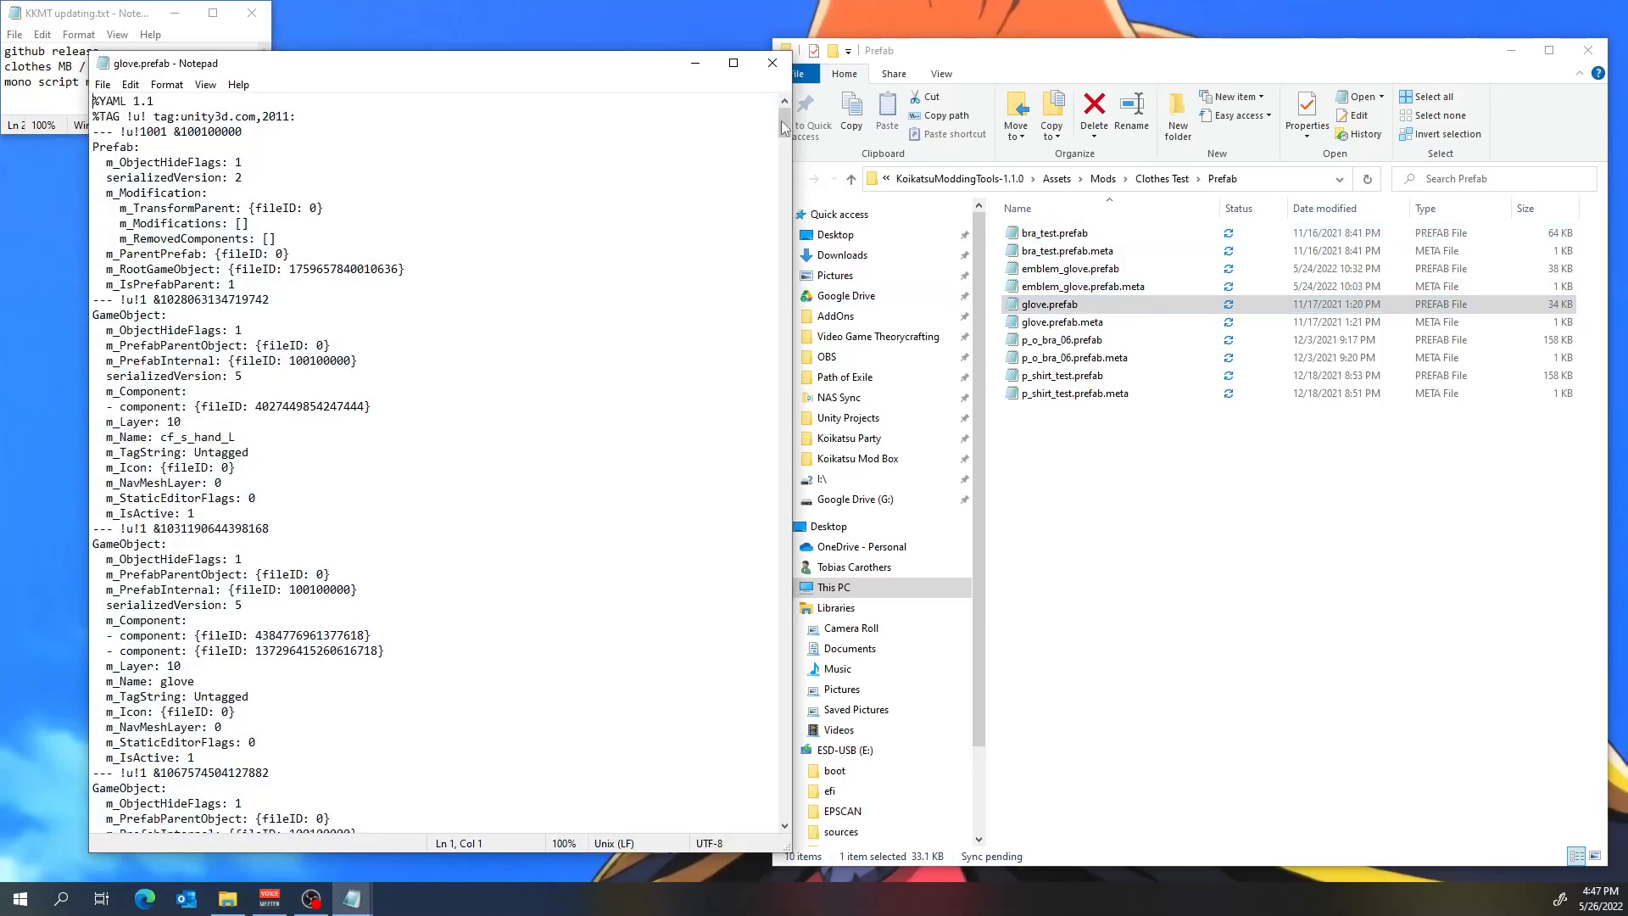
left_click_drag(783, 122, 757, 842)
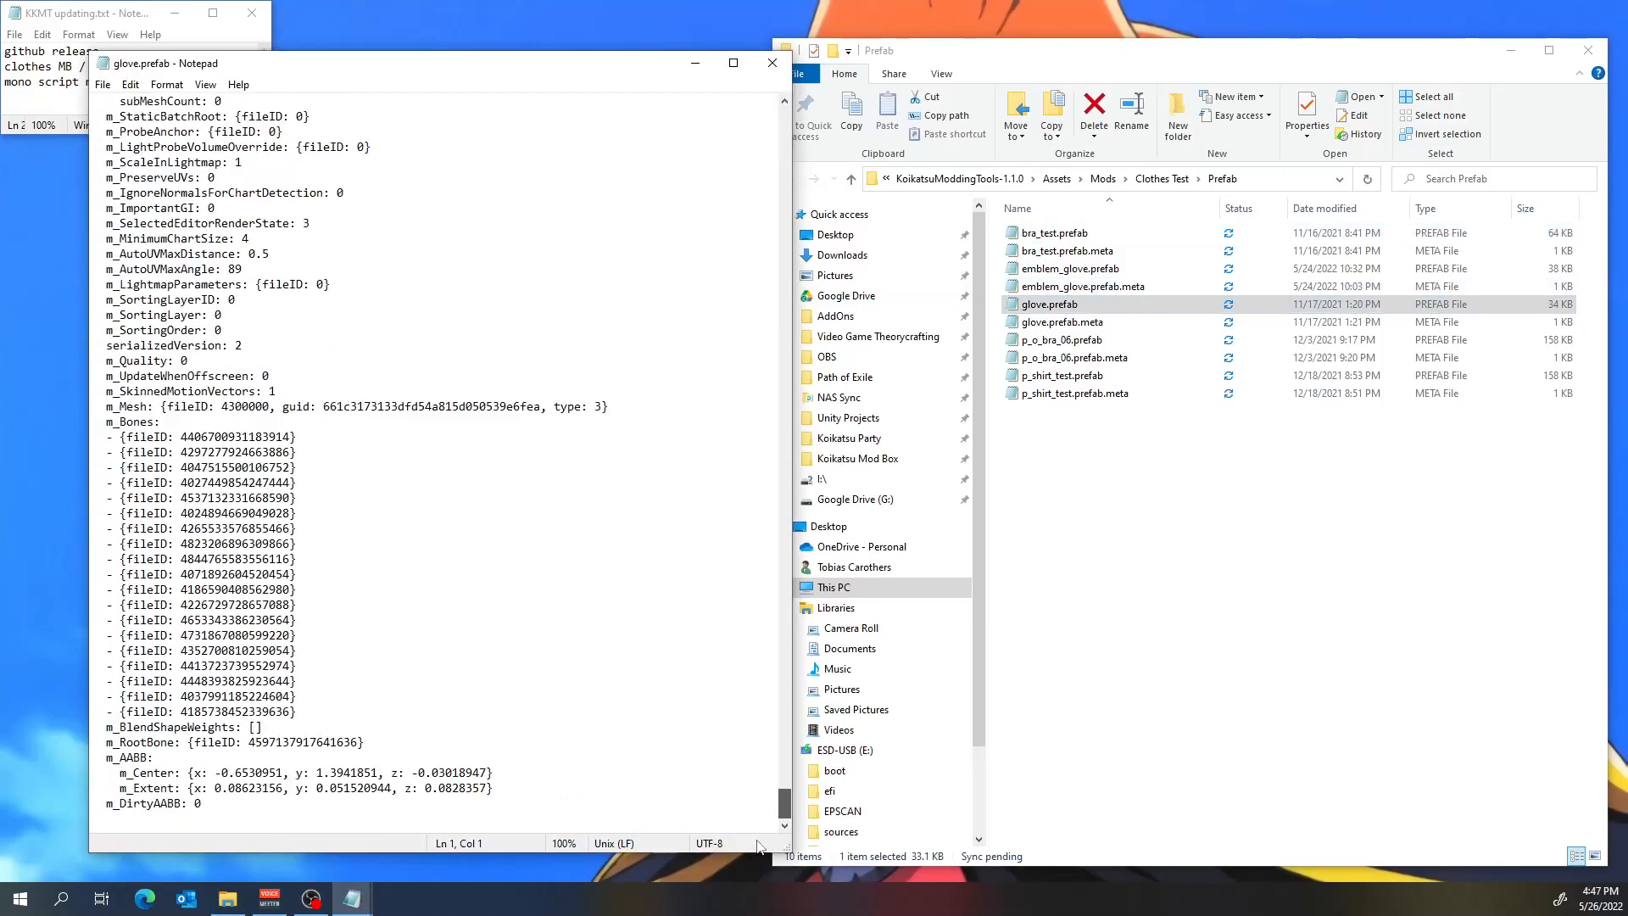
scroll(405, 539, "up", 13)
scroll(406, 540, "up", 5)
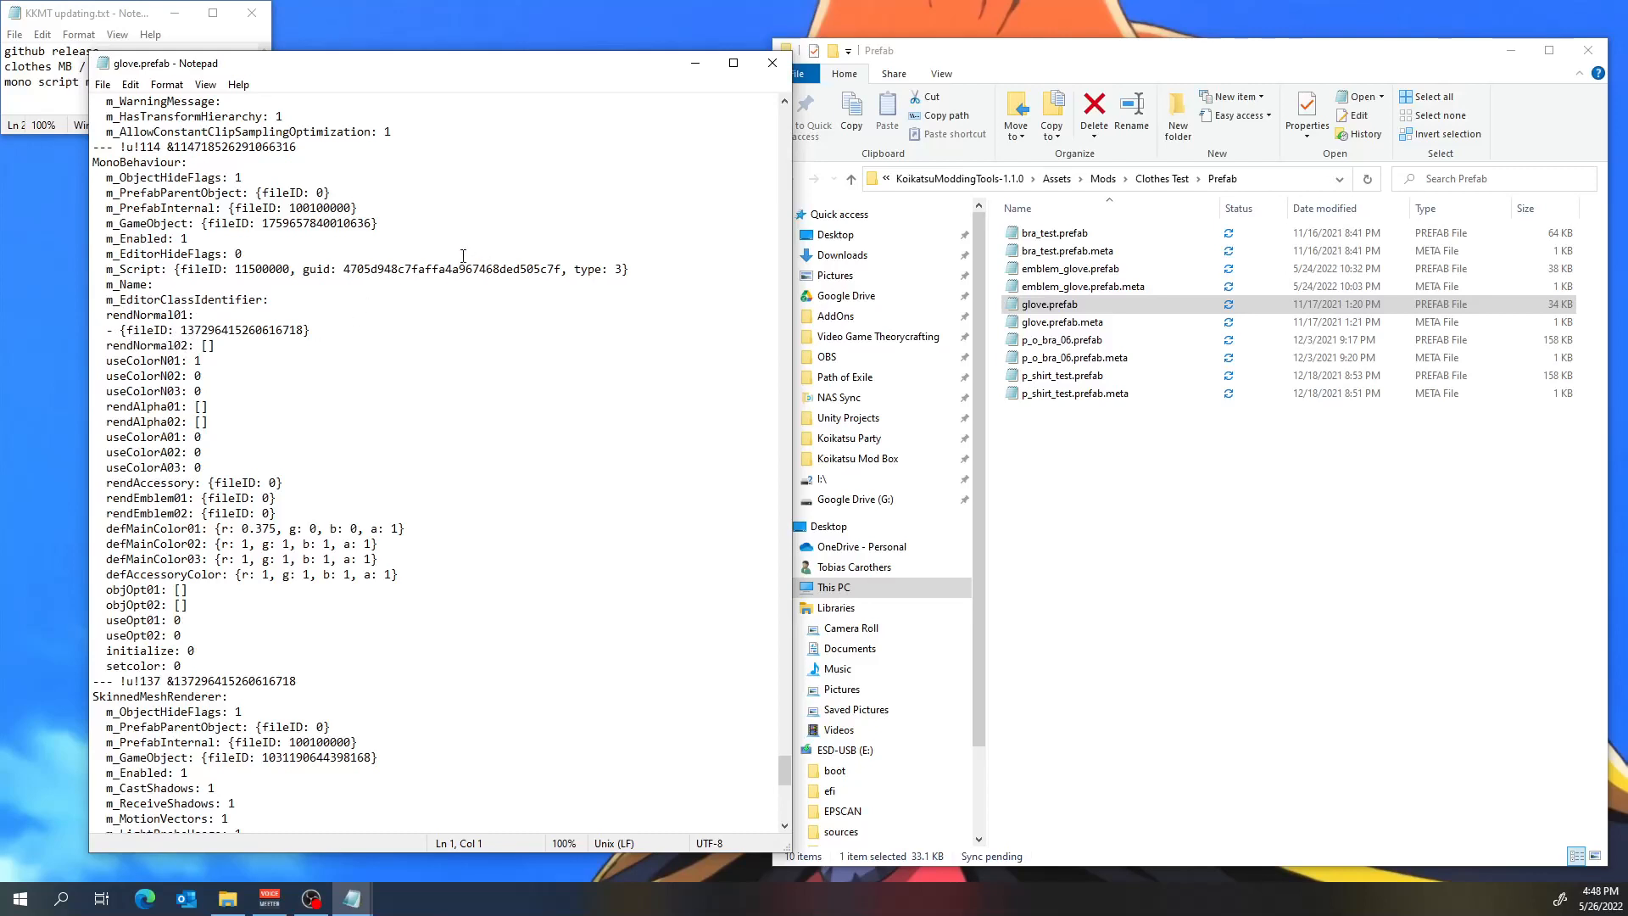
left_click_drag(639, 269, 94, 269)
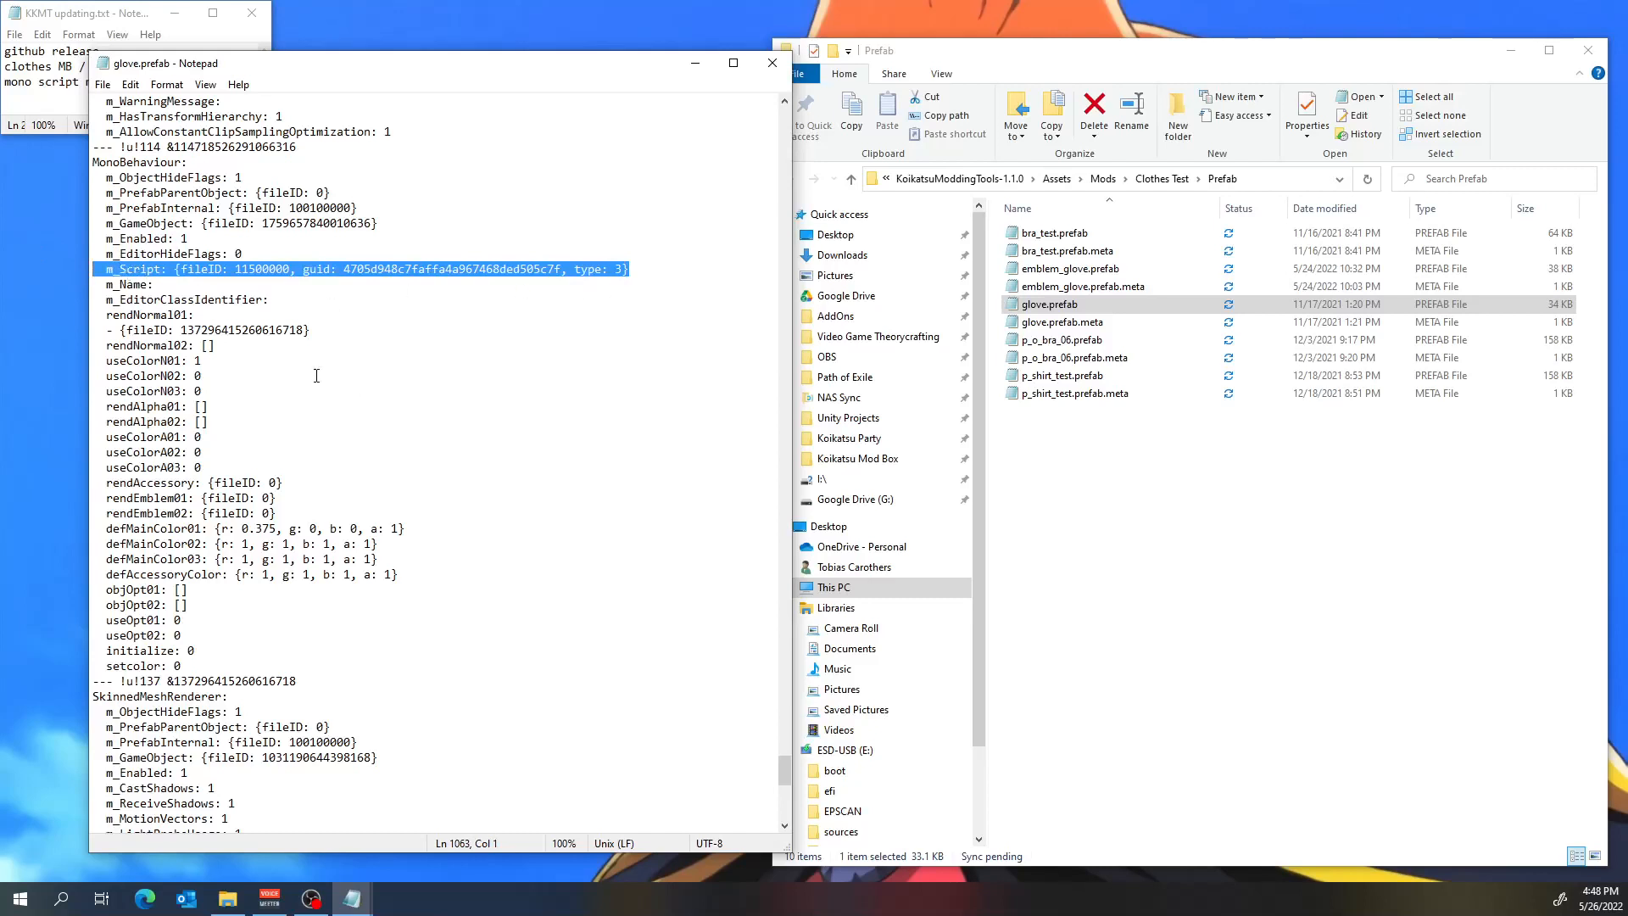
key("ctrl+v")
key("ctrl+s")
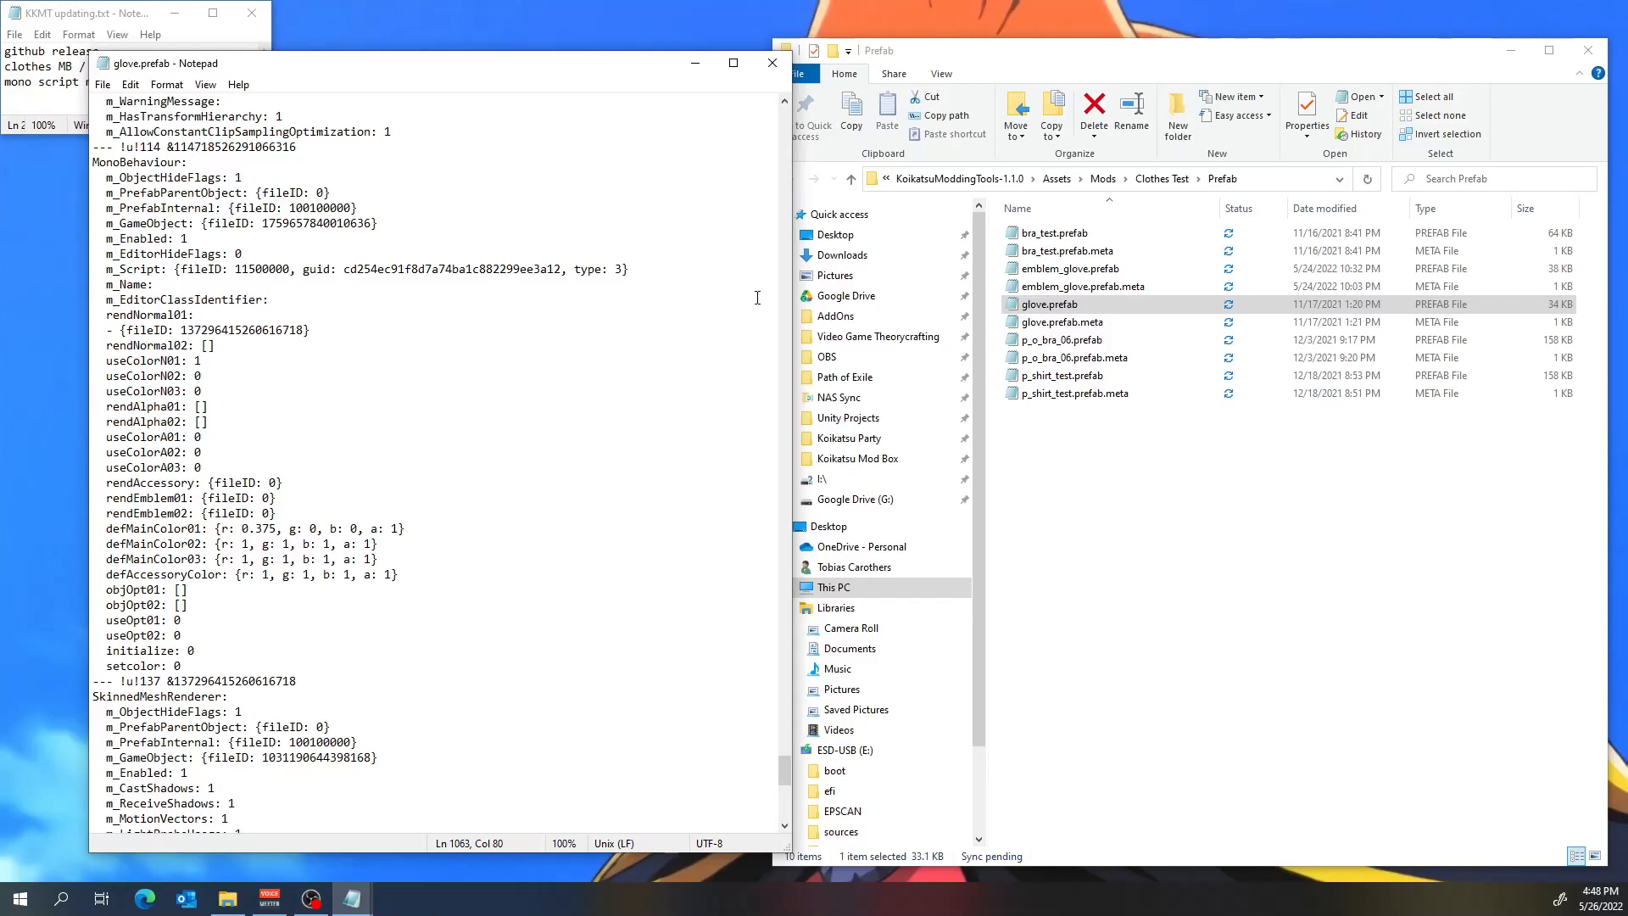
left_click(771, 63)
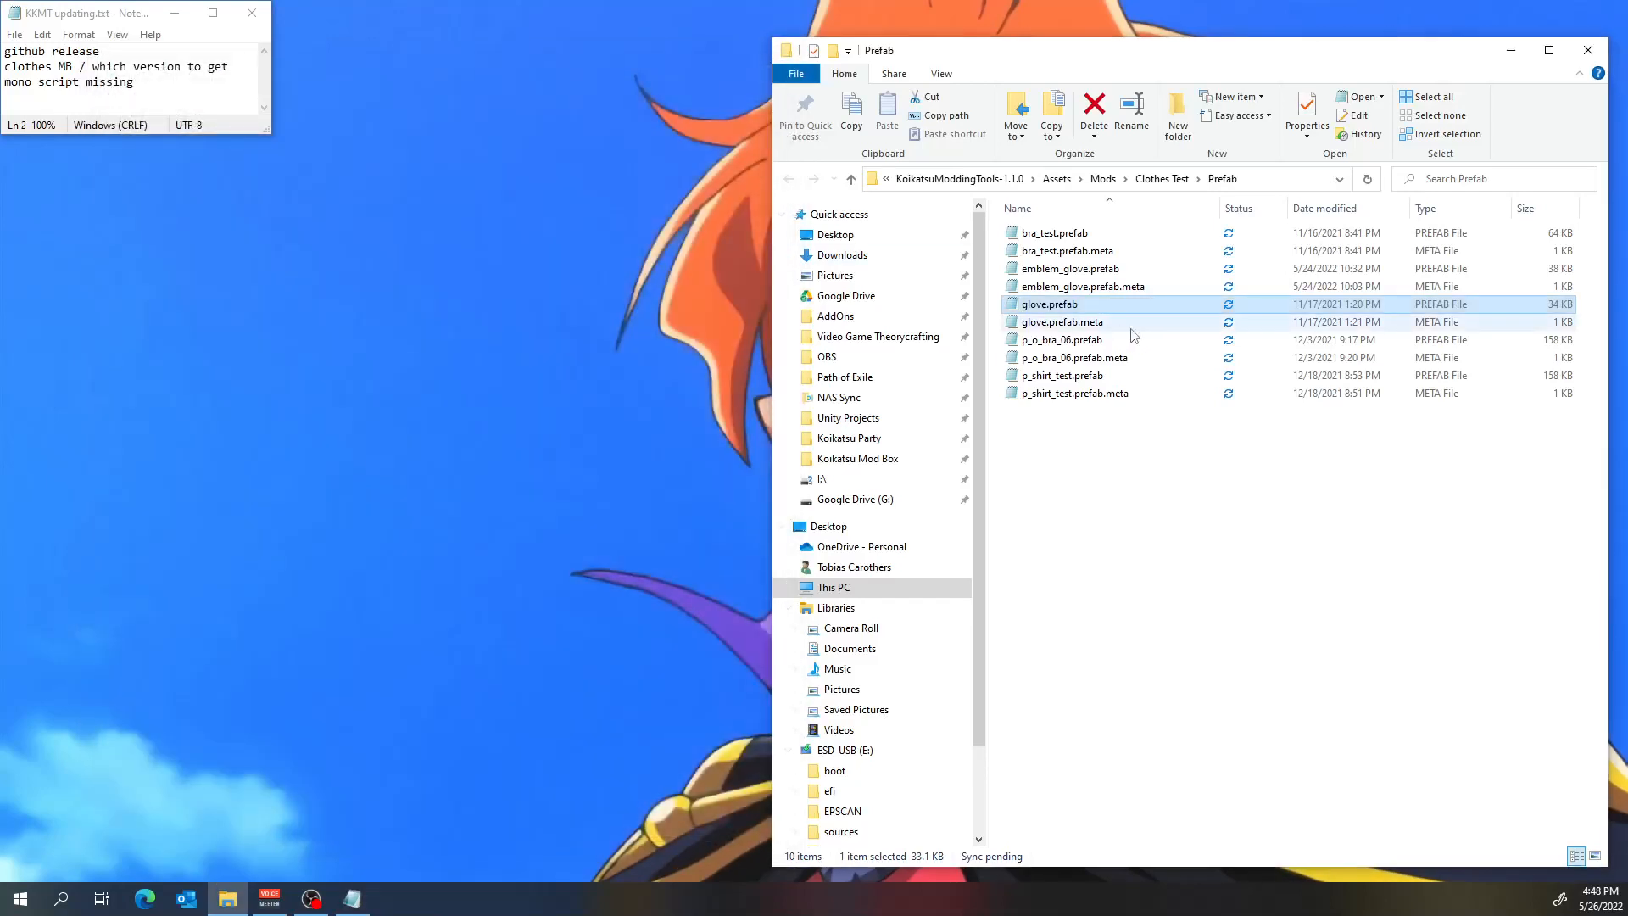
In p_o_bra_06.prefab, replace the MonoBehaviour's m_Script line with the copied one (guid cd254ec91f8d7a74ba1c882299ee3a12), save, and close the file.
double_click(1112, 340)
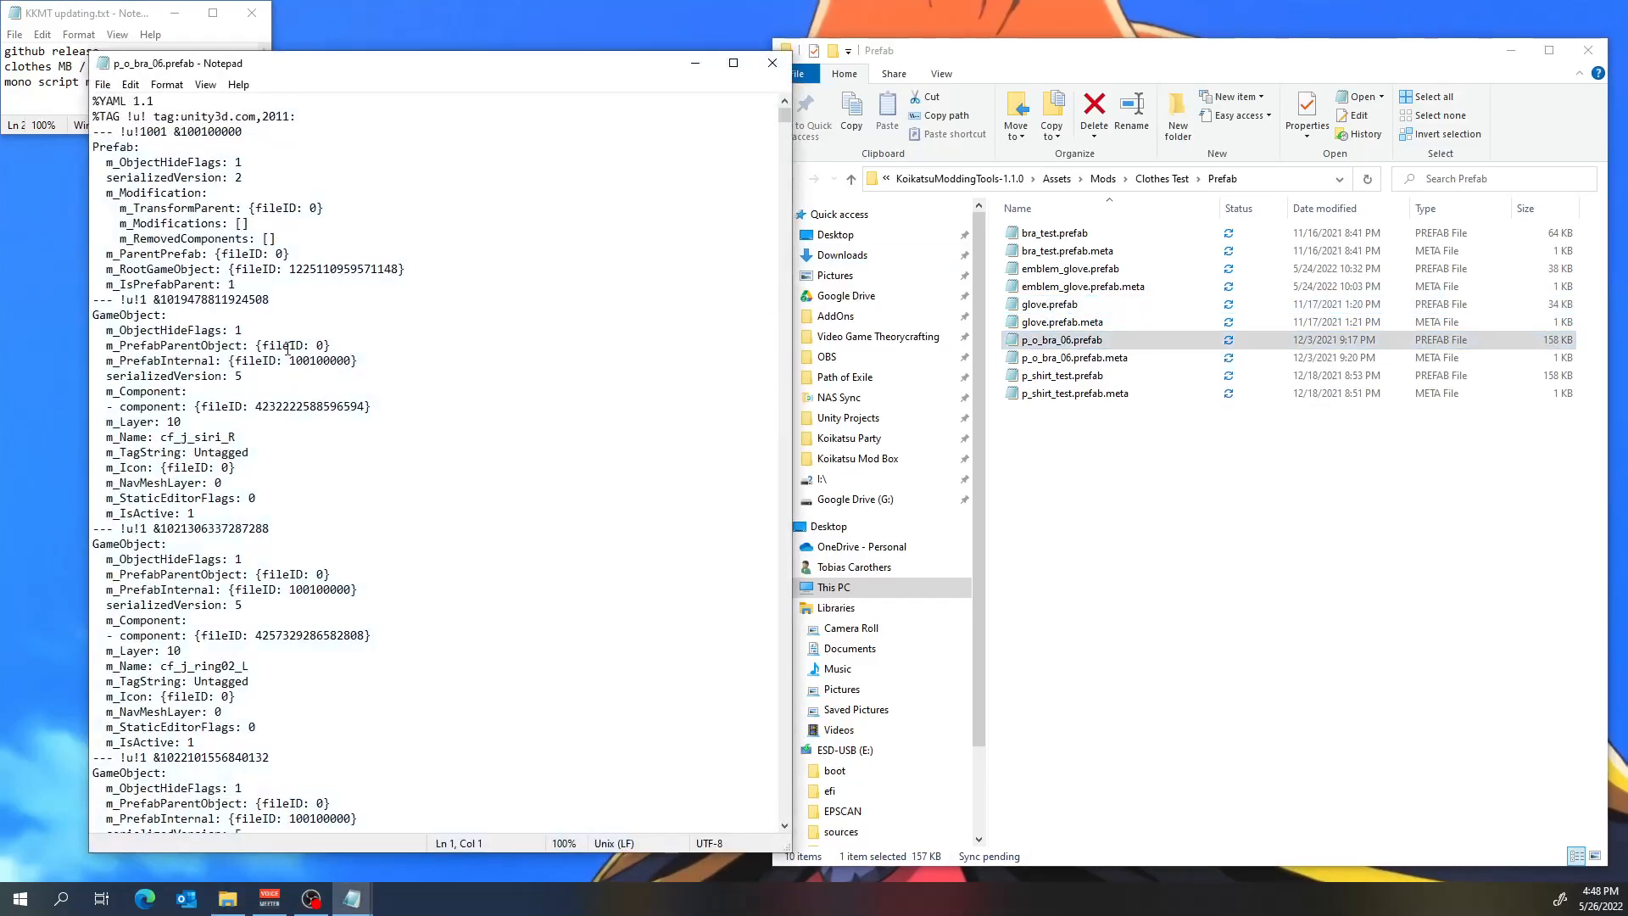
left_click_drag(785, 115, 771, 851)
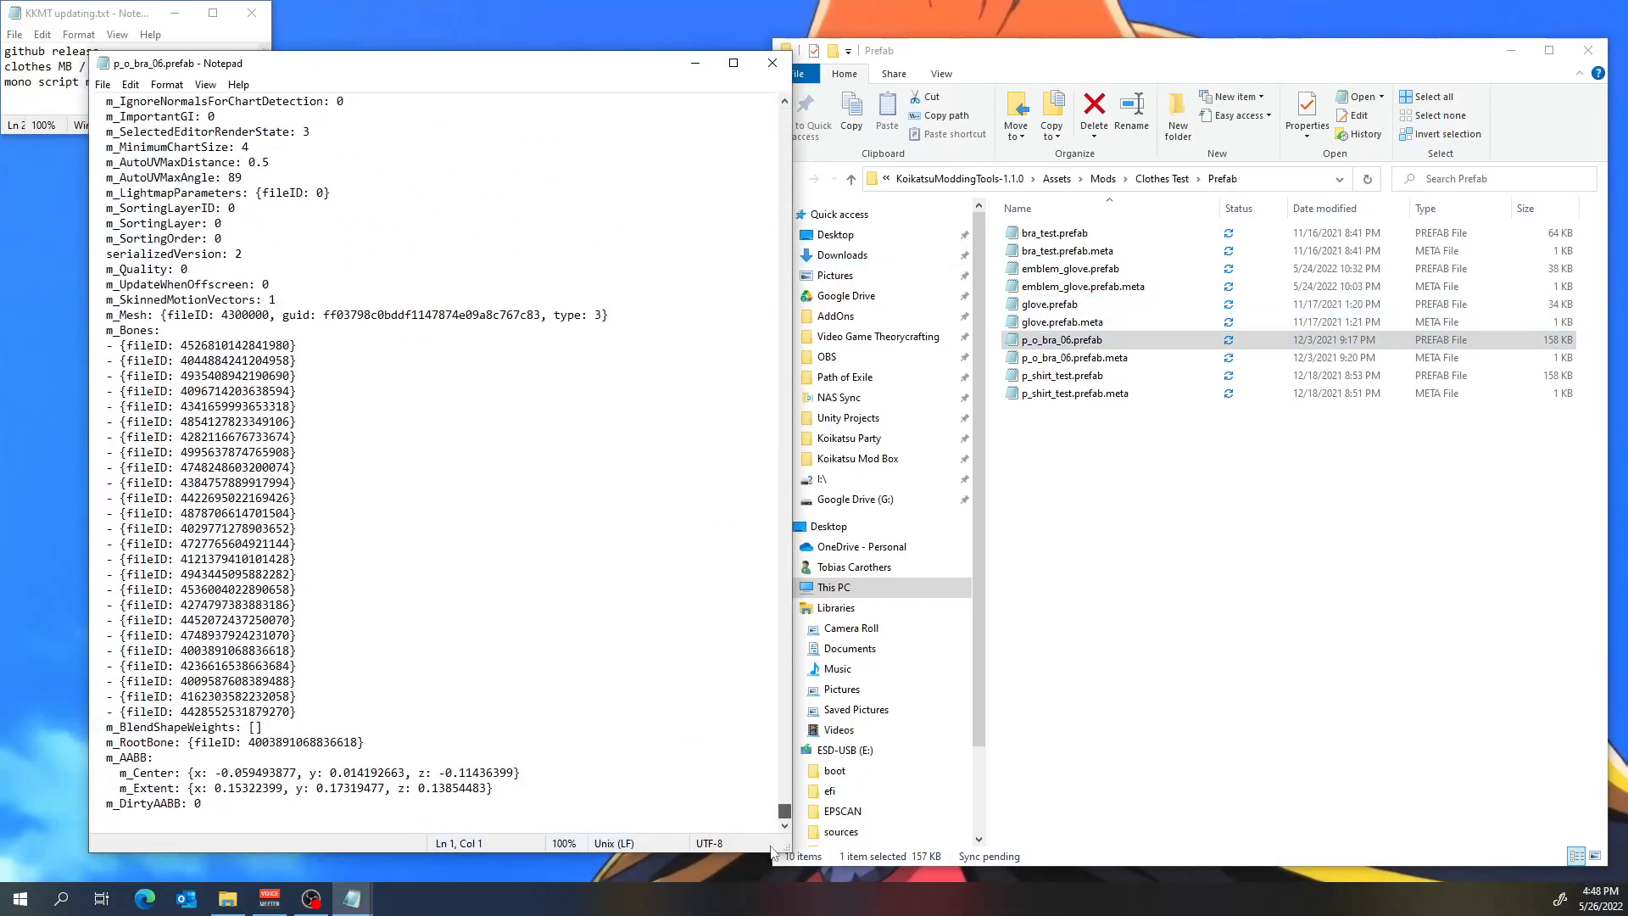
scroll(482, 479, "up", 15)
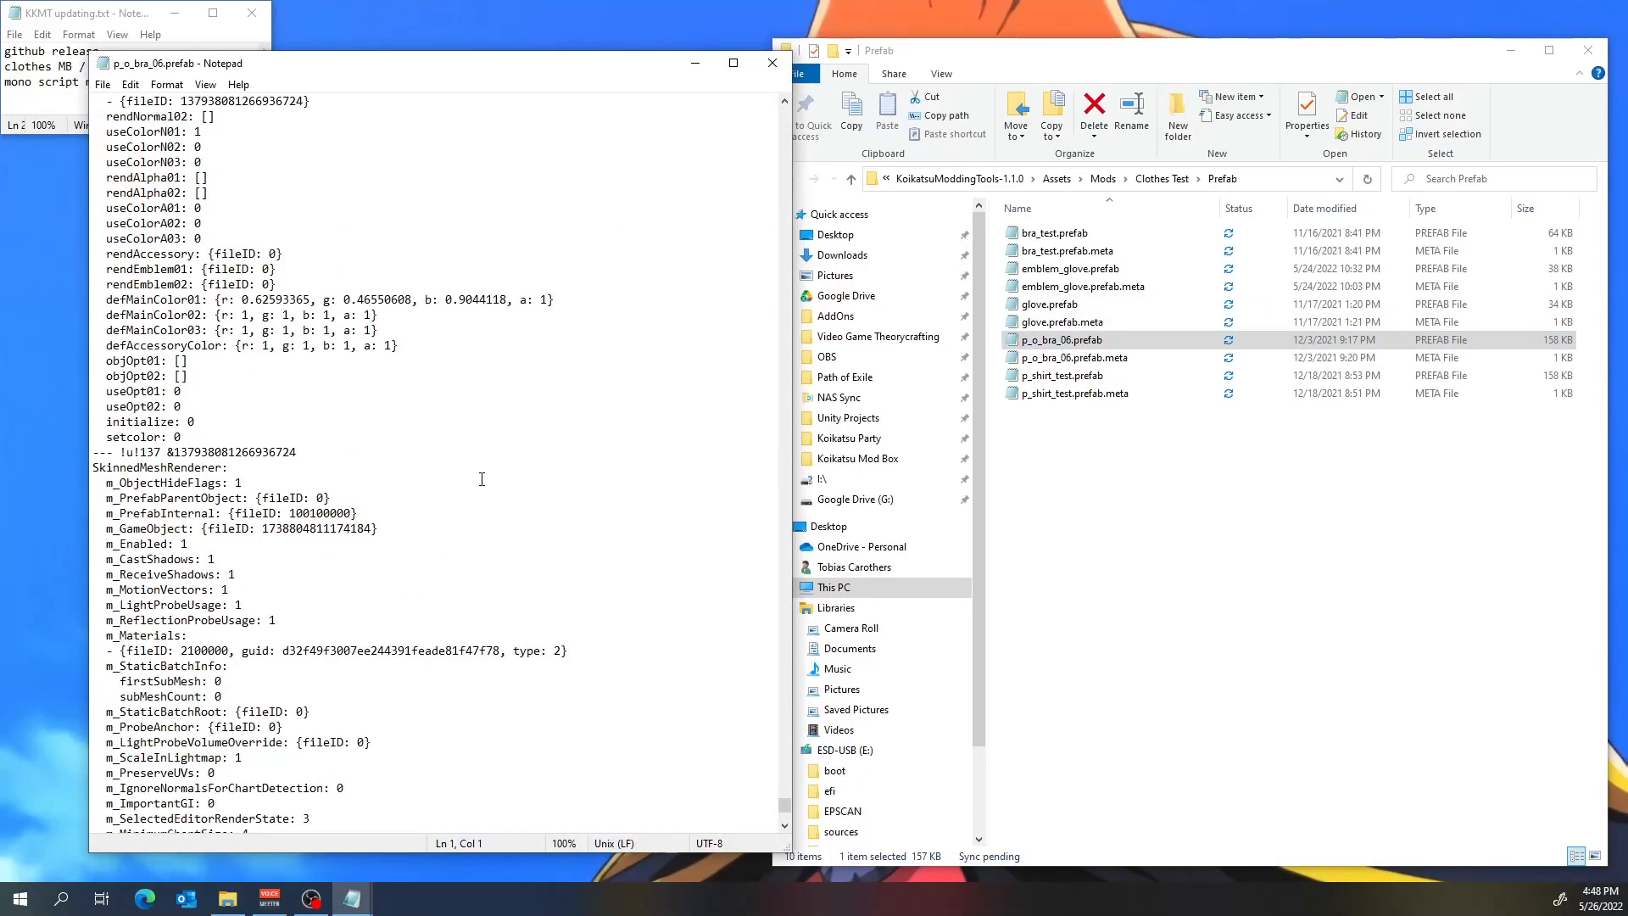
scroll(482, 480, "up", 7)
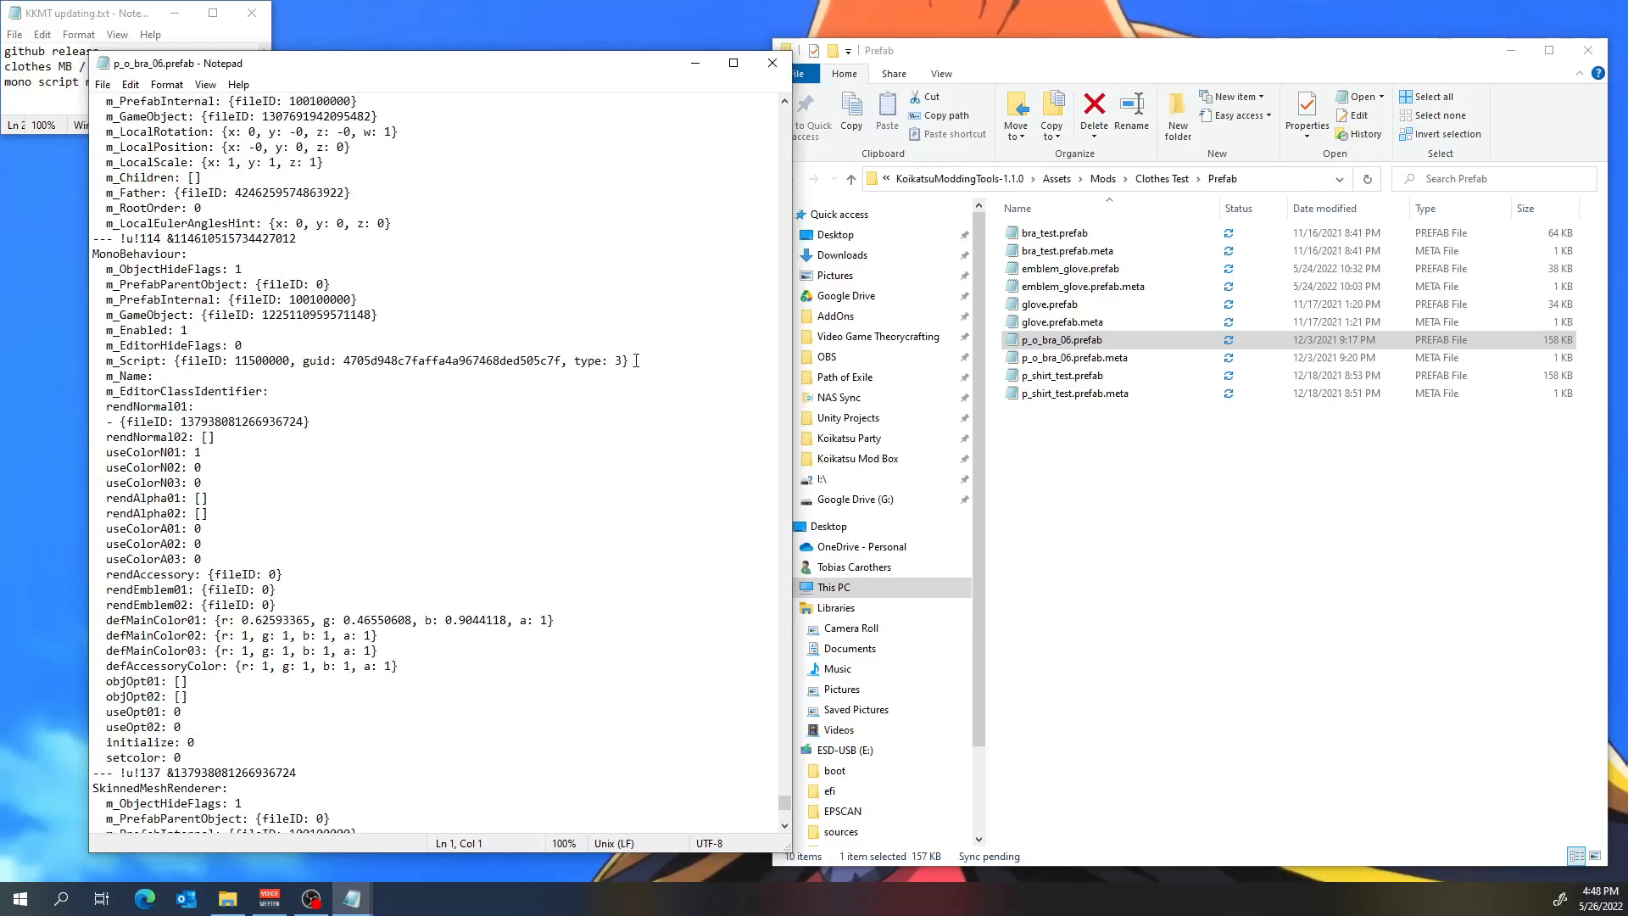
left_click_drag(628, 361, 81, 362)
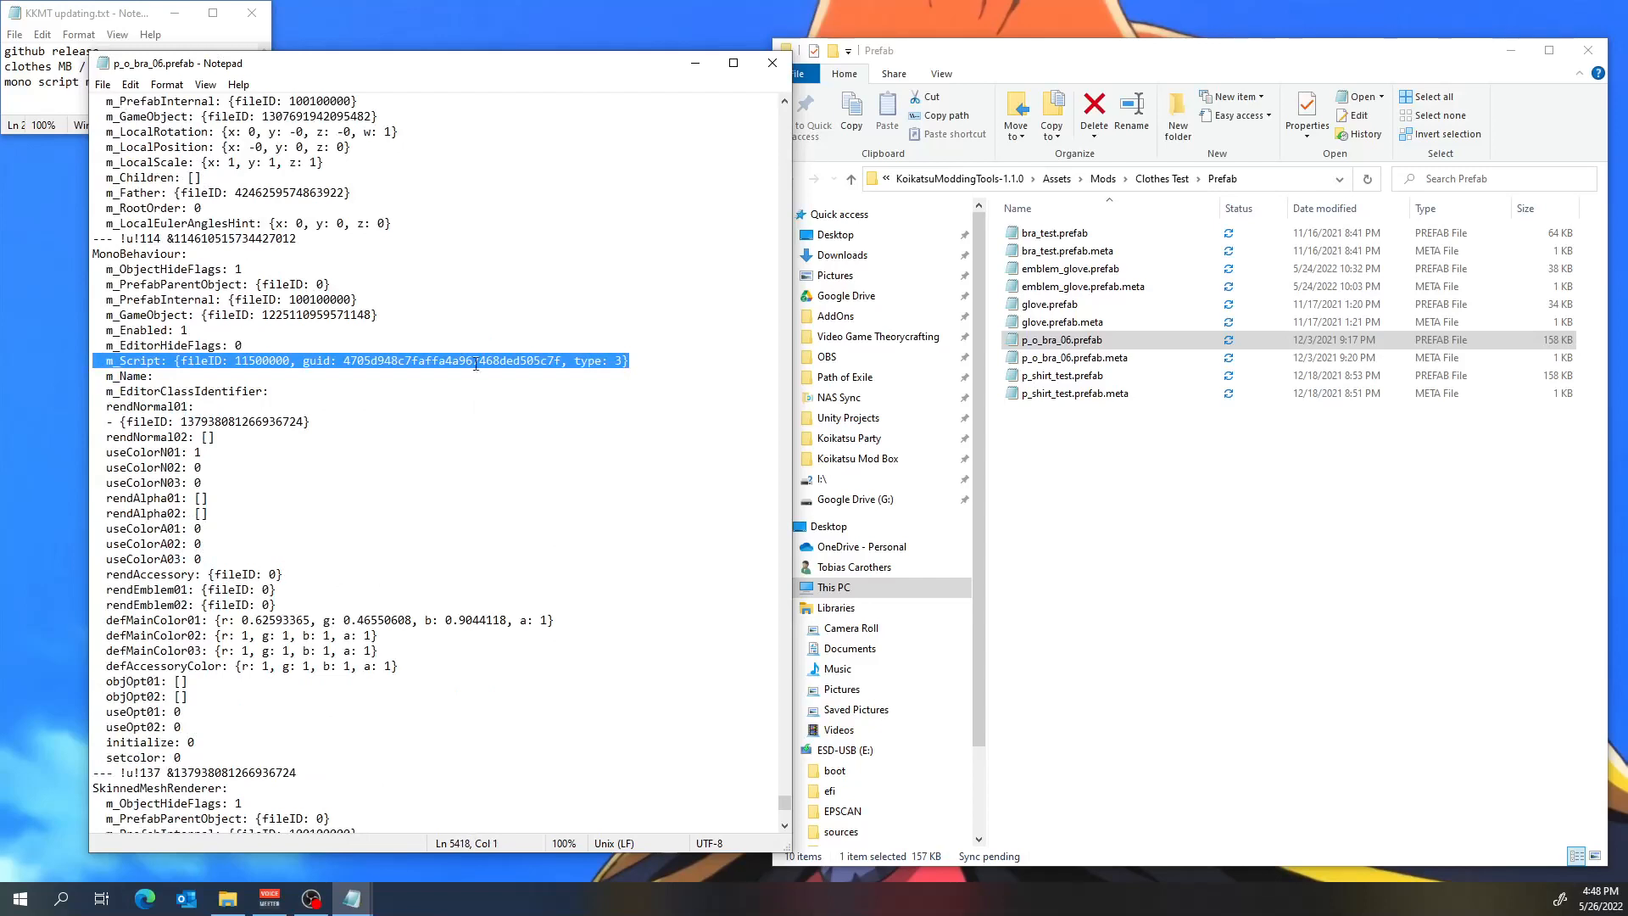
key("ctrl+v")
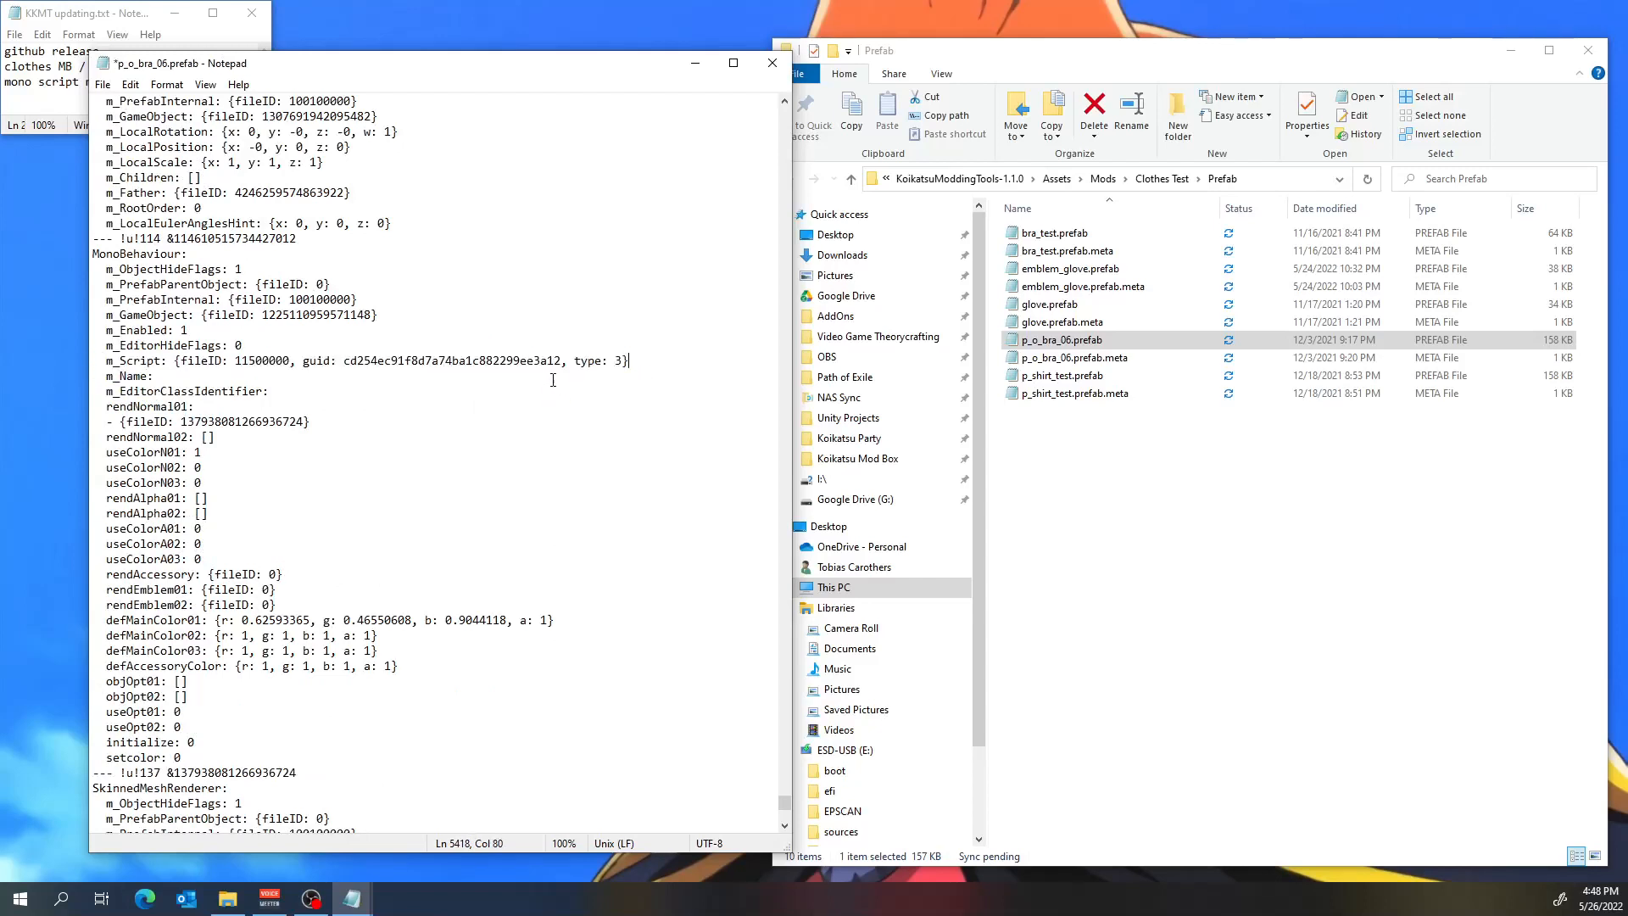
key("ctrl+s")
left_click(772, 63)
Close File Explorer, reopen the KoikatsuModdingTools-1.1.0 project from Unity Hub, and inspect the components of the glove and p_o_bra_06 prefabs.
left_click(1588, 49)
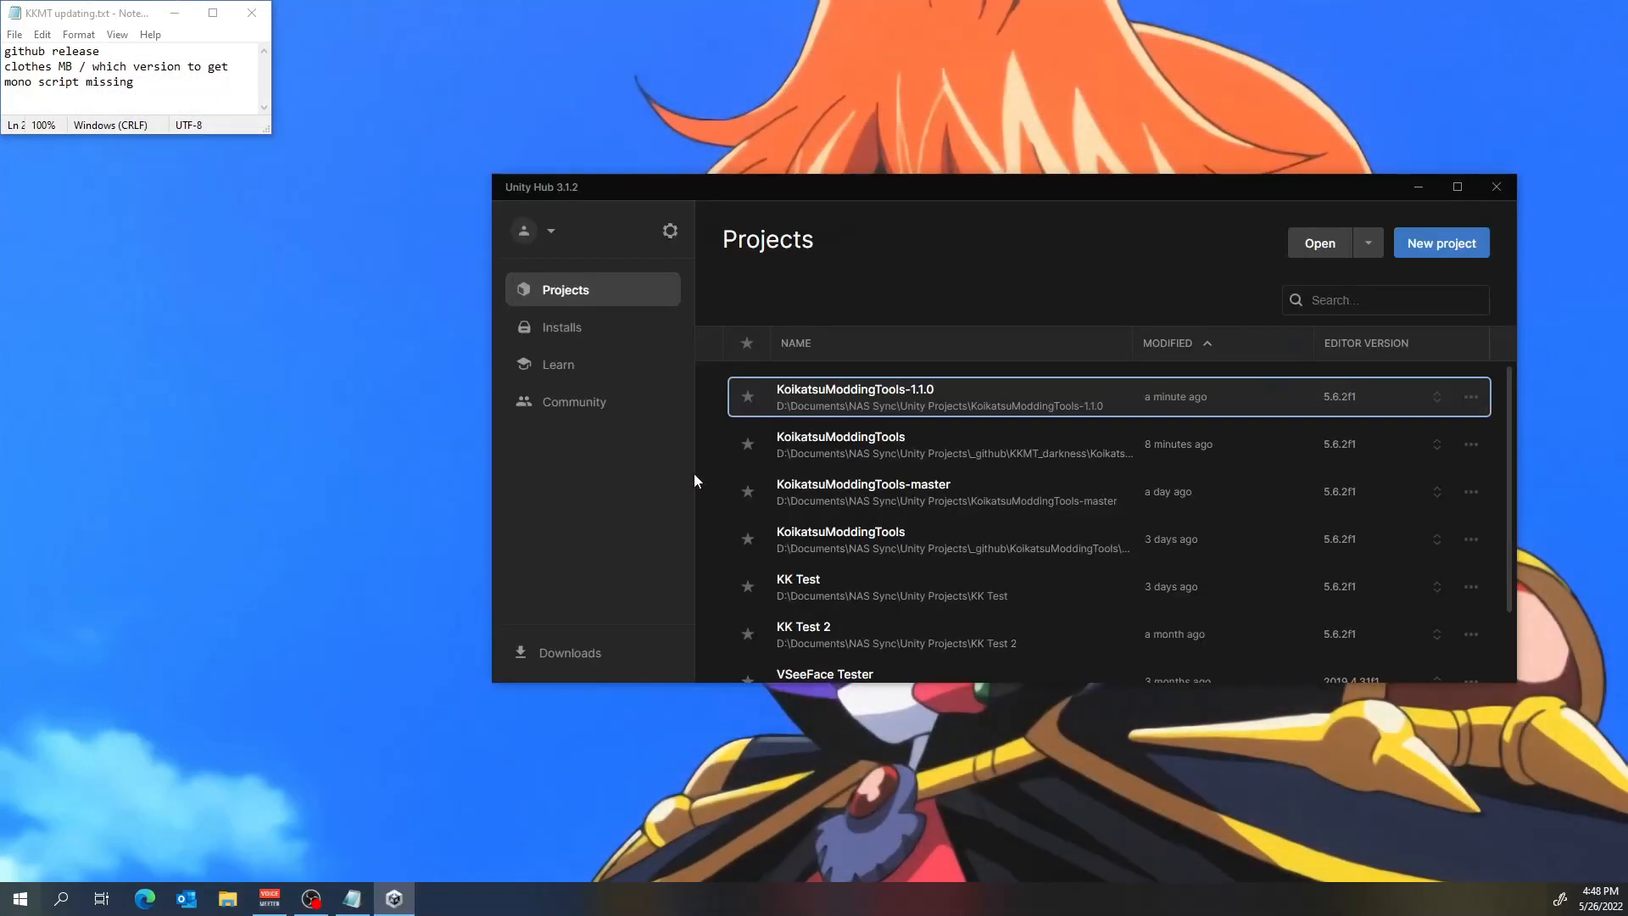
left_click(929, 393)
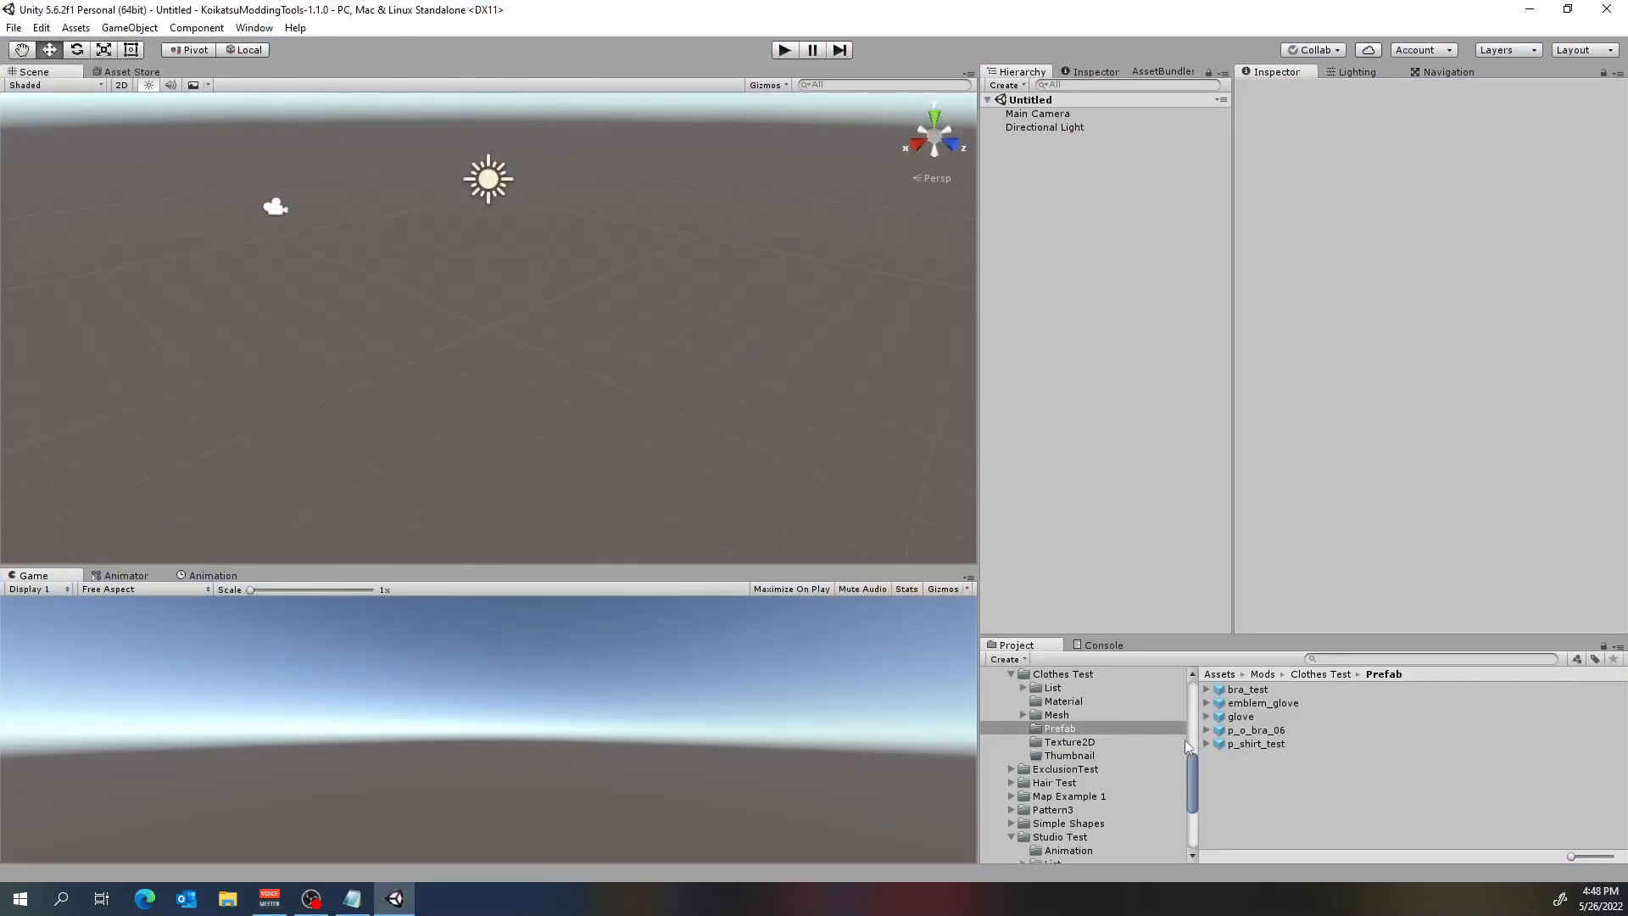
left_click(1250, 710)
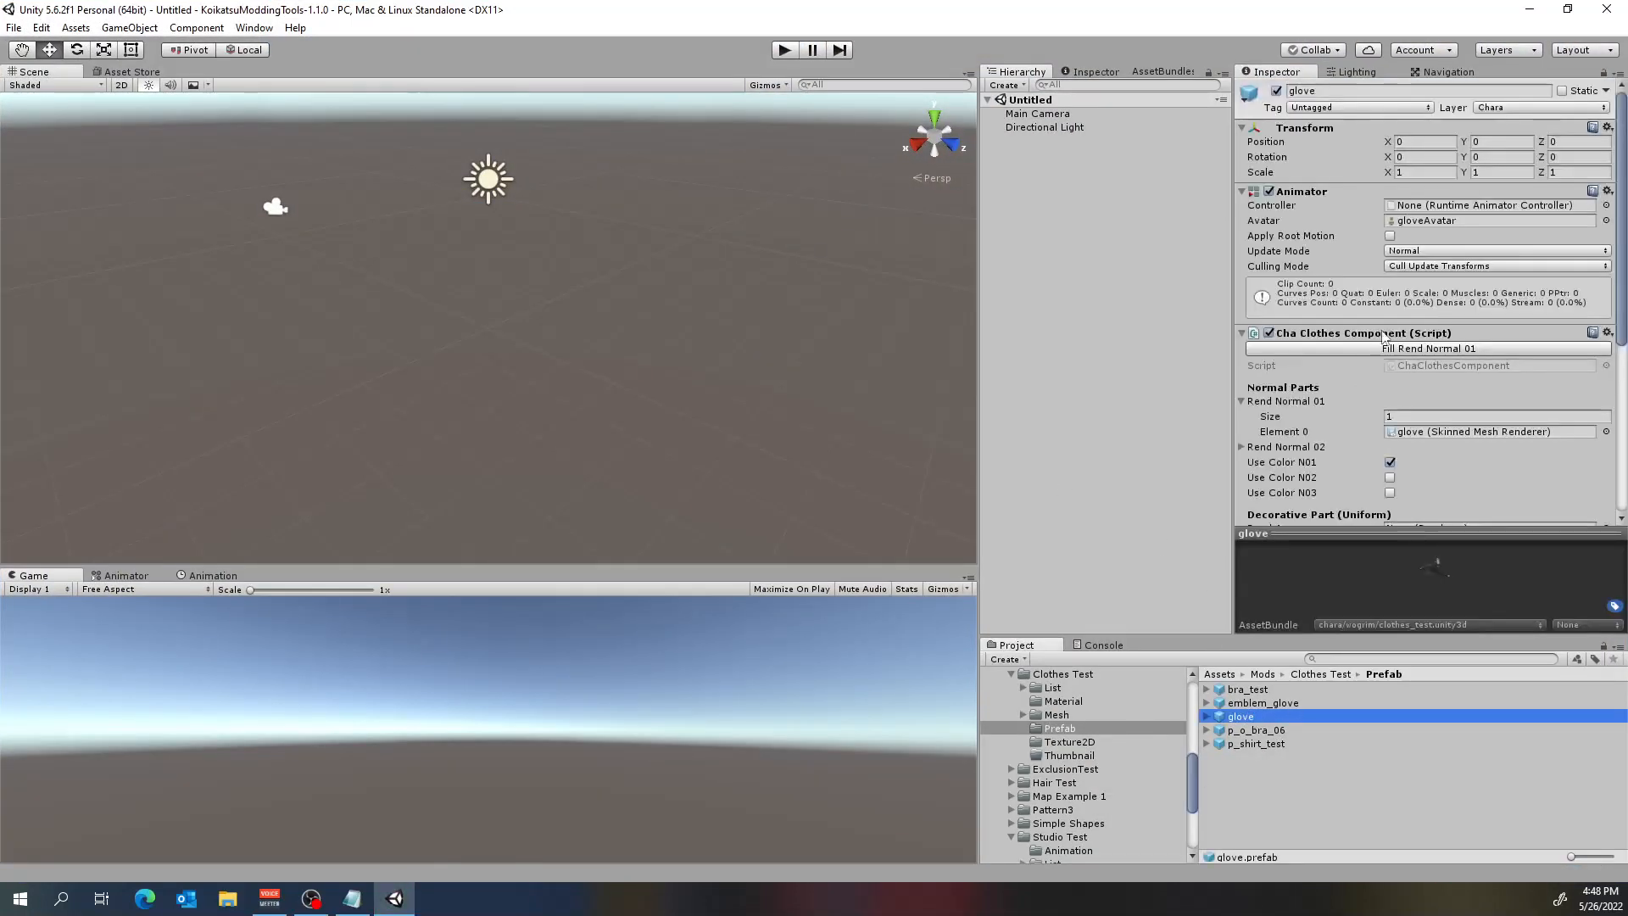
scroll(1376, 395, "down", 5)
scroll(1323, 339, "up", 5)
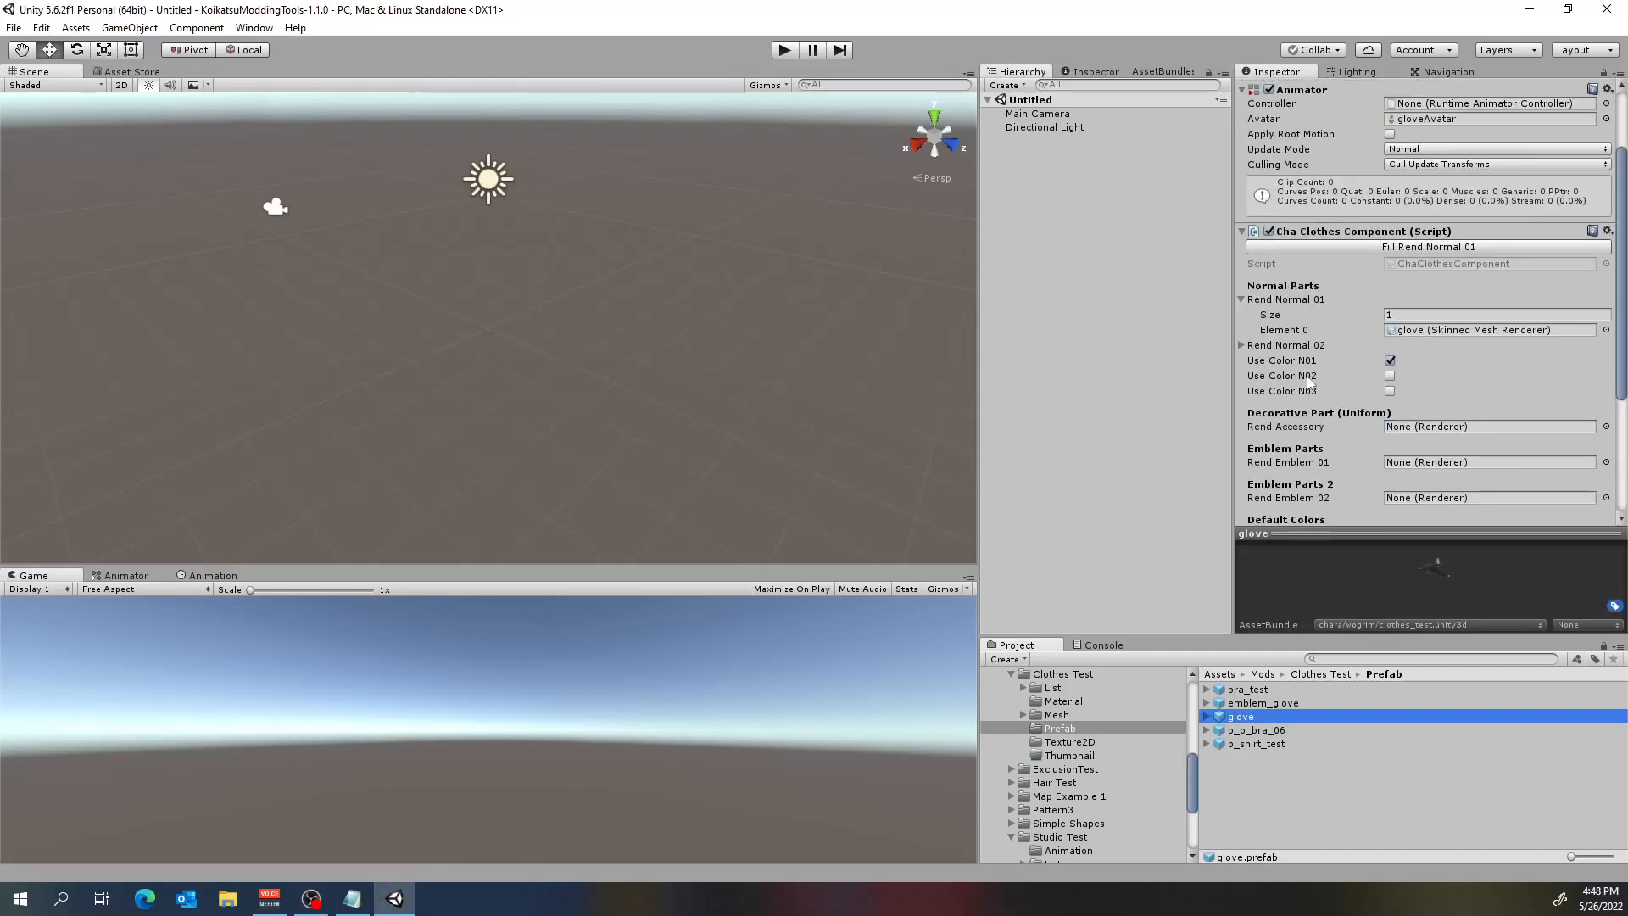
scroll(1323, 339, "down", 4)
left_click(1264, 733)
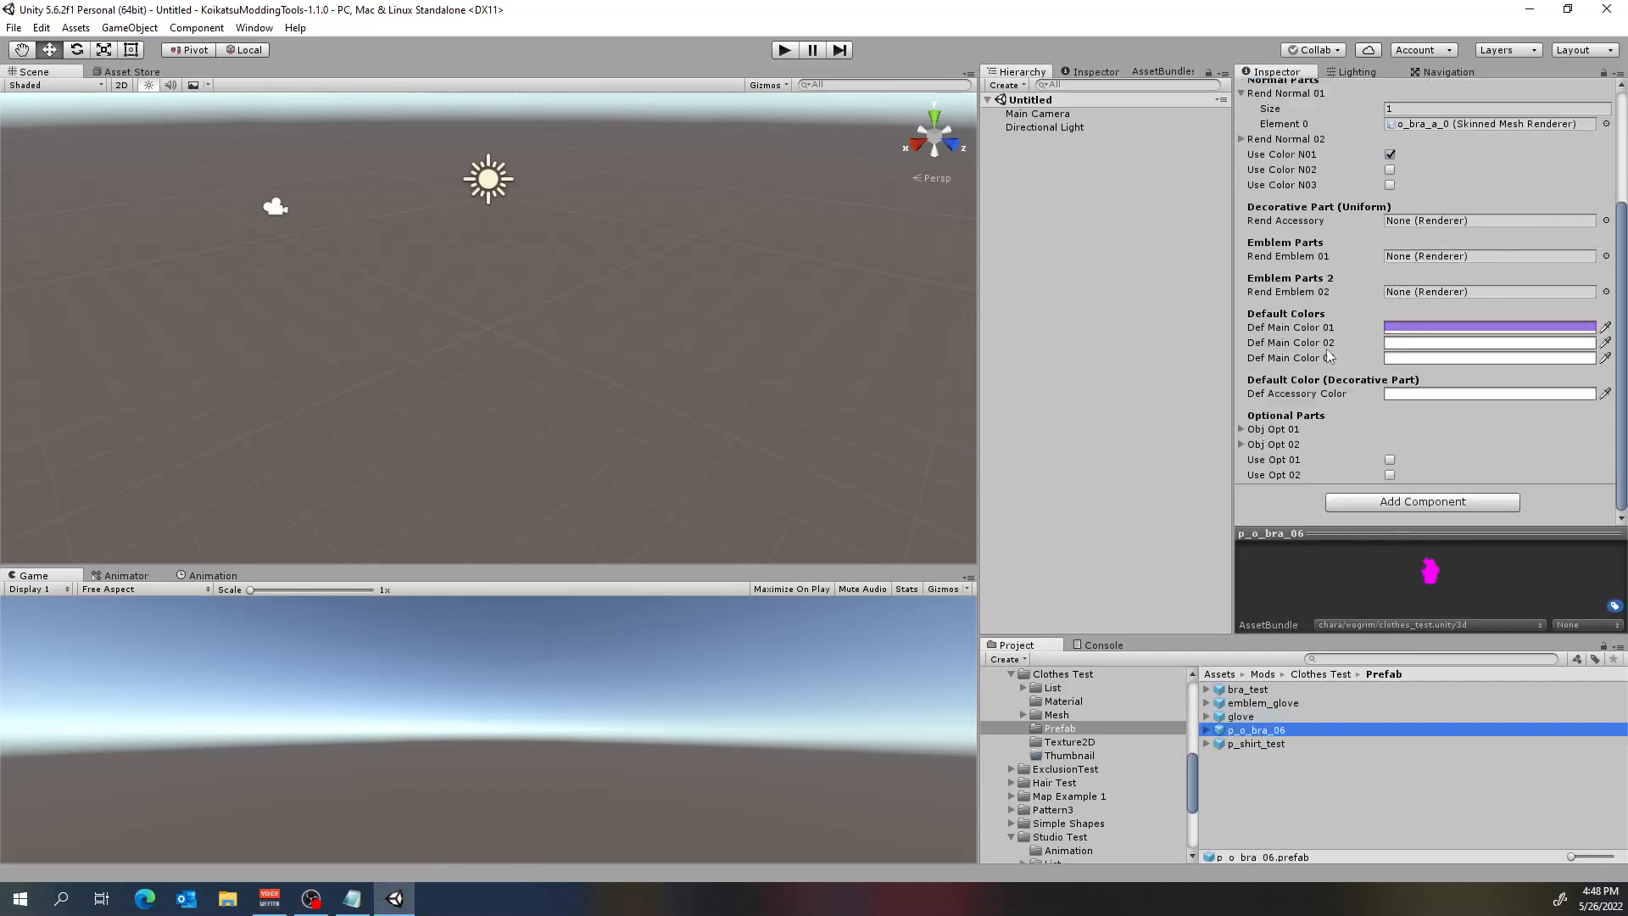
scroll(1331, 280, "up", 3)
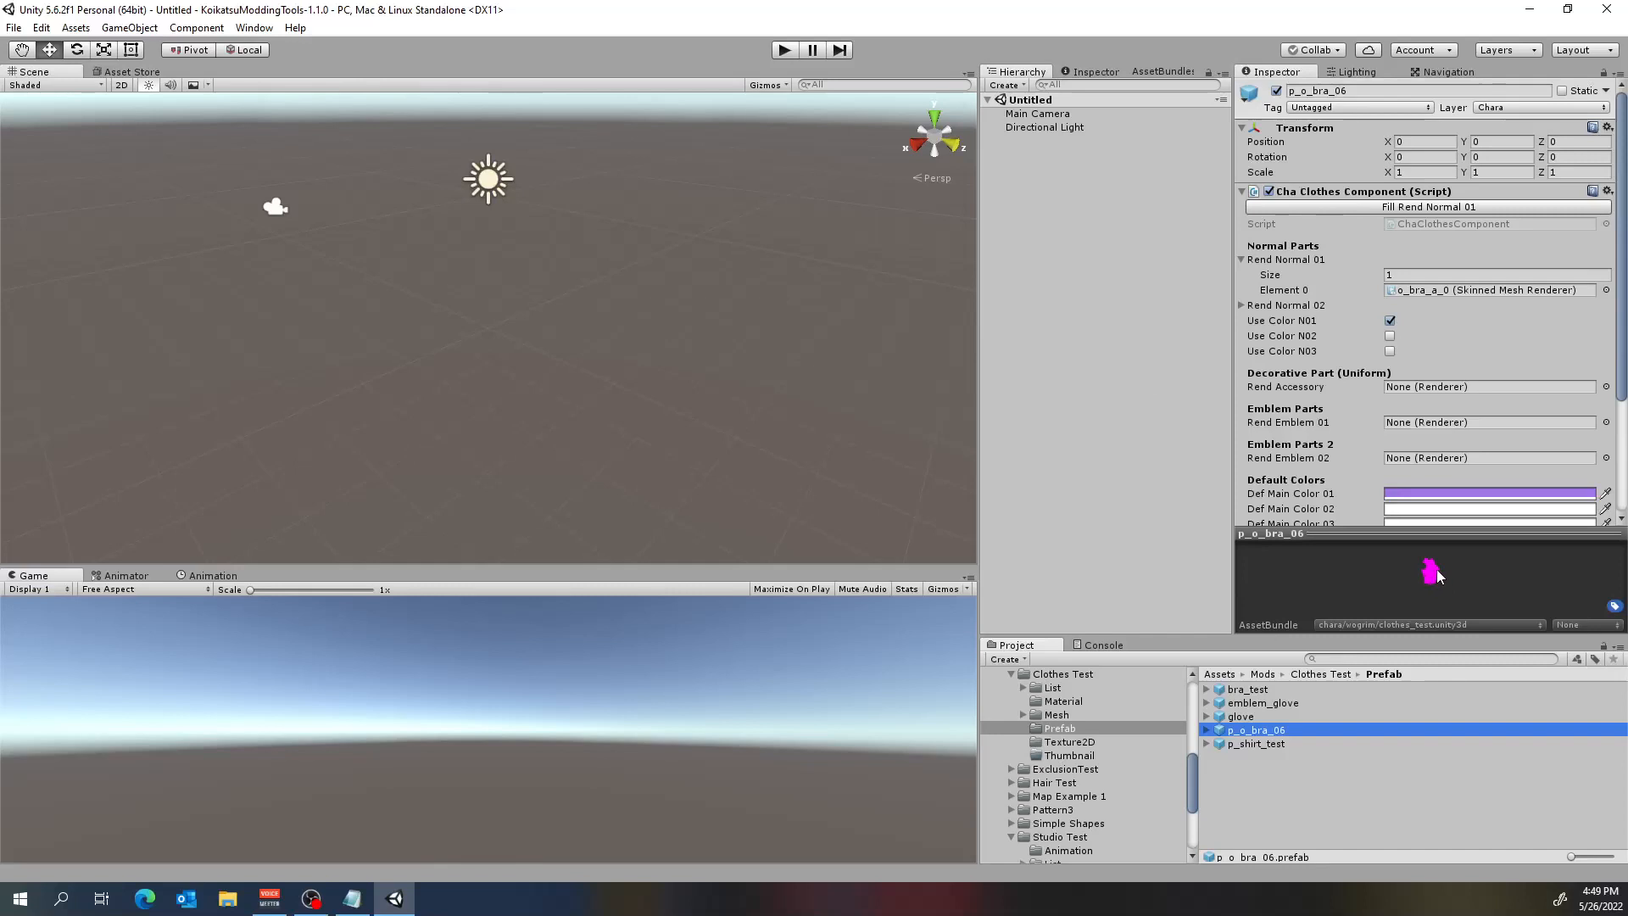
Assign the Shader Forge/main_opaque shader to the m_bra_test material in the Clothes Test mod's Material folder.
left_click(1067, 703)
left_click(1272, 703)
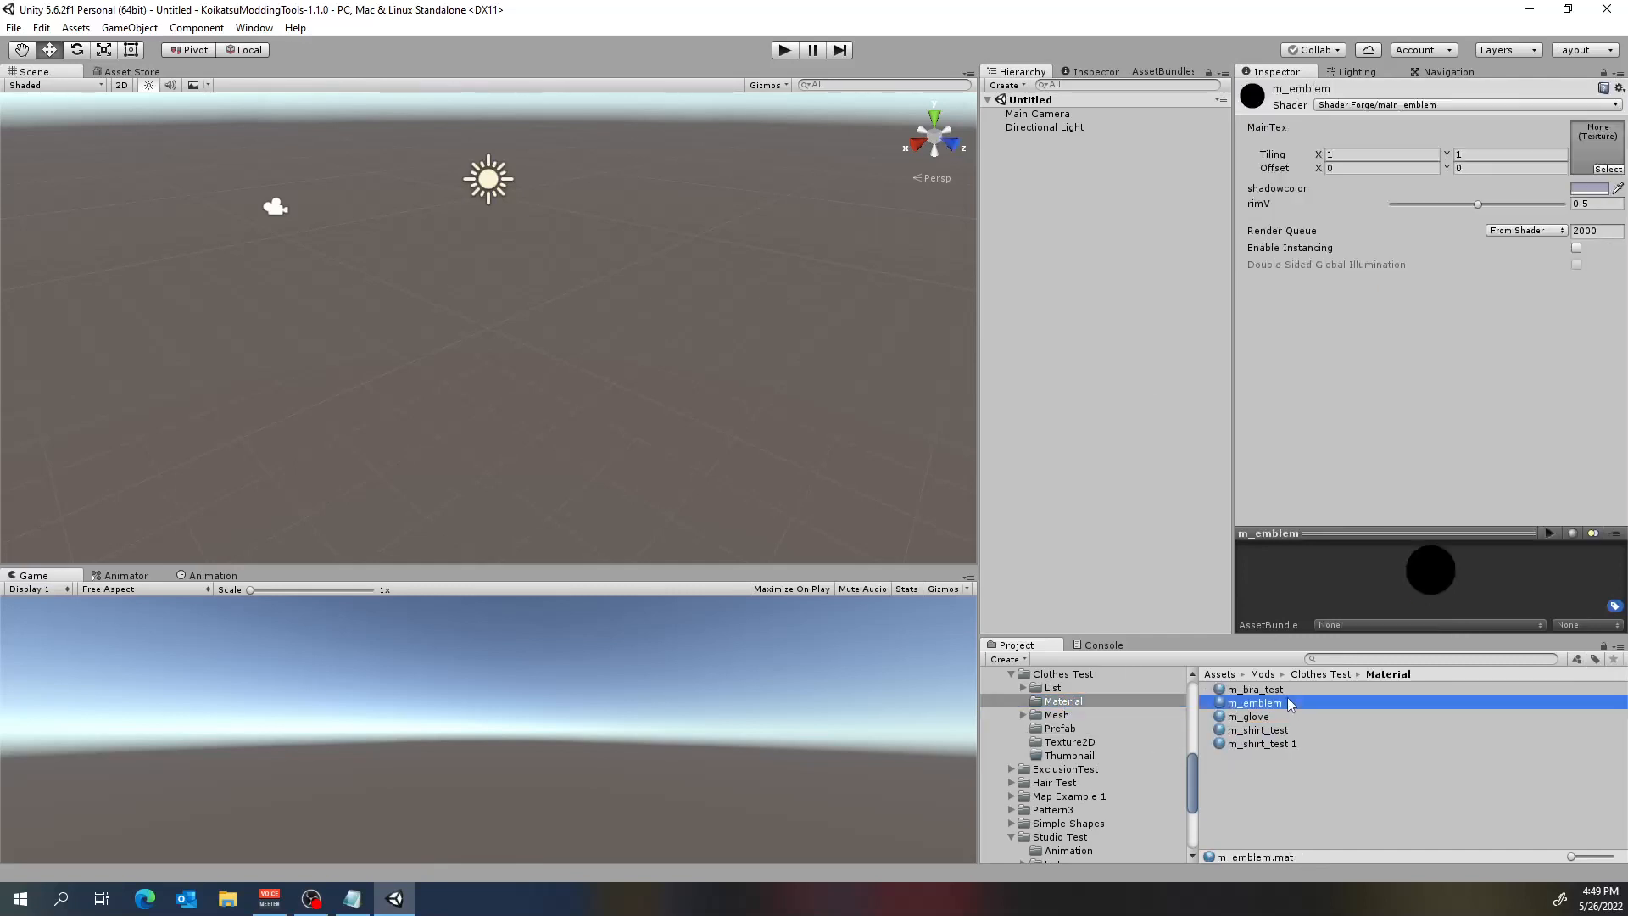
left_click(1275, 690)
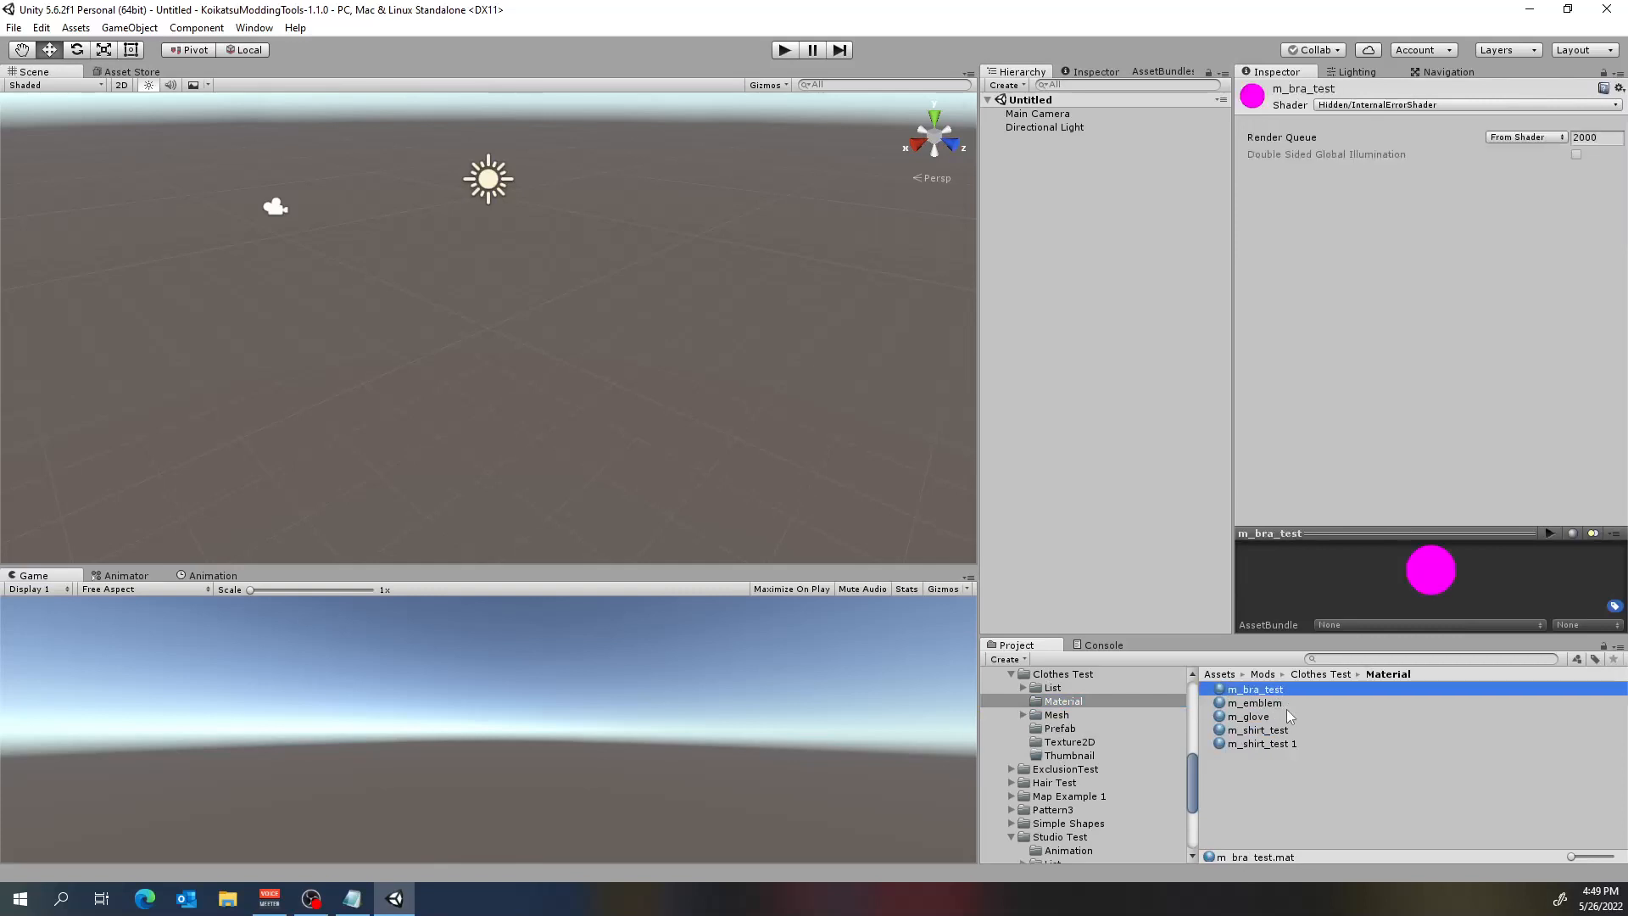
left_click(1422, 104)
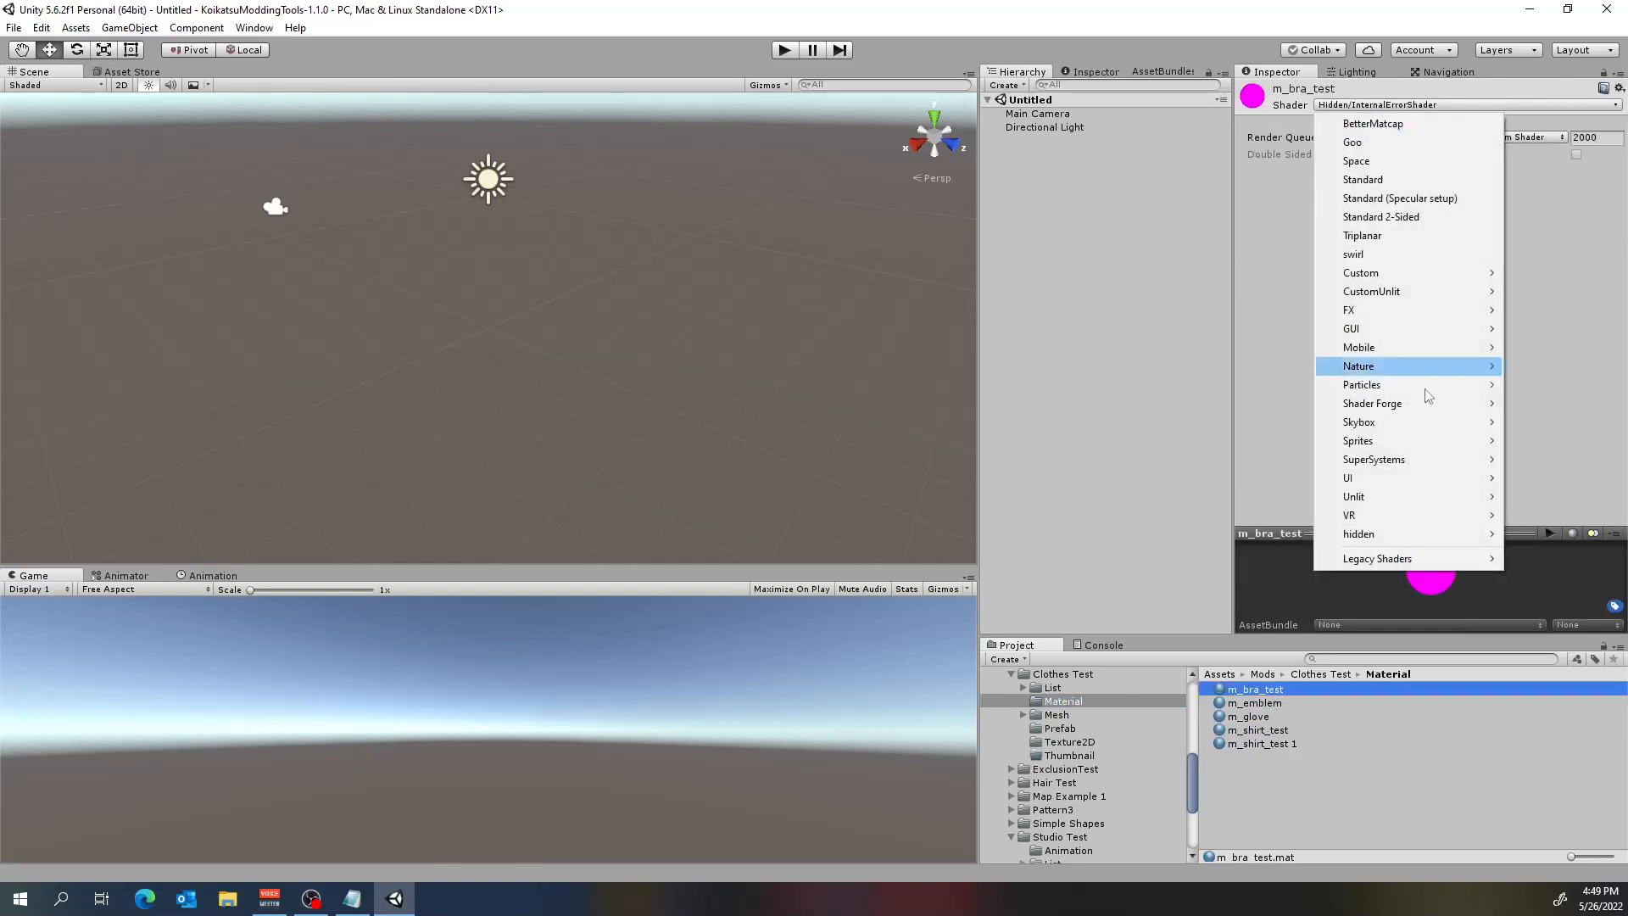
mouse_move(1449, 456)
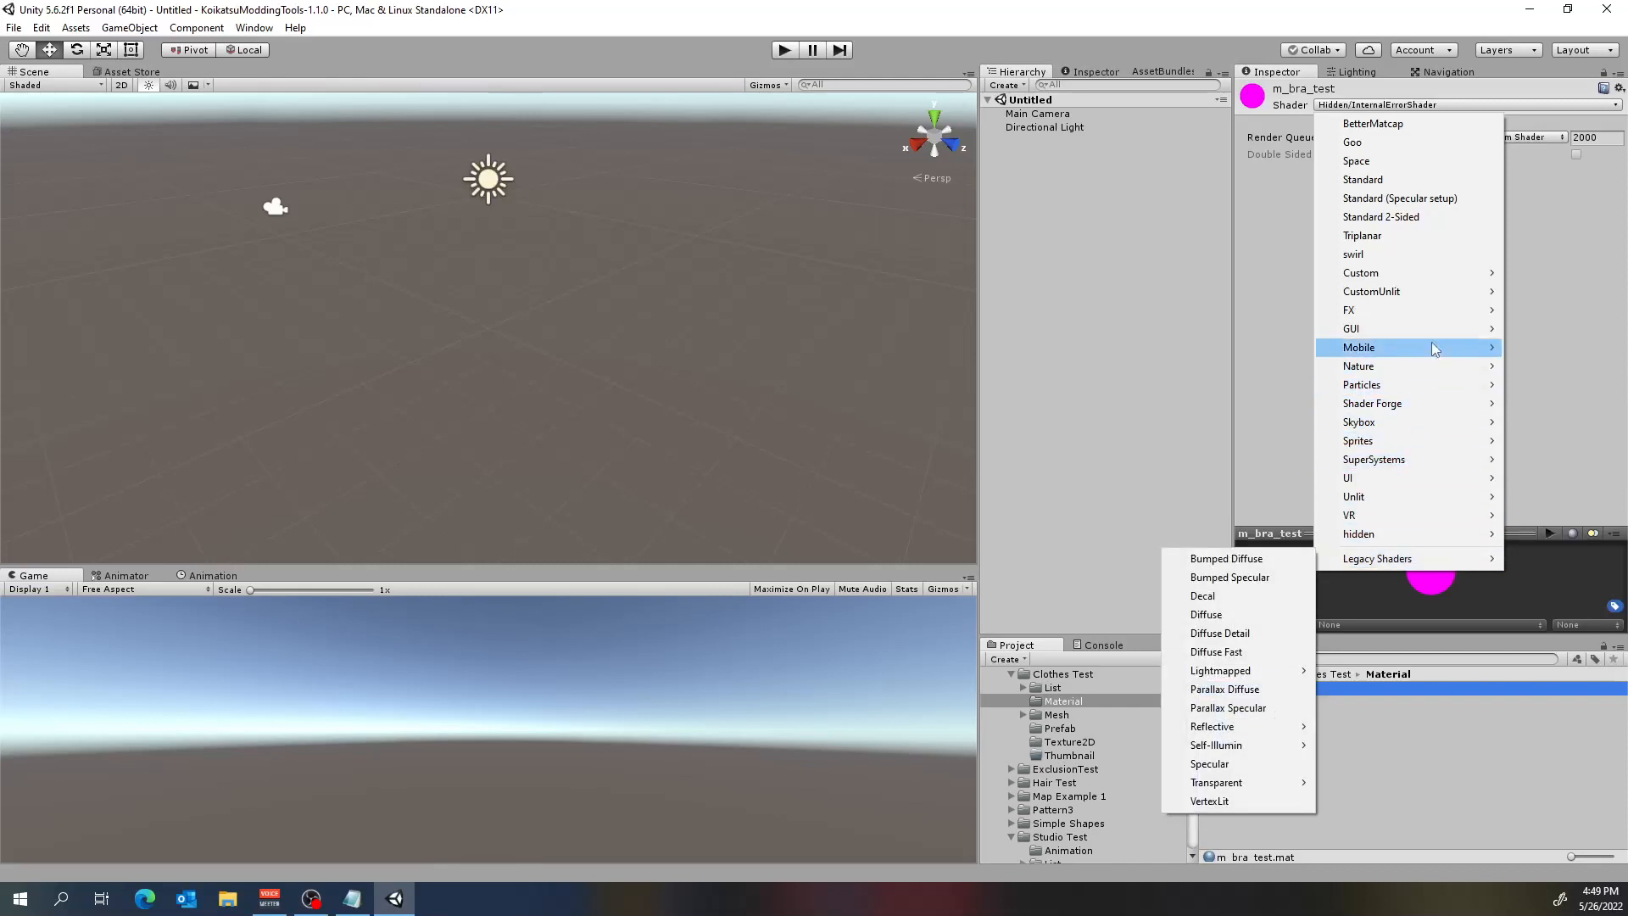
mouse_move(1448, 406)
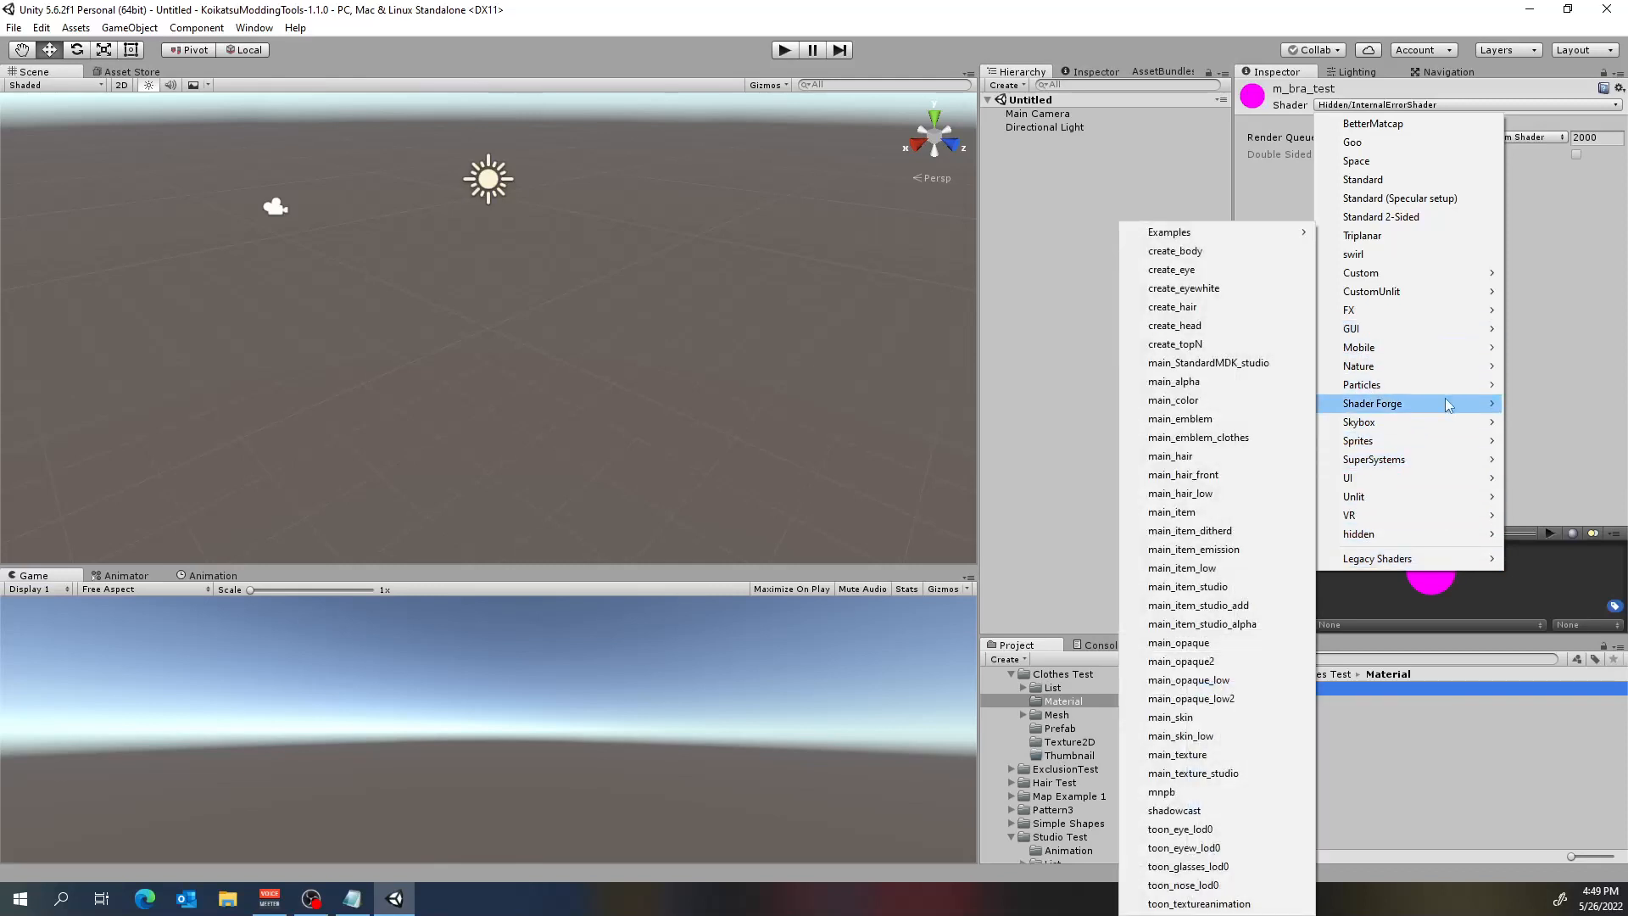
left_click(1222, 645)
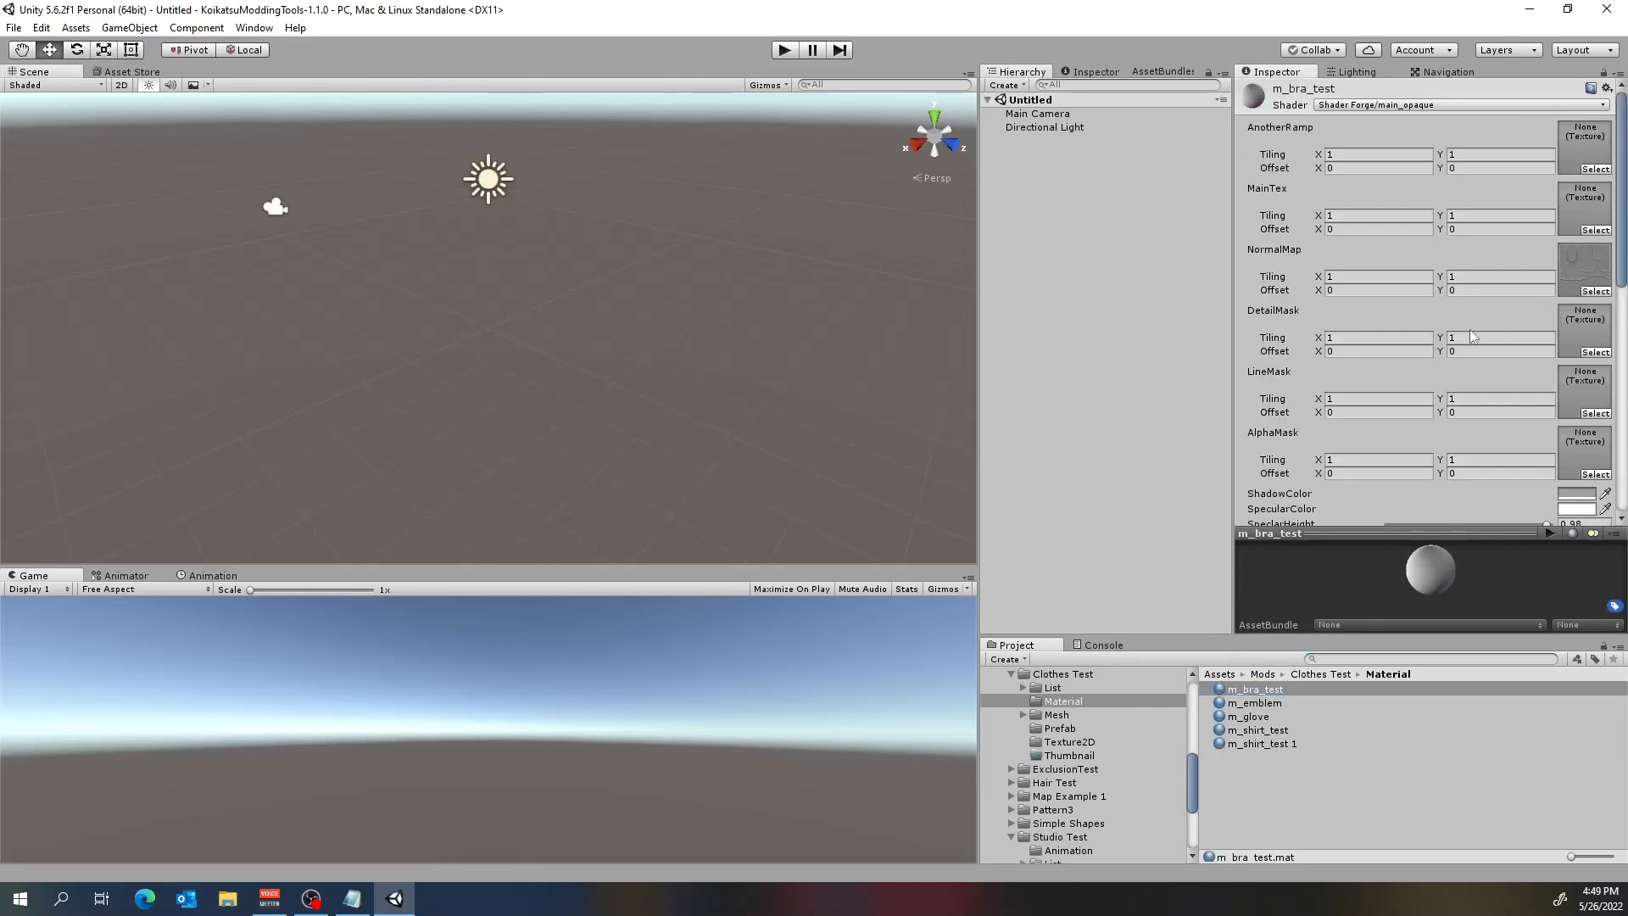
Review m_bra_test's texture slots and shader properties, and check the shaders of the m_emblem, m_shirt_test, m_shirt_test 1 and m_glove materials.
scroll(1469, 329, "down", 5)
scroll(1437, 320, "down", 6)
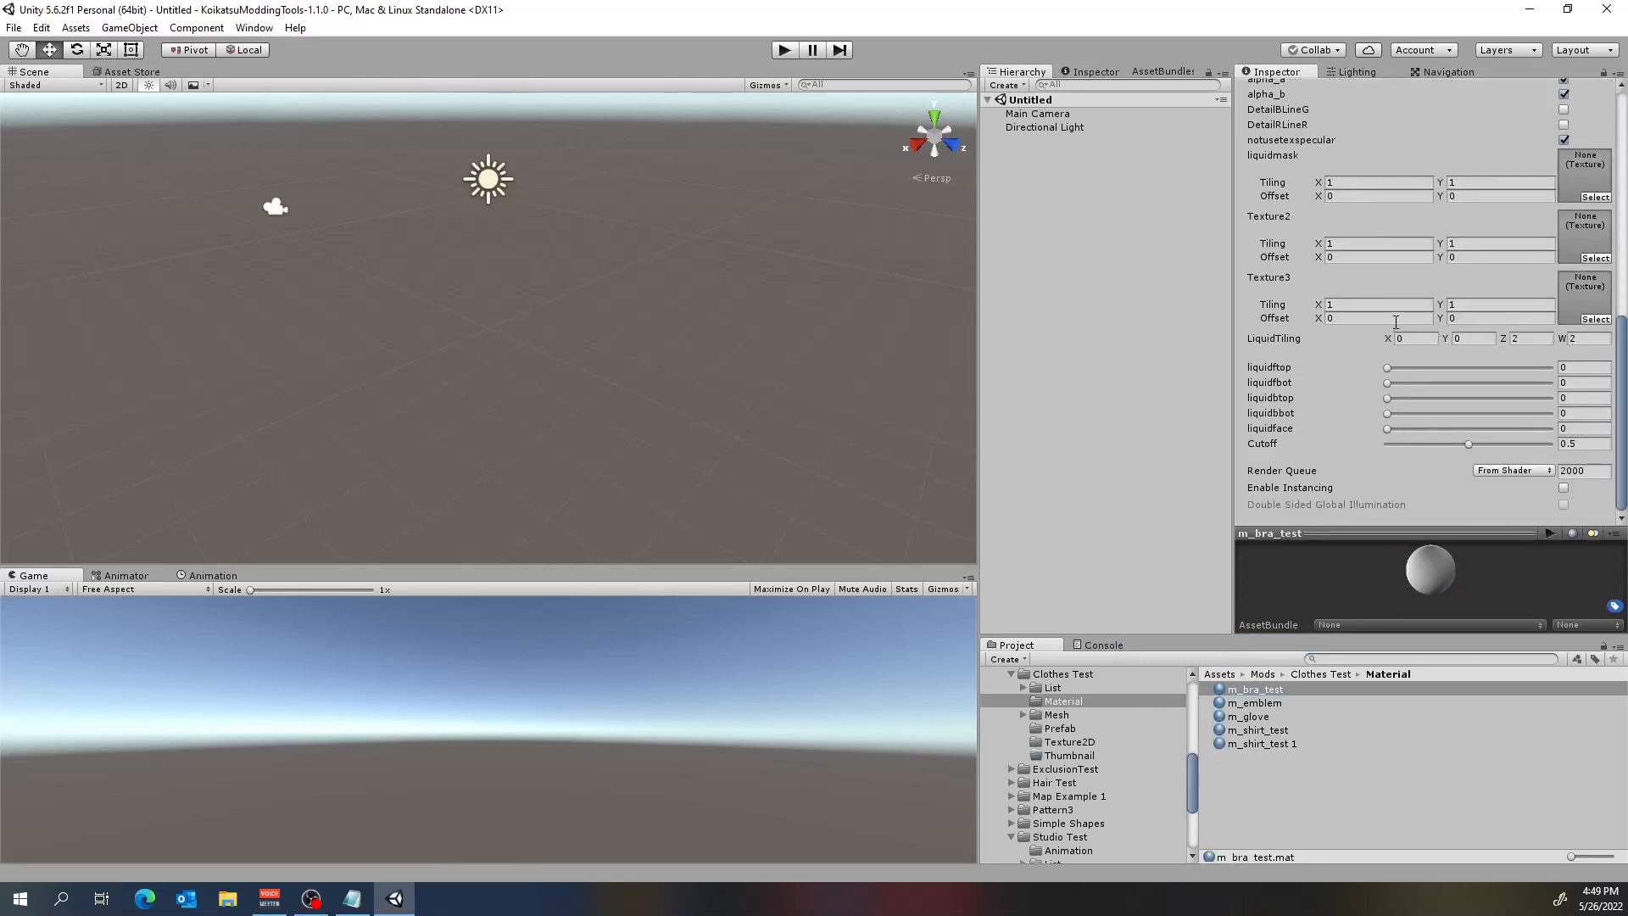
scroll(1395, 327, "up", 12)
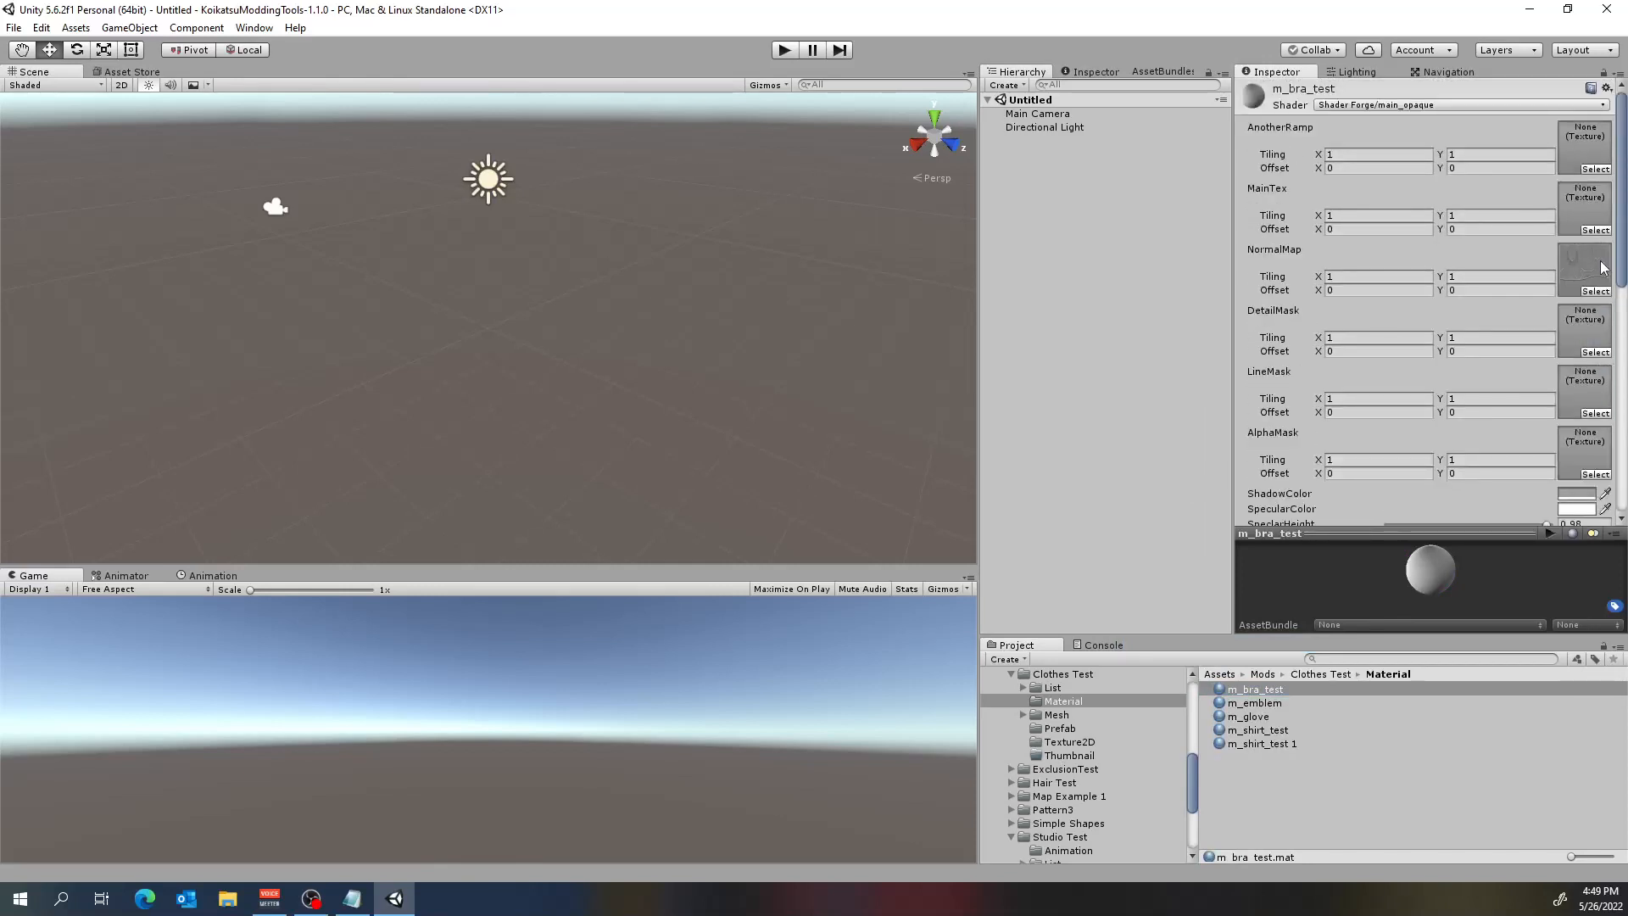
scroll(1604, 268, "down", 15)
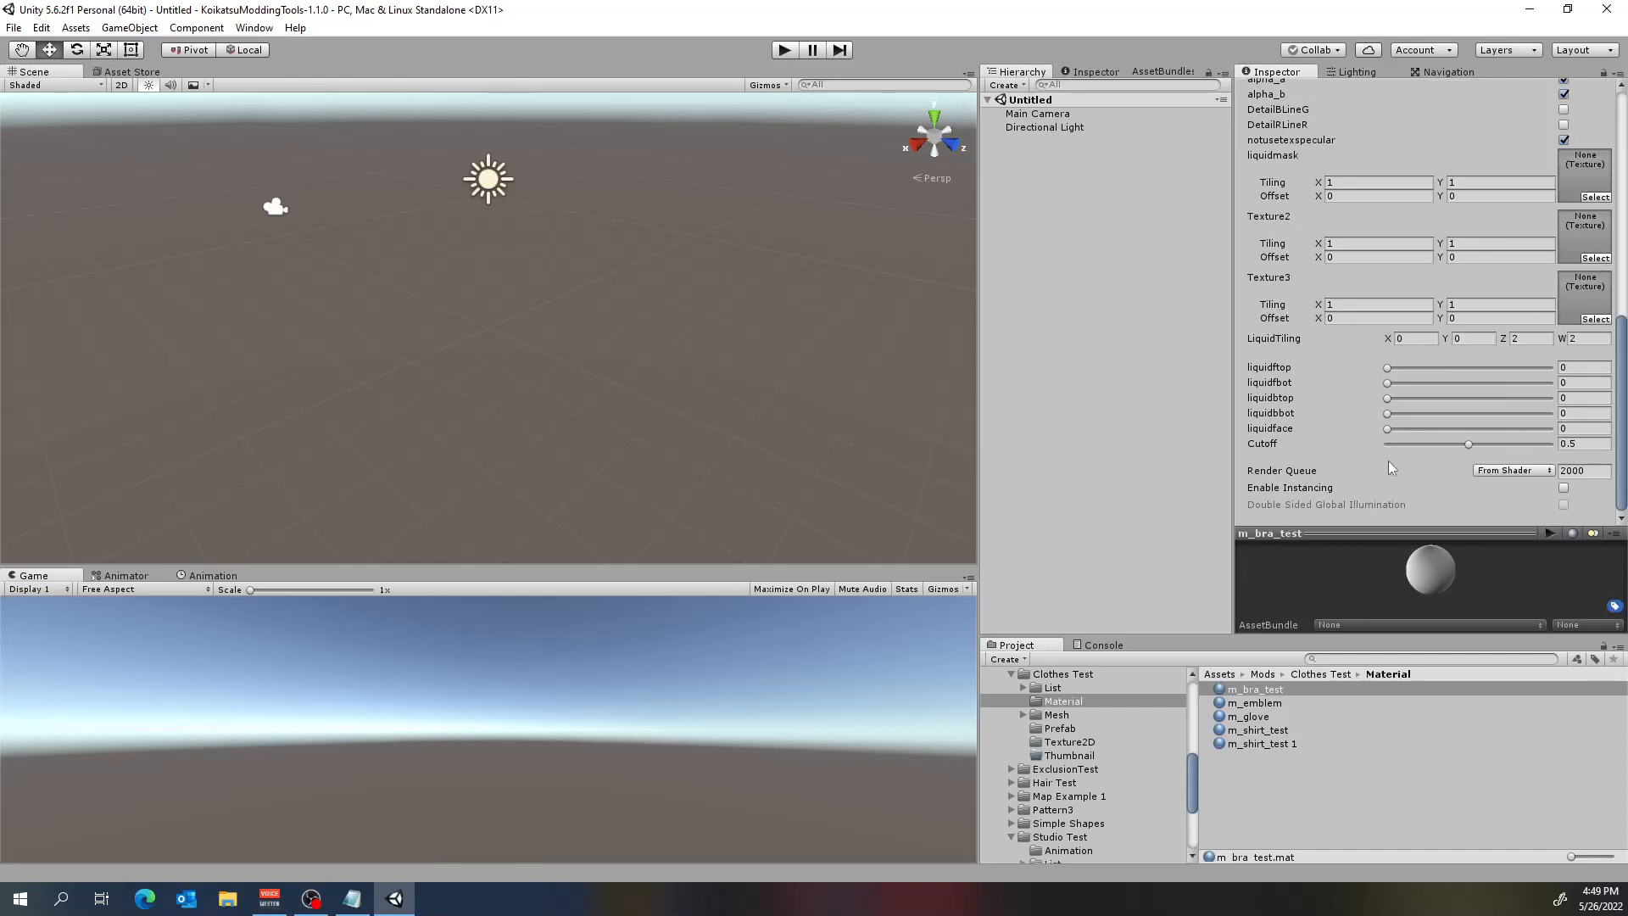
left_click(1262, 704)
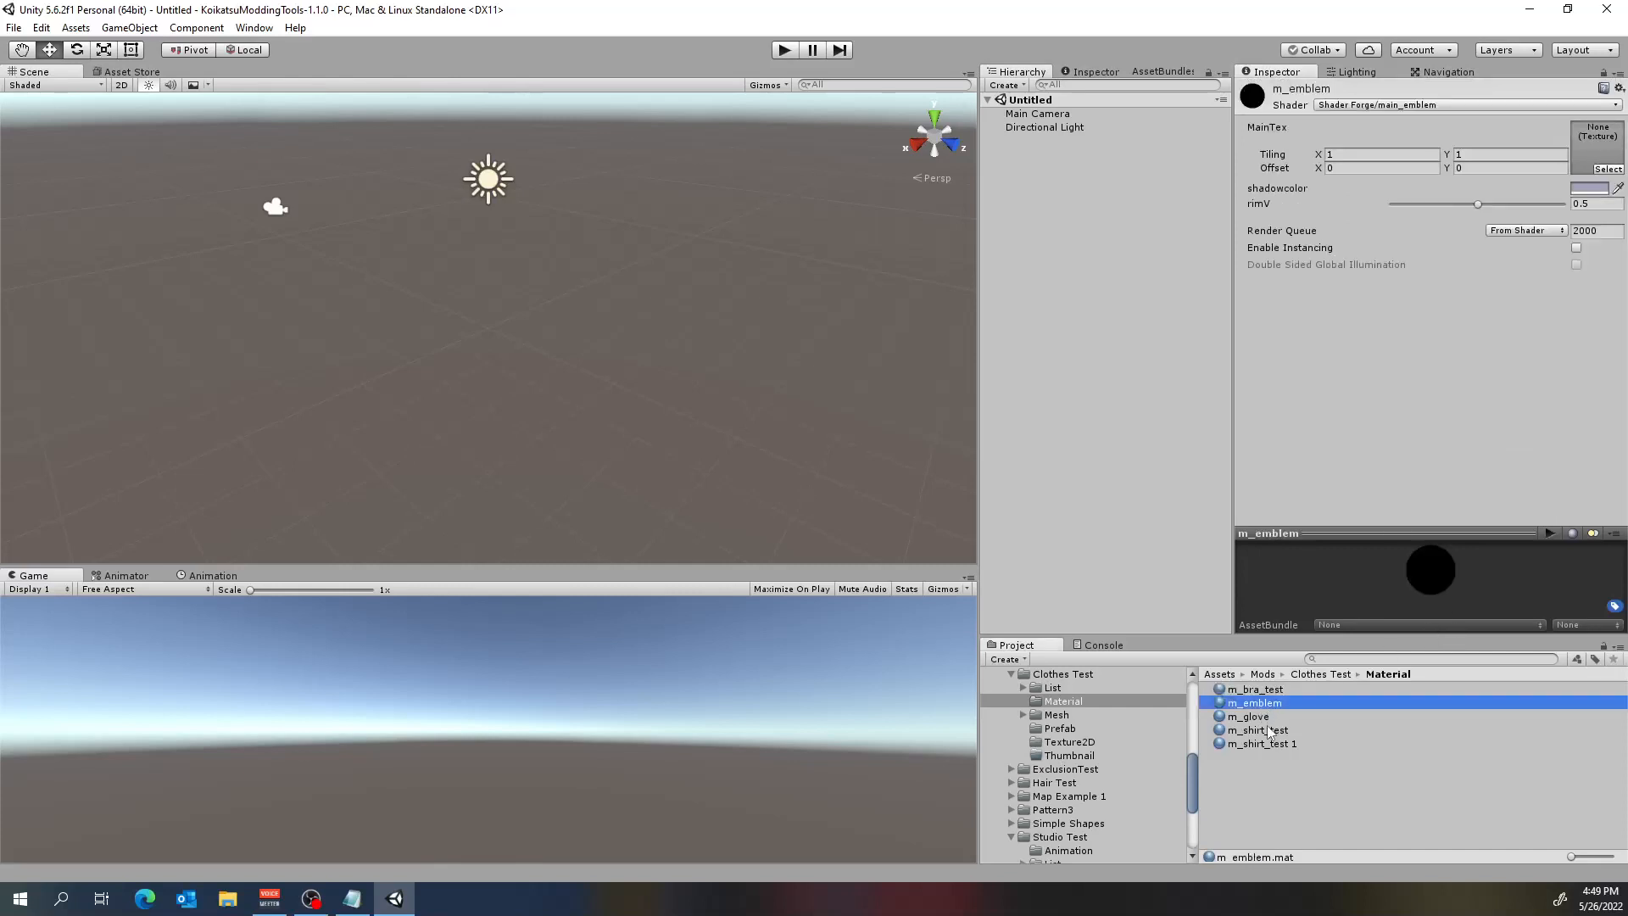
left_click(1270, 731)
left_click(1274, 744)
left_click(1267, 721)
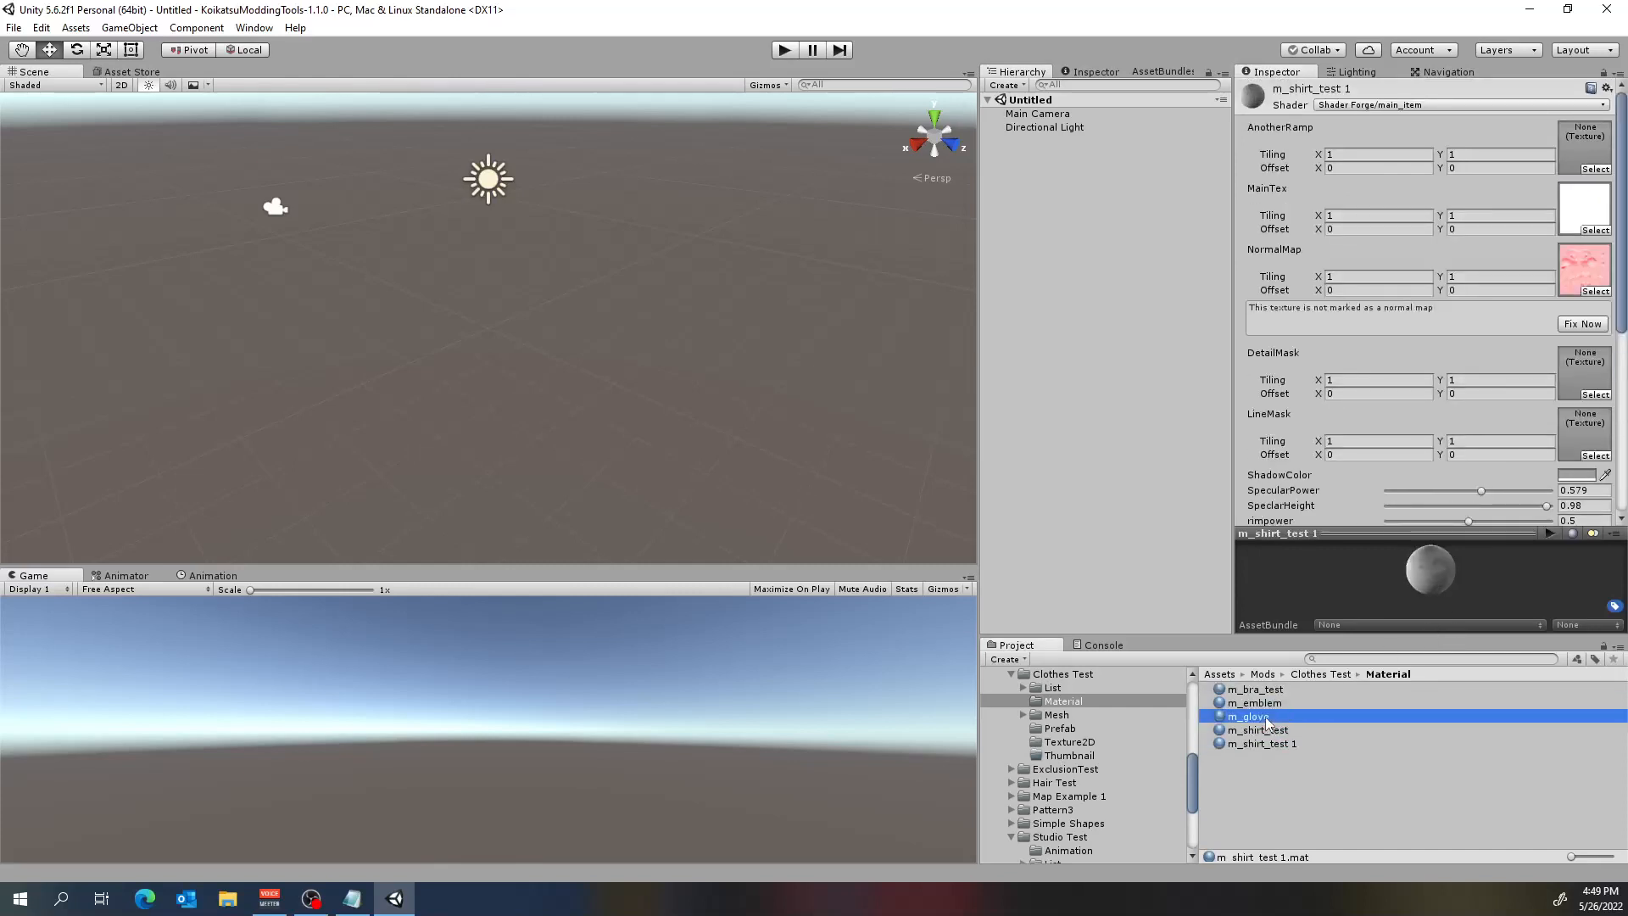
left_click(1254, 704)
left_click(1260, 691)
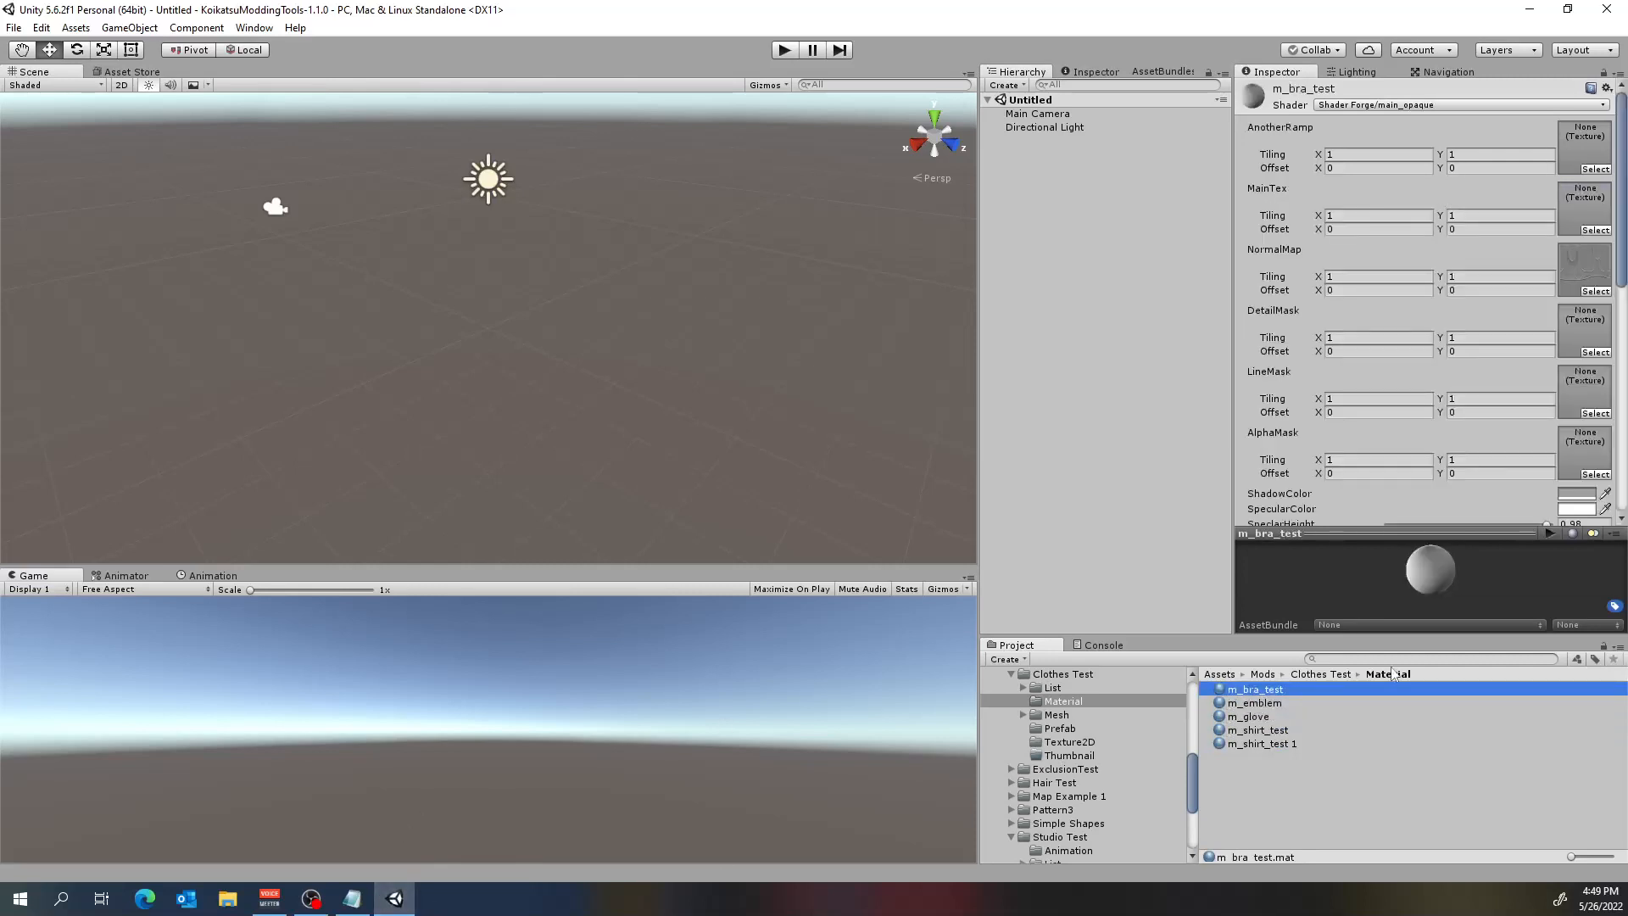
Inspect the p_shirt_test, p_o_bra_06, glove and bra_test prefabs in the Clothes Test mod, checking their components and previews.
left_click(1066, 717)
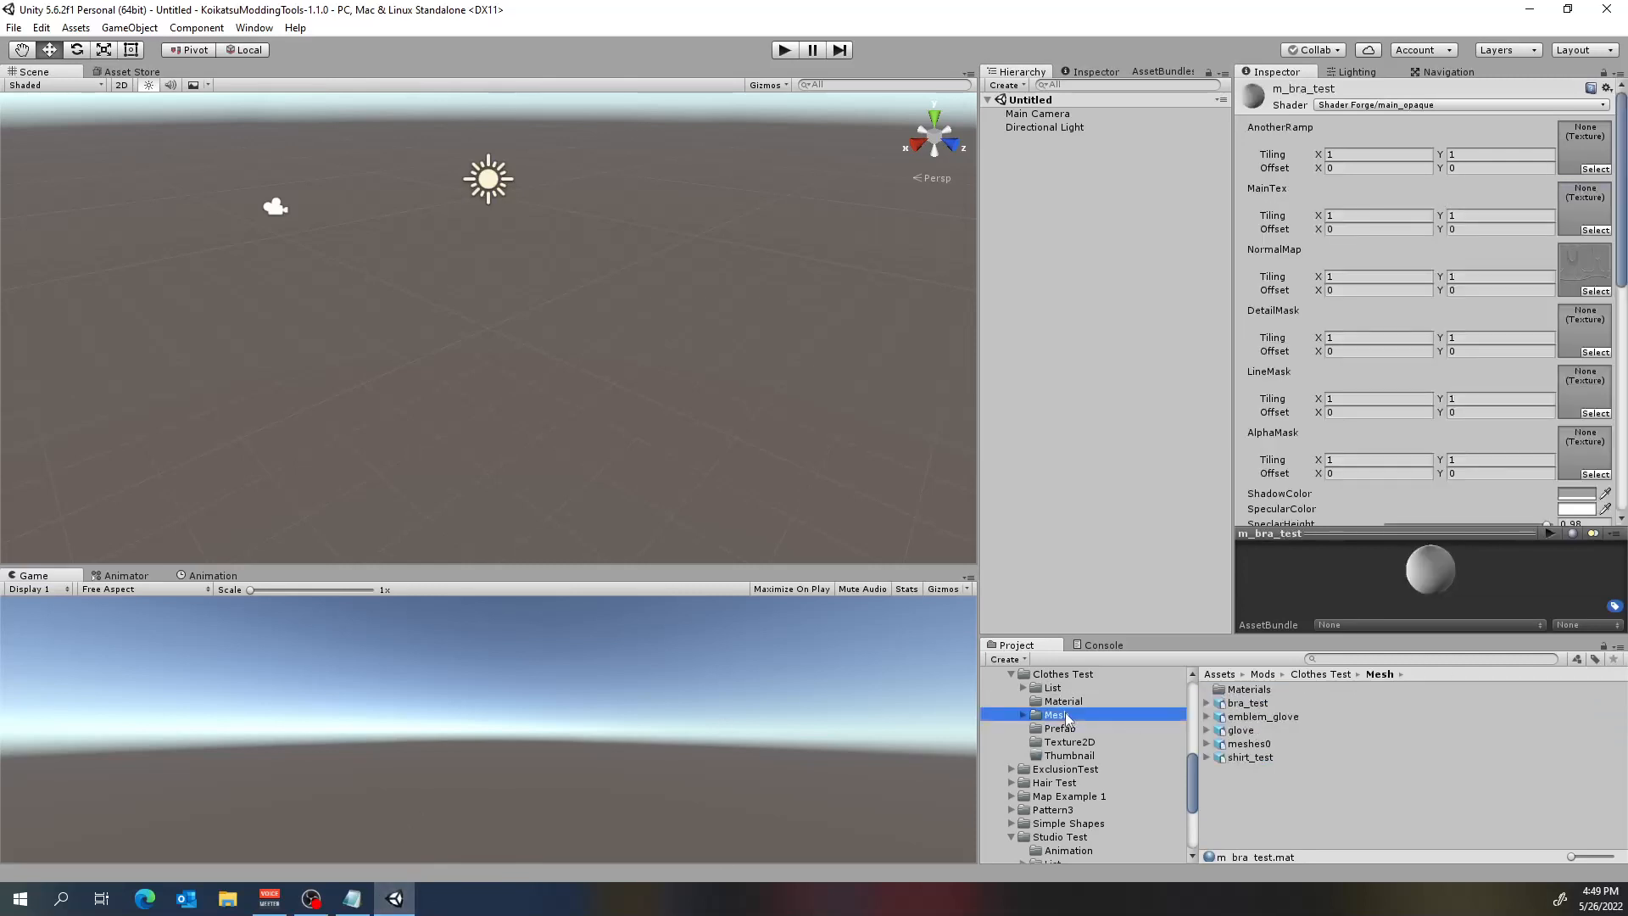
left_click(1070, 730)
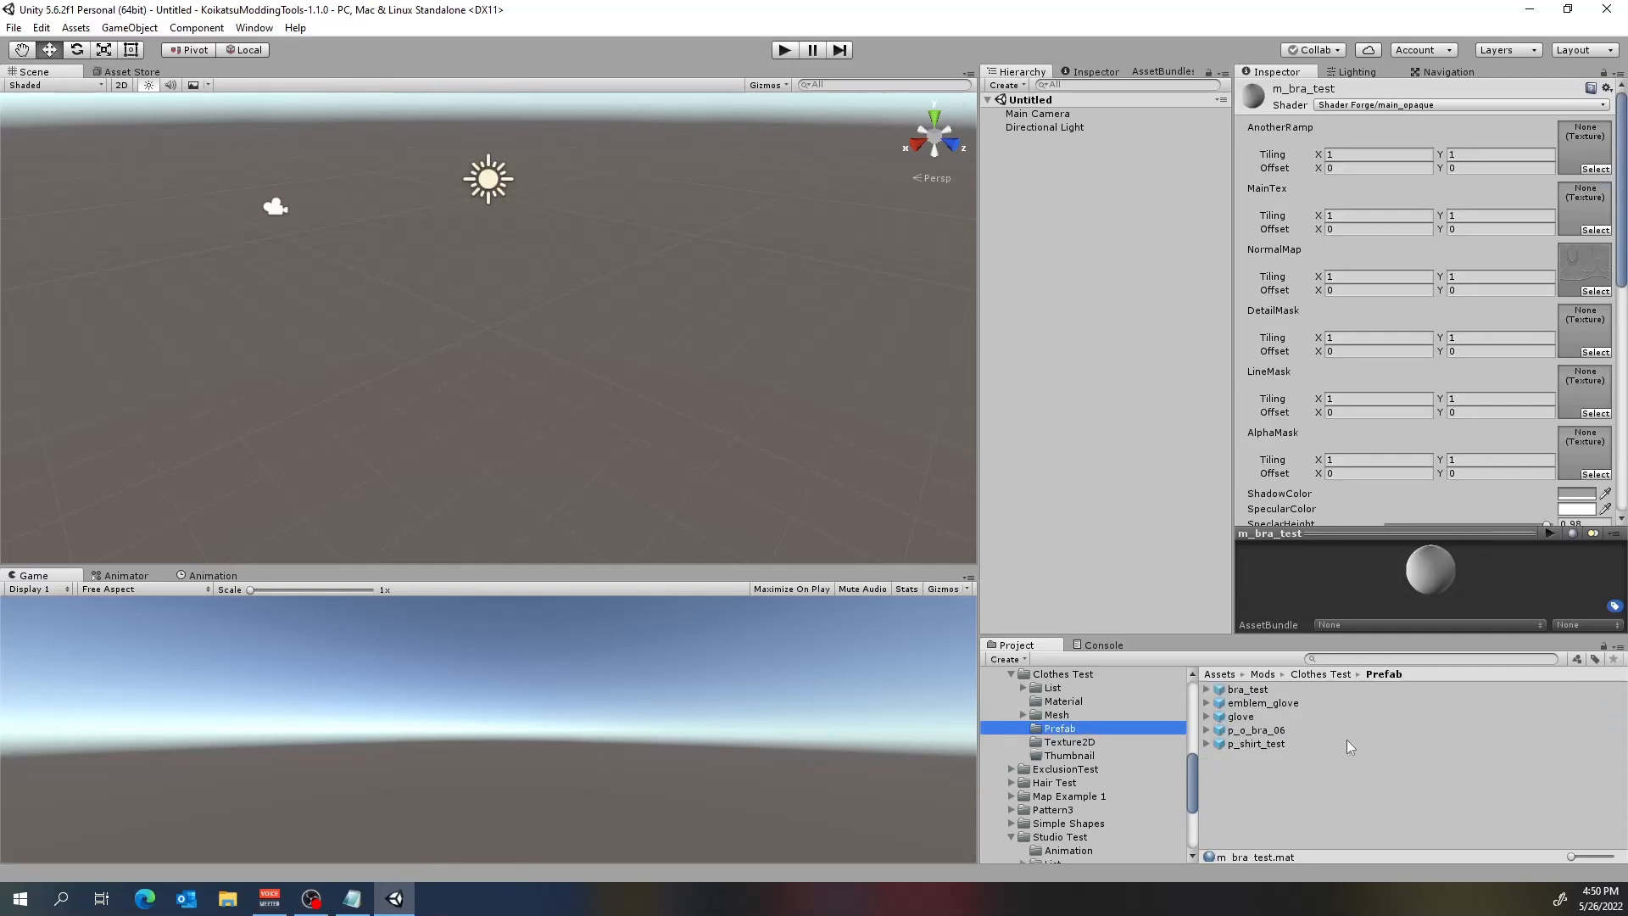
left_click(1279, 744)
left_click(1276, 731)
left_click(1274, 718)
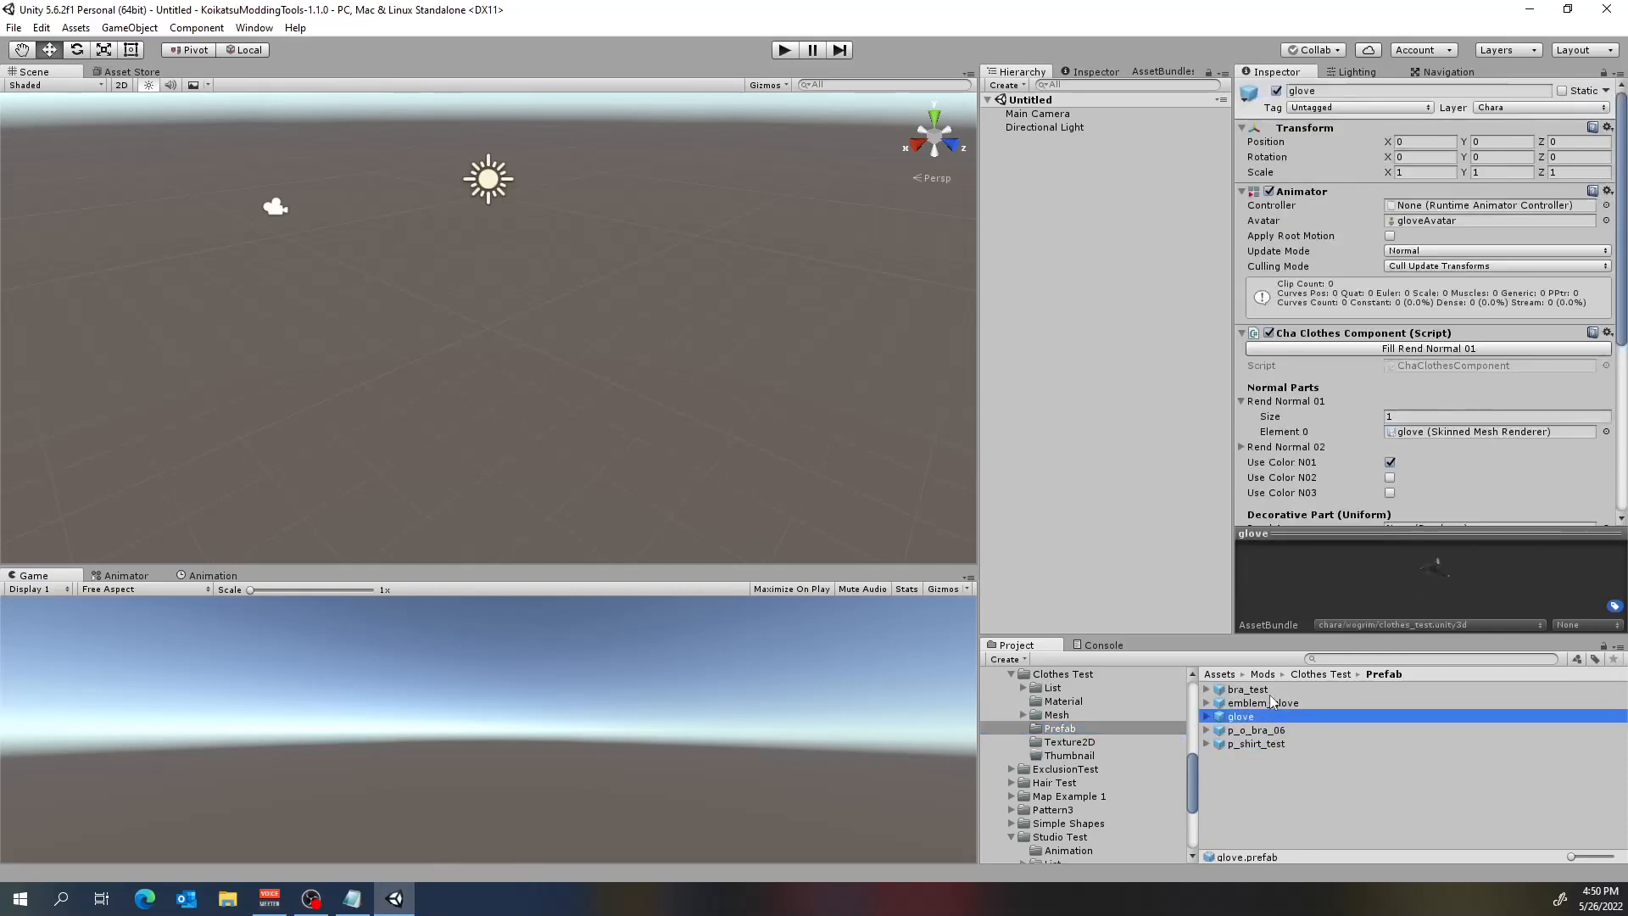
left_click(1275, 691)
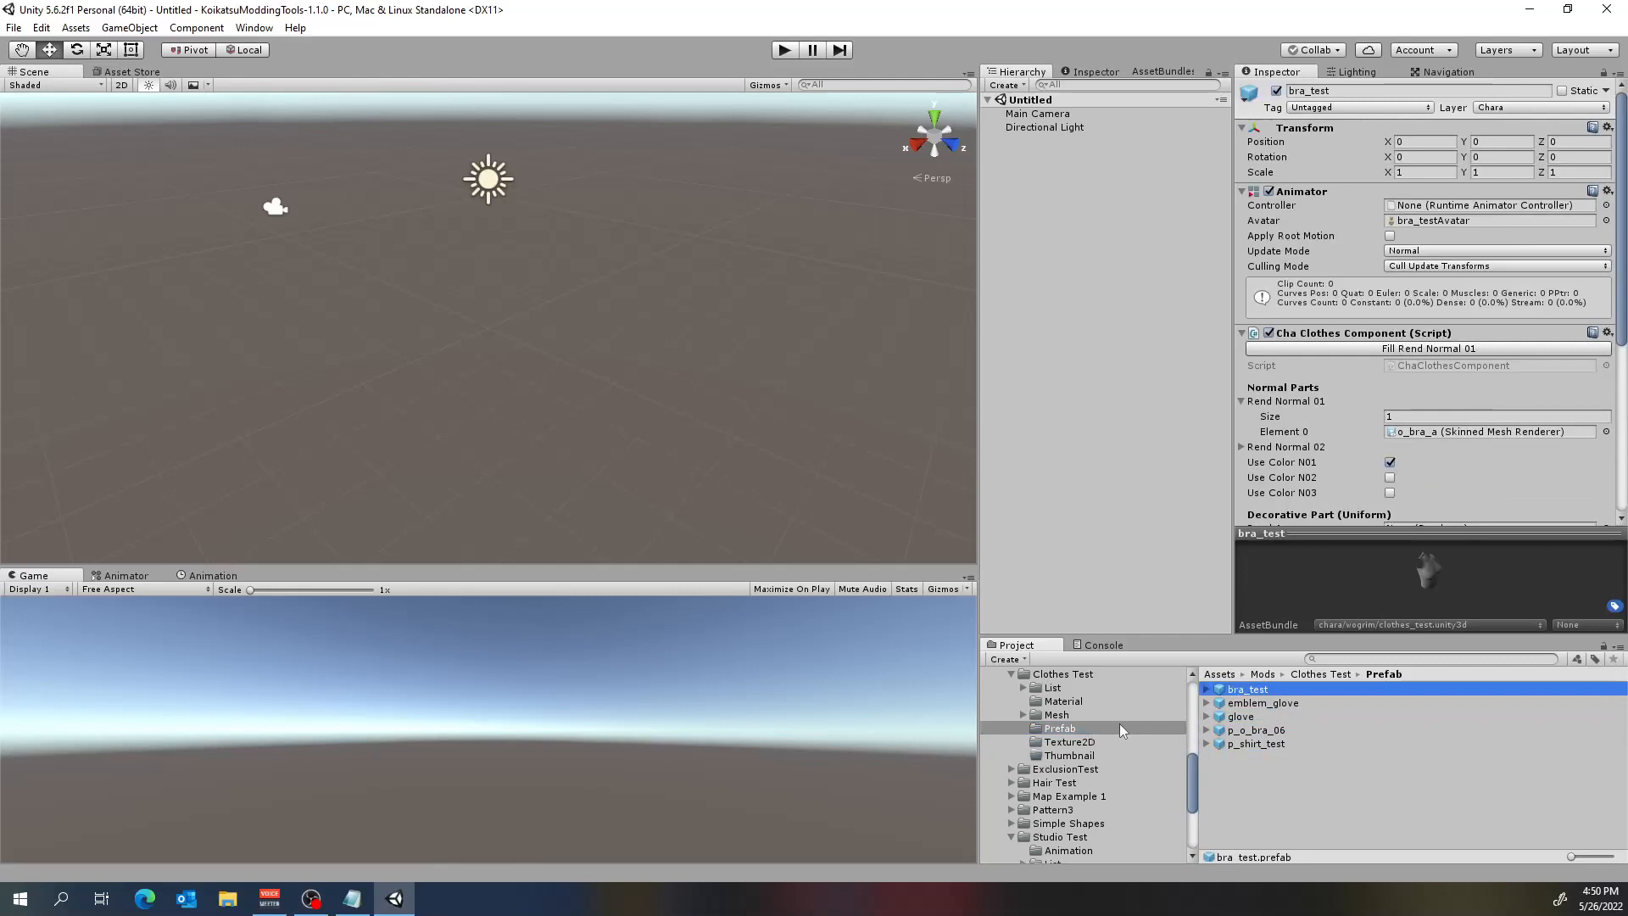
Open the Item Preview Scene from the project's Assets/Preview folder.
scroll(1119, 725, "up", 5)
scroll(1120, 718, "down", 4)
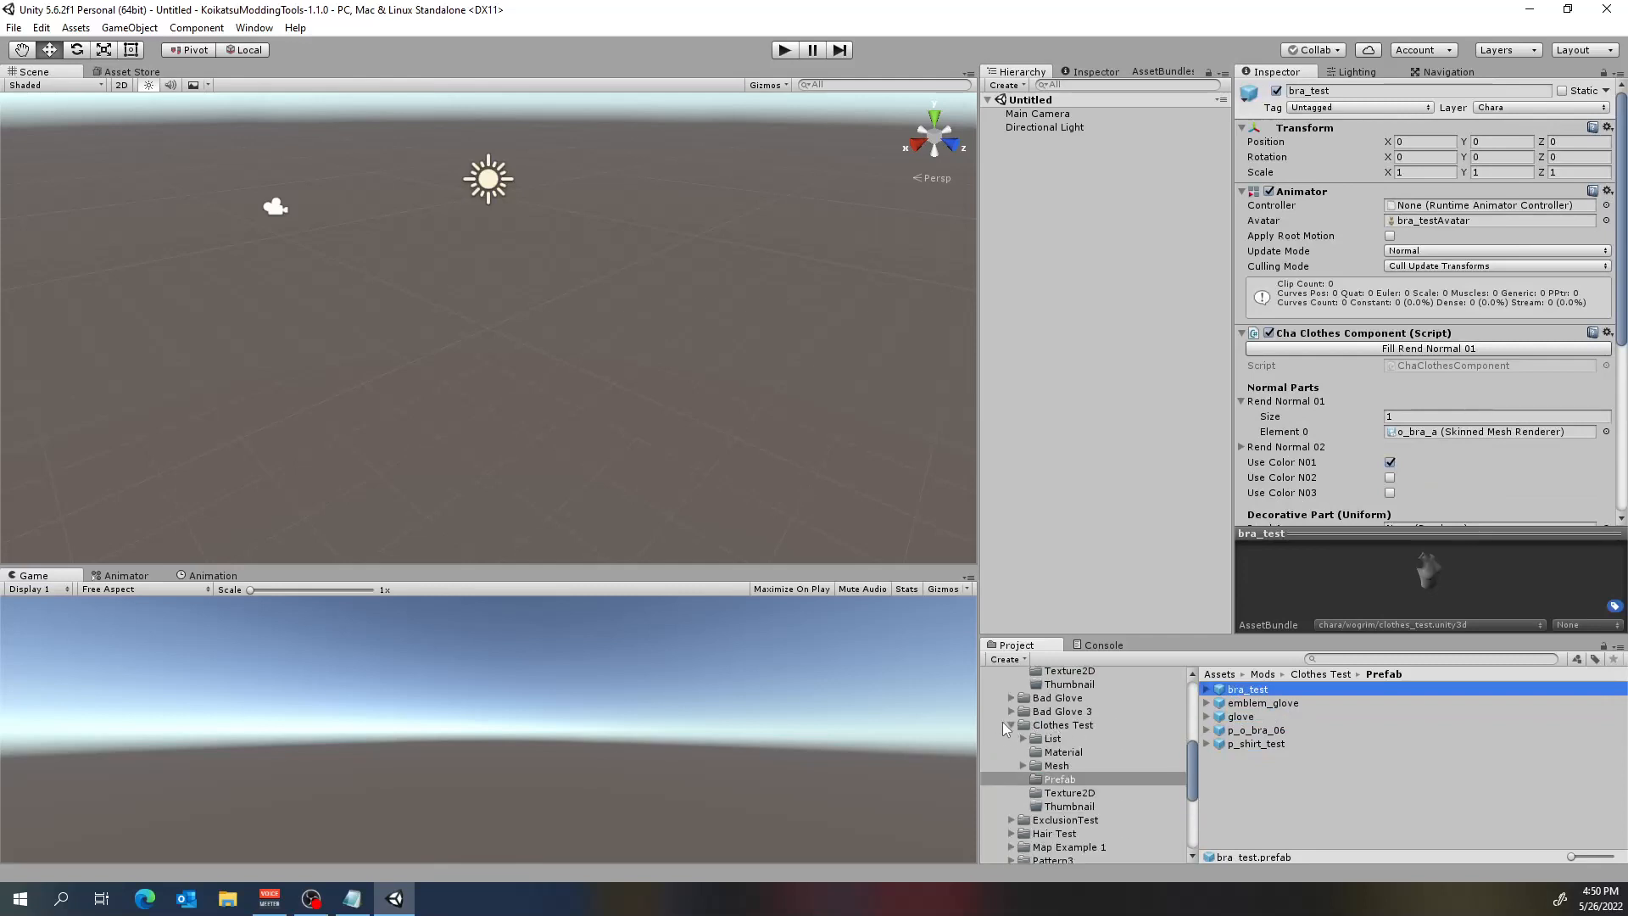
scroll(1099, 711, "up", 3)
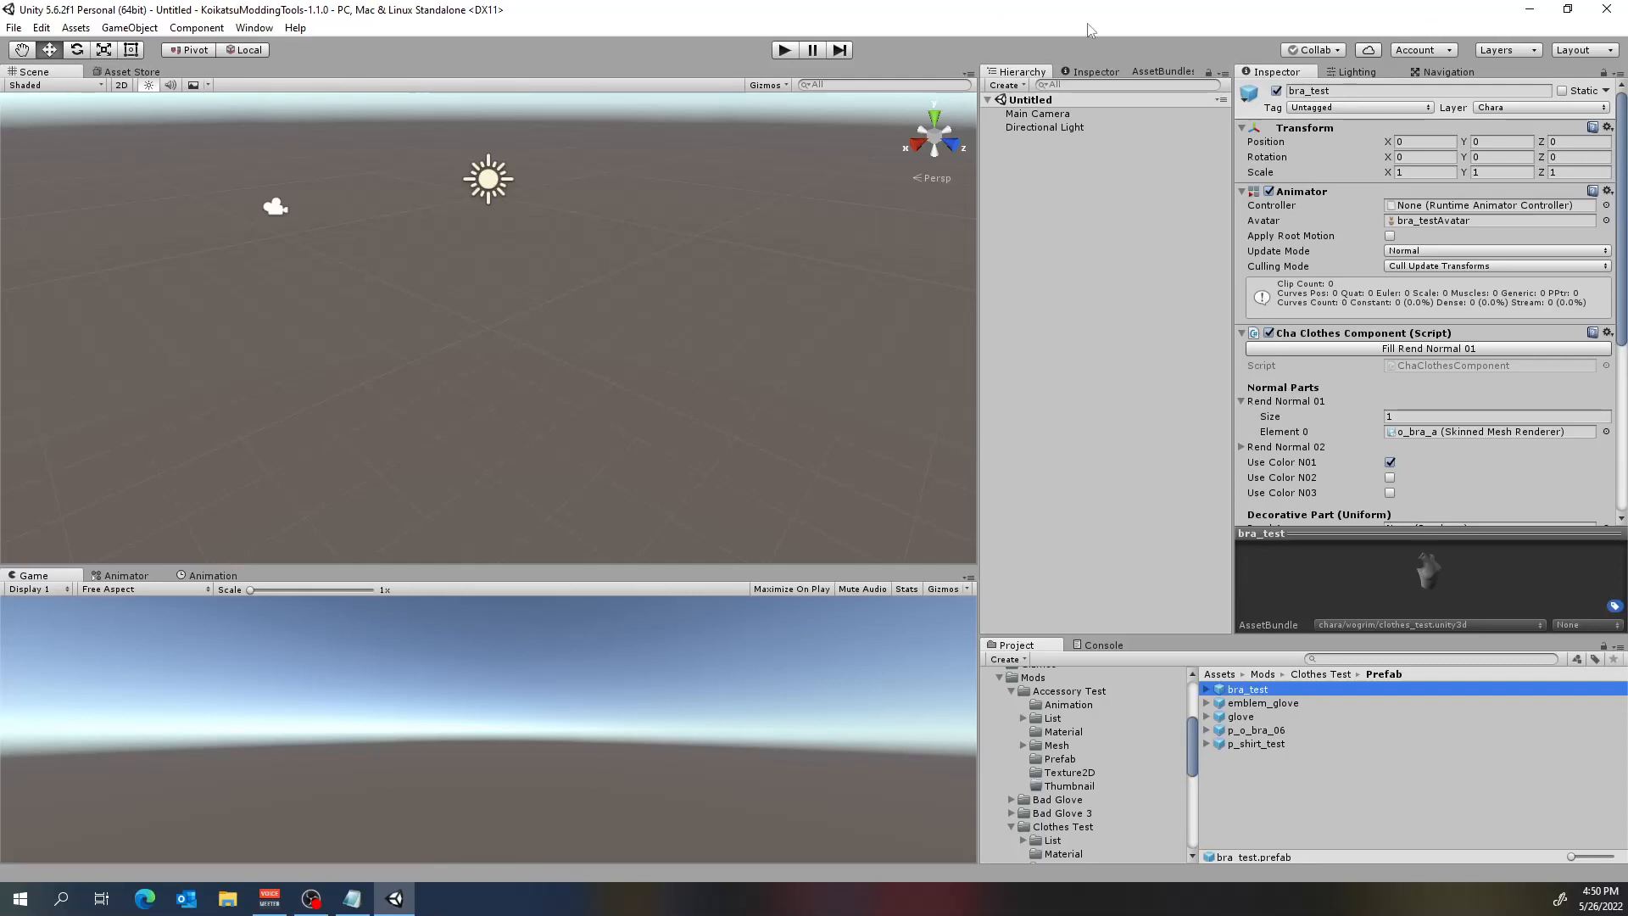
left_click(1123, 294)
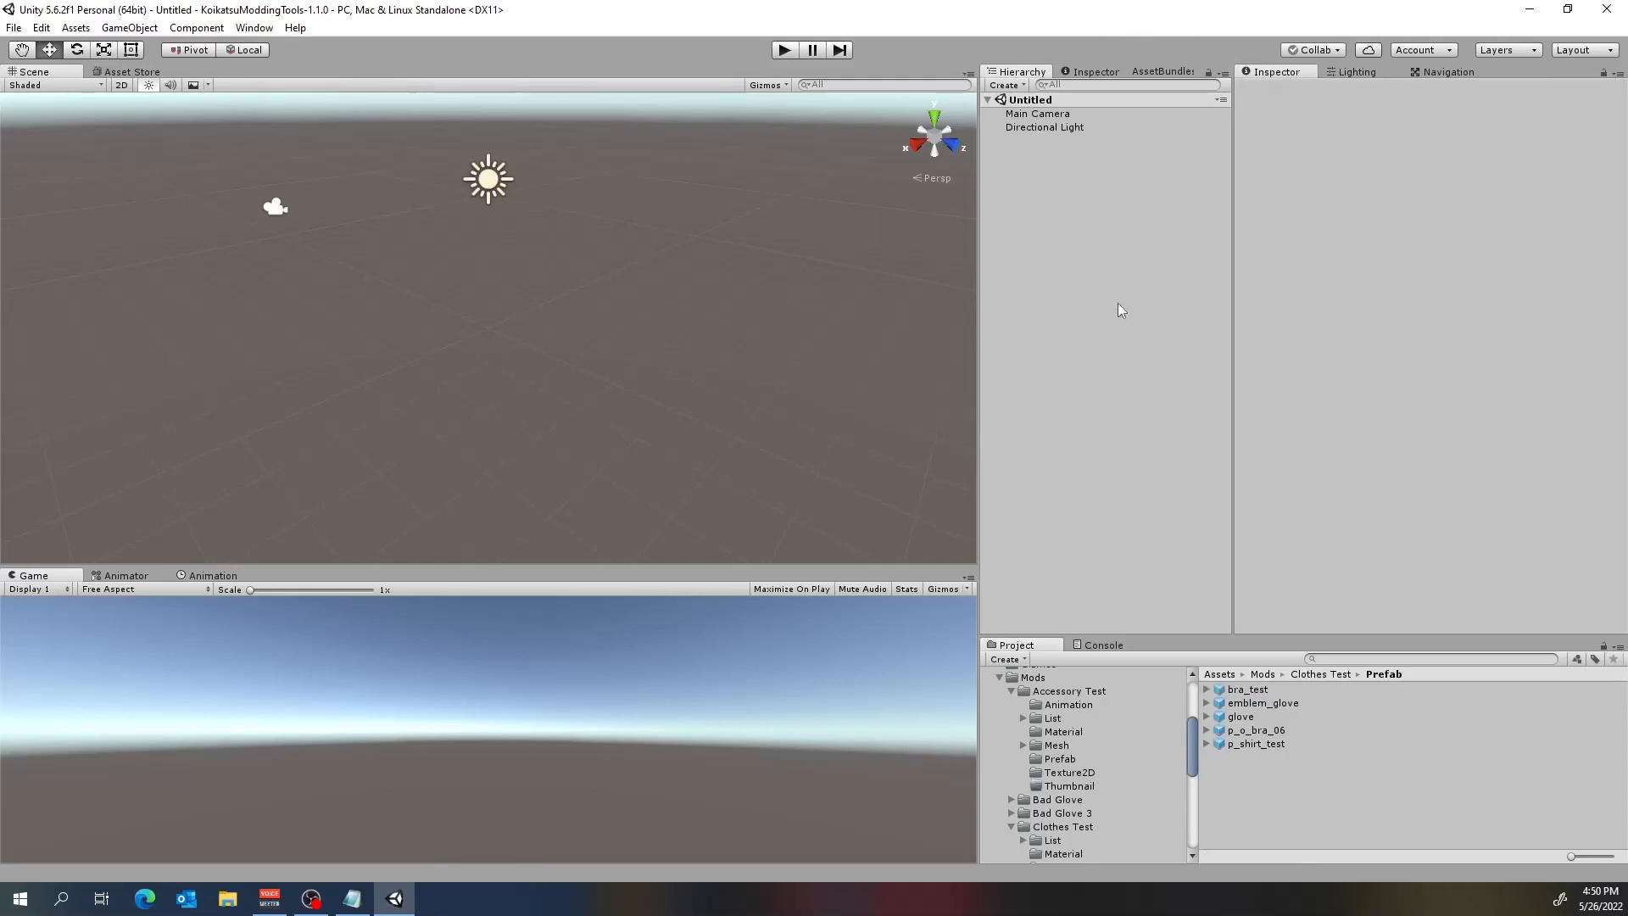
scroll(1163, 723, "down", 5)
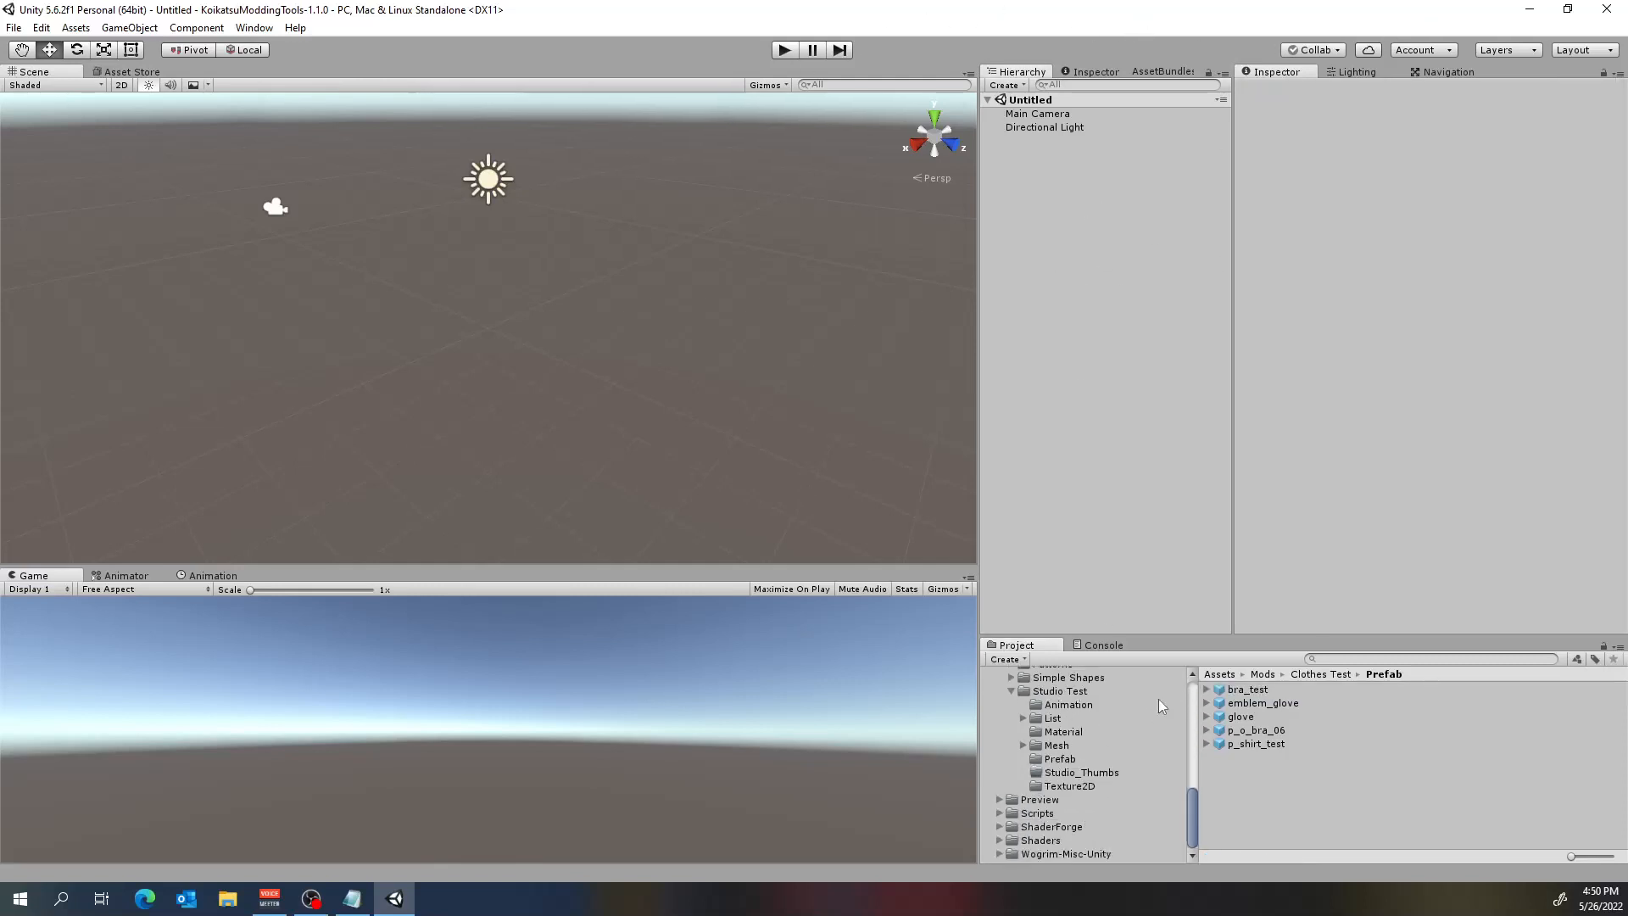
left_click(998, 800)
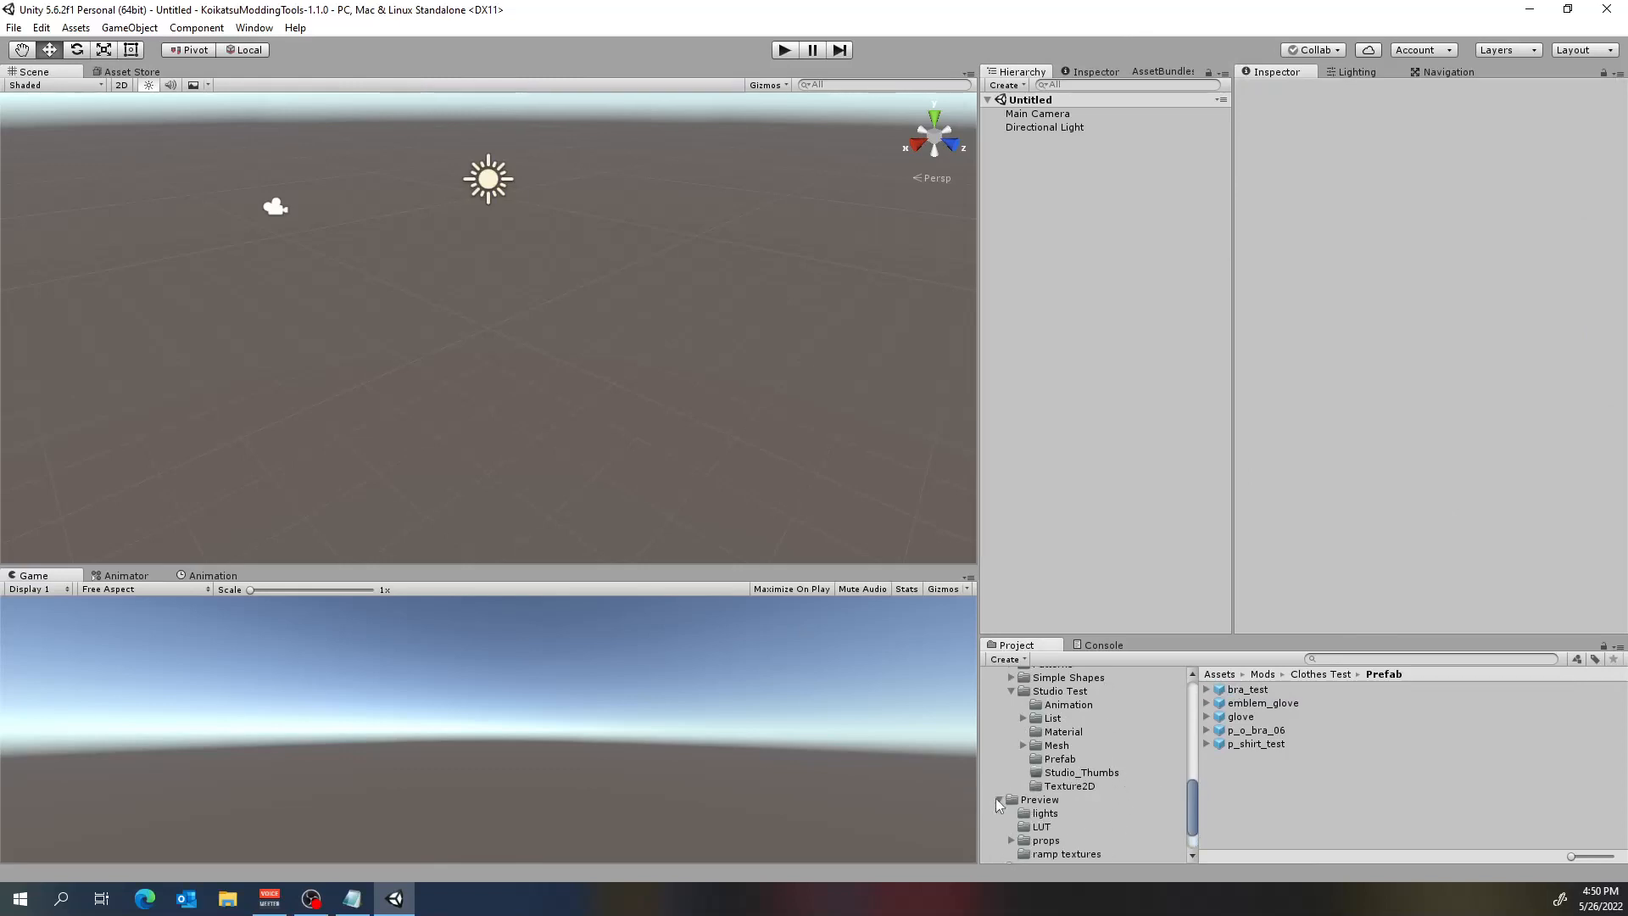
scroll(1009, 795, "down", 2)
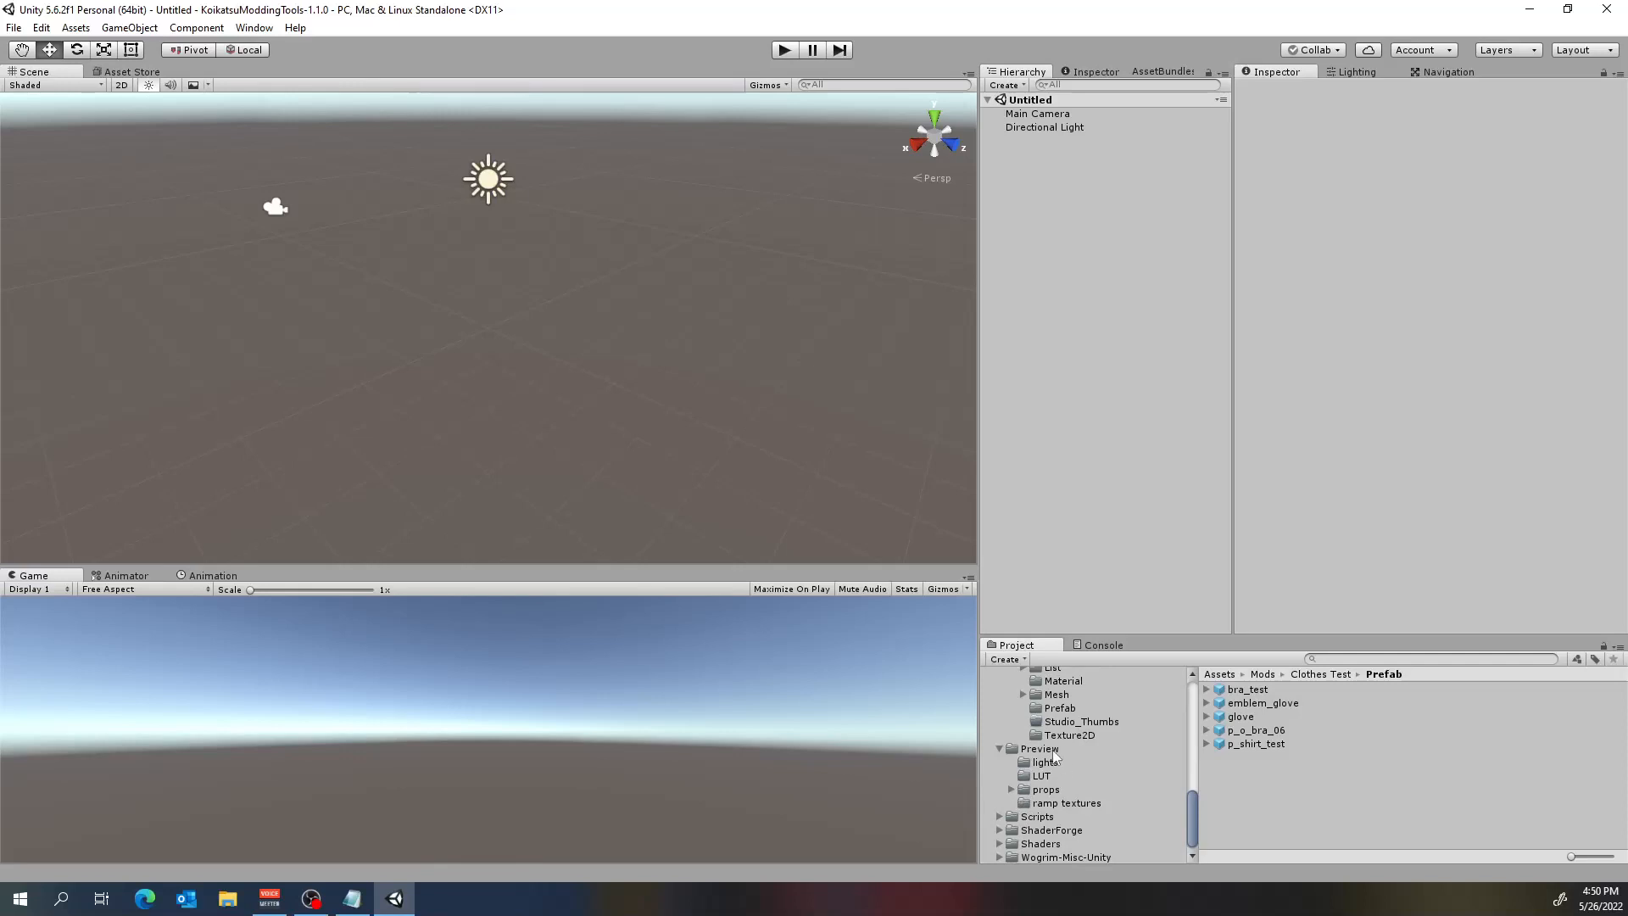
left_click(1052, 749)
double_click(1274, 784)
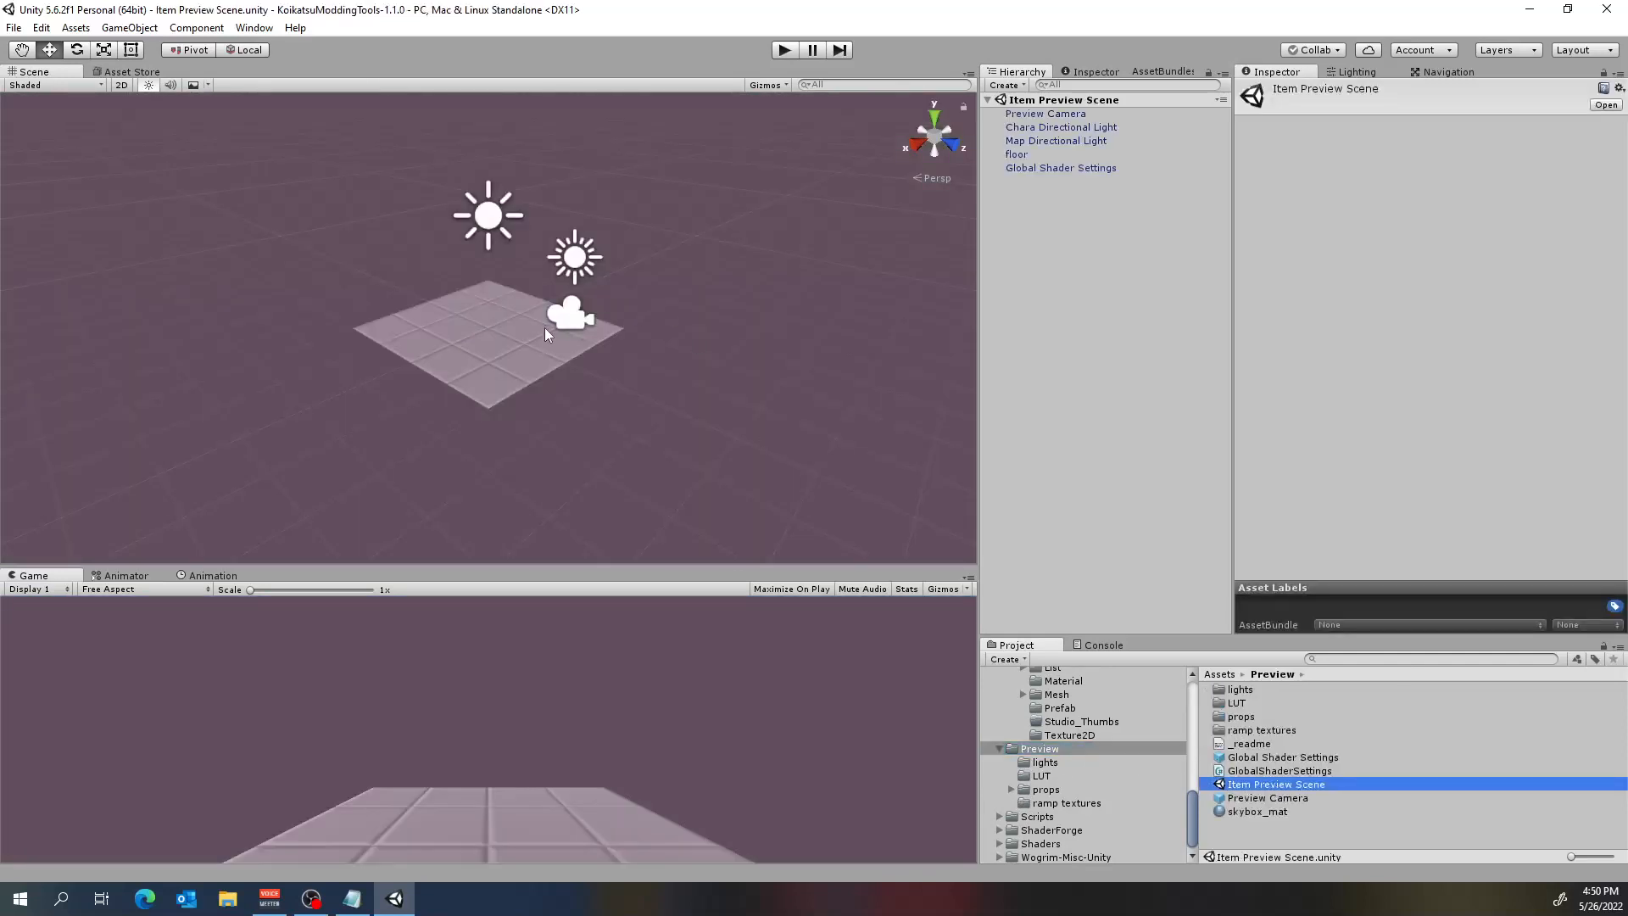
Look over the preview scene's floor, lights and camera, and show the properties of the Global Shader Settings object.
scroll(545, 327, "up", 4)
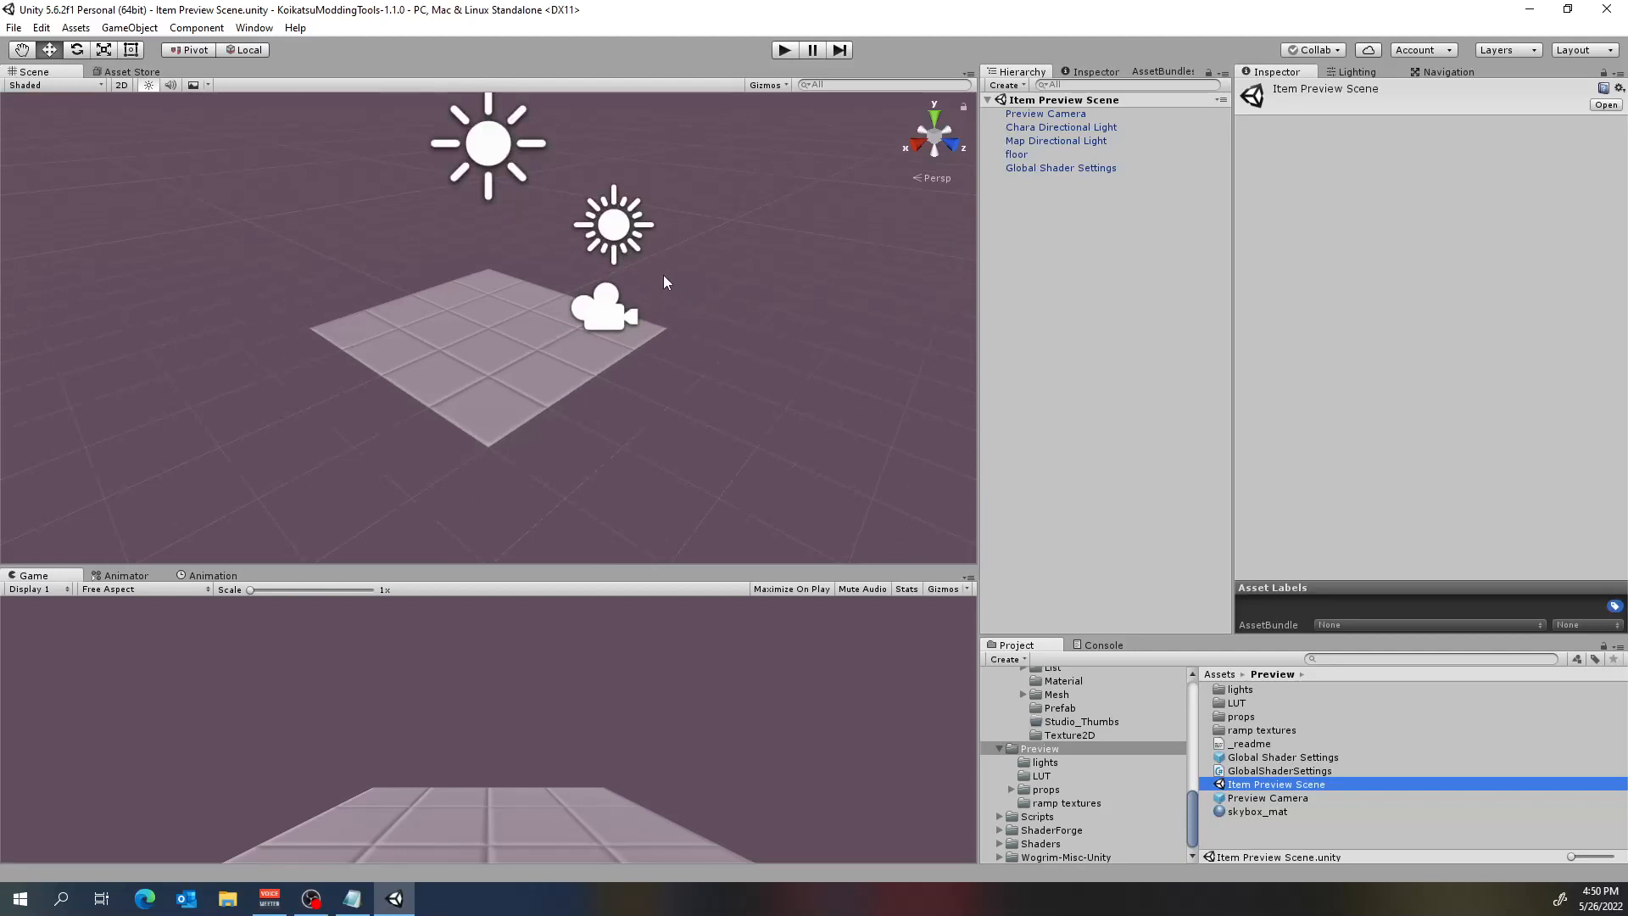
left_click_drag(434, 392, 599, 390, "alt")
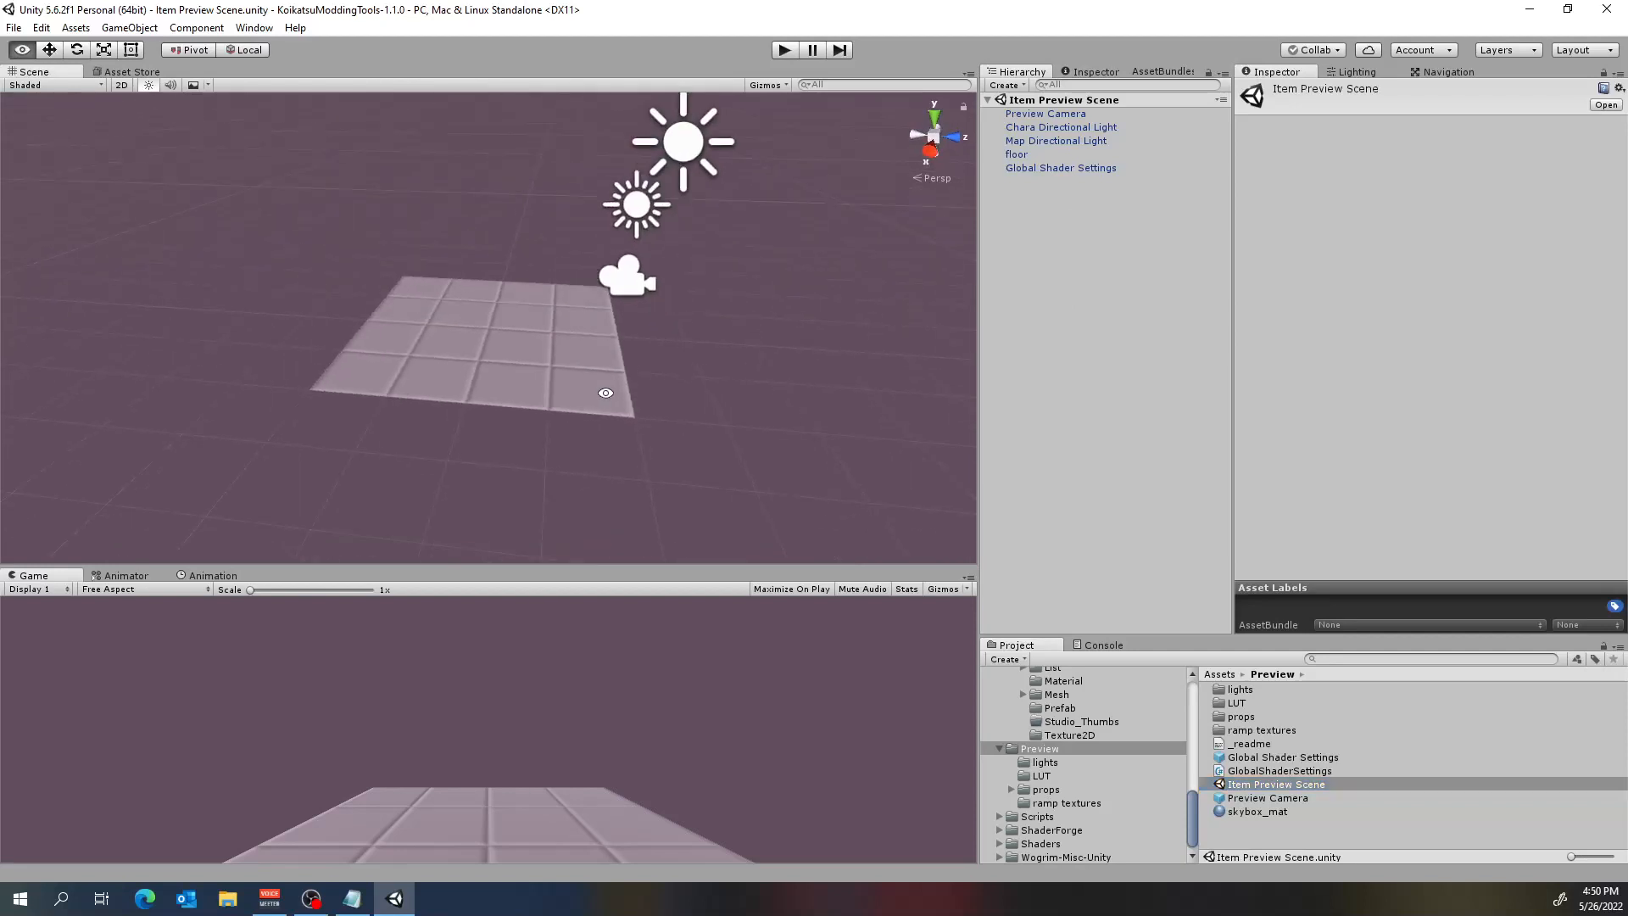
left_click(1026, 167)
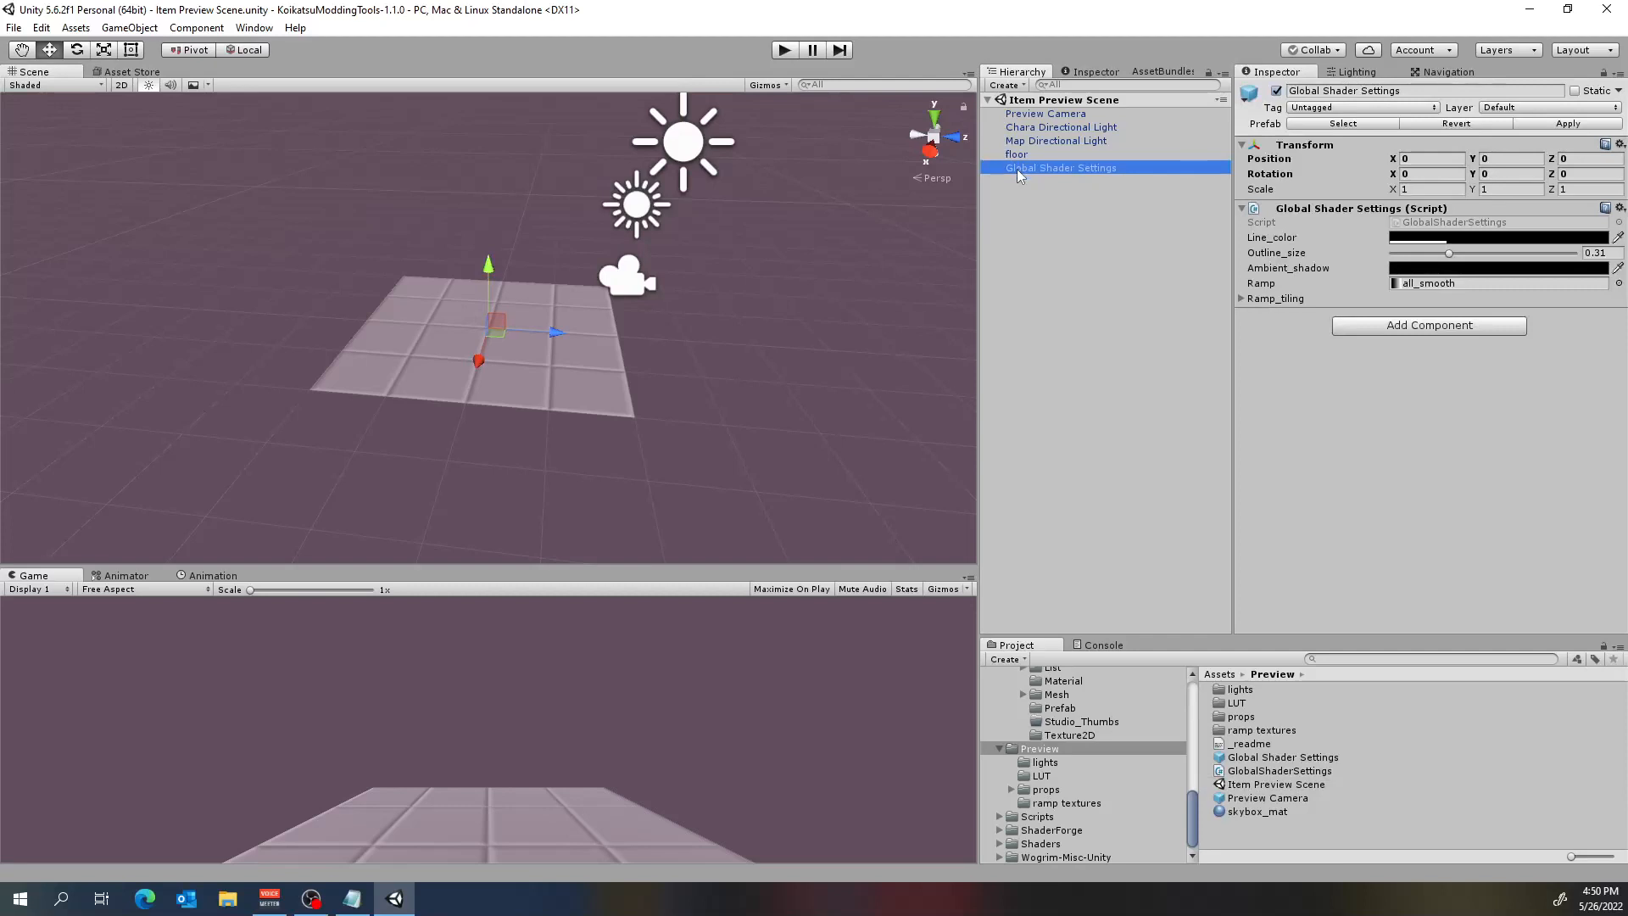